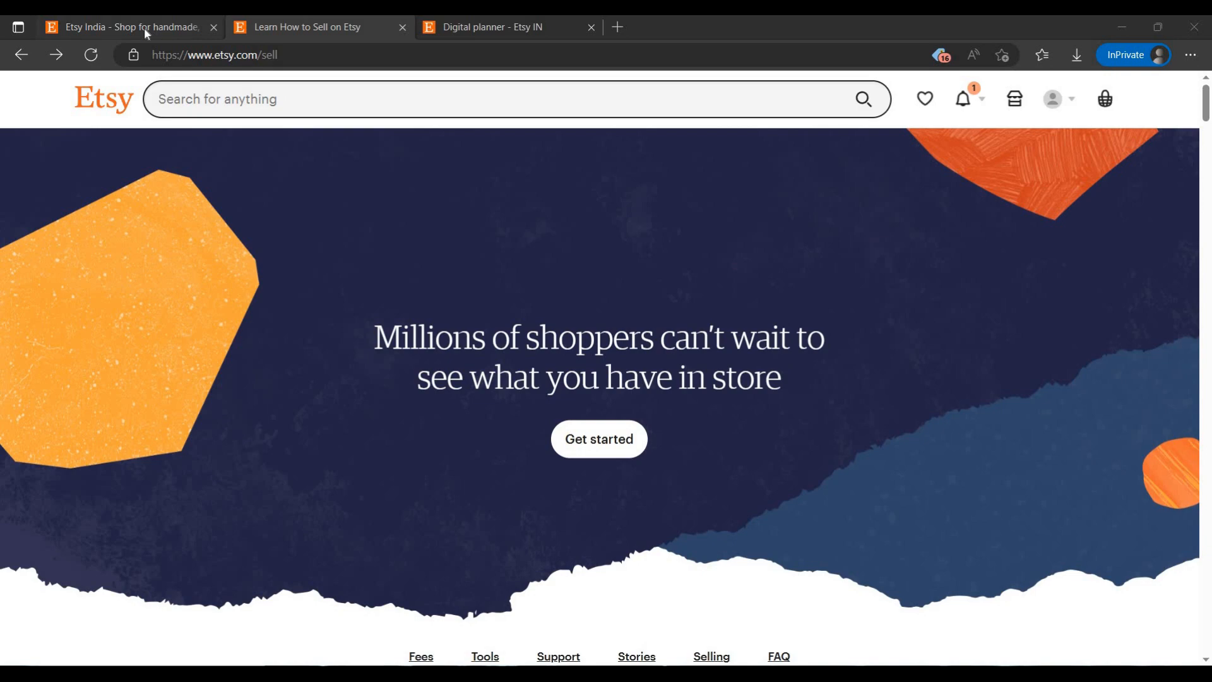
# Look over the Etsy home page's categories and deals and the options in the account menu.
pyautogui.click(144, 28)
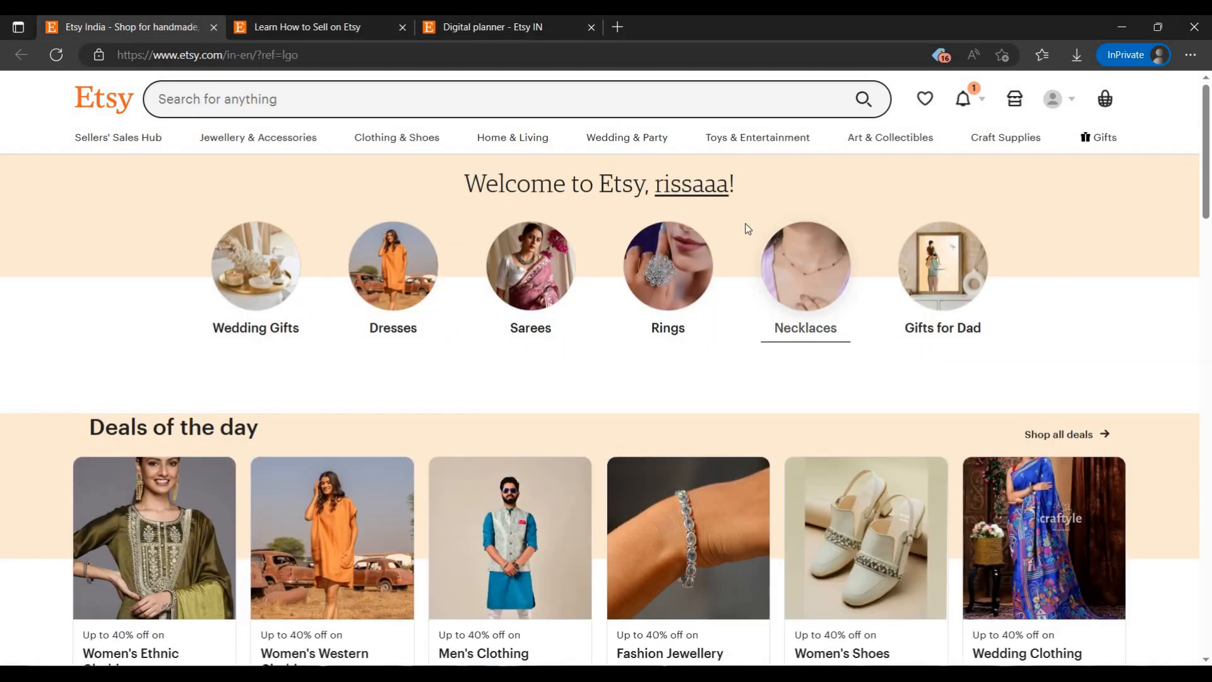
pyautogui.scroll(-5, 608, 481)
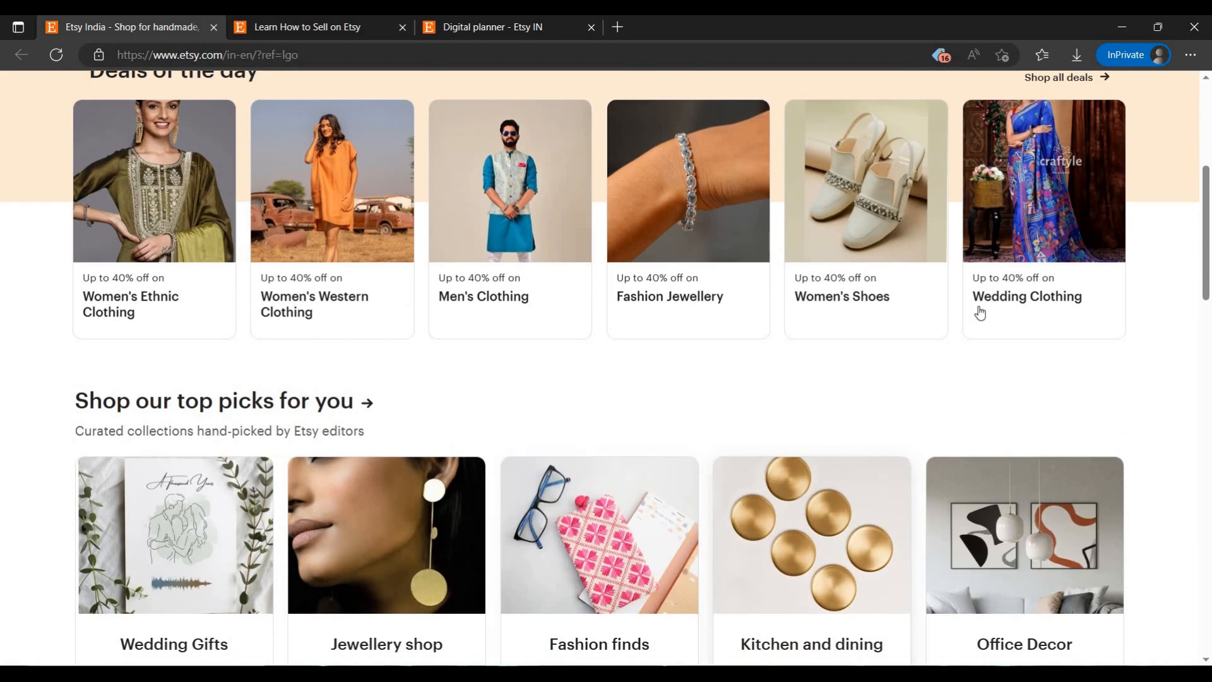
pyautogui.scroll(5, 979, 312)
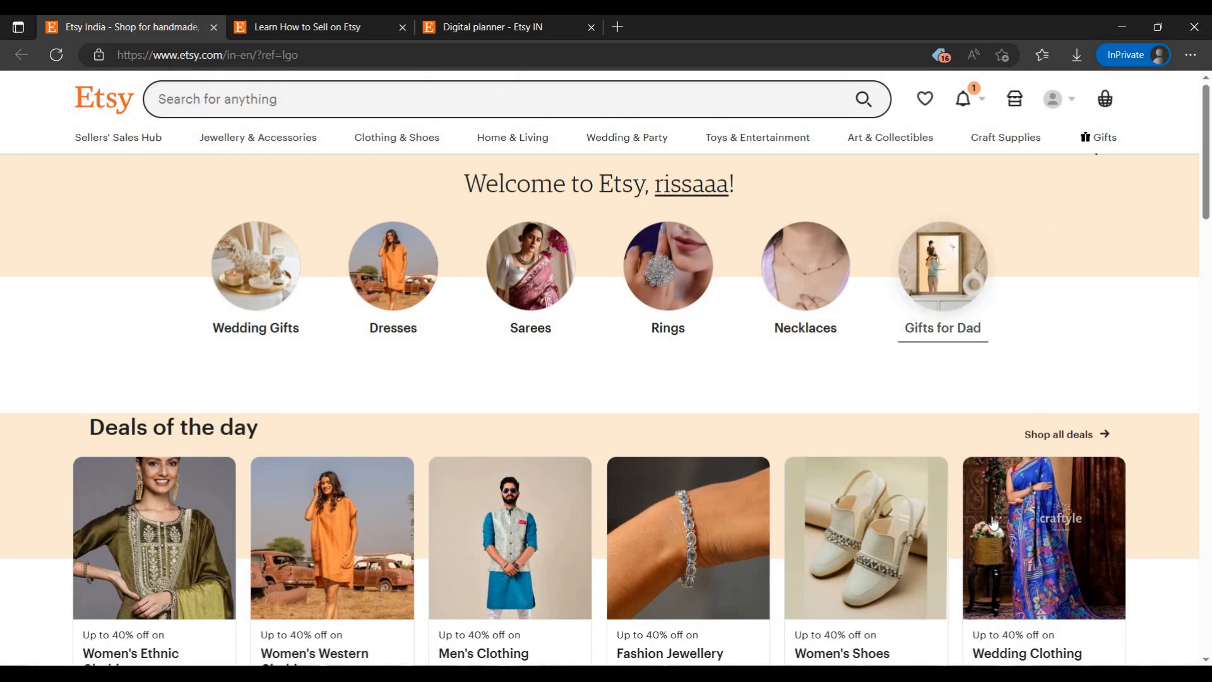
pyautogui.click(1049, 104)
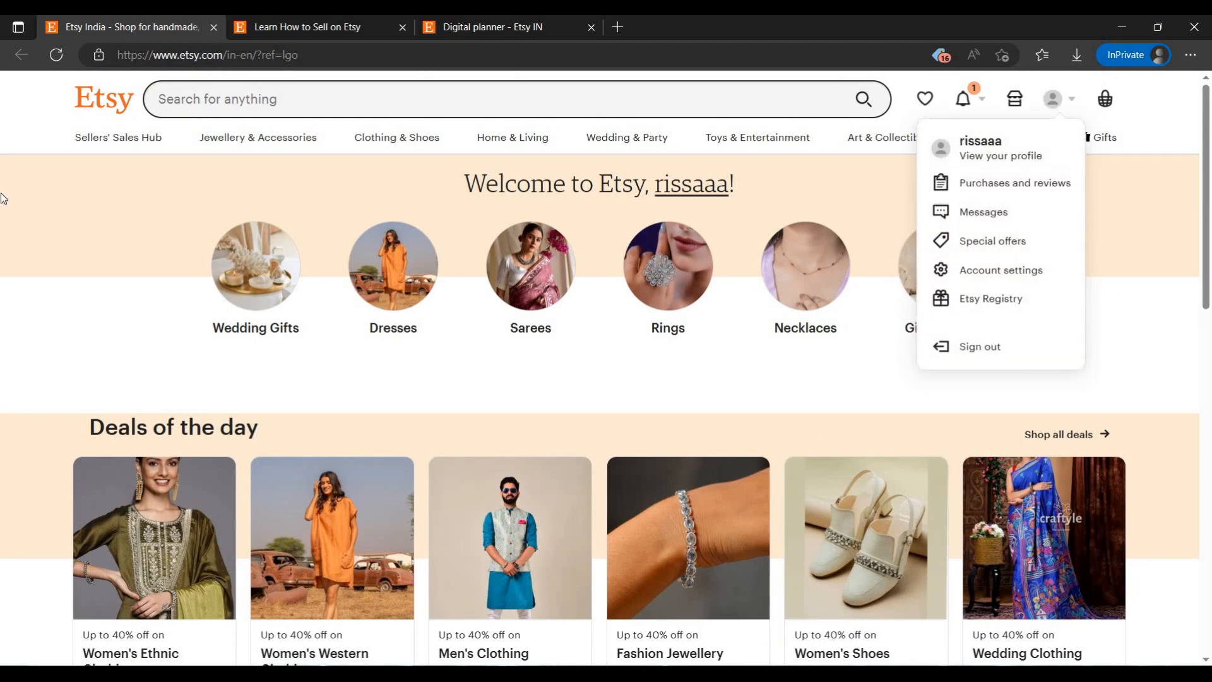
pyautogui.click(26, 208)
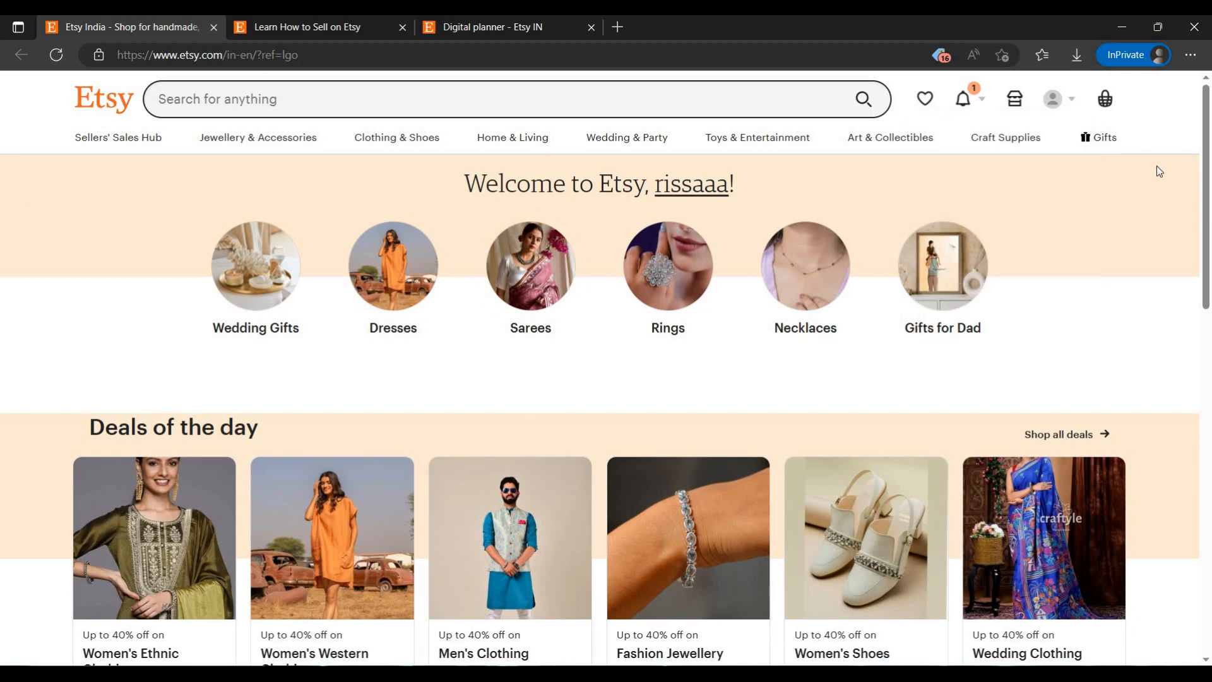
# Return to Etsy's Learn How to Sell page and start setting up a new shop.
pyautogui.click(325, 26)
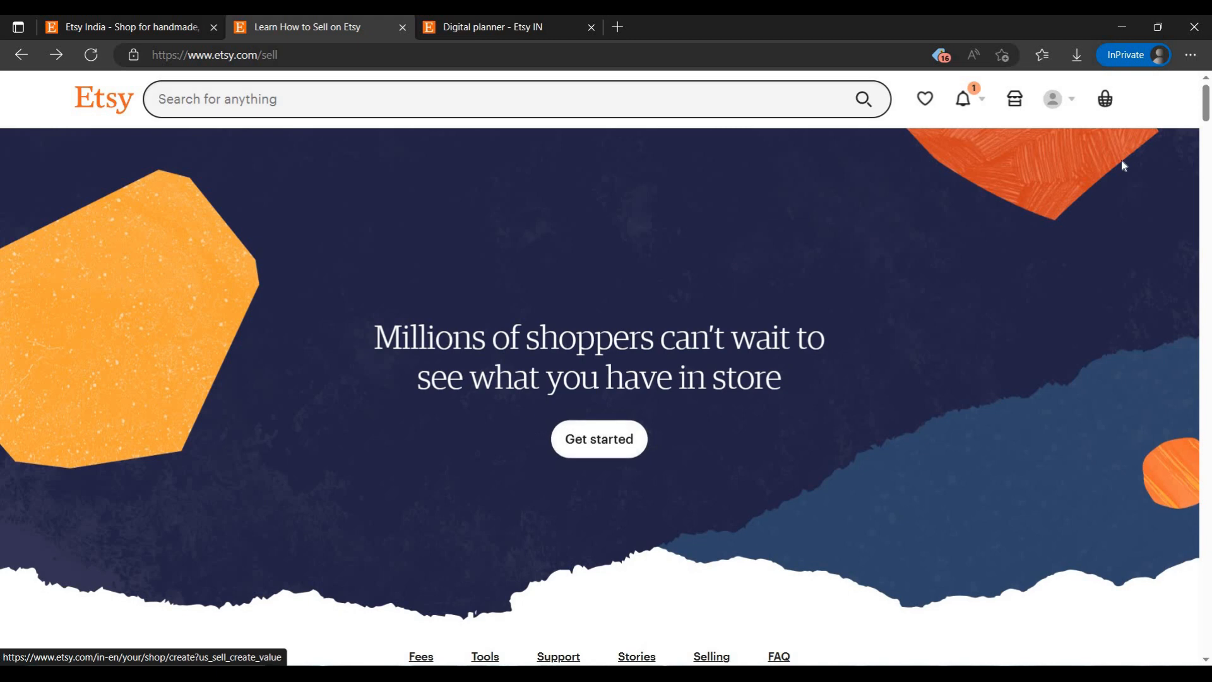
pyautogui.click(1053, 99)
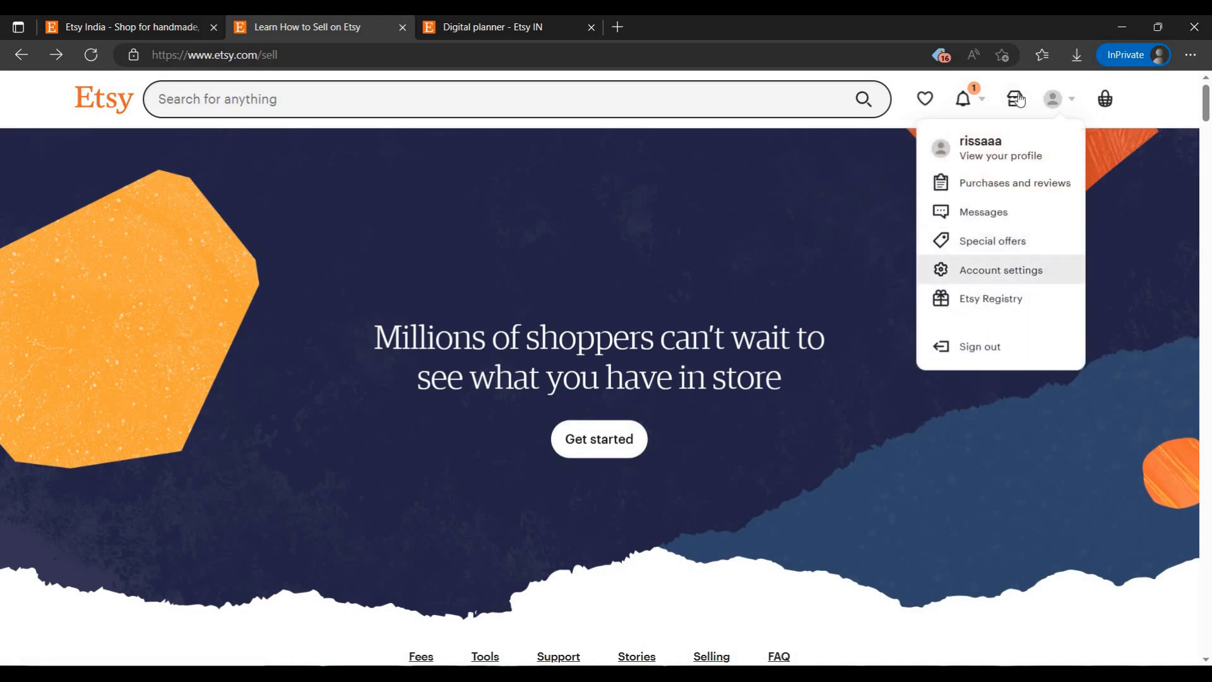
pyautogui.press('Escape')
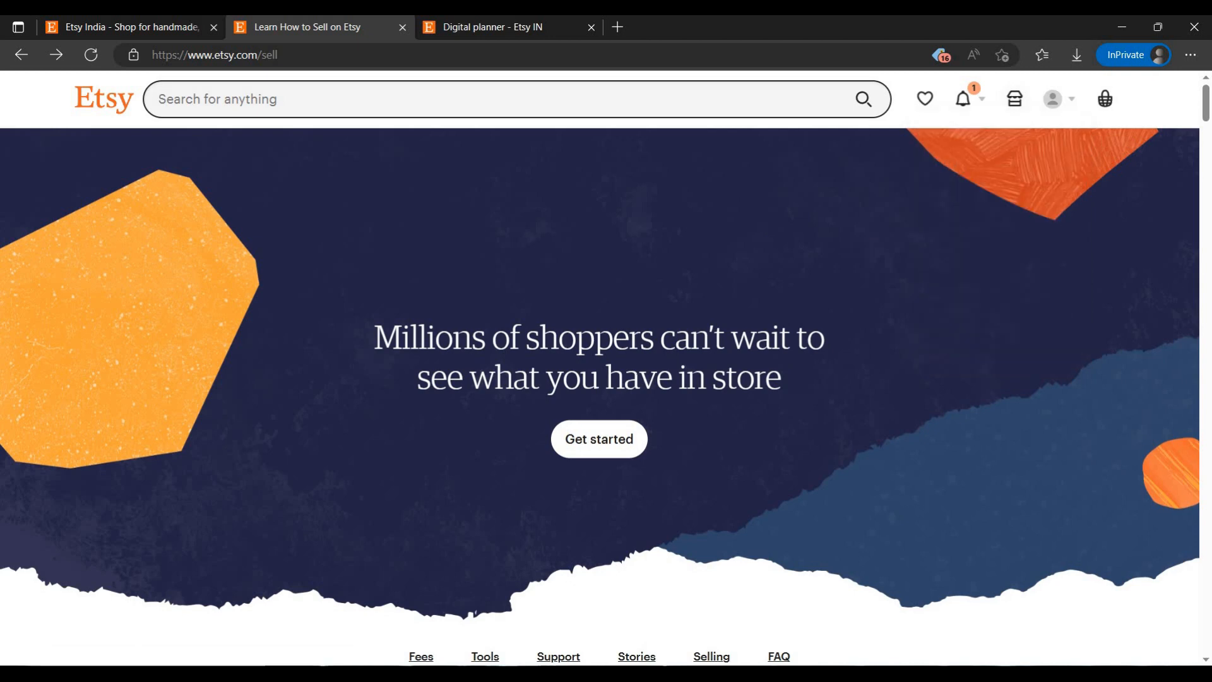
pyautogui.click(600, 439)
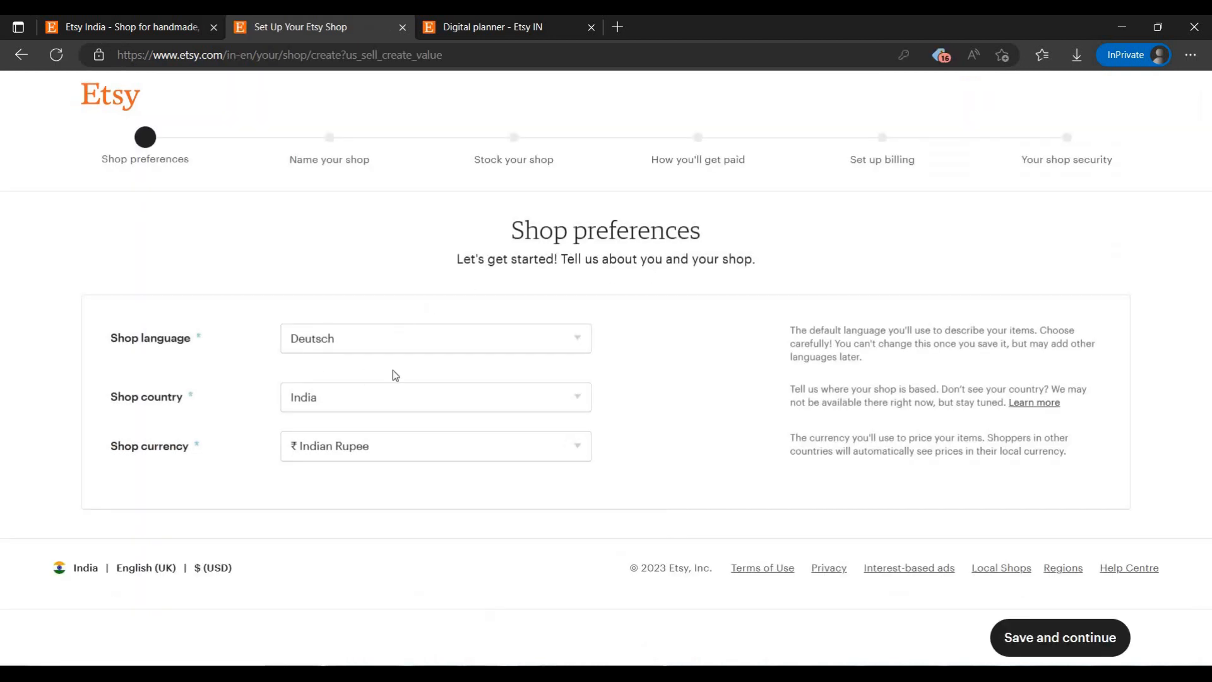
# Set the shop language to English and save the shop preferences.
pyautogui.click(399, 353)
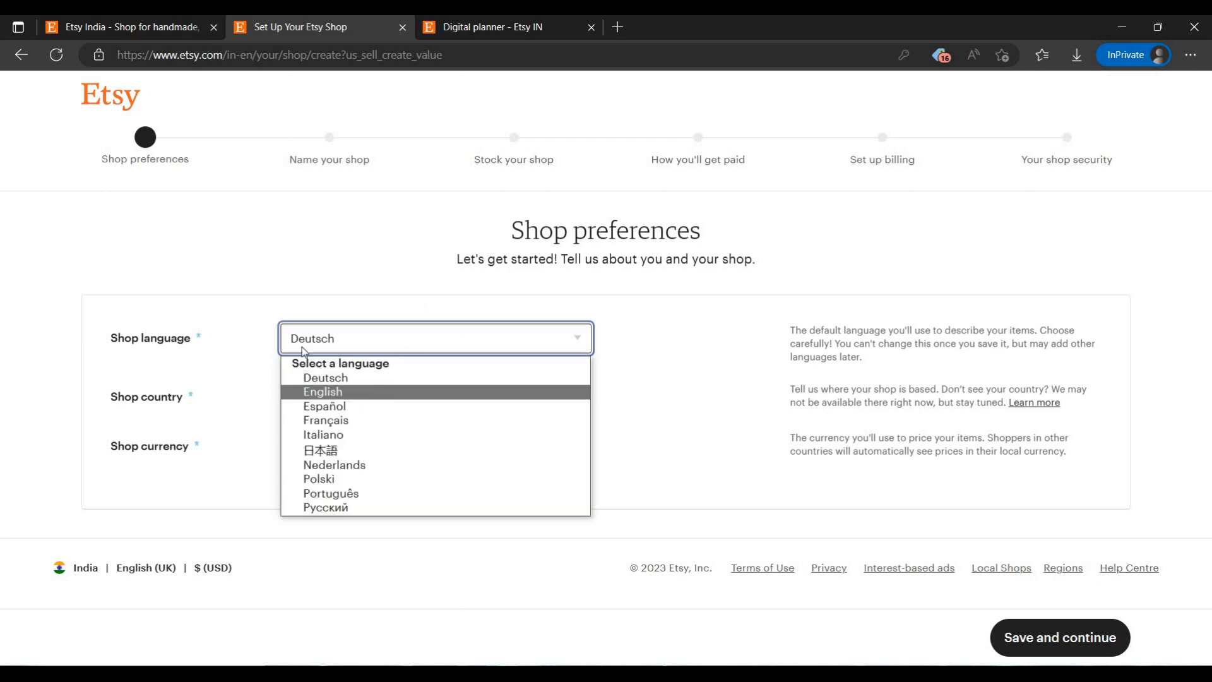
pyautogui.click(379, 394)
pyautogui.moveTo(173, 341); pyautogui.dragTo(242, 273)
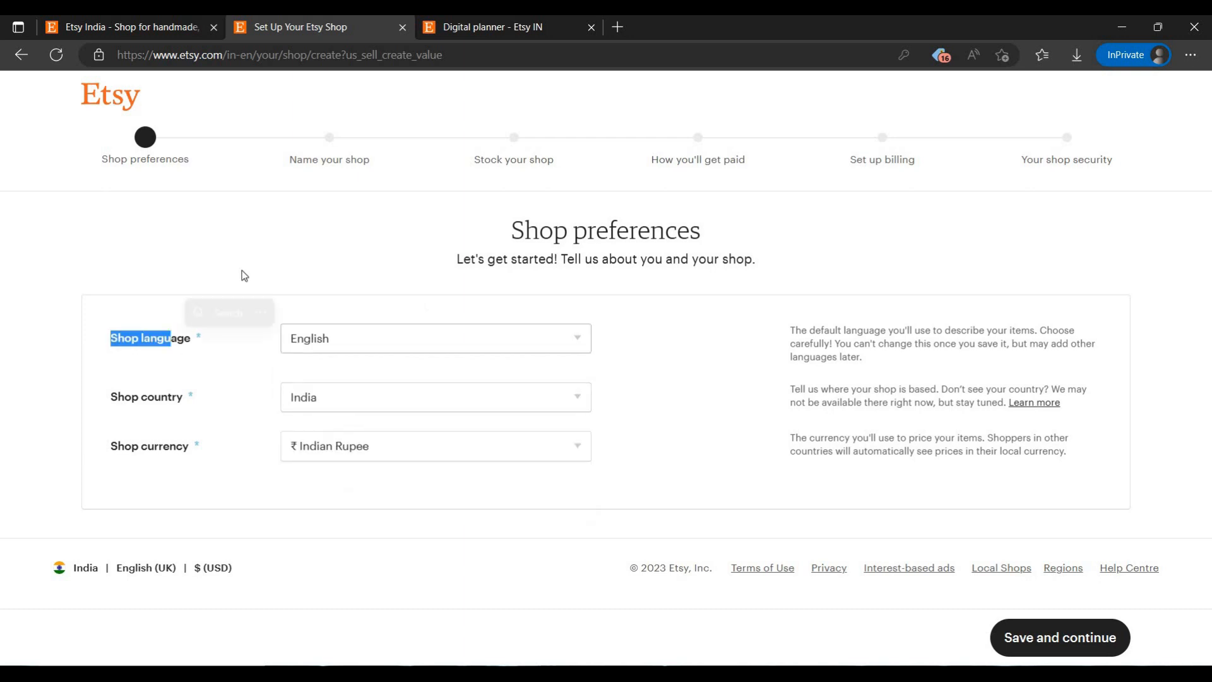
pyautogui.click(145, 421)
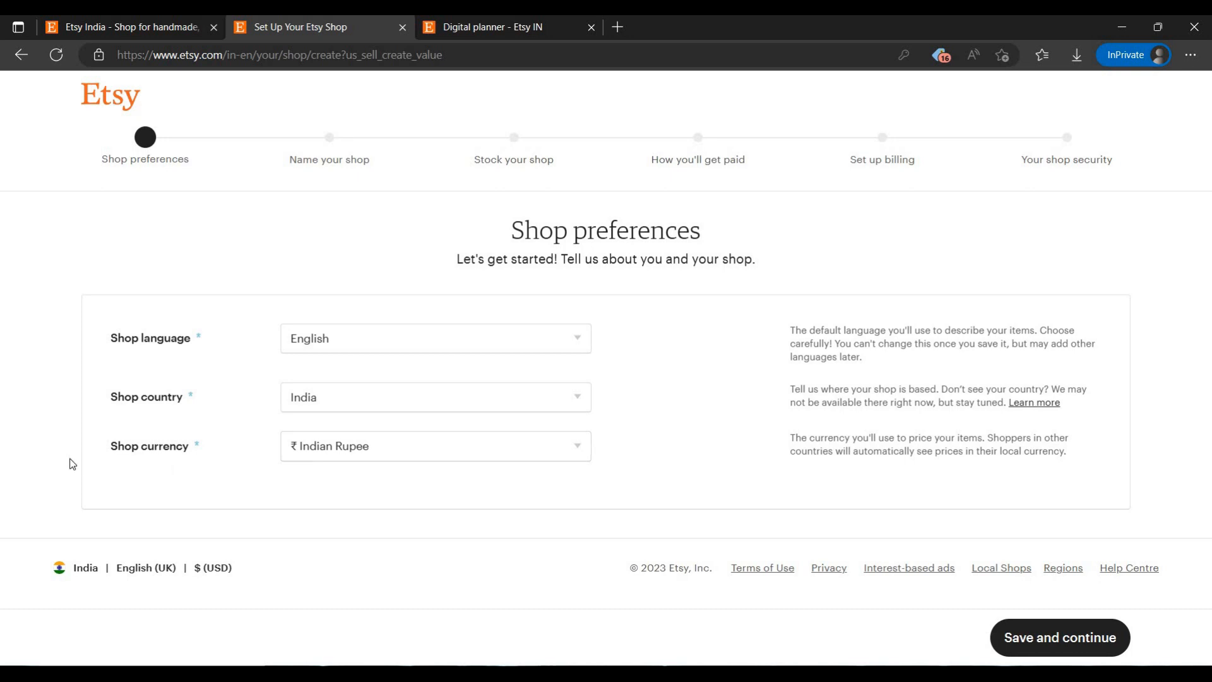
pyautogui.click(1062, 646)
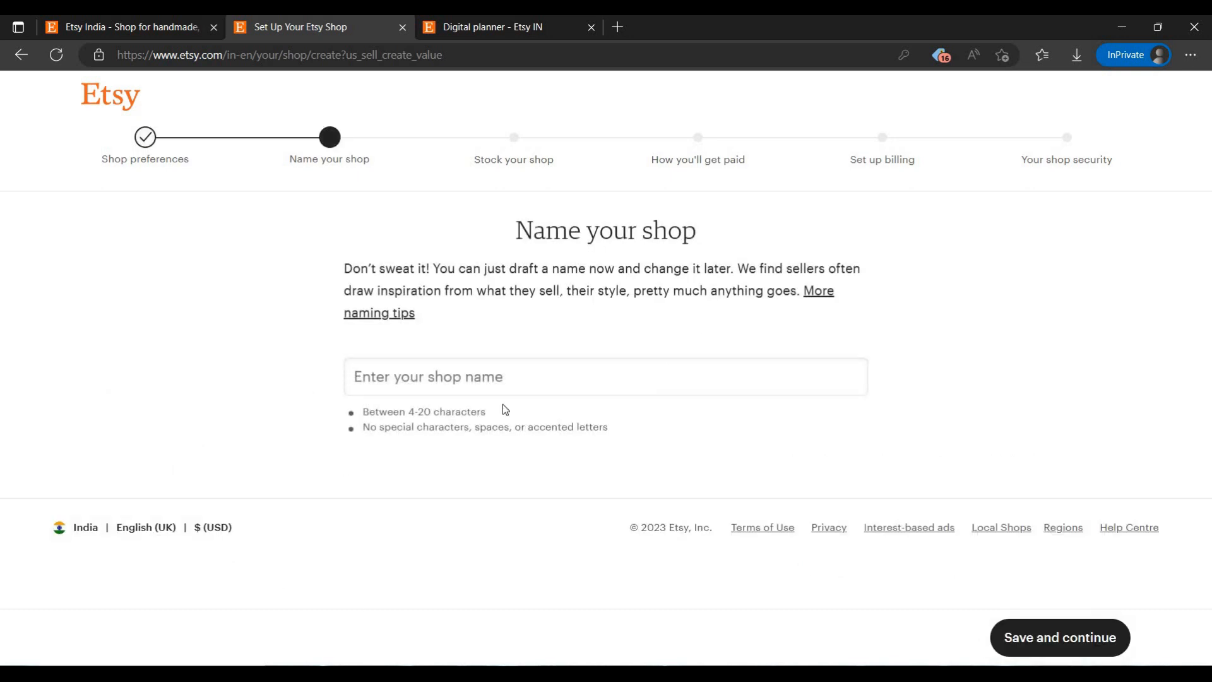
# Try risaa as the shop name, choose the suggested name RisaaDesign instead and save it.
pyautogui.click(433, 374)
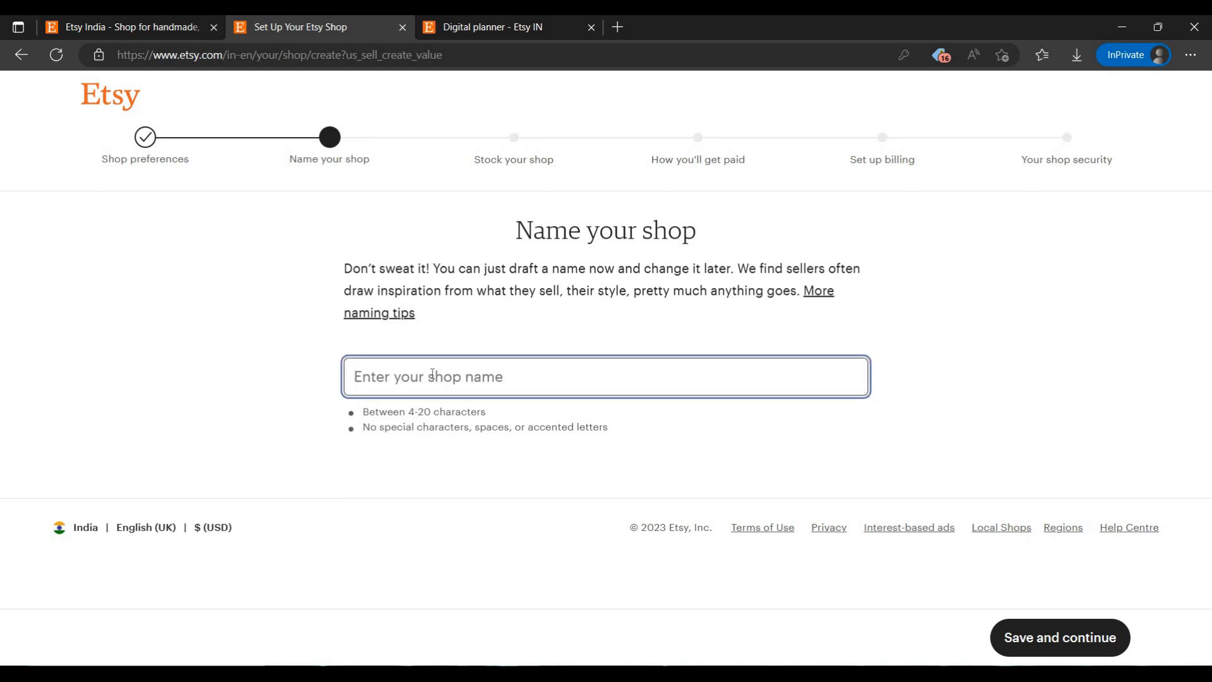
pyautogui.write('risaa')
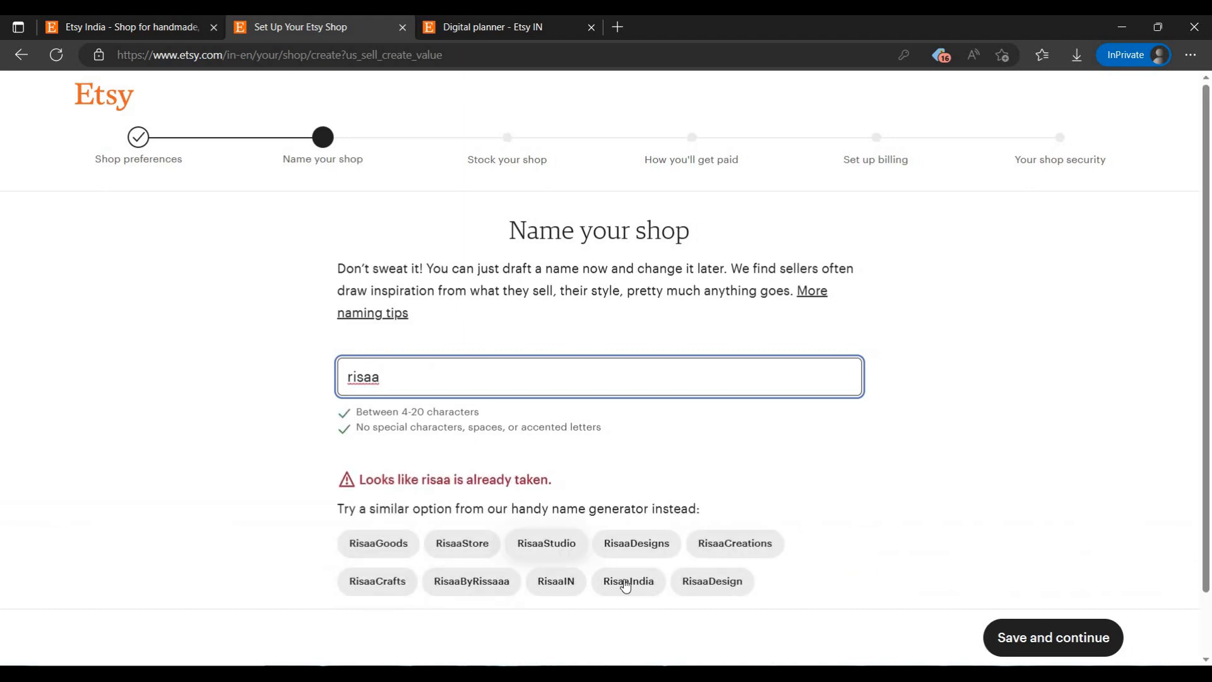
pyautogui.click(714, 580)
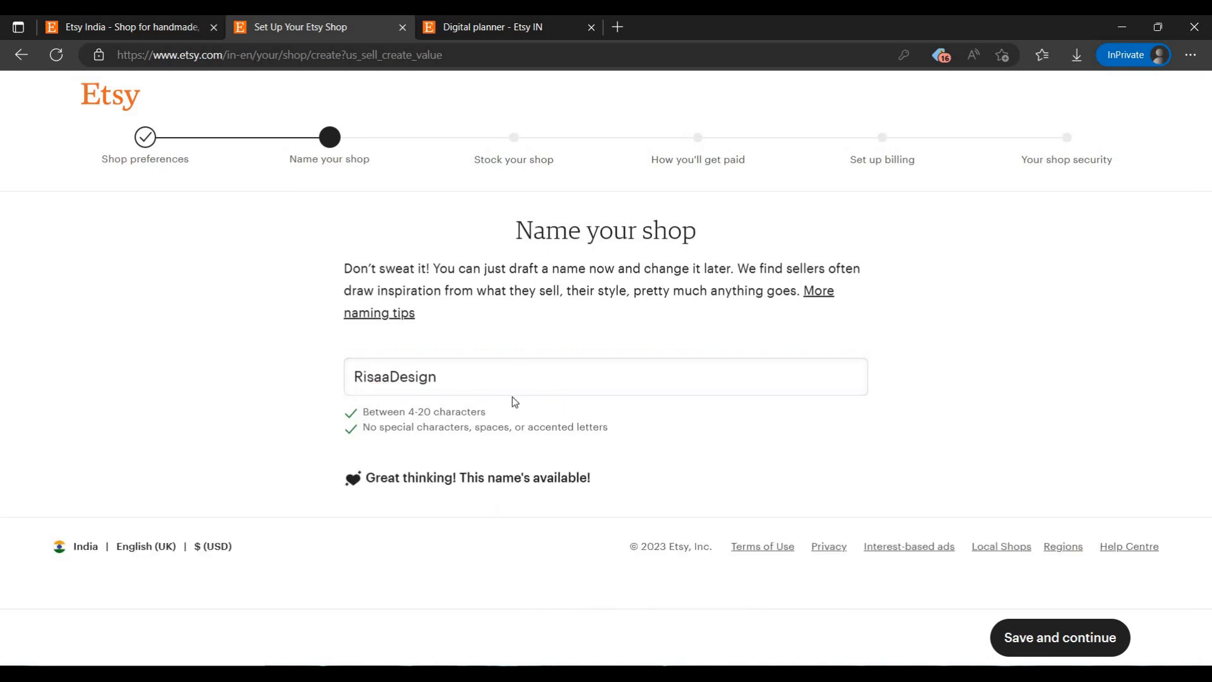
pyautogui.click(1079, 644)
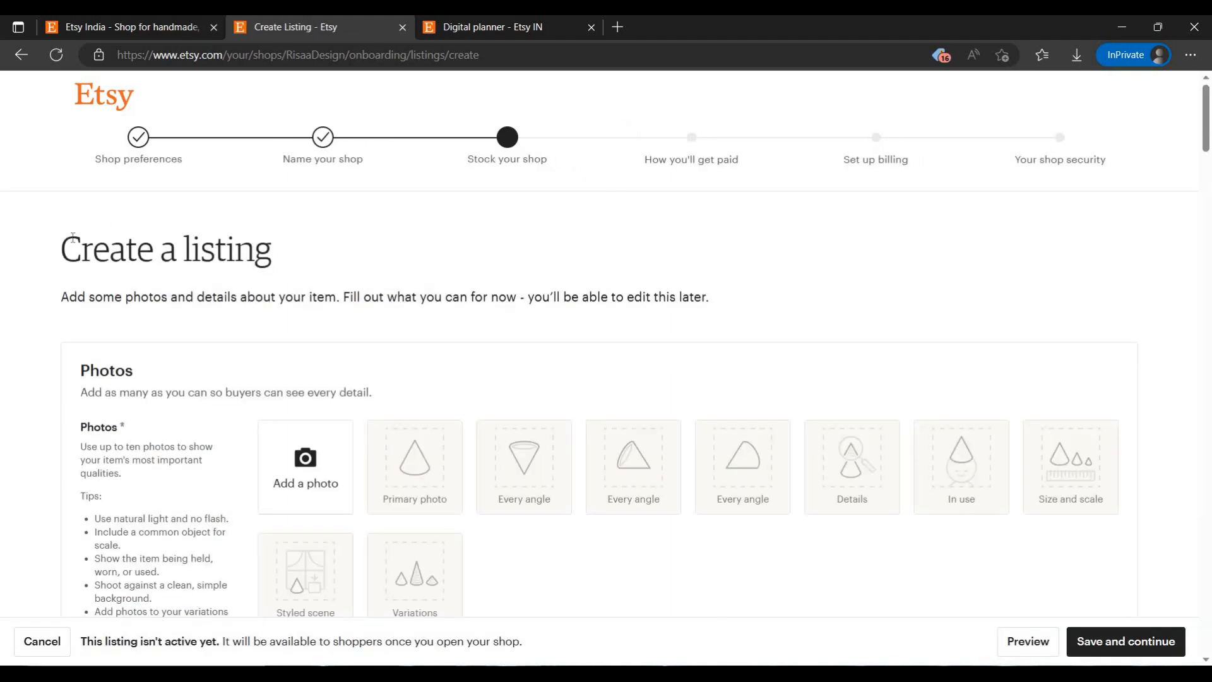
pyautogui.moveTo(226, 238); pyautogui.dragTo(81, 250)
pyautogui.click(536, 204)
# Examine the Etsy search results for digital planner, comparing the listings' designs, prices and ratings.
pyautogui.moveTo(480, 24); pyautogui.dragTo(297, 26)
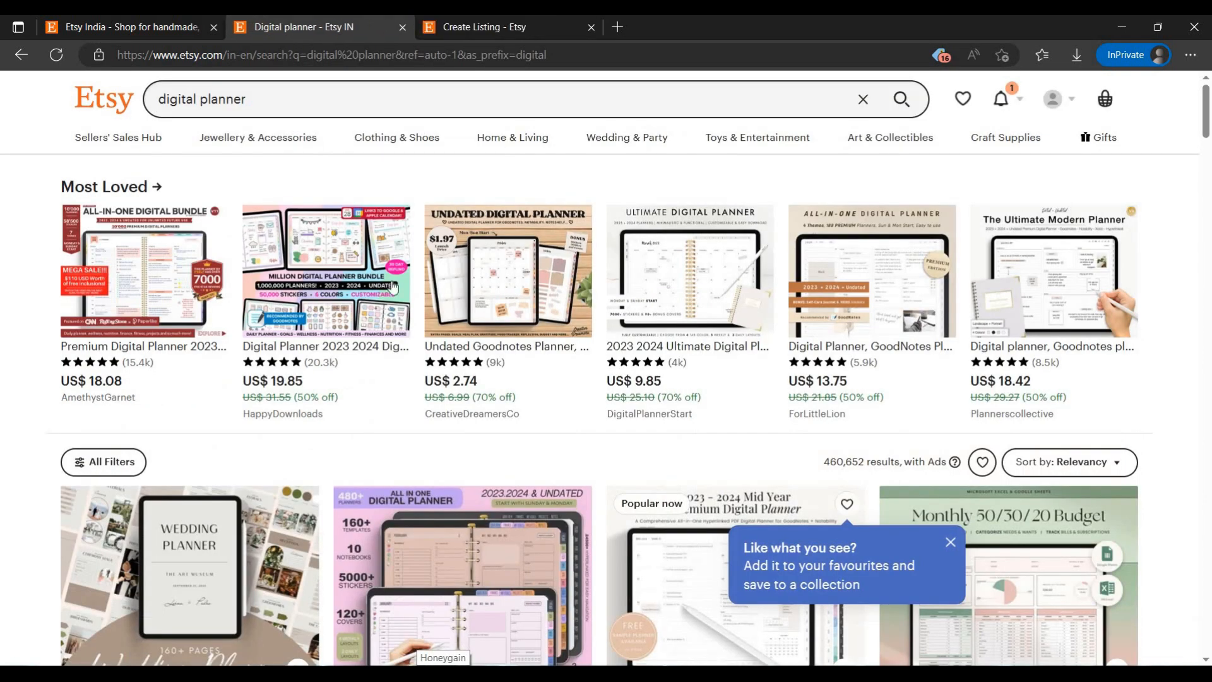
pyautogui.scroll(-2, 369, 340)
pyautogui.scroll(1, 370, 341)
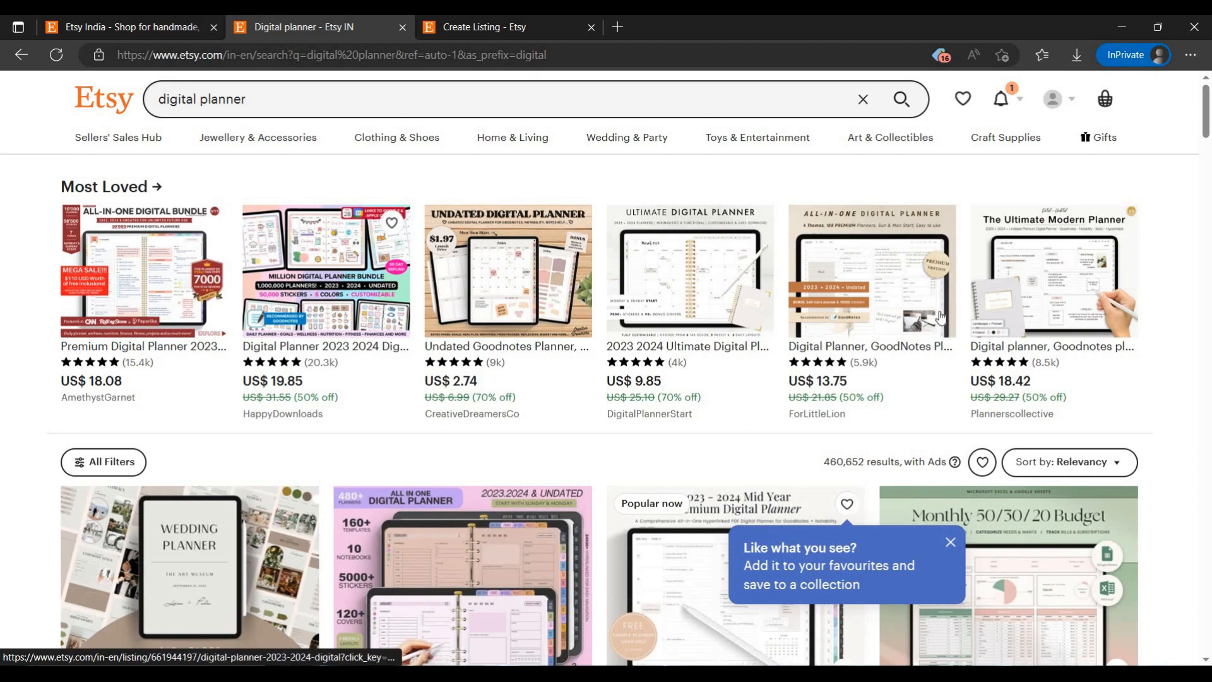
pyautogui.scroll(-3, 379, 366)
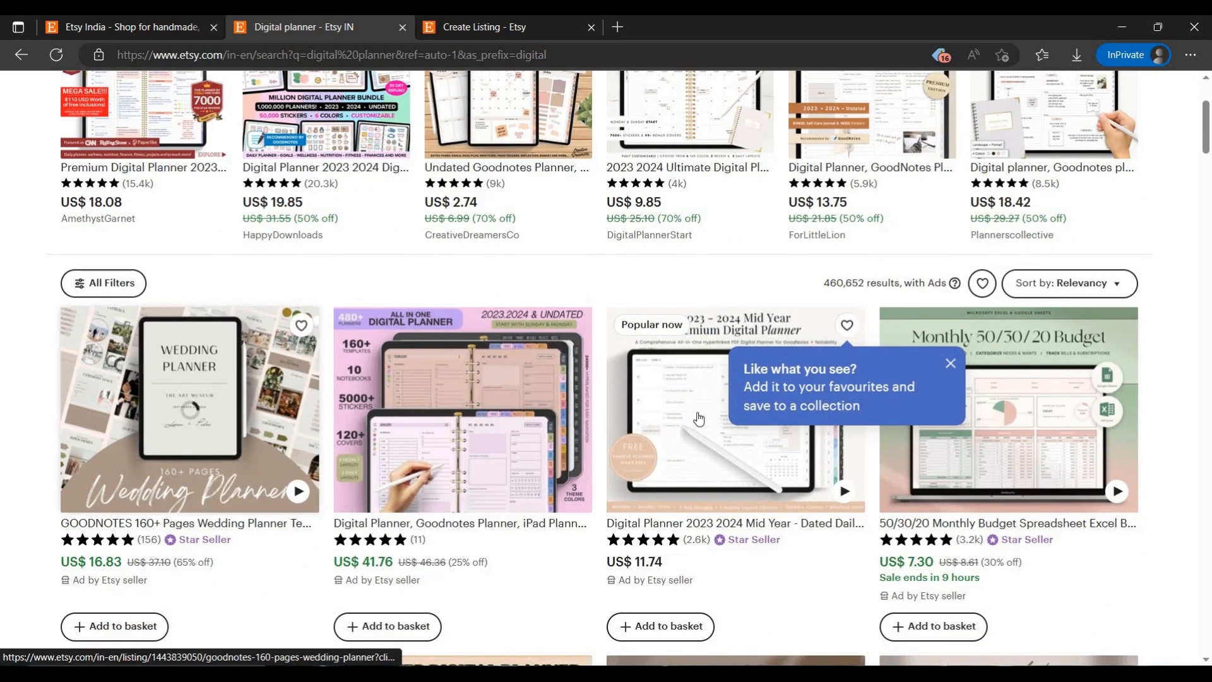
pyautogui.scroll(-1, 329, 422)
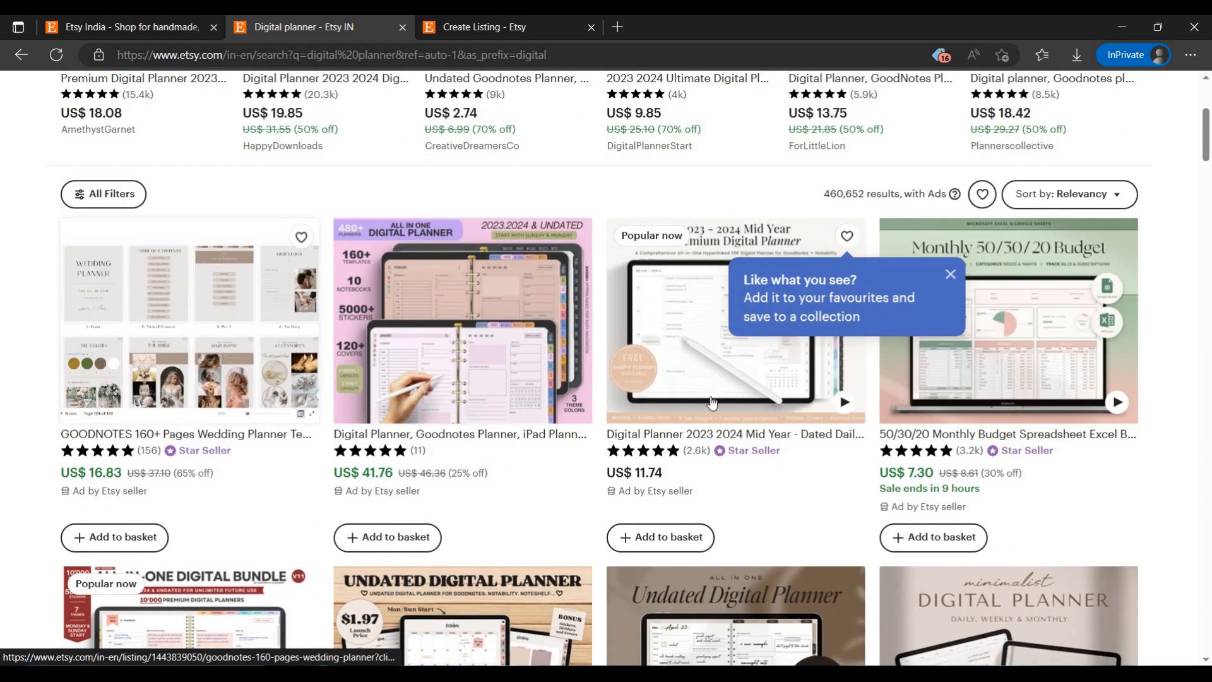
pyautogui.scroll(-4, 120, 480)
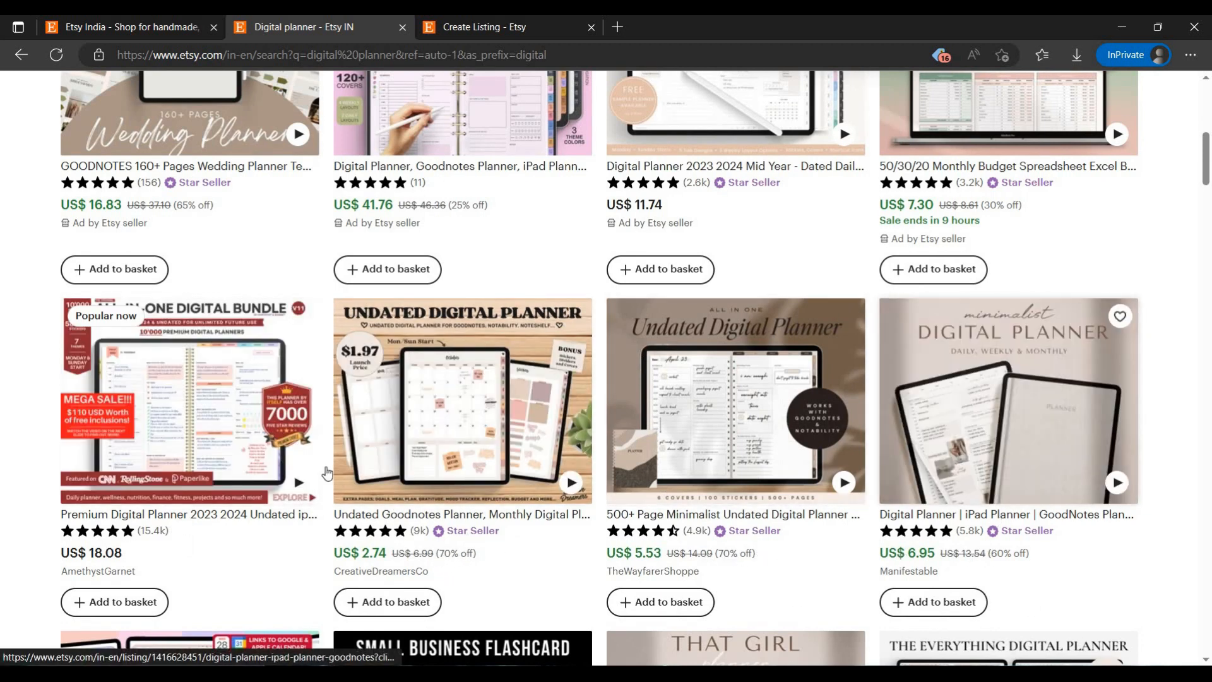
pyautogui.scroll(-6, 327, 472)
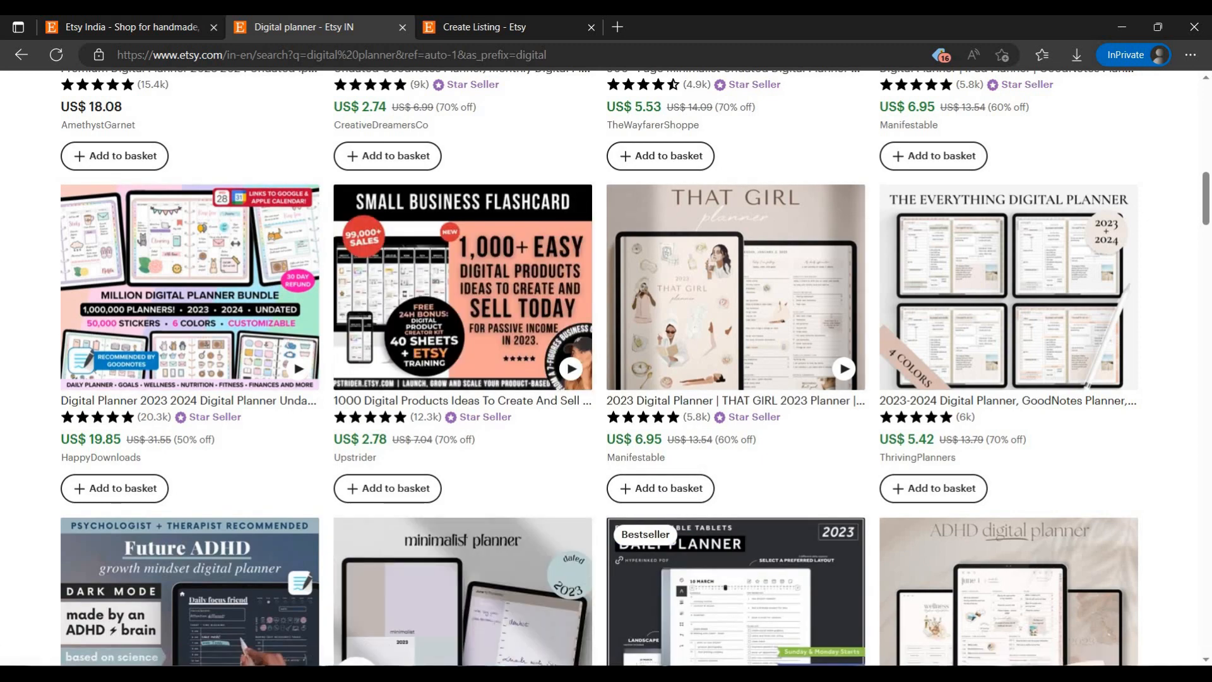
# Search the web for canva, view the Canva home page in the browser and close it.
pyautogui.hotkey('alt', 'Tab')
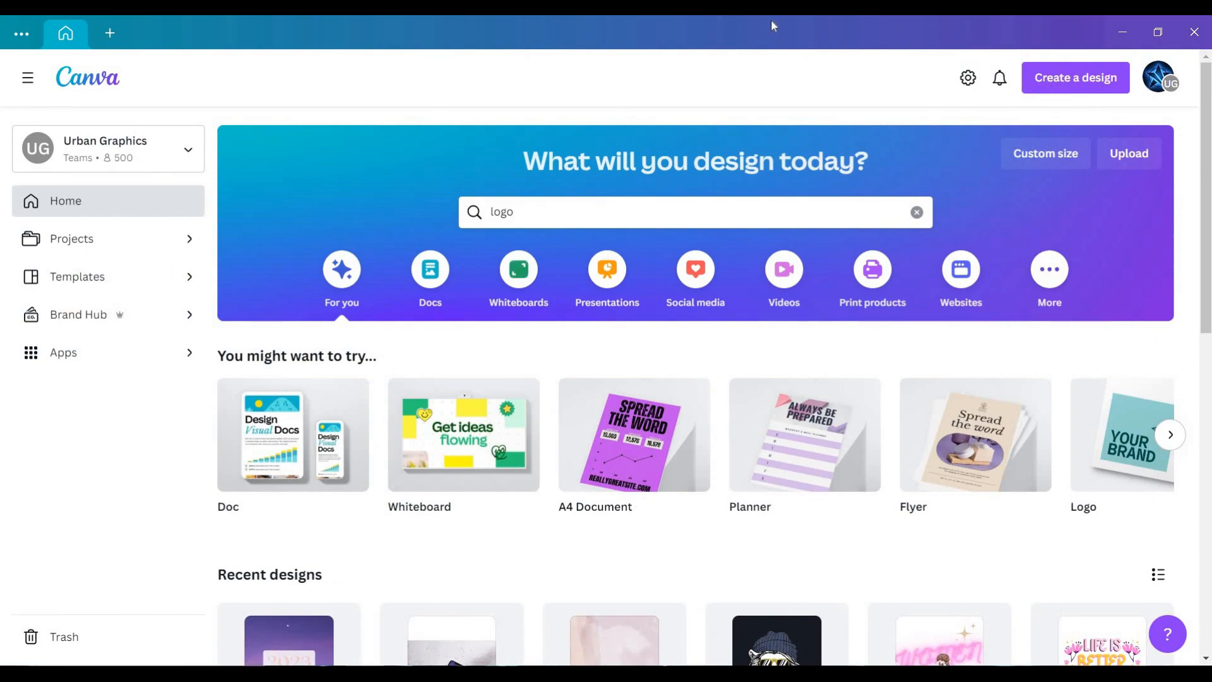
pyautogui.click(1122, 32)
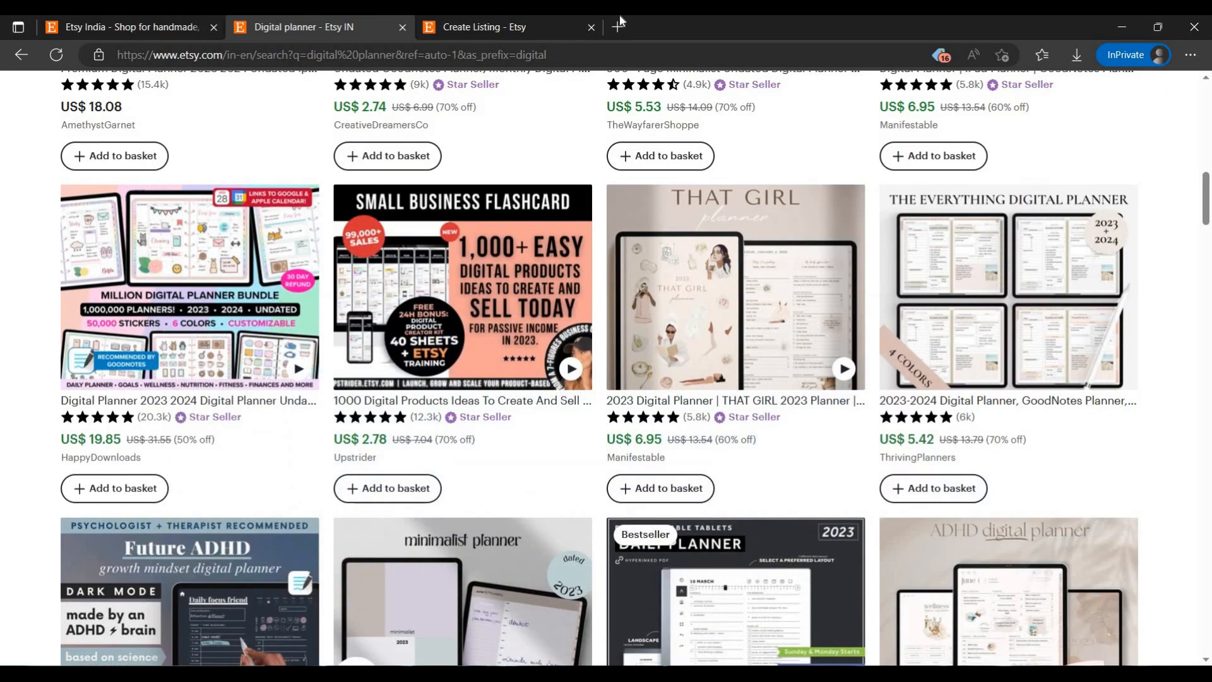
pyautogui.click(619, 25)
pyautogui.write('canva')
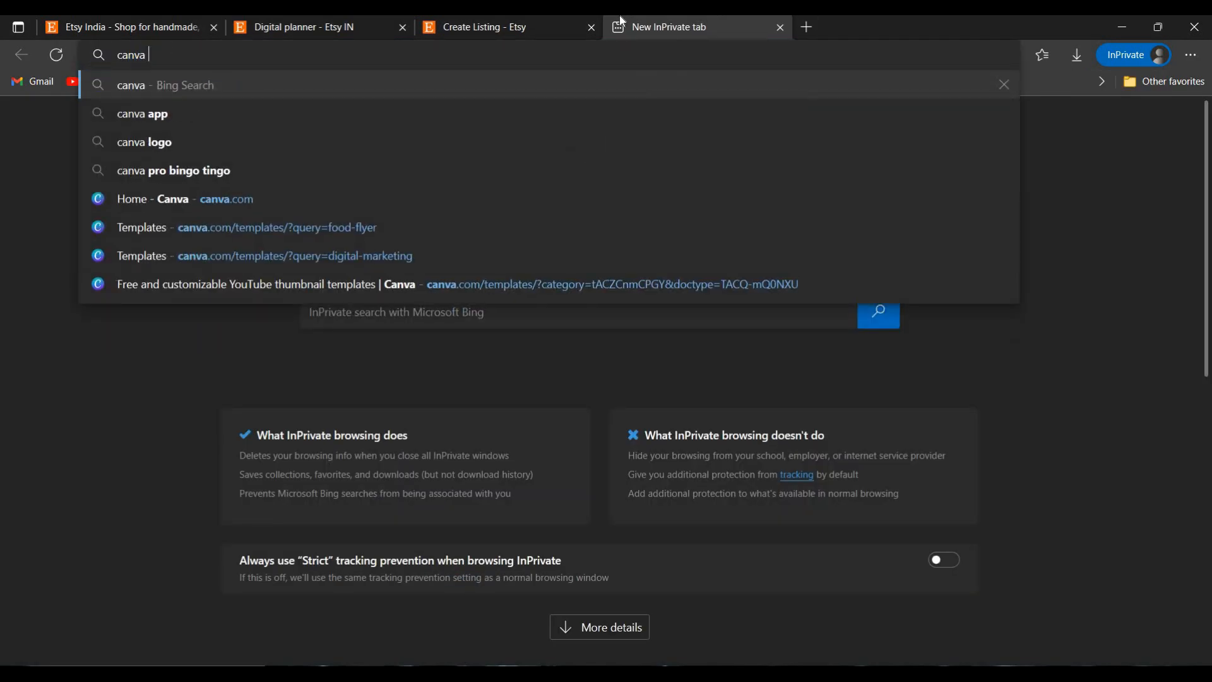
pyautogui.press('Return')
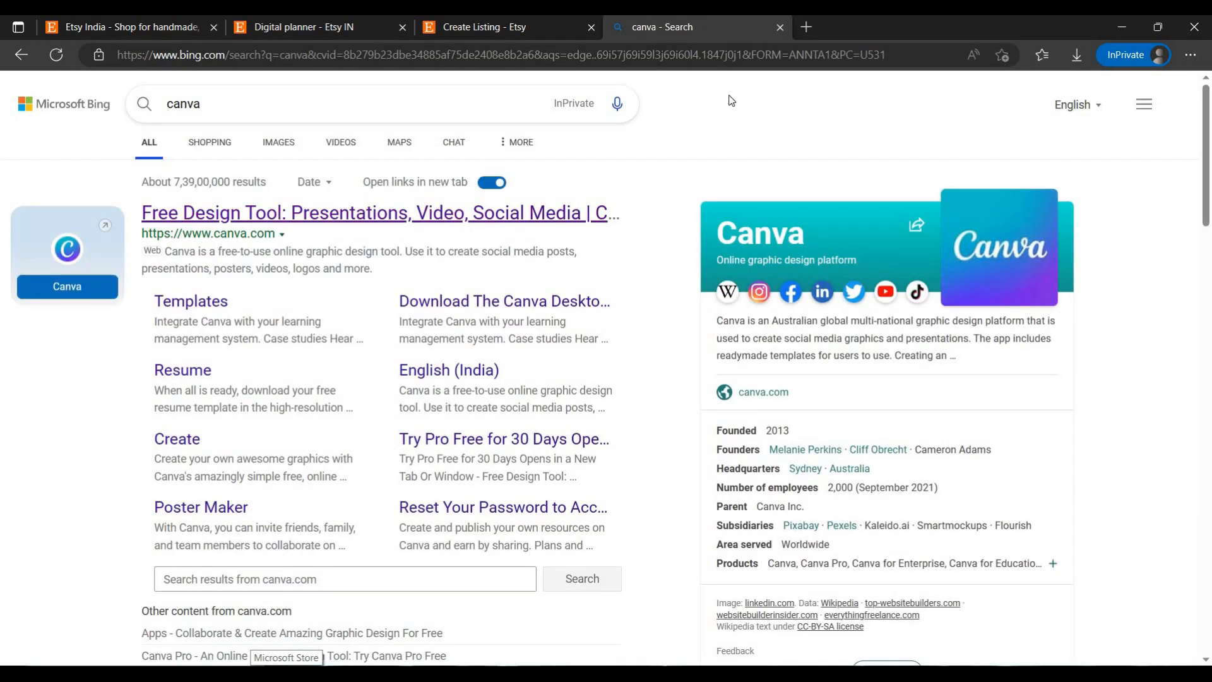
pyautogui.click(780, 28)
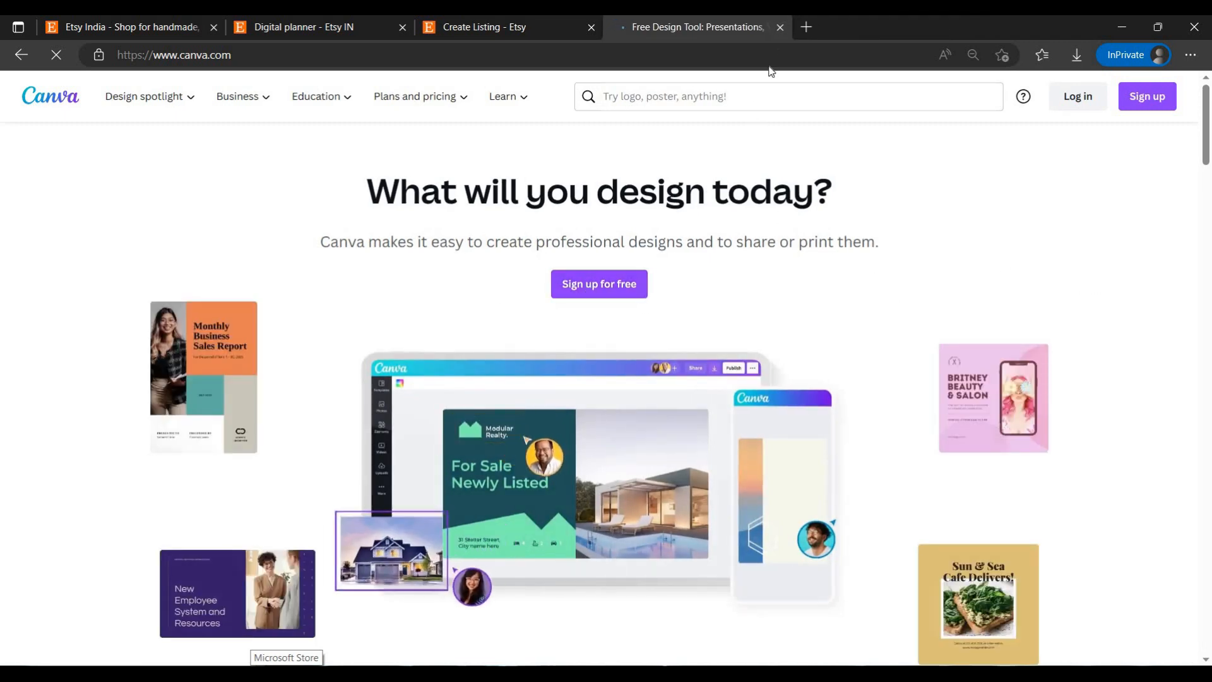
pyautogui.click(781, 28)
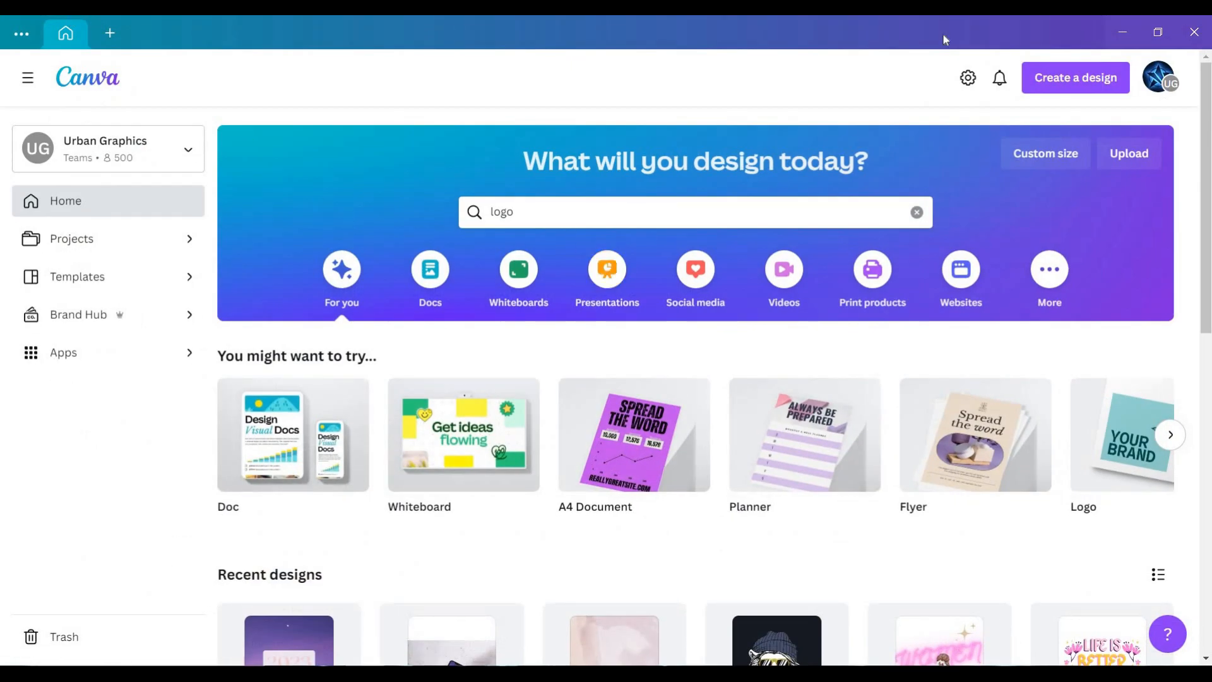
# In the Canva desktop app, replace the logo query with "digital pla" and browse the Digital Planner templates.
pyautogui.click(550, 212)
pyautogui.press('BackSpace')
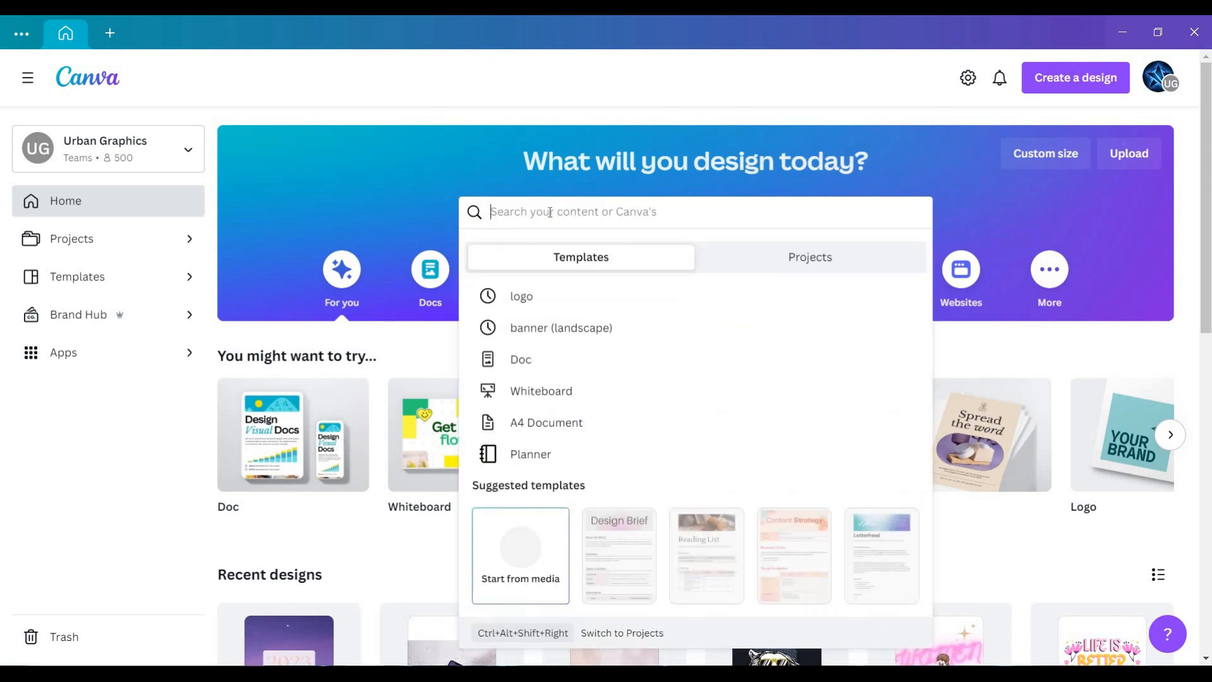
pyautogui.write('dig')
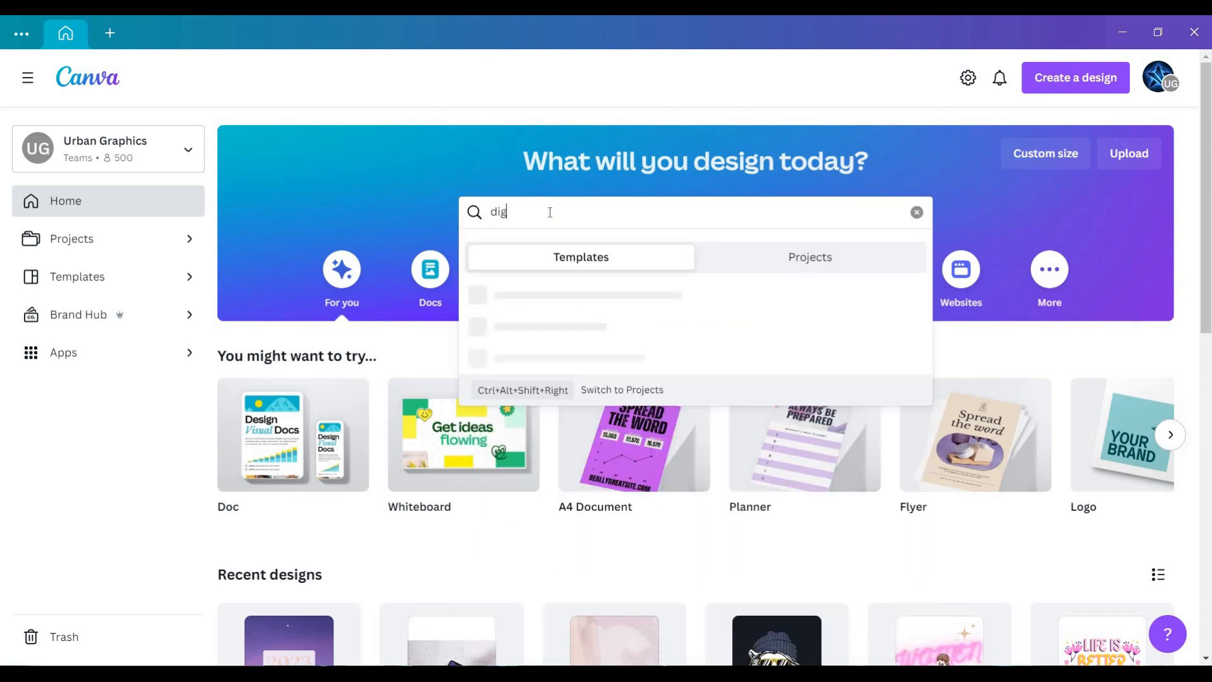
pyautogui.write('ital ')
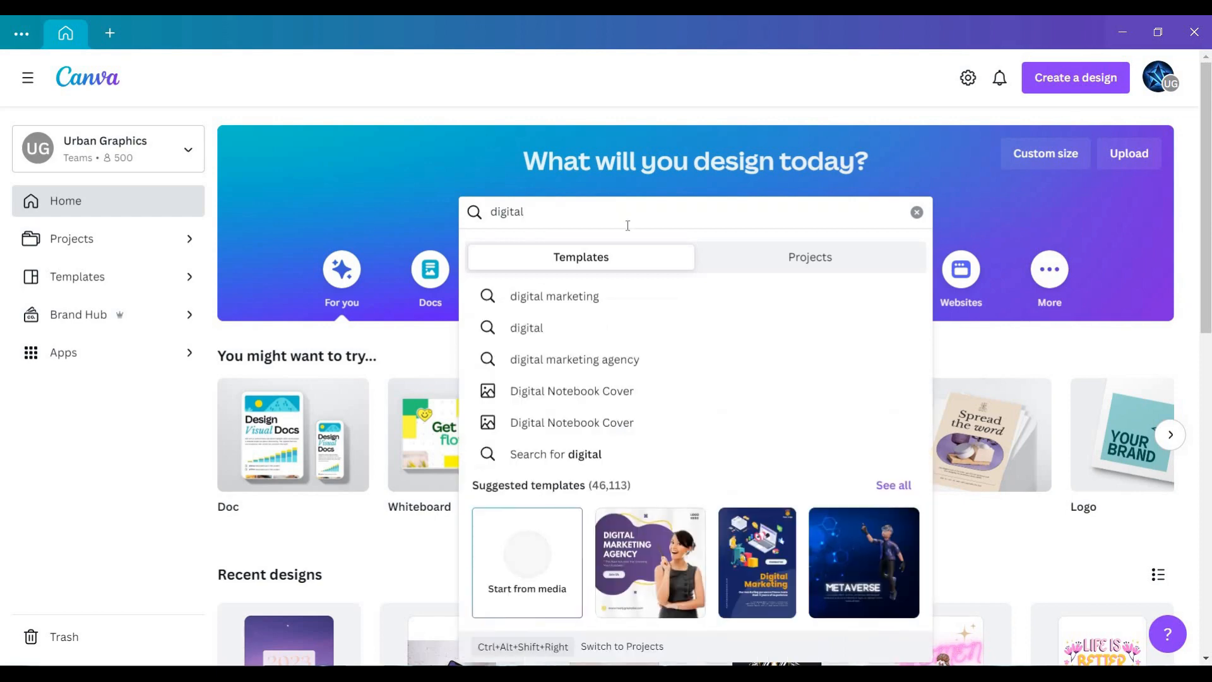
pyautogui.write('pla')
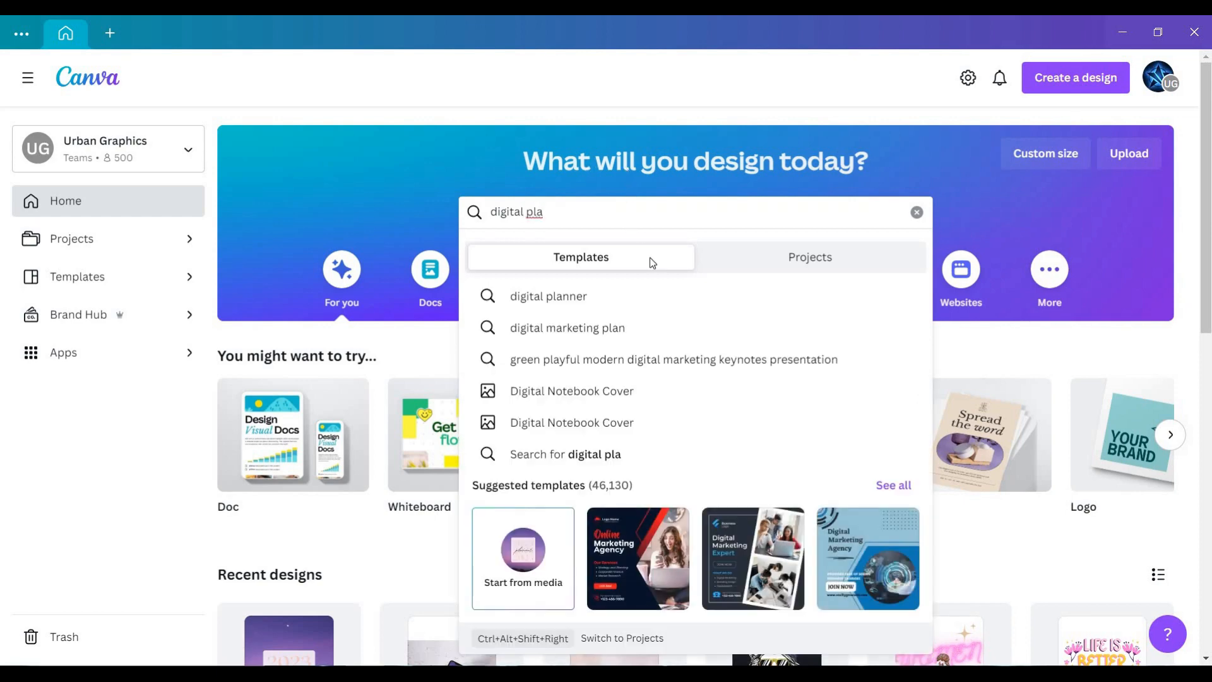
pyautogui.press('Return')
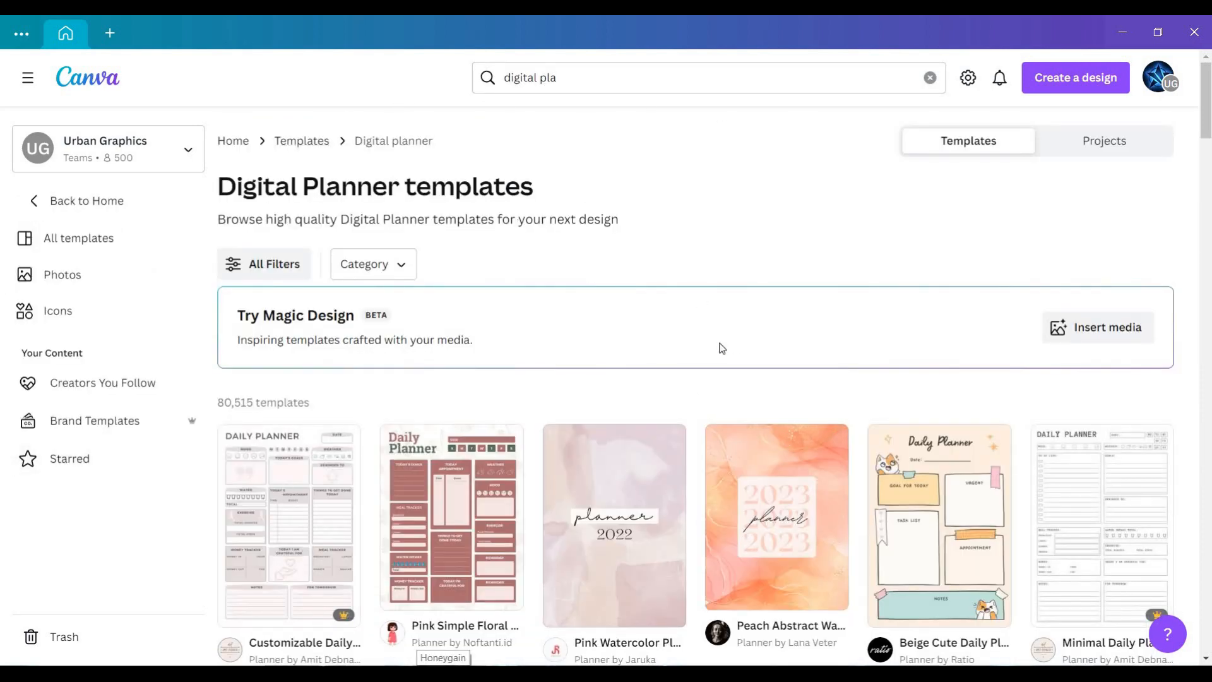
pyautogui.scroll(-3, 663, 216)
pyautogui.scroll(3, 880, 228)
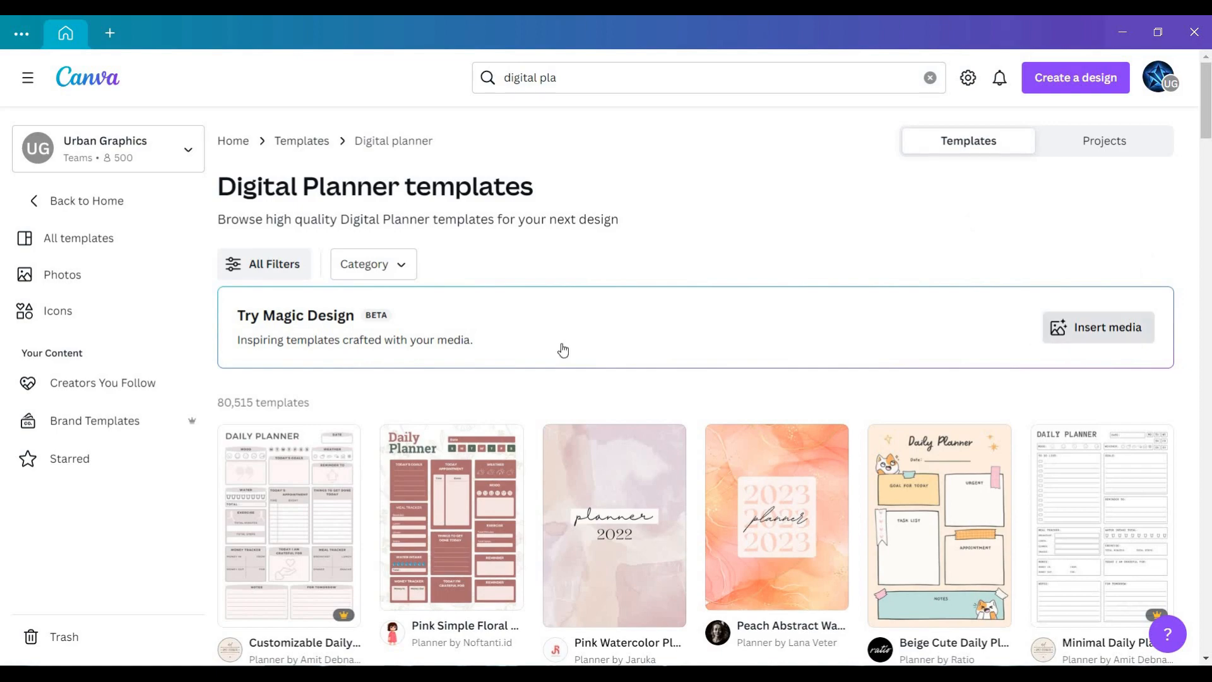
# Open the Gold Aesthetic Brush Stroke Minimal Feminine Weekly Planner template for customizing.
pyautogui.scroll(-5, 563, 347)
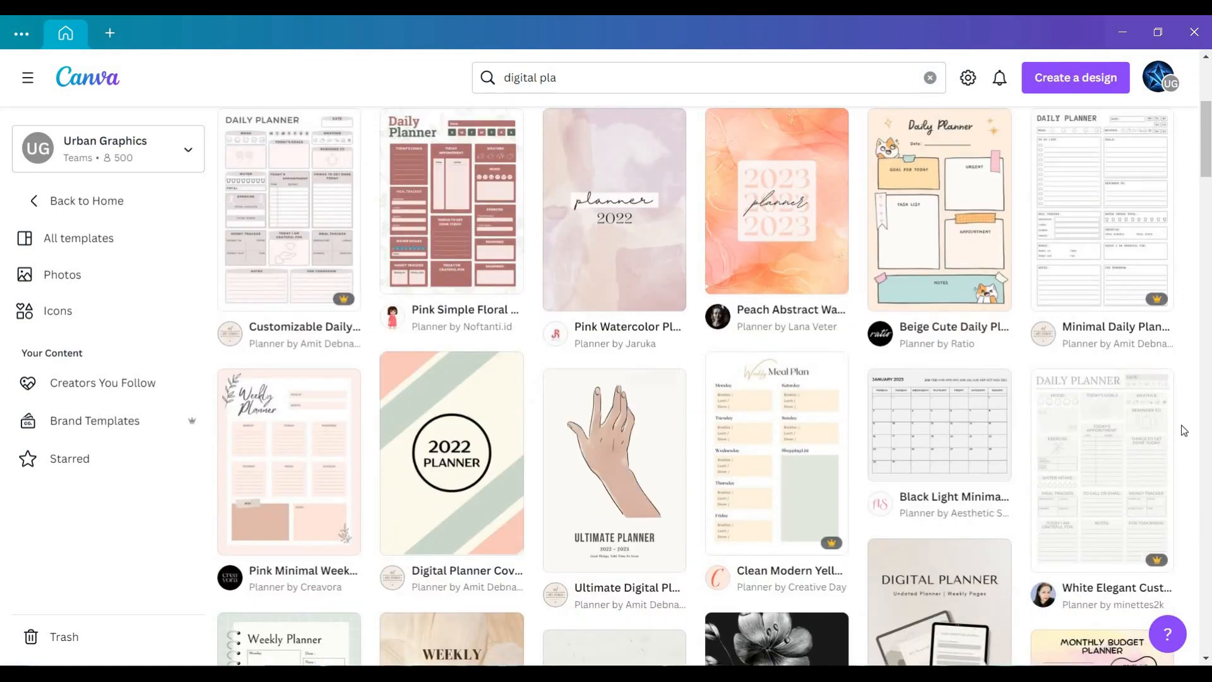
pyautogui.scroll(-3, 614, 388)
pyautogui.scroll(-3, 516, 354)
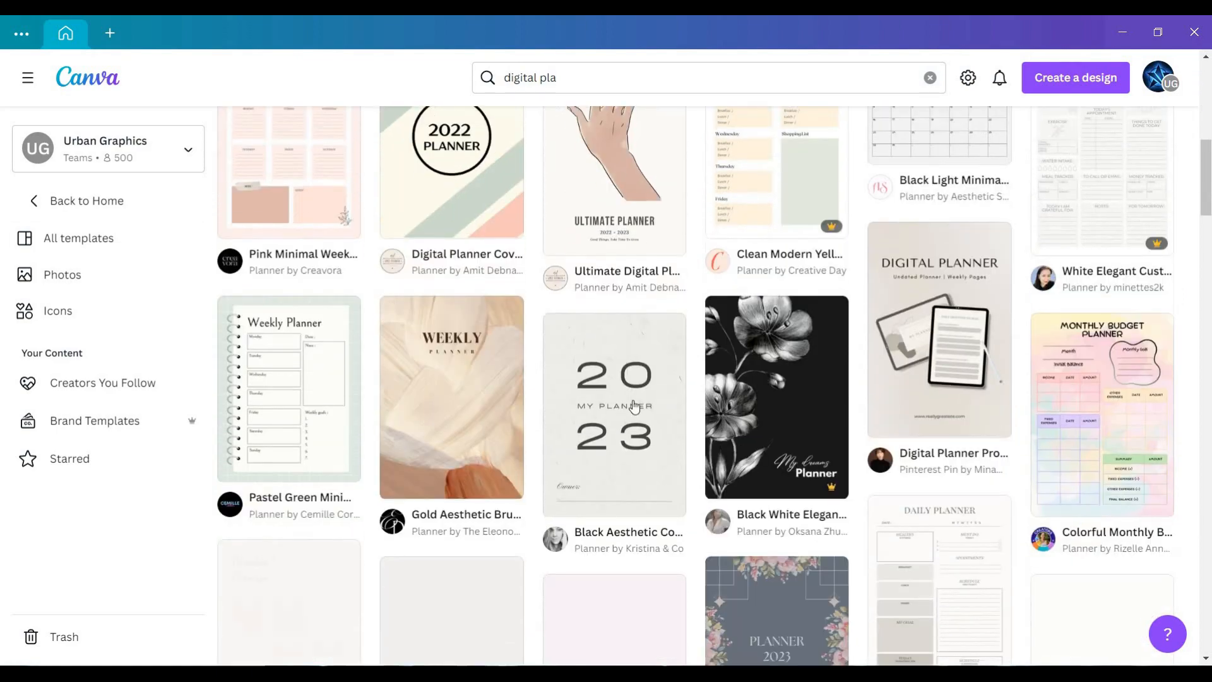
pyautogui.click(415, 398)
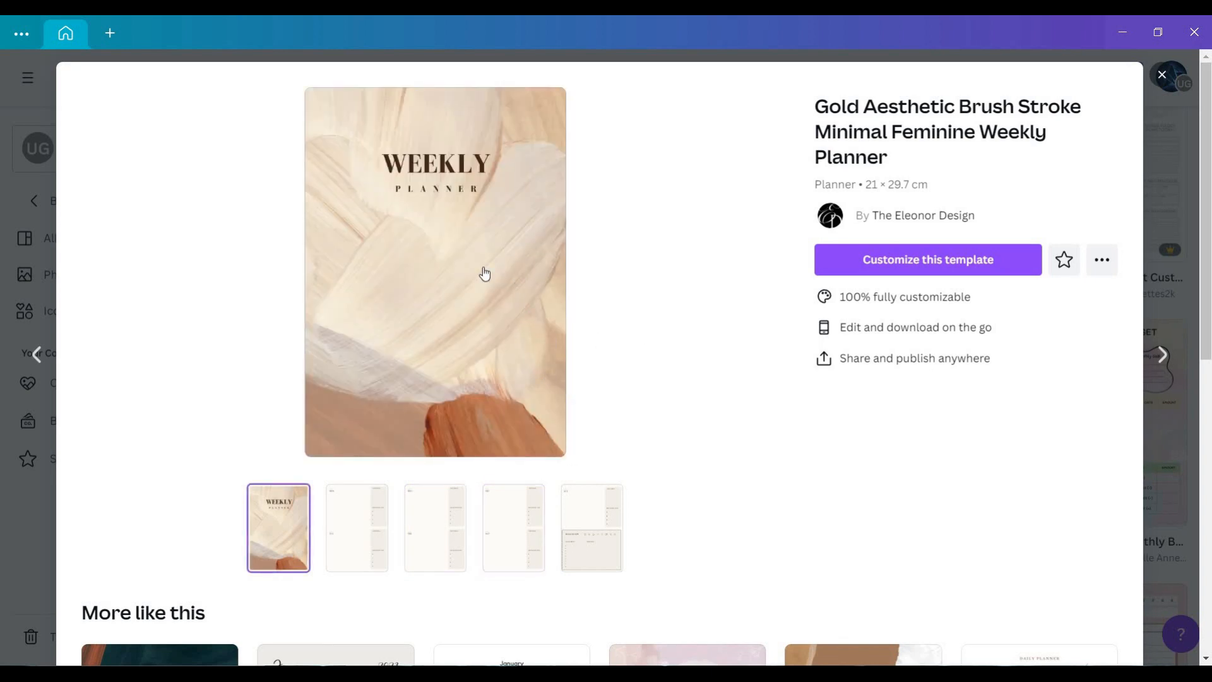
pyautogui.click(334, 208)
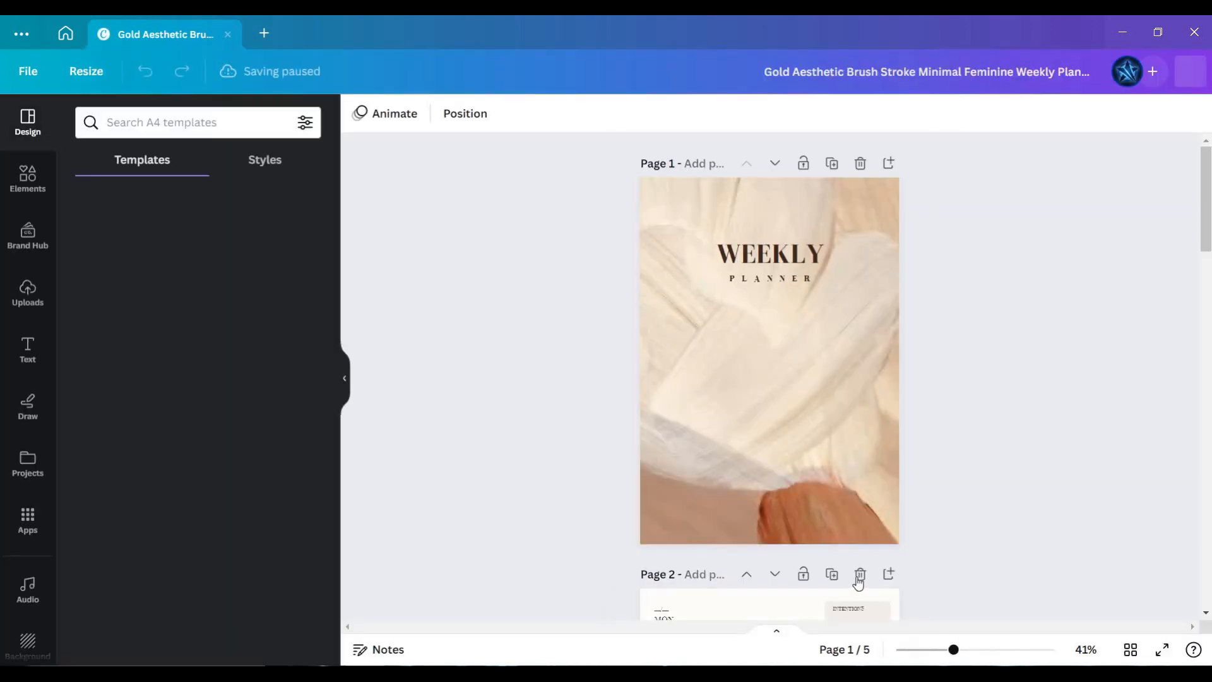
# Delete the four inner pages of the planner, keeping only the cover page.
pyautogui.click(860, 574)
pyautogui.scroll(-4, 846, 379)
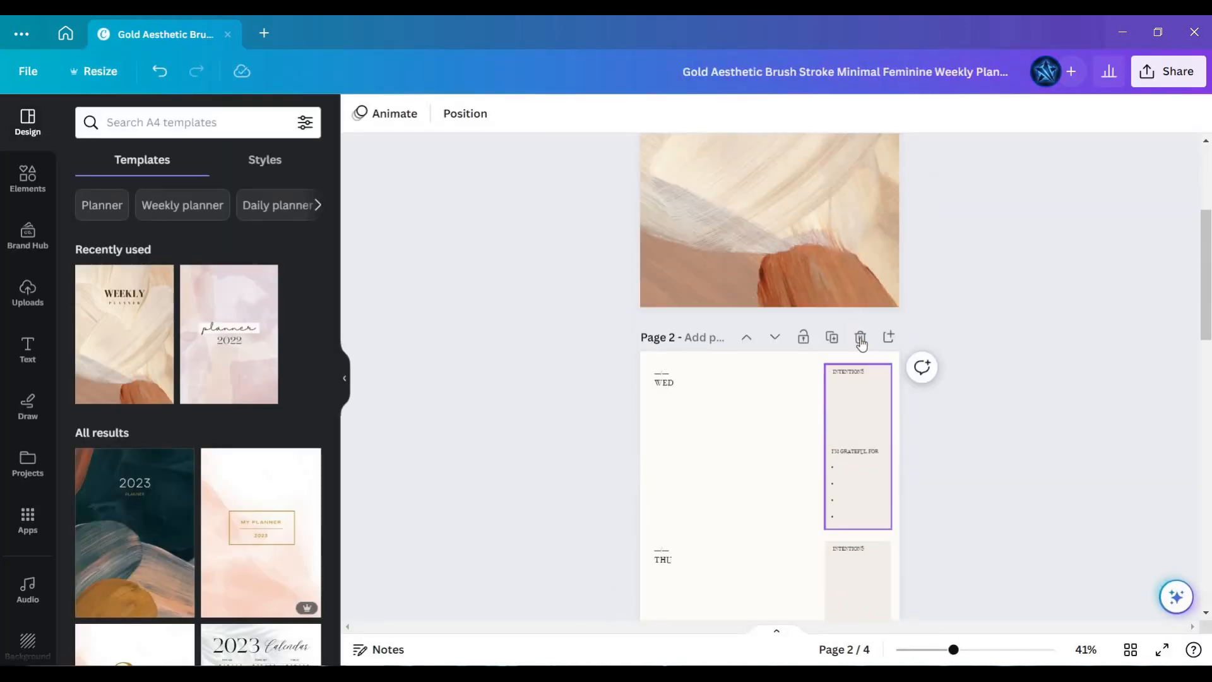
pyautogui.click(860, 340)
pyautogui.click(860, 339)
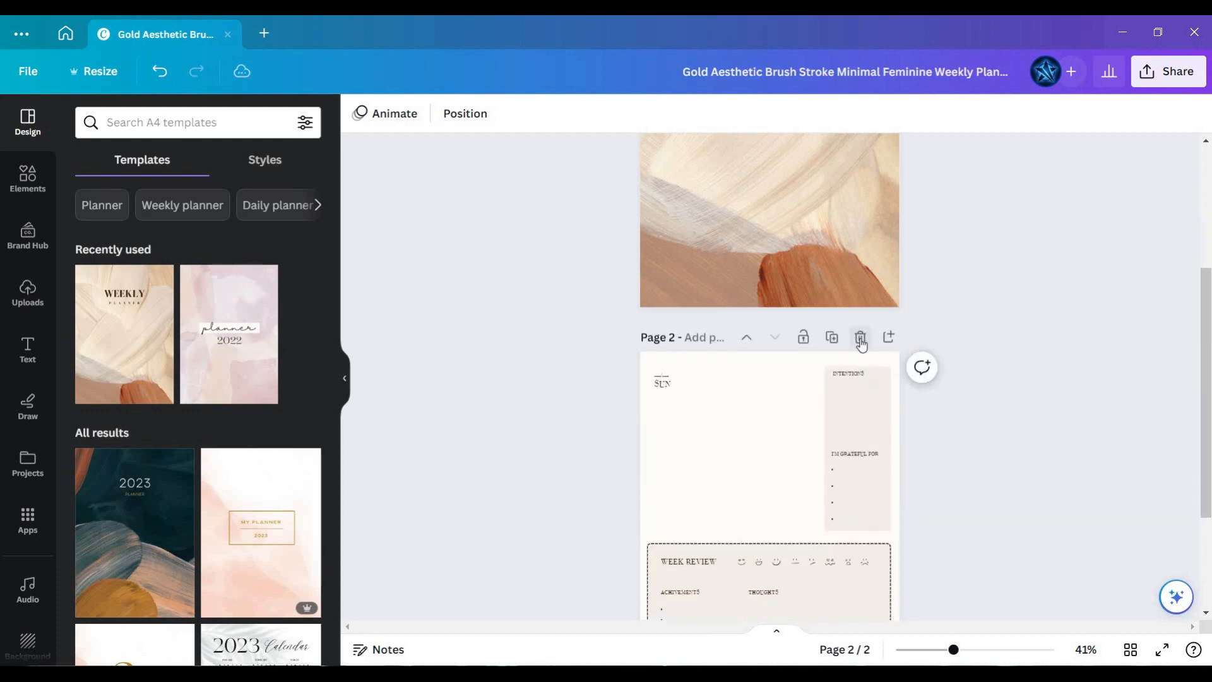
pyautogui.click(860, 340)
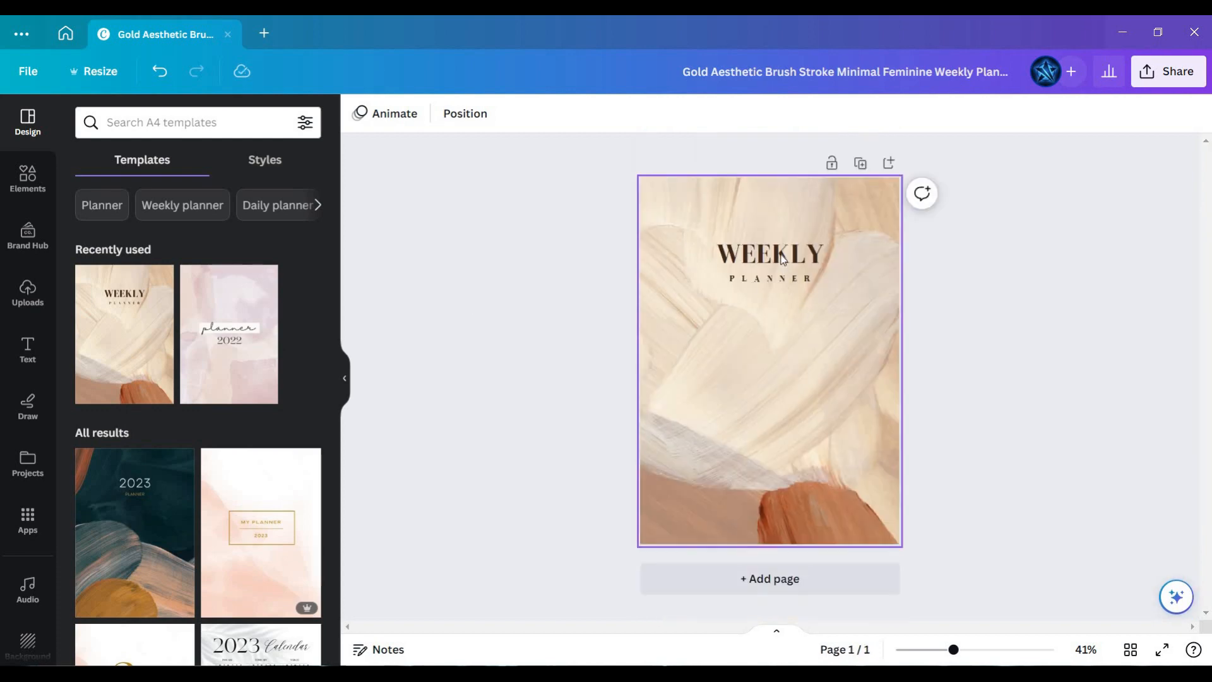
# Enlarge the cover's WEEKLY title to font size 88.8 and move the PLANNER text further below it.
pyautogui.scroll(3, 867, 339)
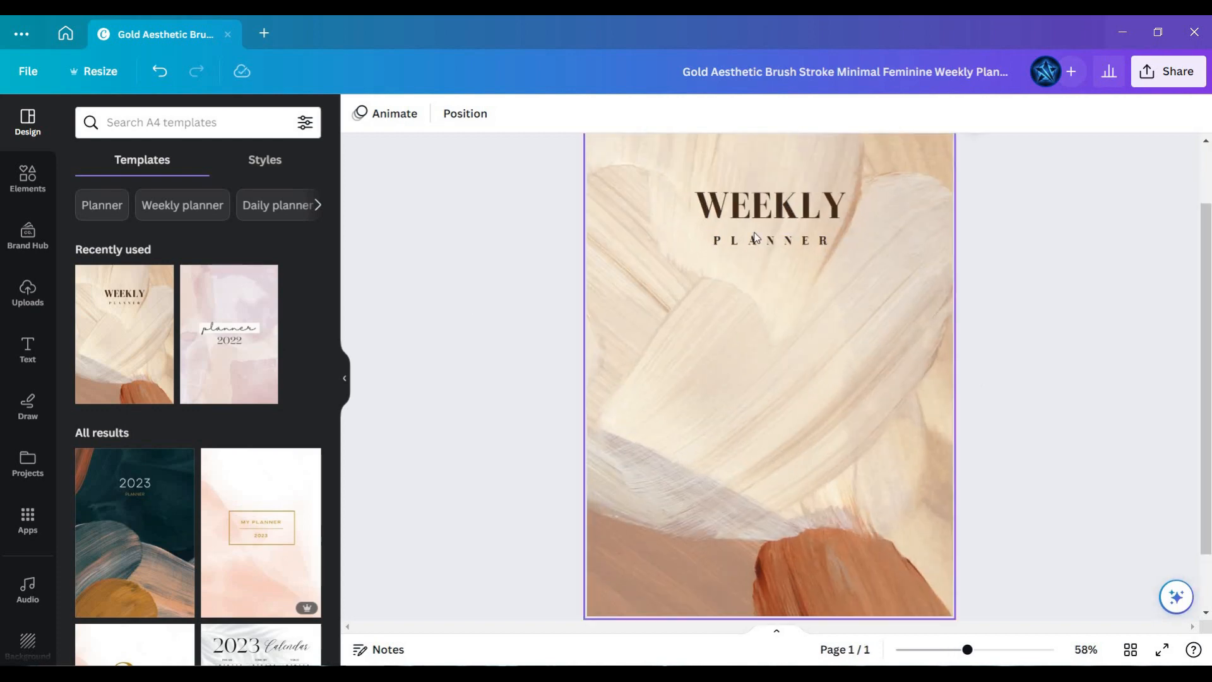
pyautogui.moveTo(762, 240); pyautogui.dragTo(767, 406)
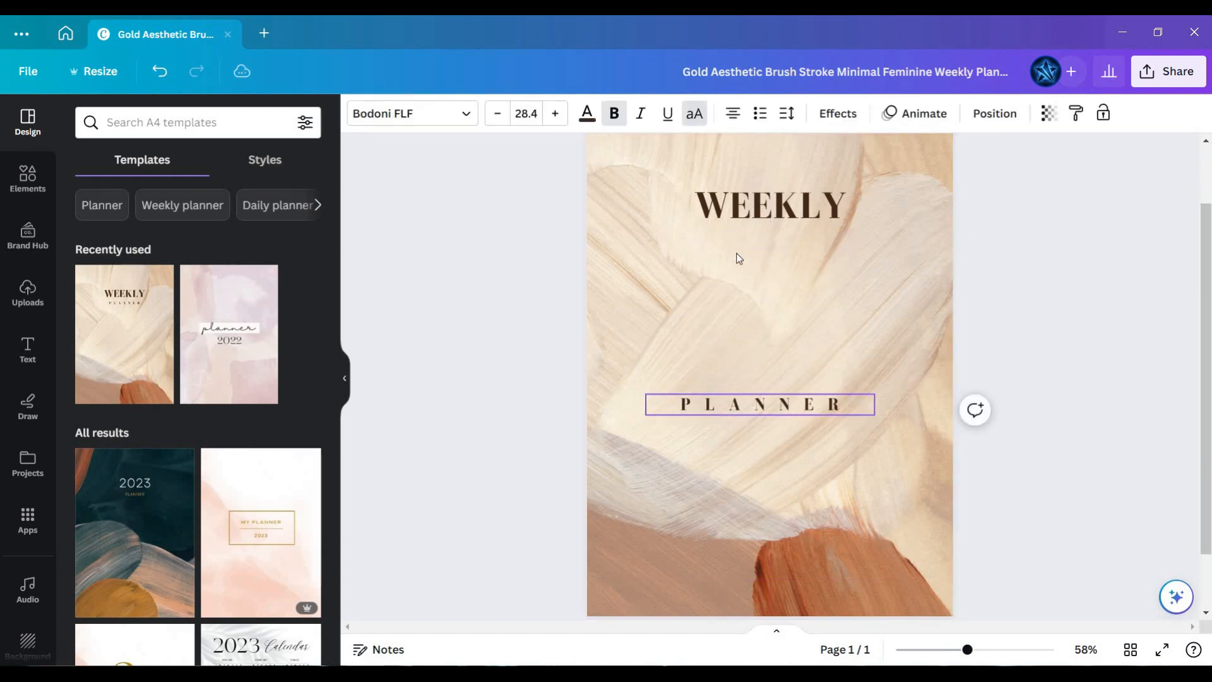
pyautogui.moveTo(747, 225); pyautogui.dragTo(612, 305)
pyautogui.moveTo(751, 341); pyautogui.dragTo(752, 235)
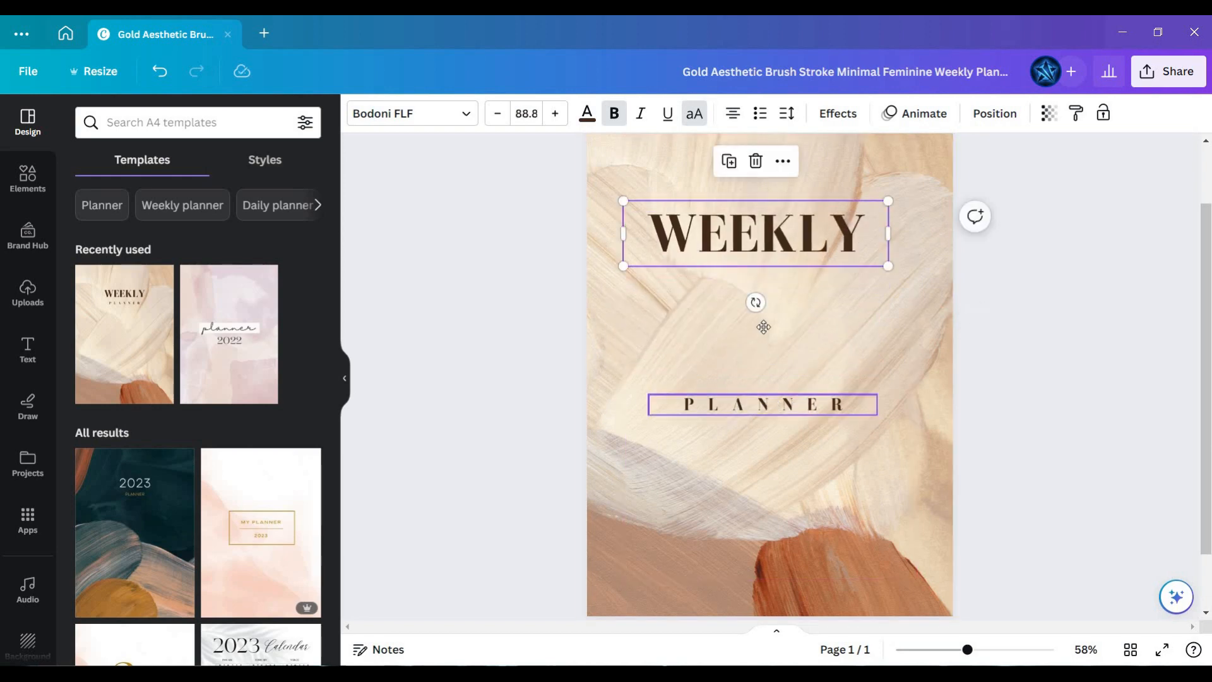
pyautogui.moveTo(762, 402); pyautogui.dragTo(762, 317)
pyautogui.click(1031, 352)
pyautogui.scroll(-1, 1029, 353)
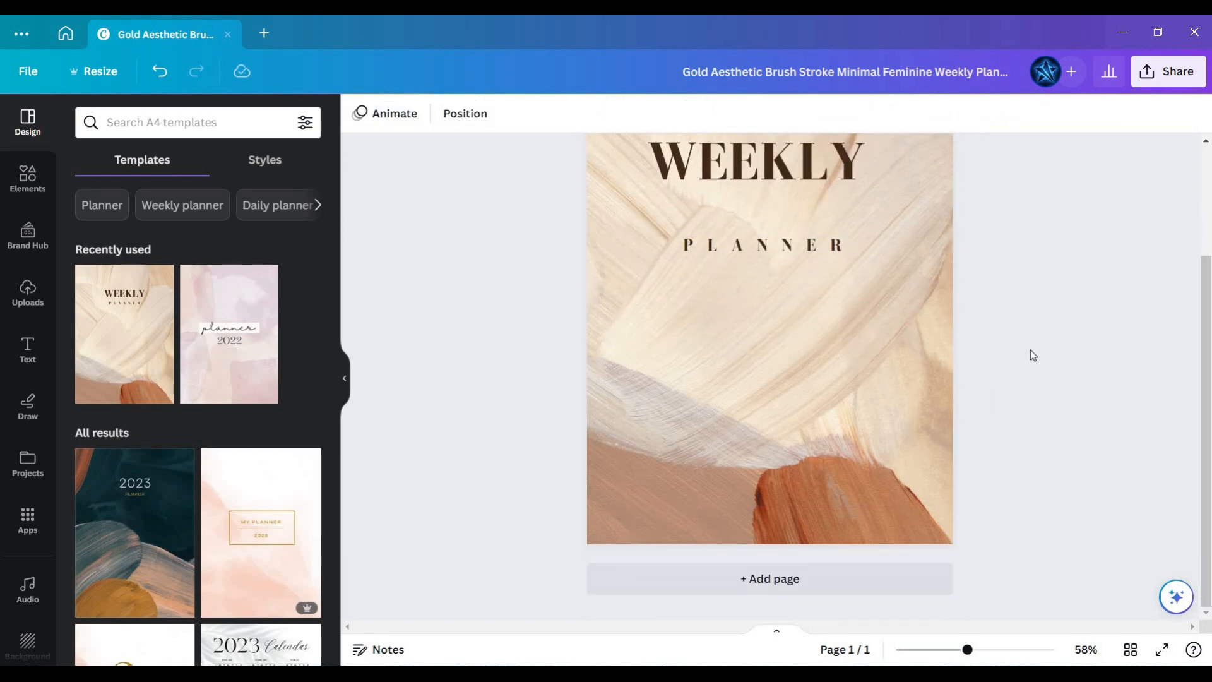
# Centre the WEEKLY and PLANNER texts horizontally on the cover and shift both slightly lower.
pyautogui.keyDown('ctrl'); pyautogui.scroll(-2, 1010, 366); pyautogui.keyUp('ctrl')
pyautogui.scroll(-1, 821, 318)
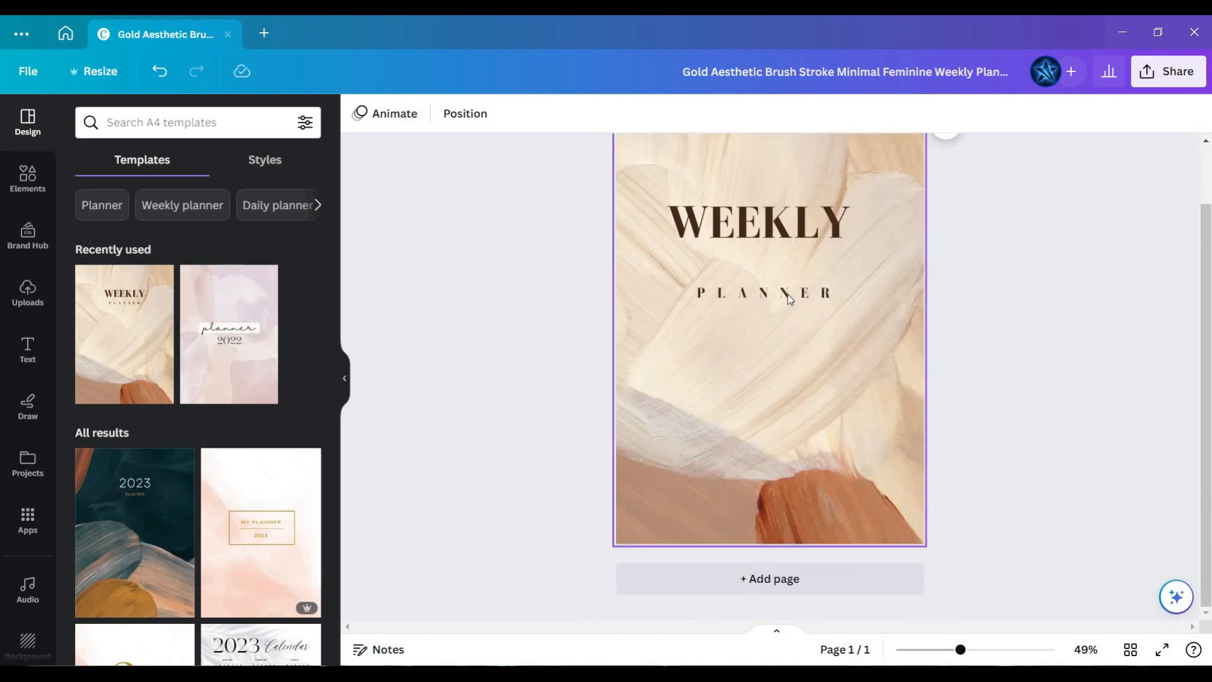
pyautogui.moveTo(796, 292); pyautogui.dragTo(813, 288)
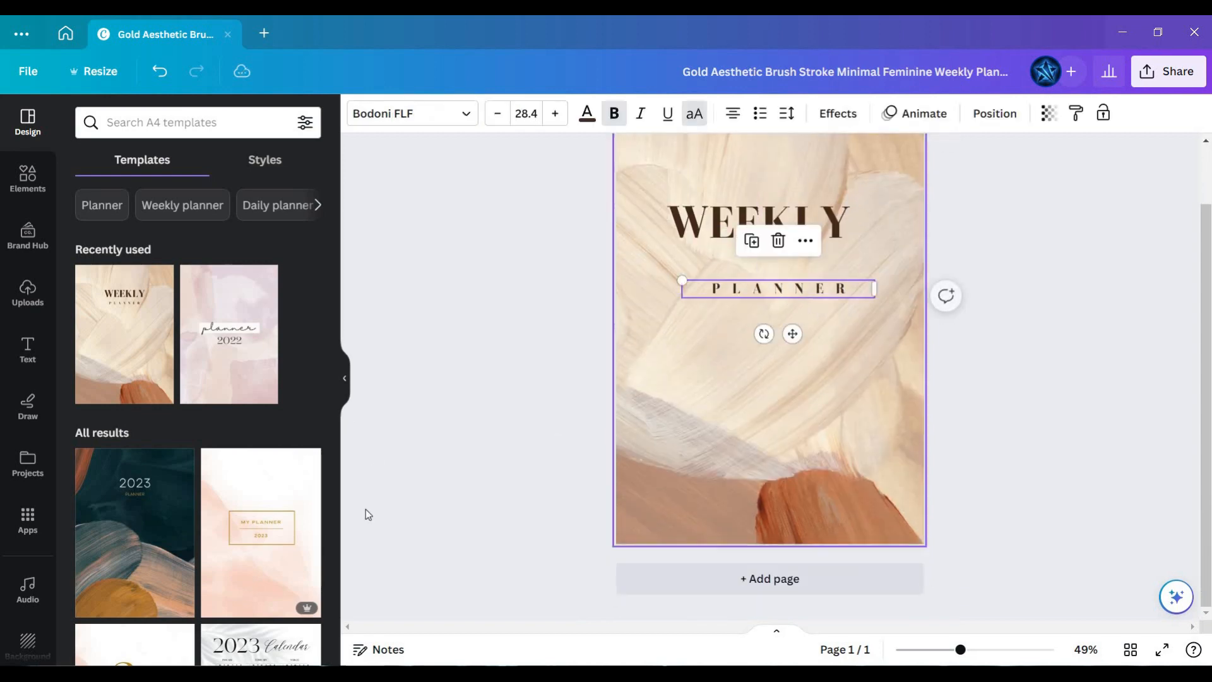
pyautogui.scroll(-5, 282, 551)
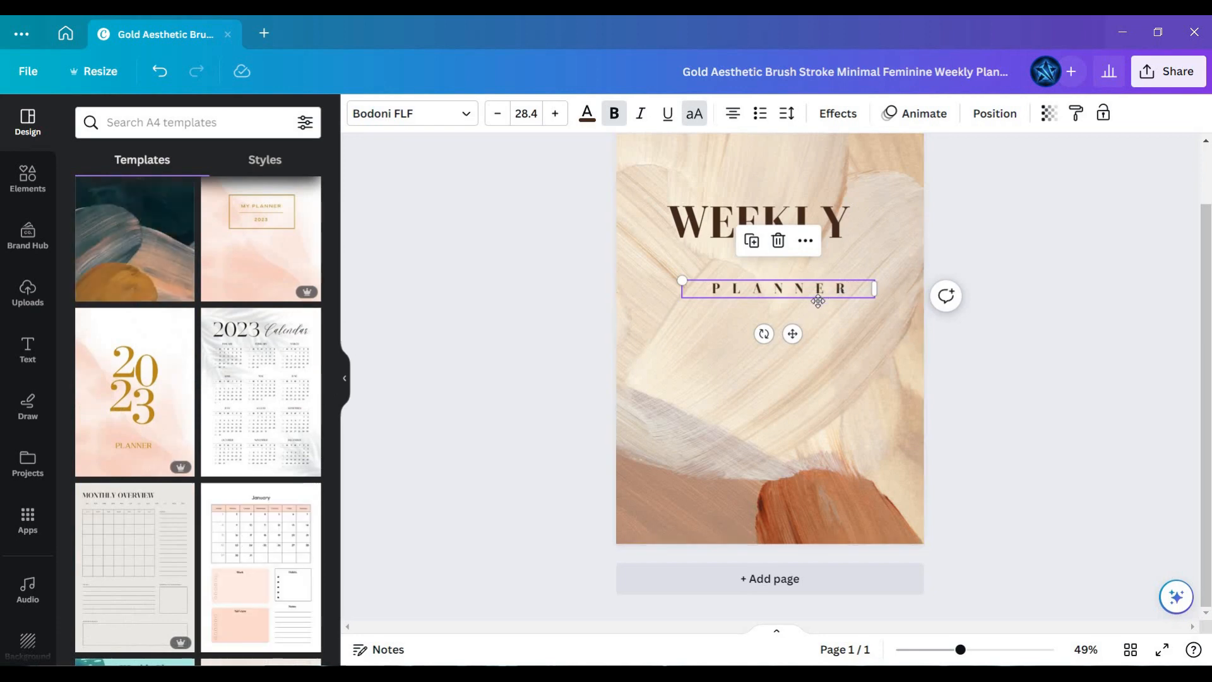
pyautogui.moveTo(818, 301); pyautogui.dragTo(810, 328)
pyautogui.click(847, 283)
pyautogui.scroll(2, 847, 282)
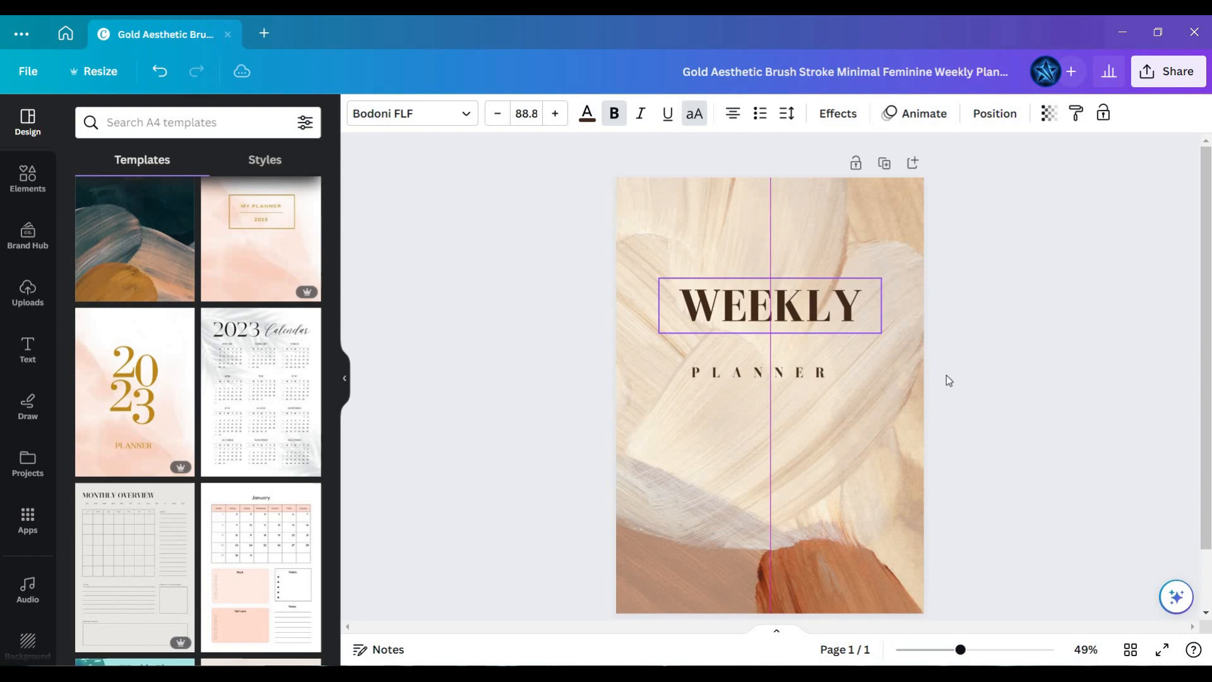
pyautogui.click(1001, 430)
# Add a blank second page and replace the cover's background with the pink flower-stem image from Patterns.
pyautogui.scroll(-2, 776, 588)
pyautogui.click(771, 579)
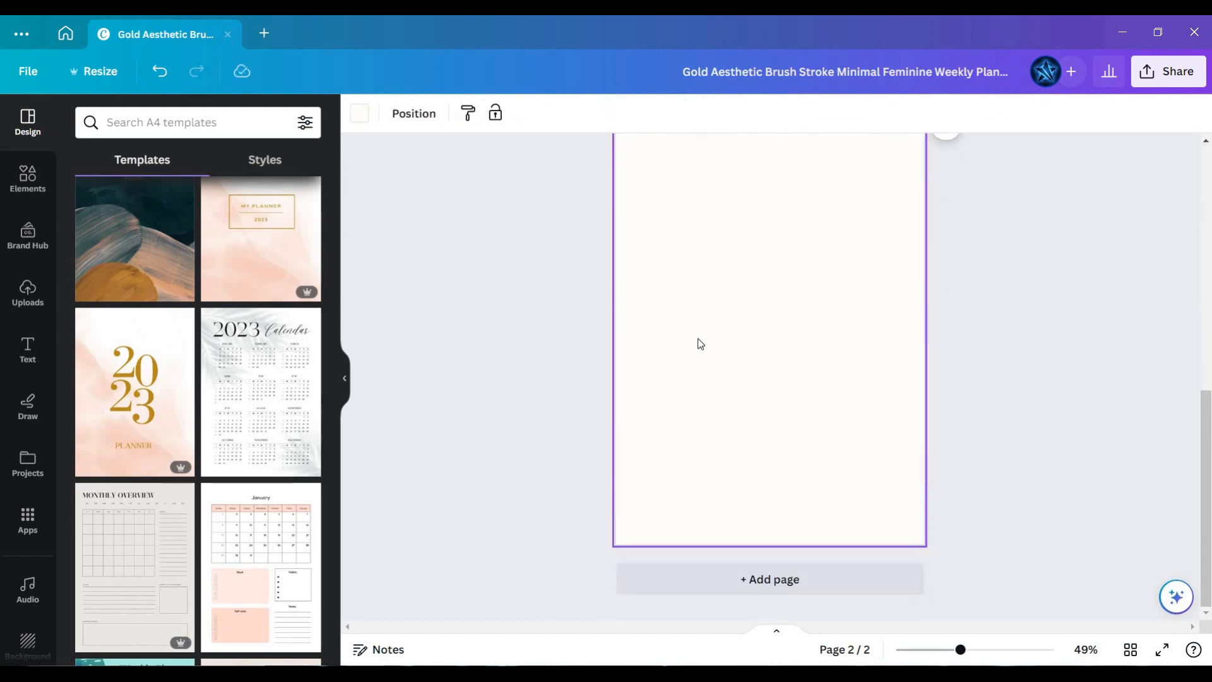
pyautogui.click(28, 644)
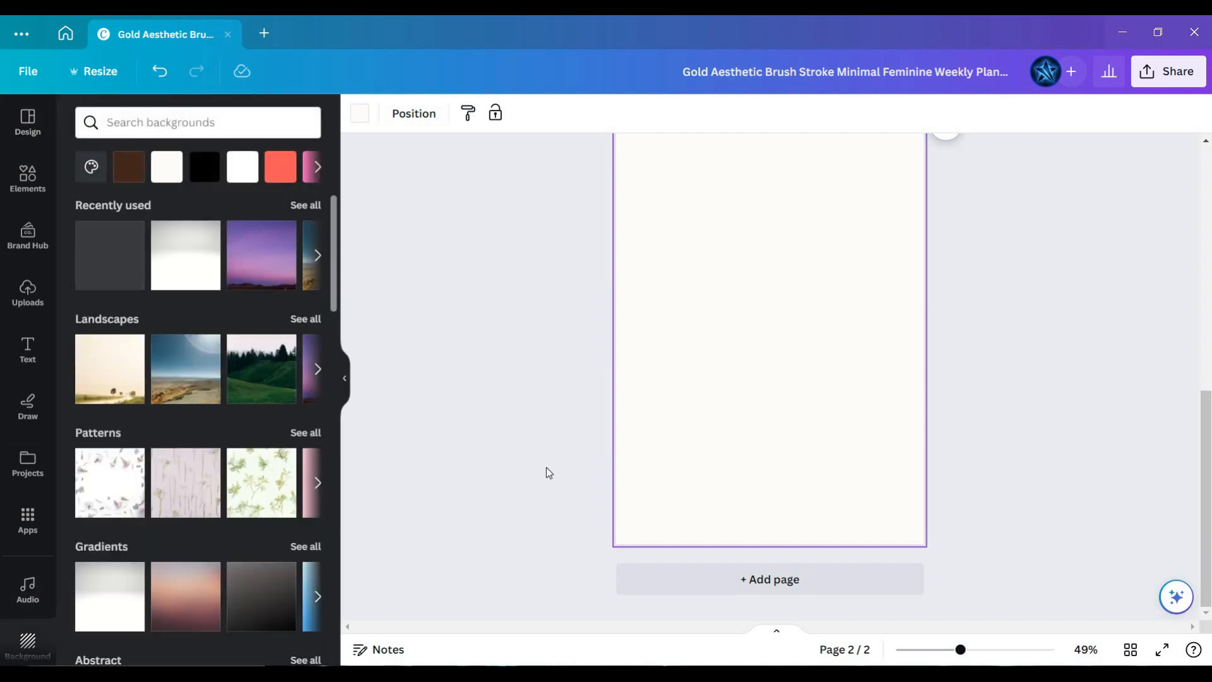
pyautogui.scroll(10, 732, 412)
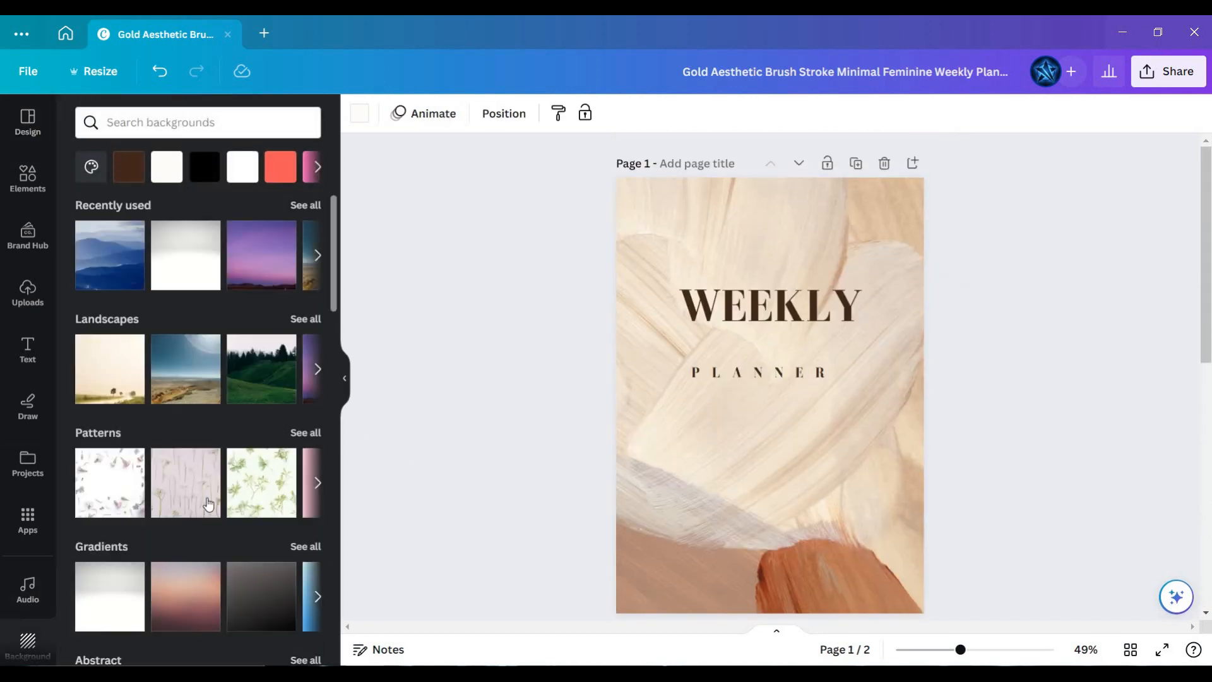
pyautogui.click(194, 494)
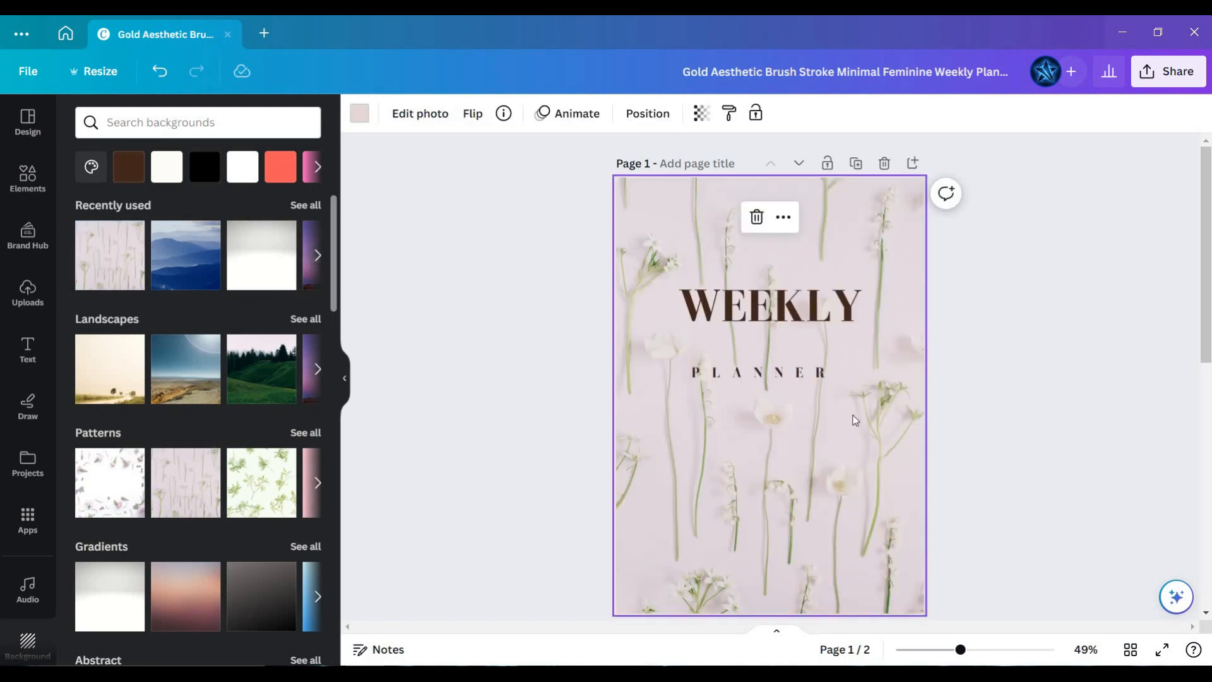
# Fill the blank second page with the green leaf background from Patterns.
pyautogui.scroll(-5, 854, 417)
pyautogui.scroll(4, 800, 359)
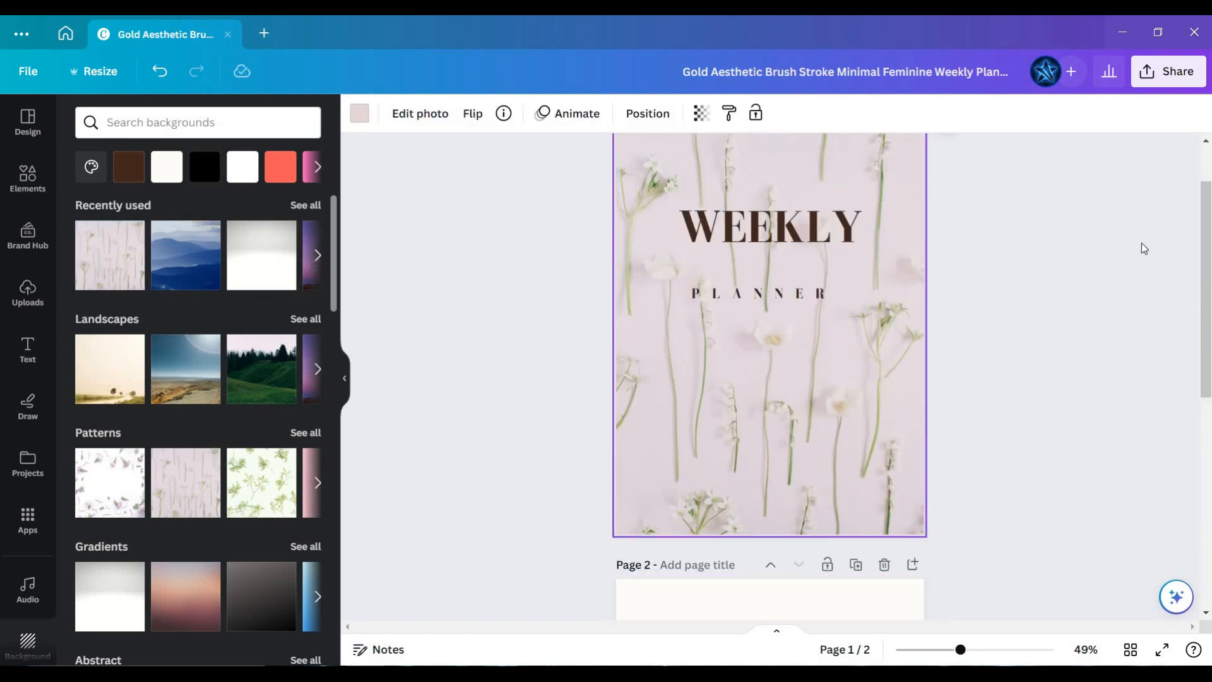
pyautogui.scroll(2, 878, 430)
pyautogui.scroll(-5, 827, 509)
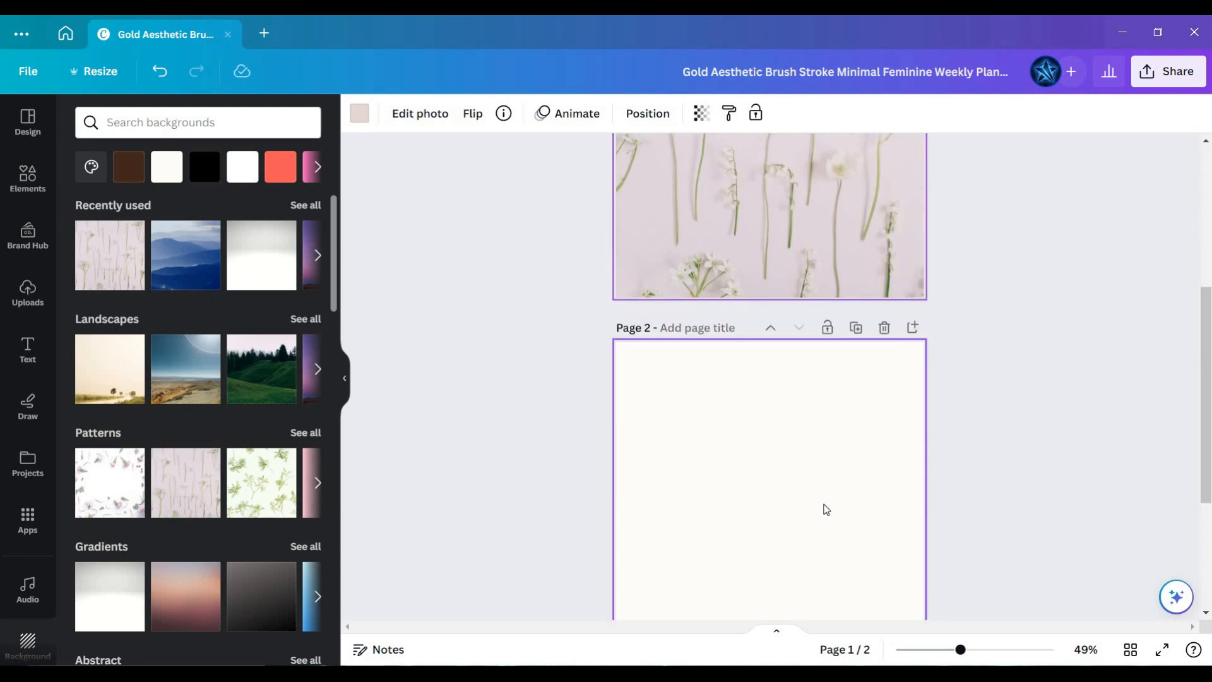
pyautogui.click(827, 509)
pyautogui.scroll(-4, 398, 470)
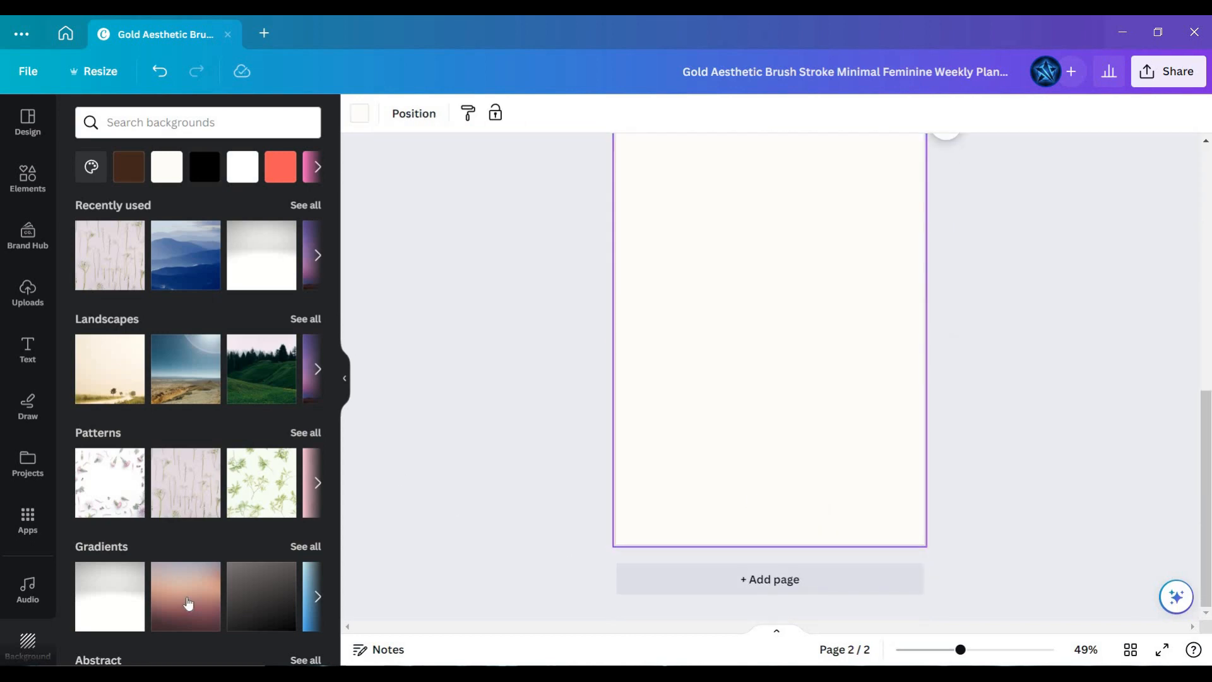
pyautogui.click(280, 500)
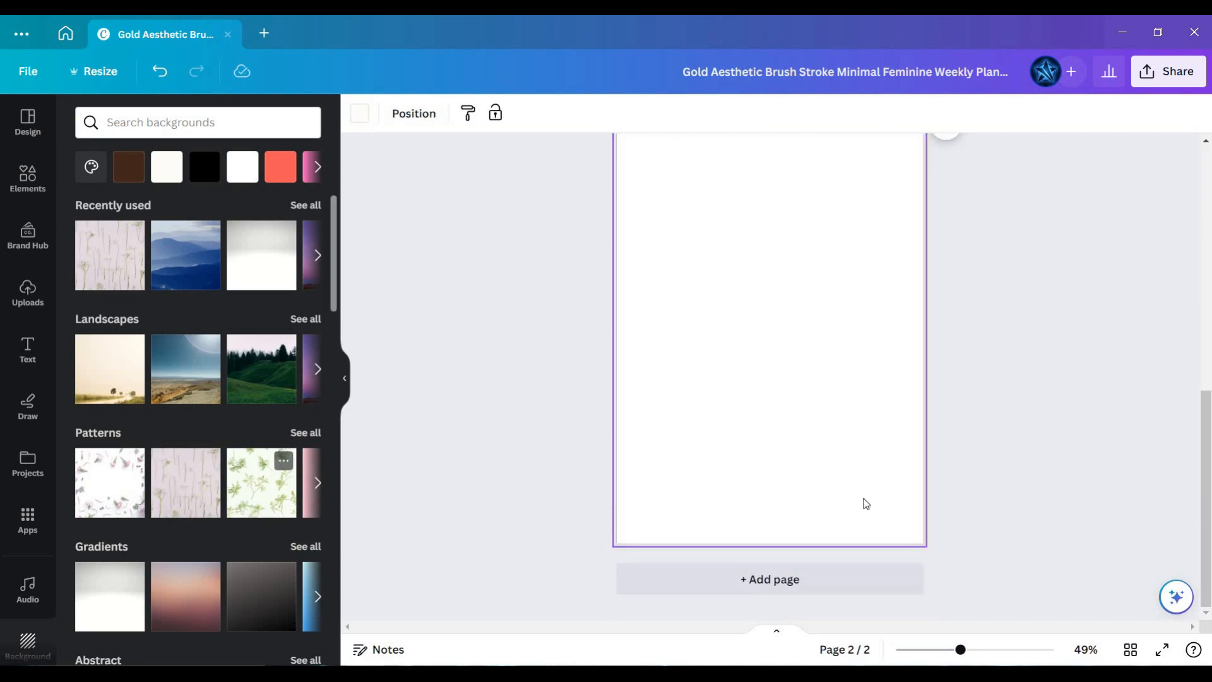
pyautogui.scroll(2, 828, 480)
pyautogui.scroll(-1, 827, 480)
# Set the second page's background to the grey watercolour image from Textures and compare it with the cover.
pyautogui.scroll(-1, 163, 473)
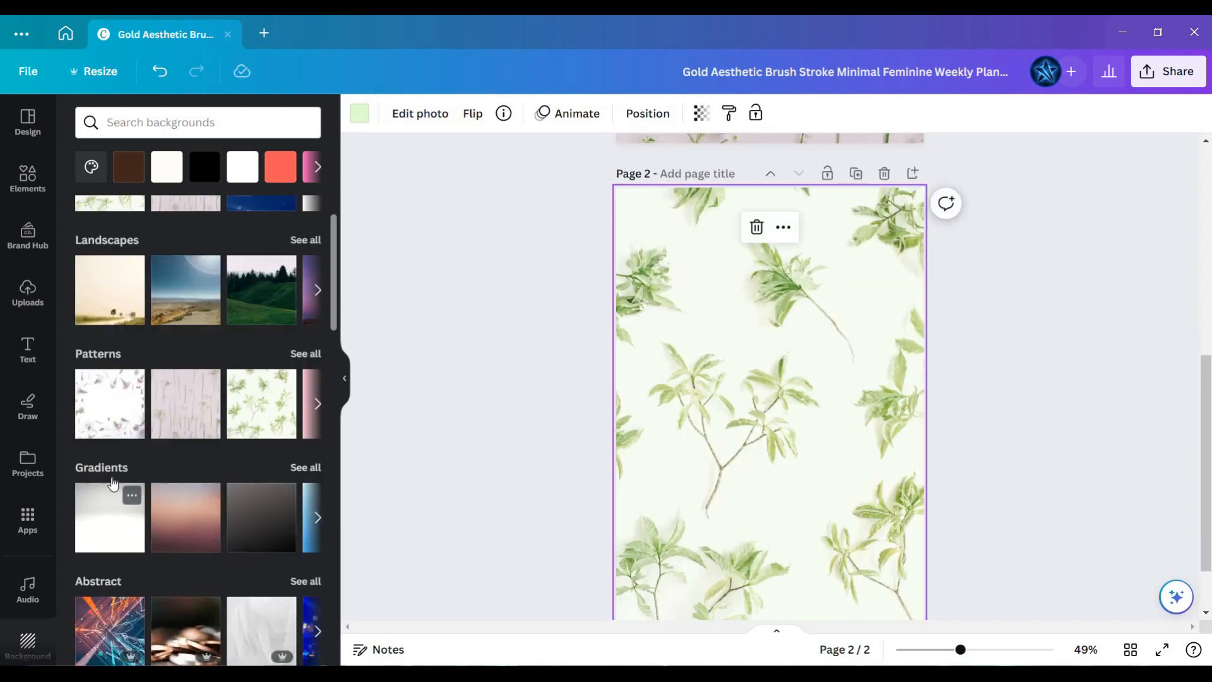
pyautogui.scroll(-4, 112, 483)
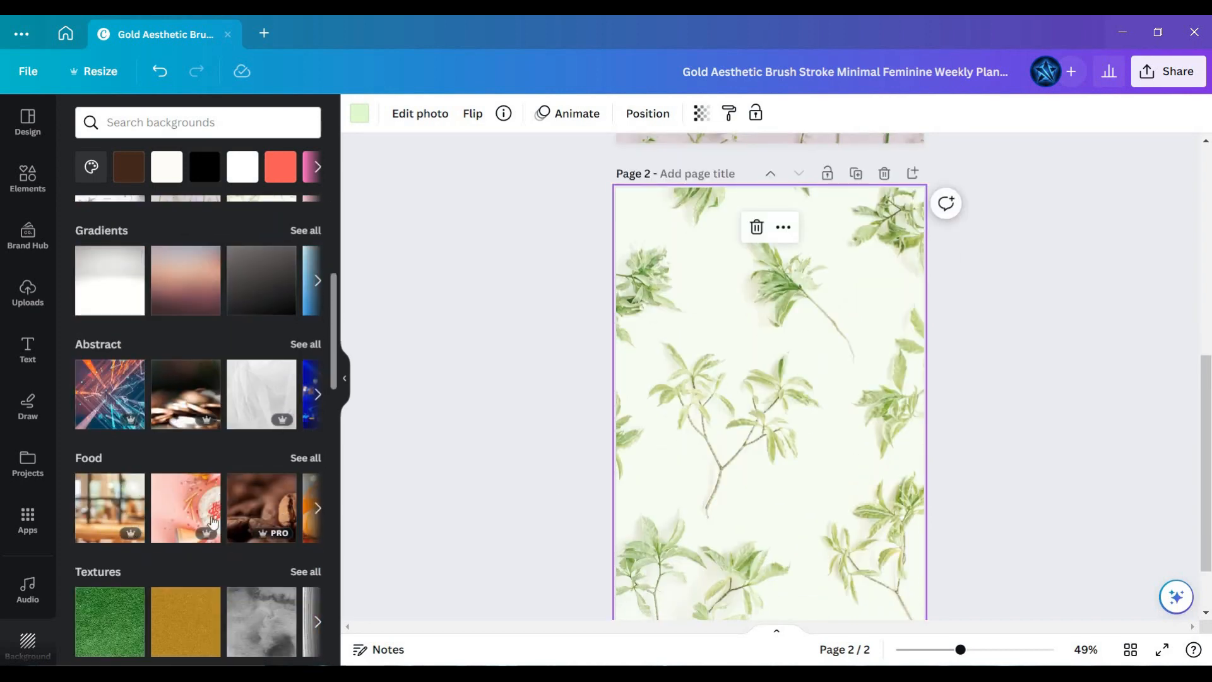
pyautogui.scroll(-3, 189, 492)
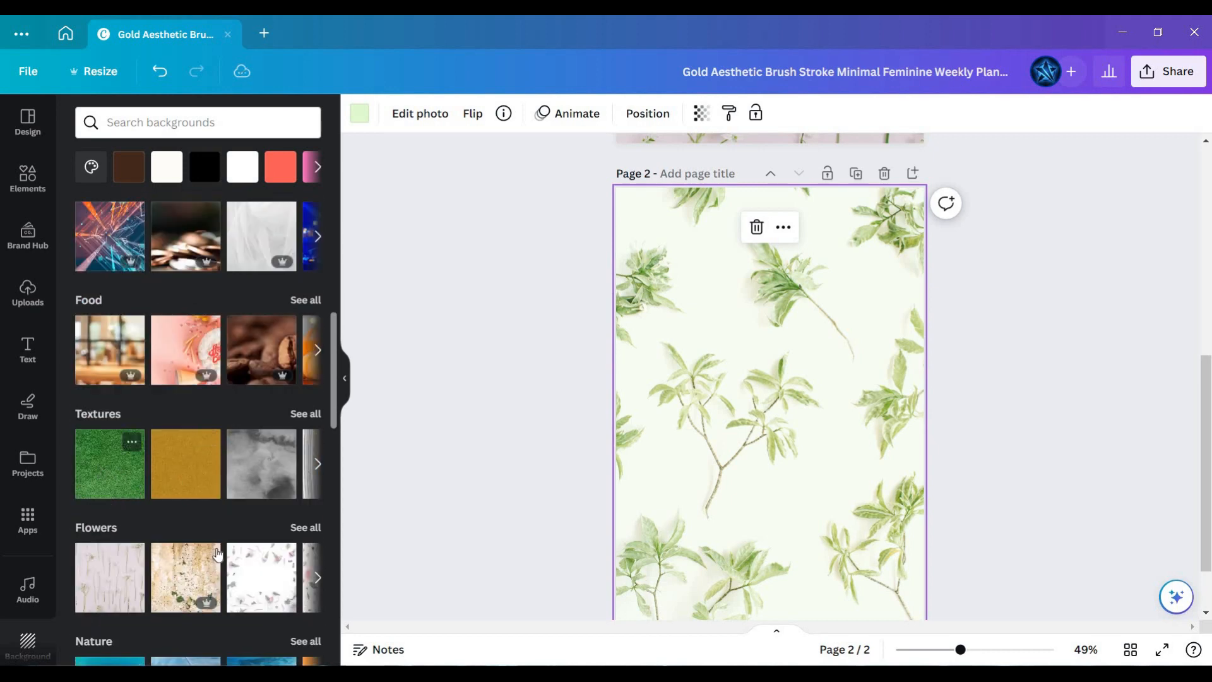
pyautogui.click(279, 483)
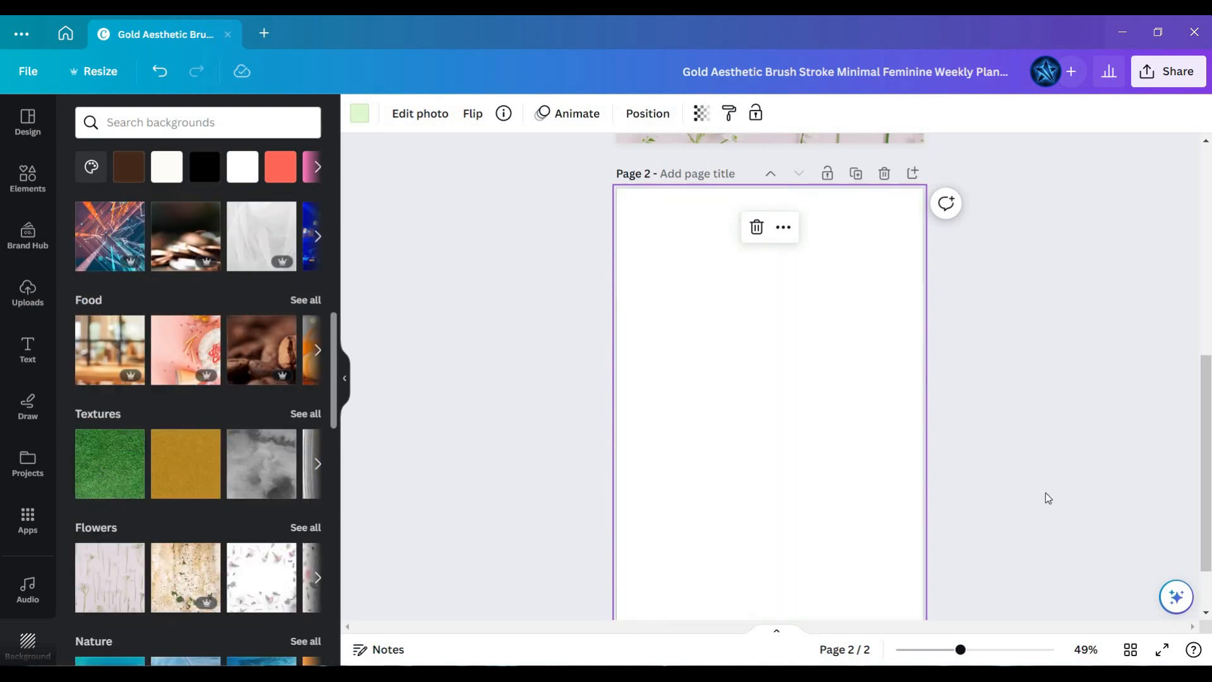
pyautogui.scroll(-1, 959, 455)
pyautogui.scroll(5, 907, 347)
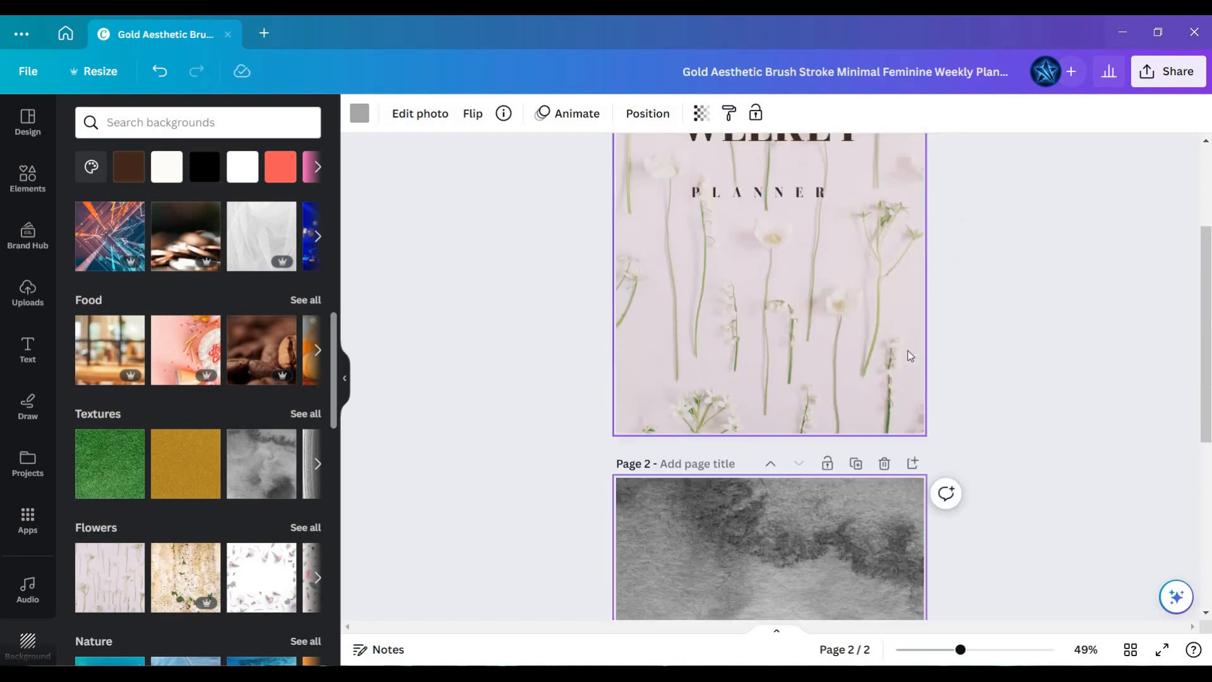
pyautogui.scroll(-3, 908, 350)
pyautogui.scroll(-2, 771, 418)
pyautogui.scroll(6, 896, 402)
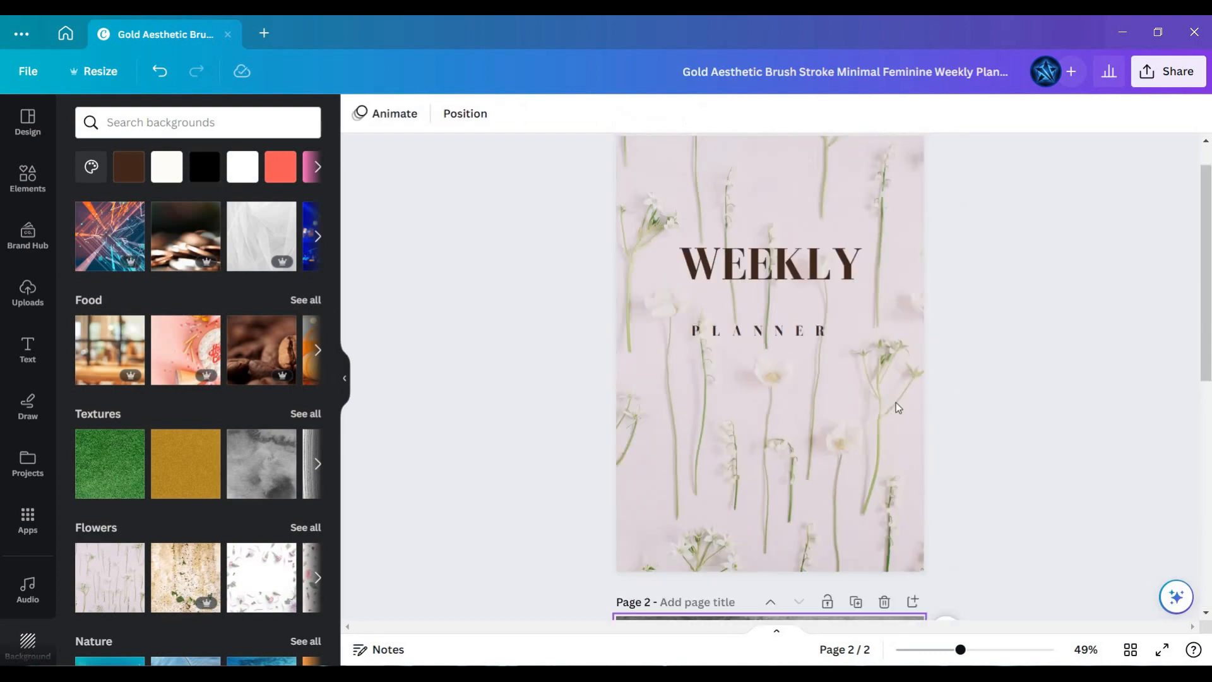
pyautogui.scroll(-5, 942, 467)
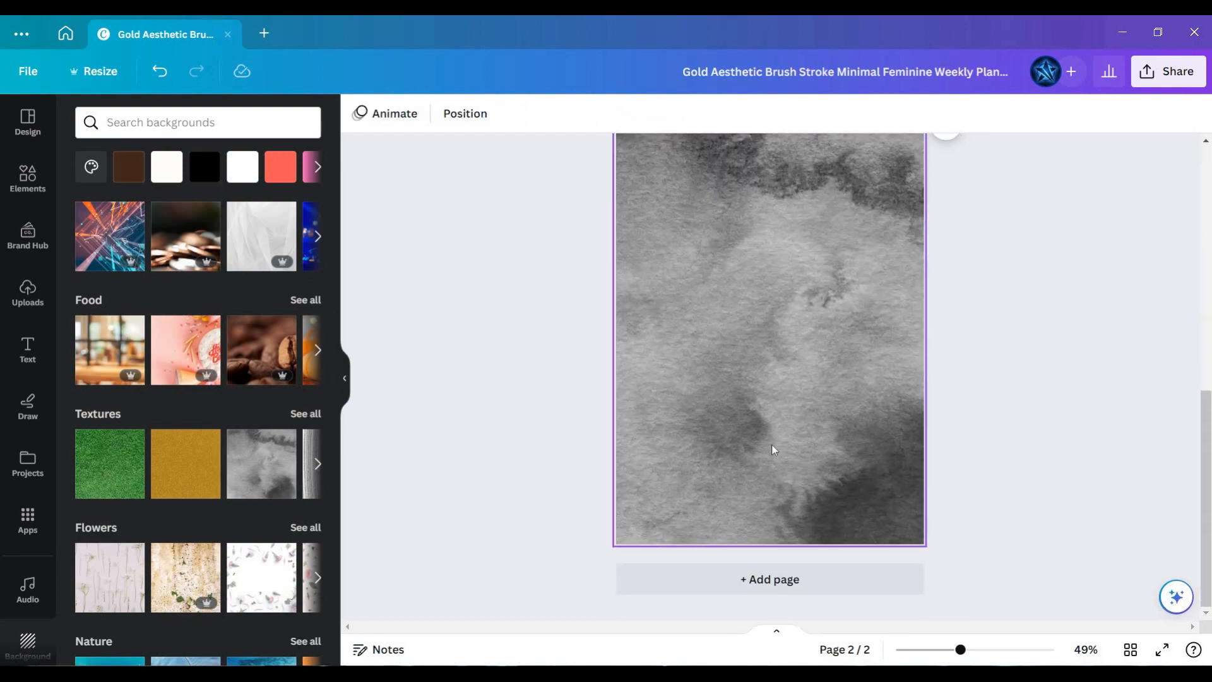
# Add a heading reading W to the second page and place it near the page's upper edge.
pyautogui.click(36, 363)
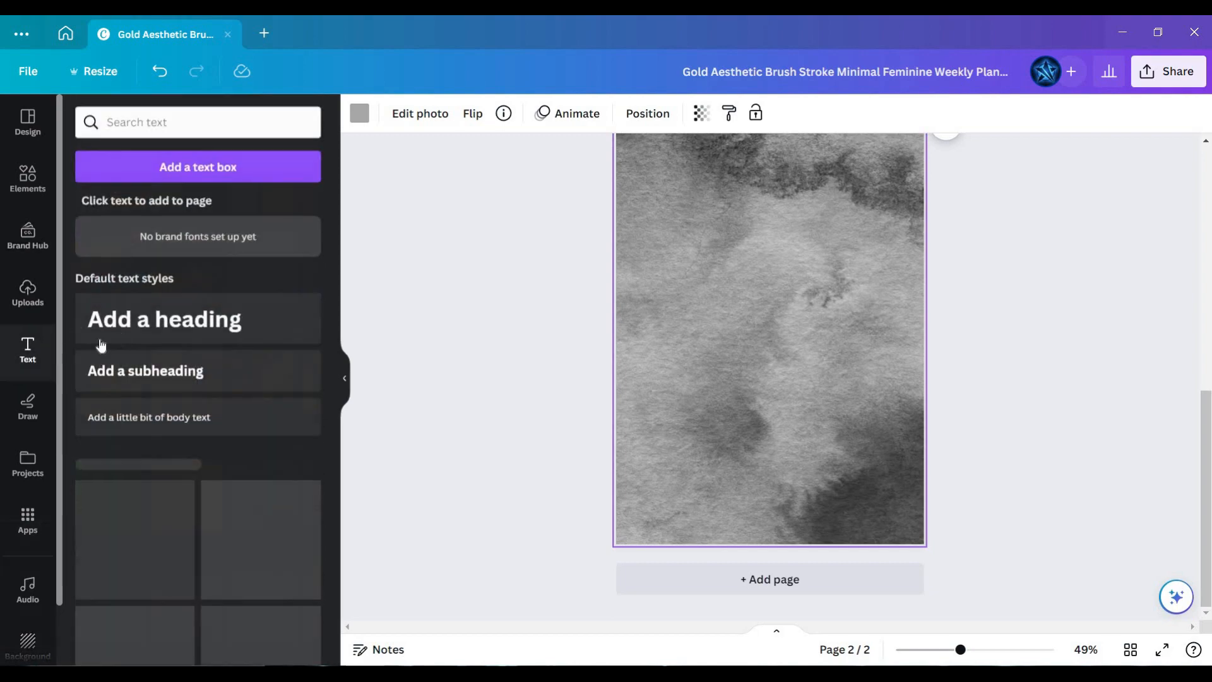
pyautogui.click(165, 332)
pyautogui.scroll(3, 797, 442)
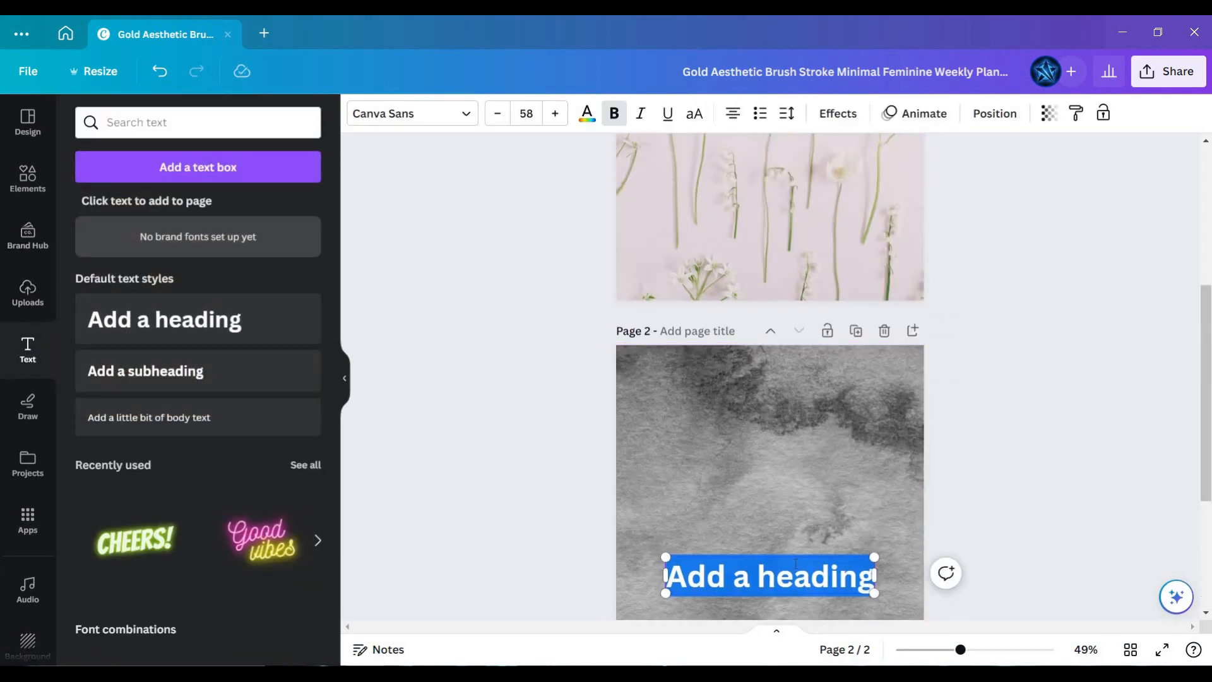
pyautogui.moveTo(769, 492); pyautogui.dragTo(761, 329)
pyautogui.write('W')
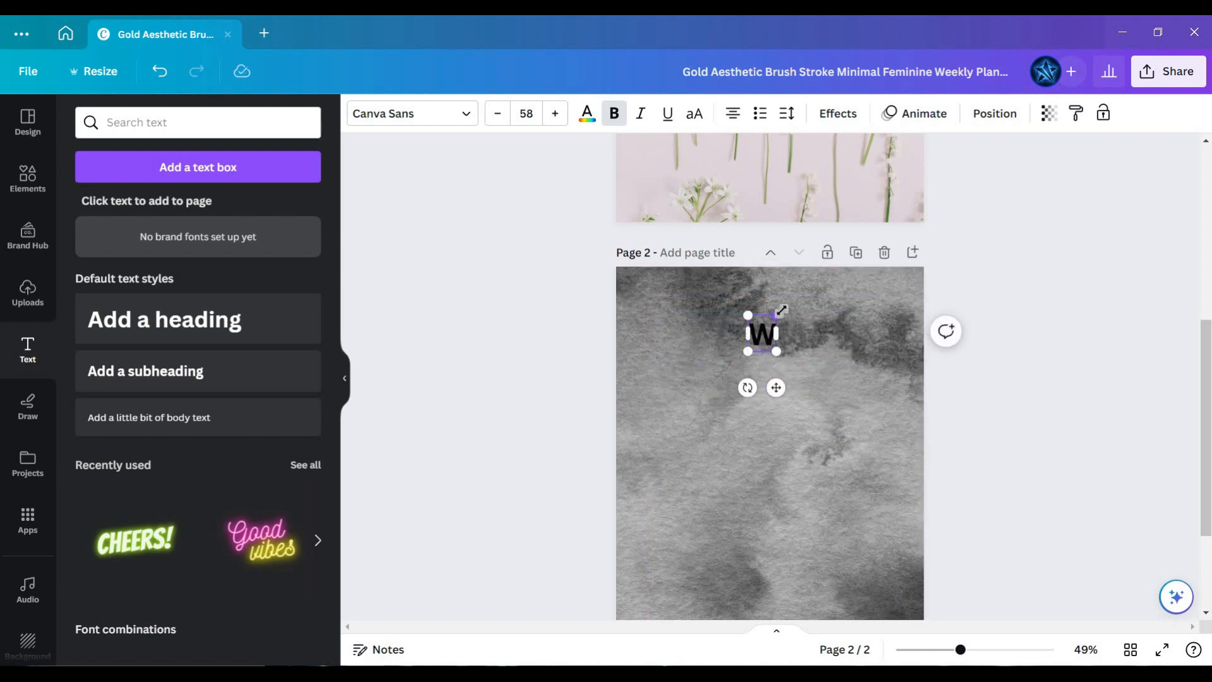
pyautogui.scroll(3, 782, 310)
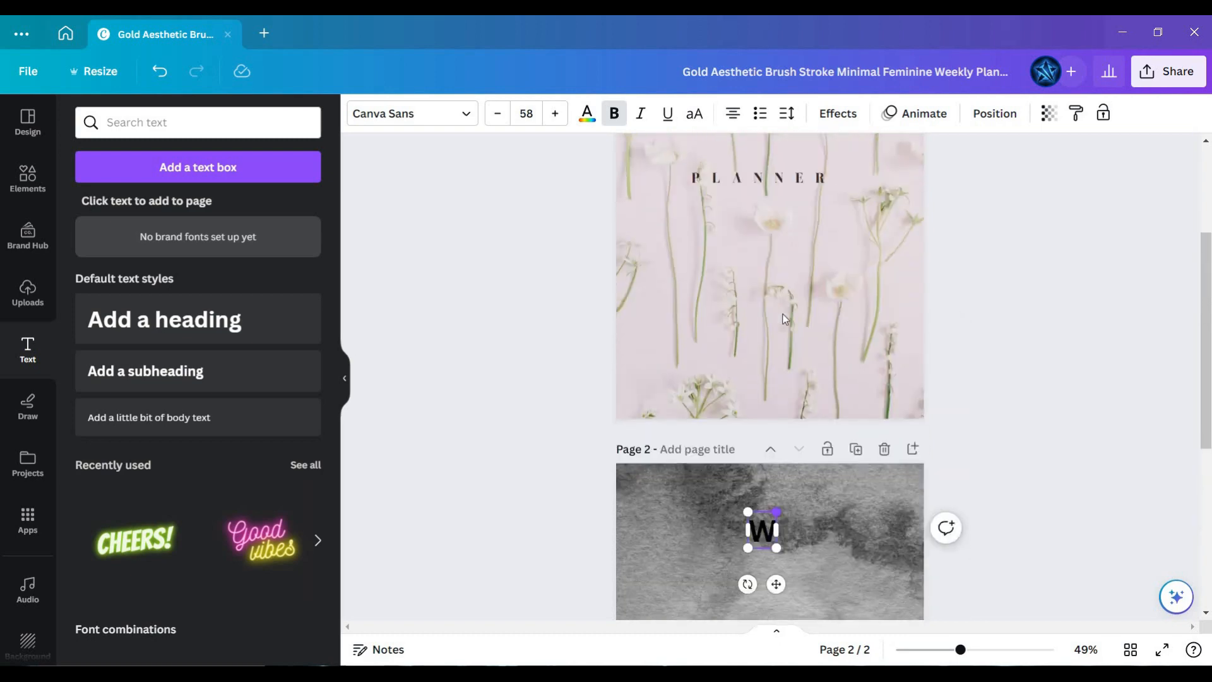
pyautogui.scroll(-2, 781, 310)
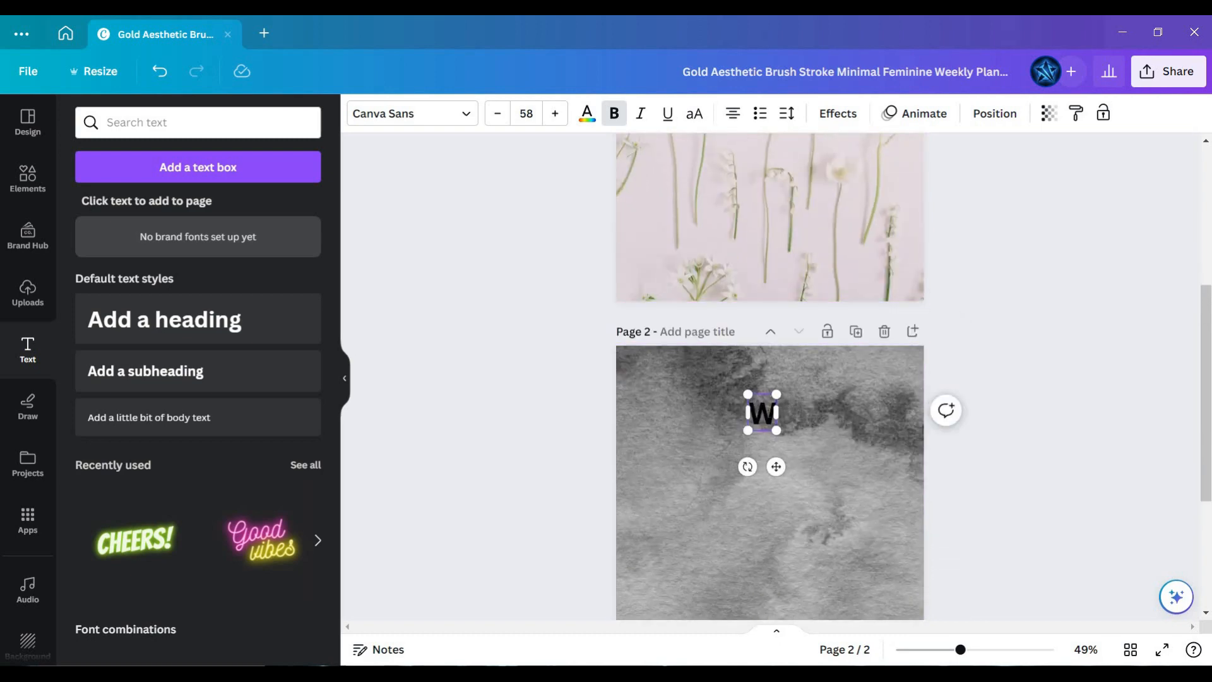
# Complete the second page's heading to read WEEK GOALS and move it slightly closer to the page's upper edge.
pyautogui.write('EEK')
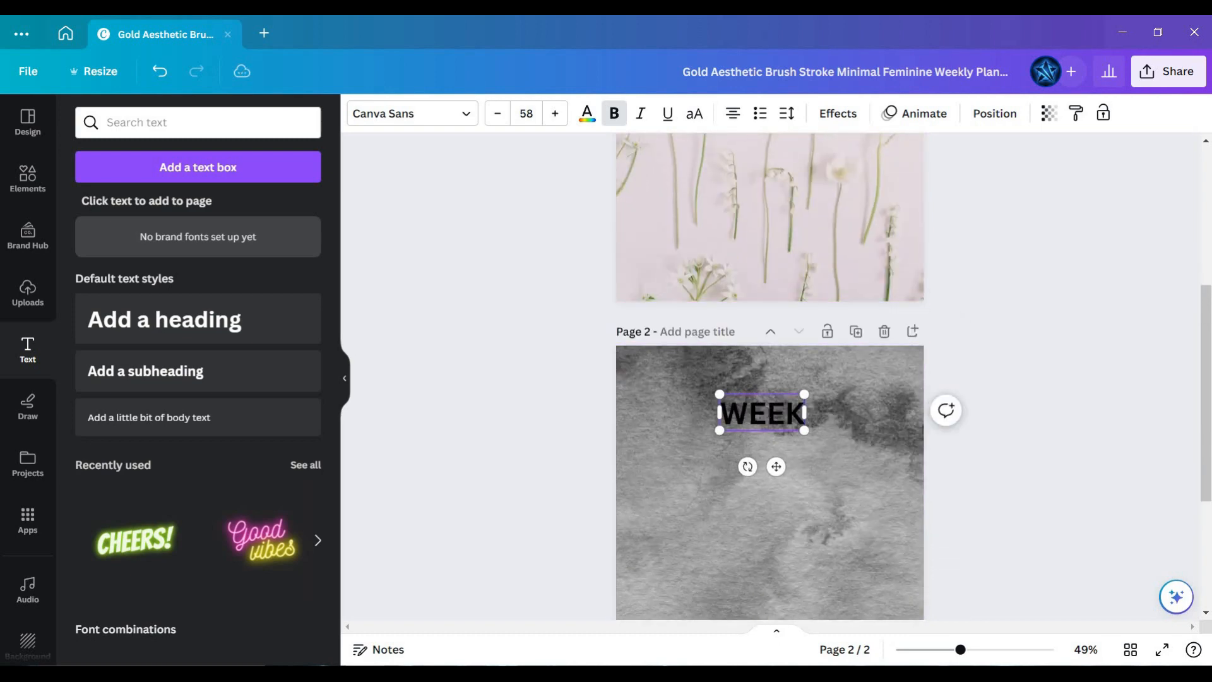
pyautogui.write(' GOALS')
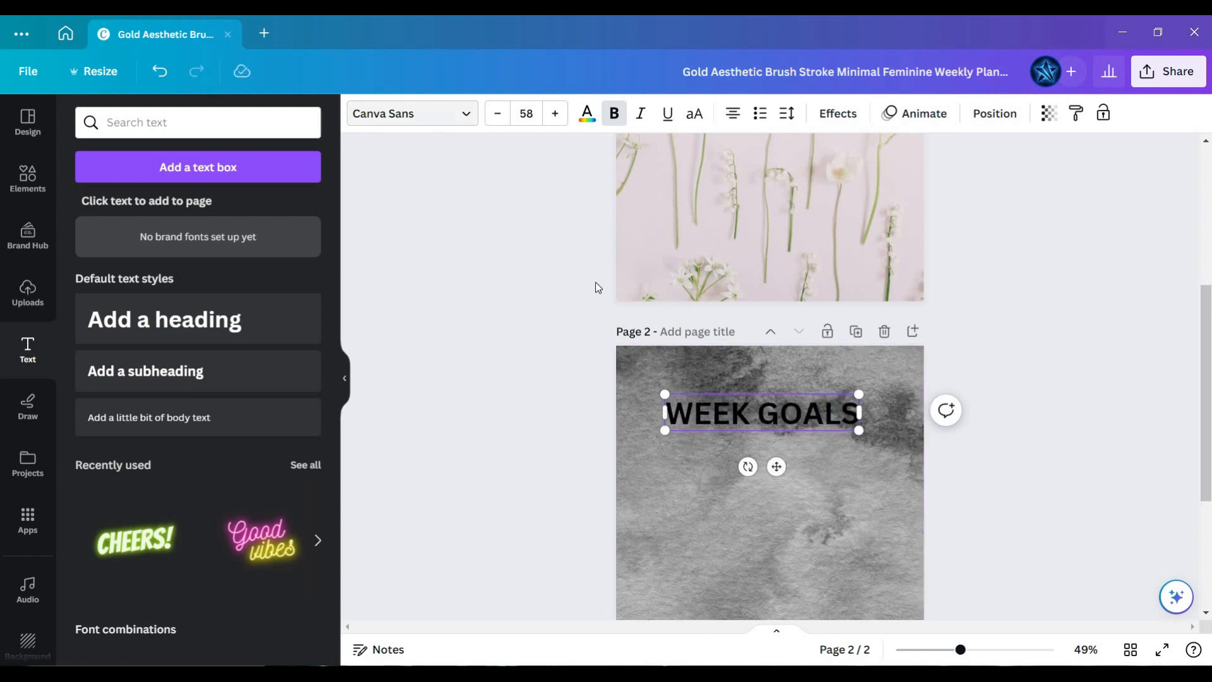
pyautogui.moveTo(776, 467); pyautogui.dragTo(777, 449)
# Try red on the WEEK GOALS heading and settle on the light purple default colour for its text.
pyautogui.click(588, 113)
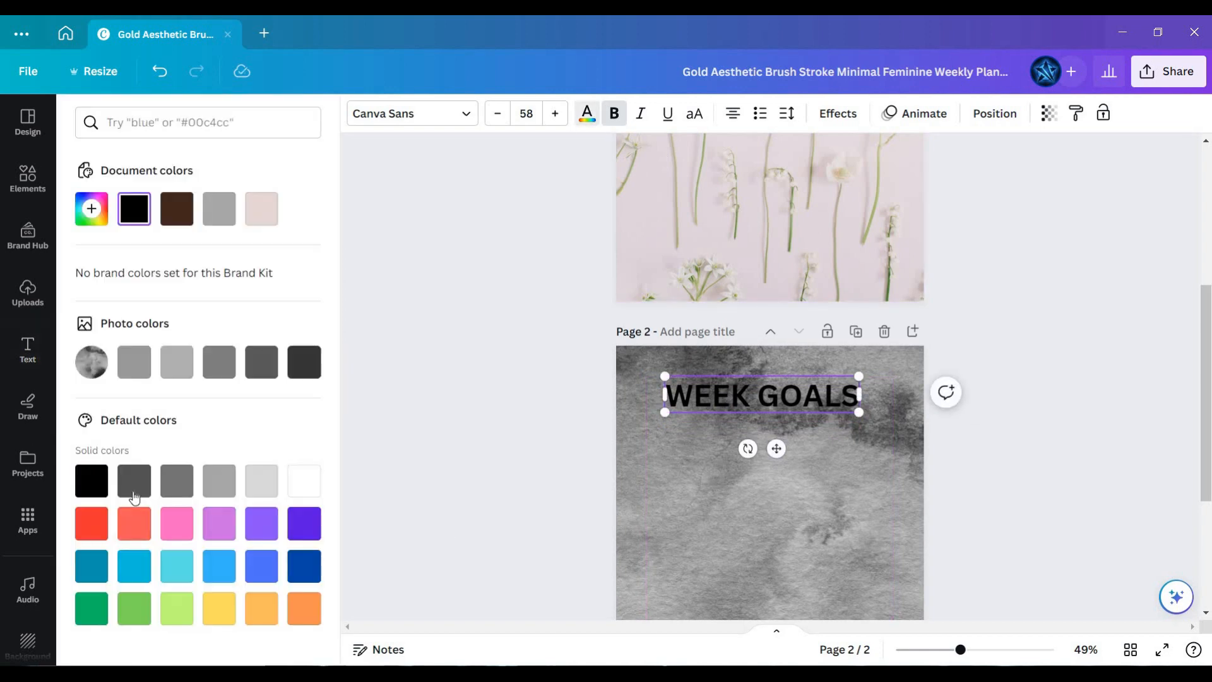
pyautogui.click(91, 532)
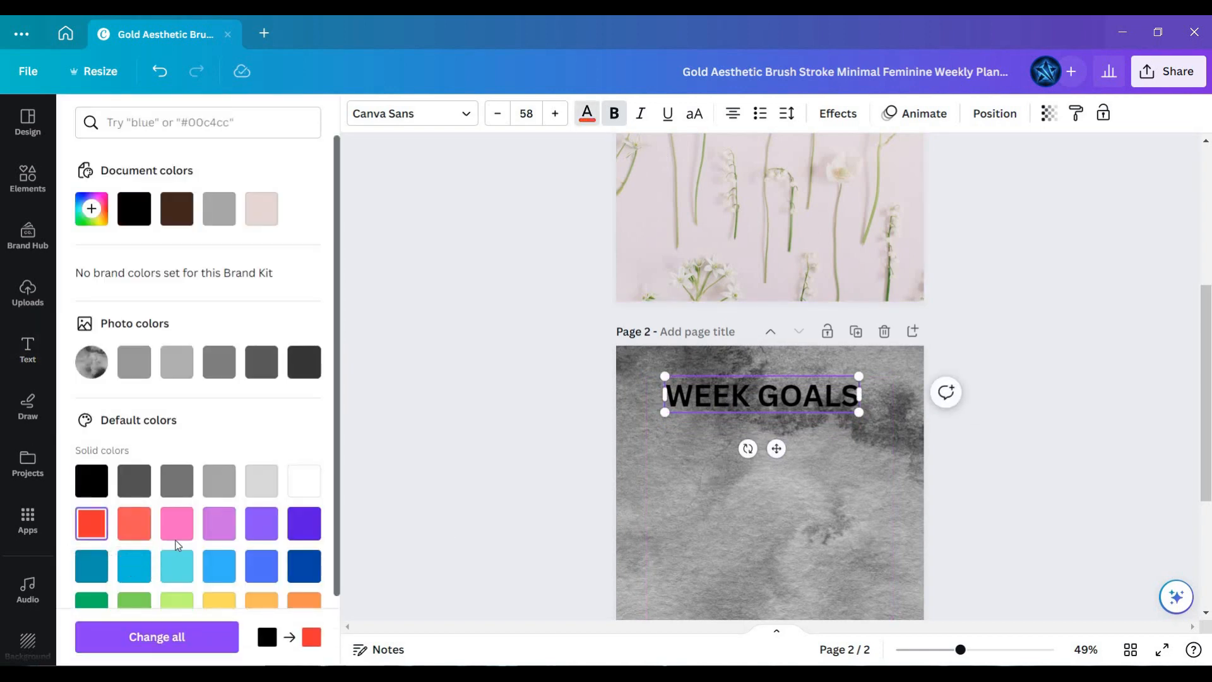
pyautogui.click(740, 370)
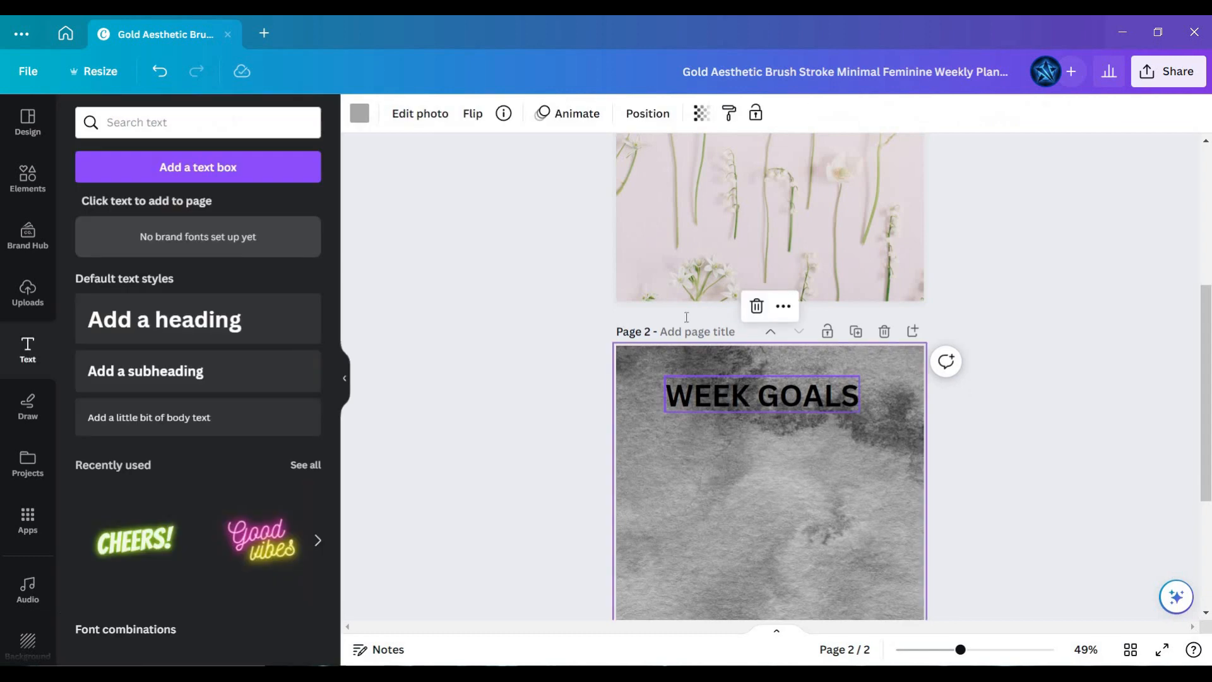
pyautogui.click(745, 399)
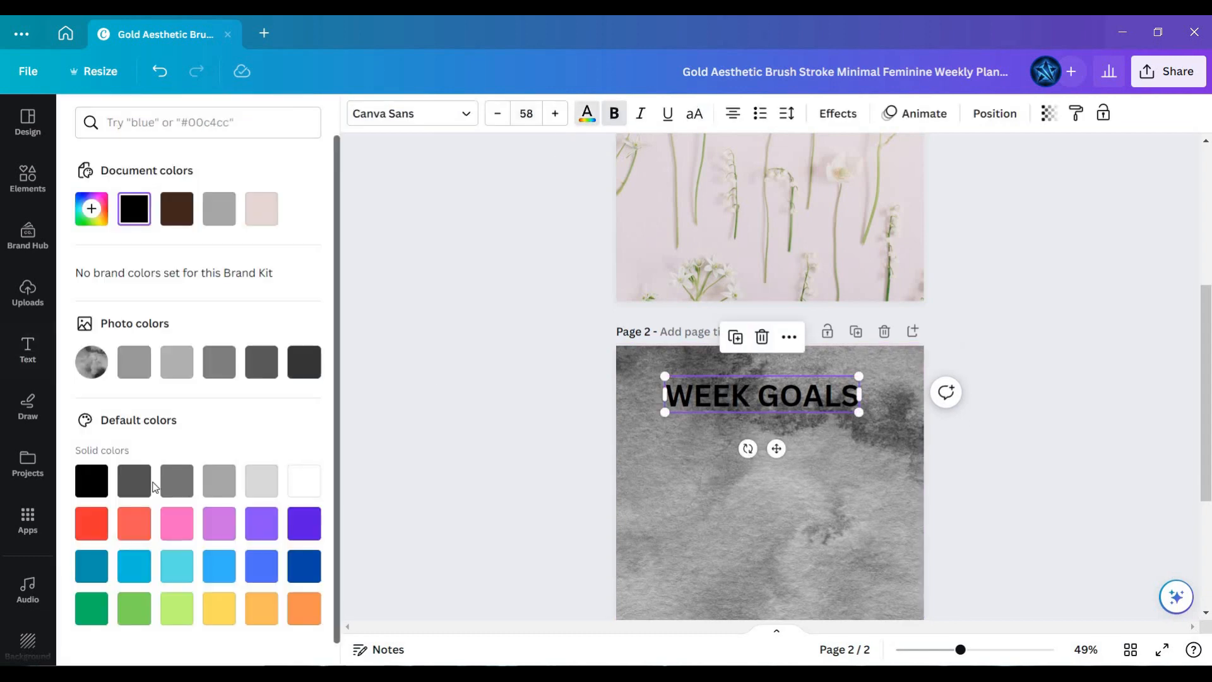
pyautogui.click(135, 482)
pyautogui.click(127, 526)
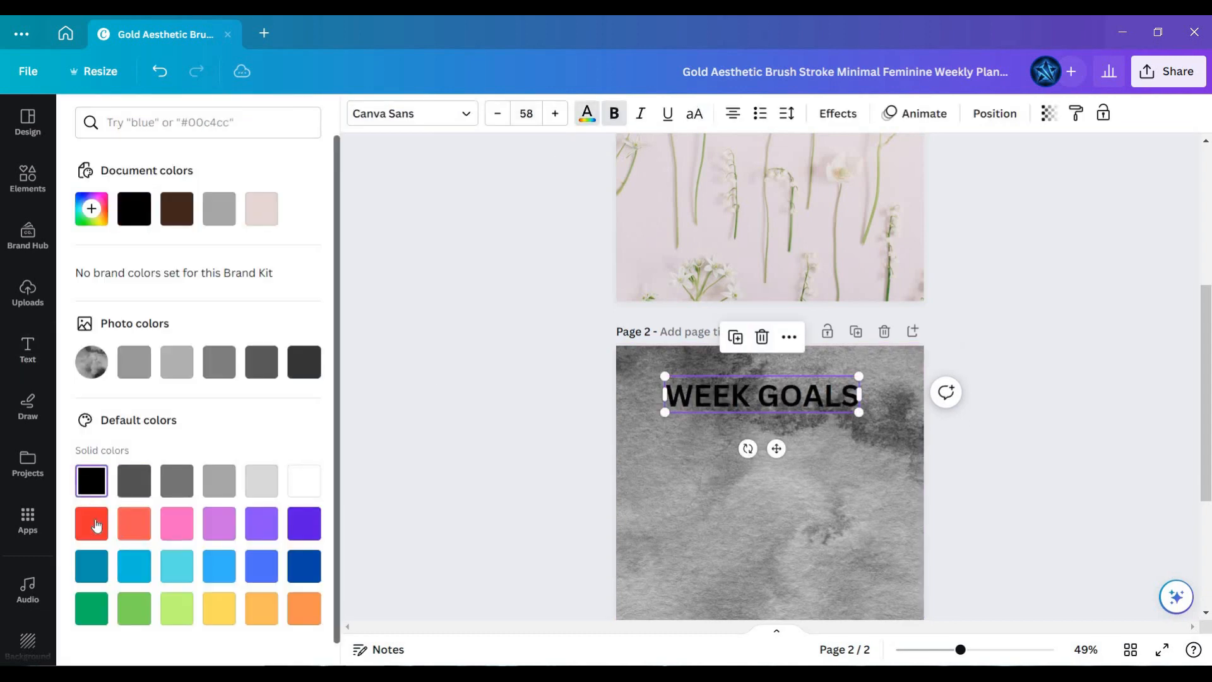
pyautogui.click(94, 526)
pyautogui.scroll(-1, 255, 526)
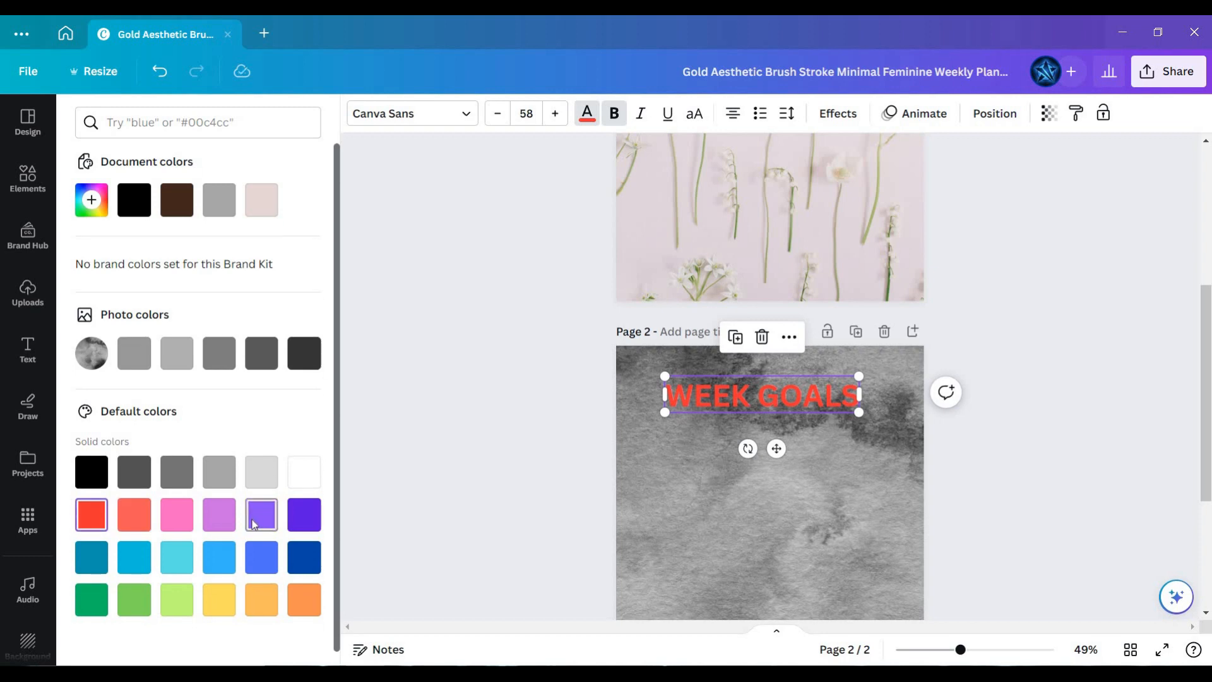
pyautogui.click(219, 502)
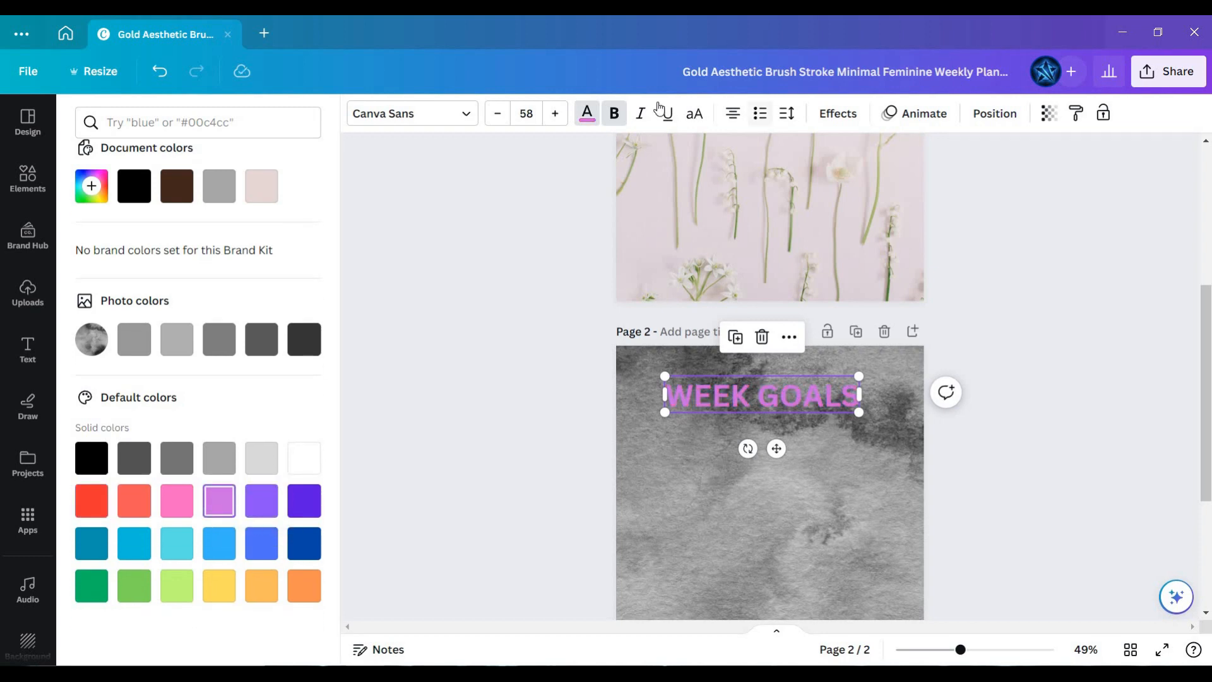
# Try the Glitch and Splice effects on the WEEK GOALS heading and keep the Outline style.
pyautogui.click(826, 115)
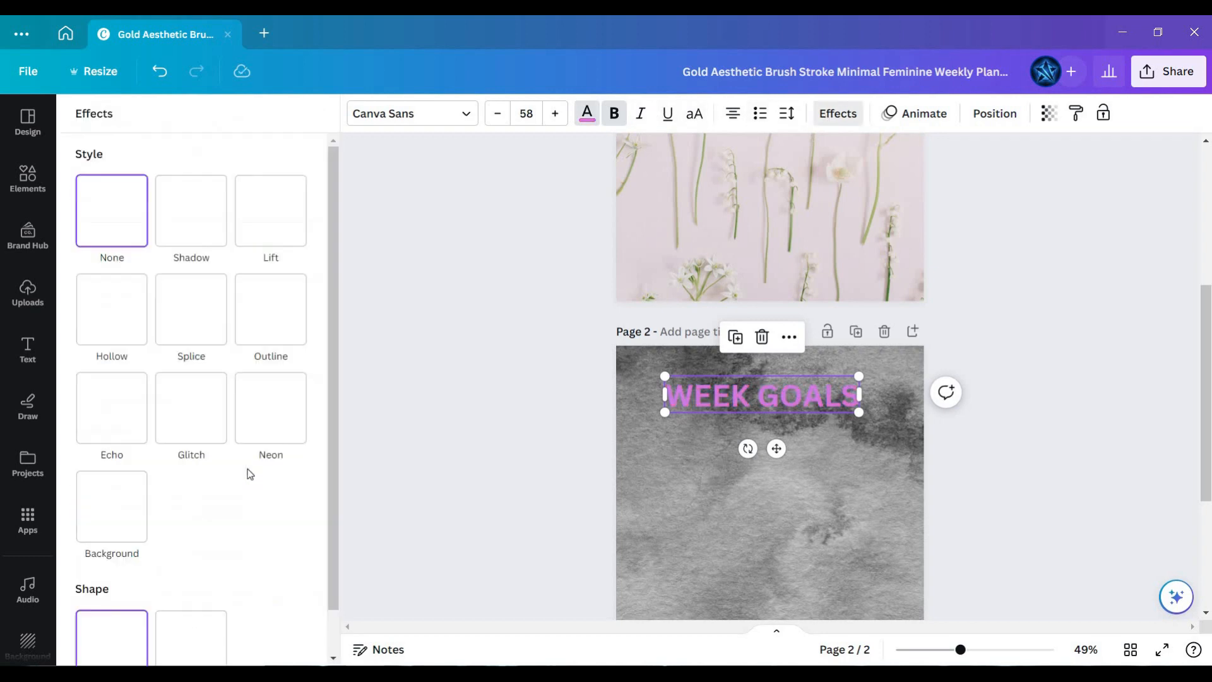
pyautogui.click(201, 417)
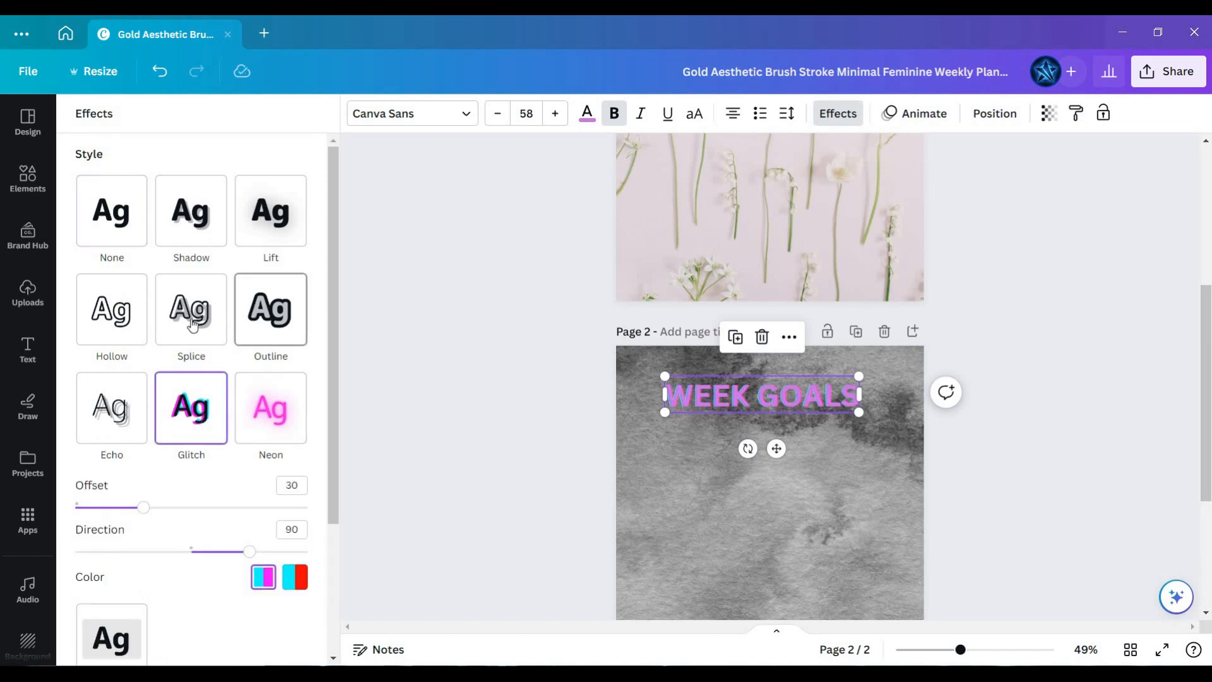
pyautogui.click(268, 315)
pyautogui.click(190, 319)
pyautogui.click(253, 325)
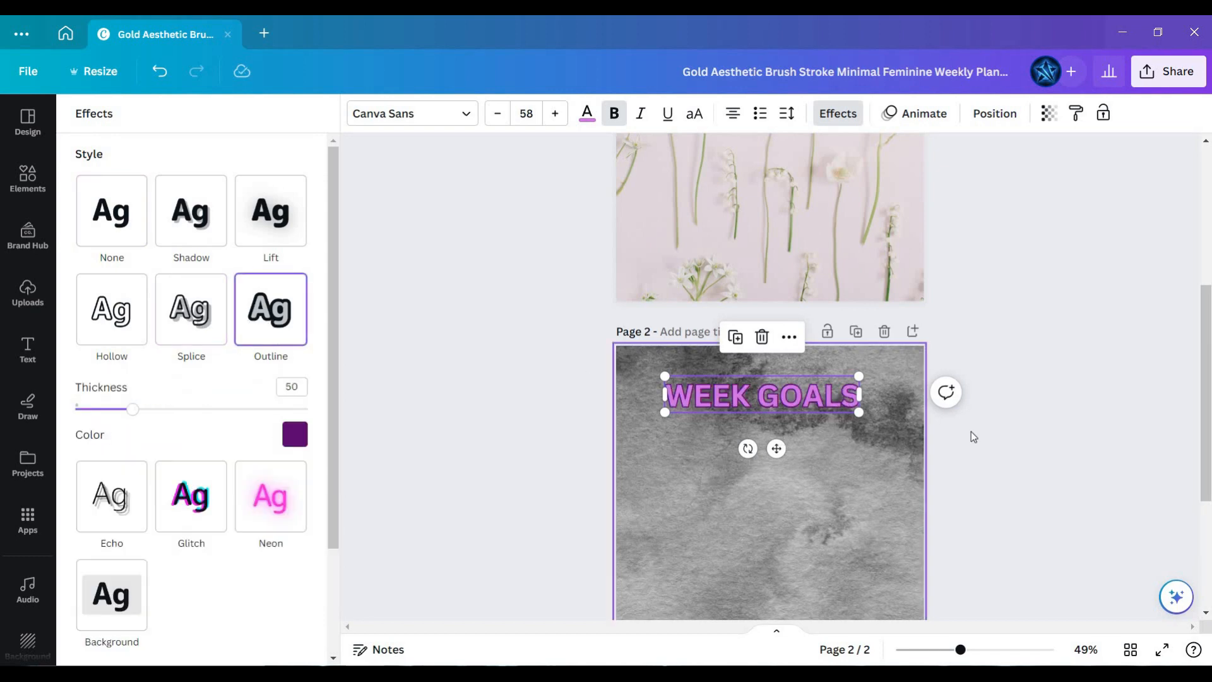
pyautogui.press('Escape')
pyautogui.scroll(-1, 748, 316)
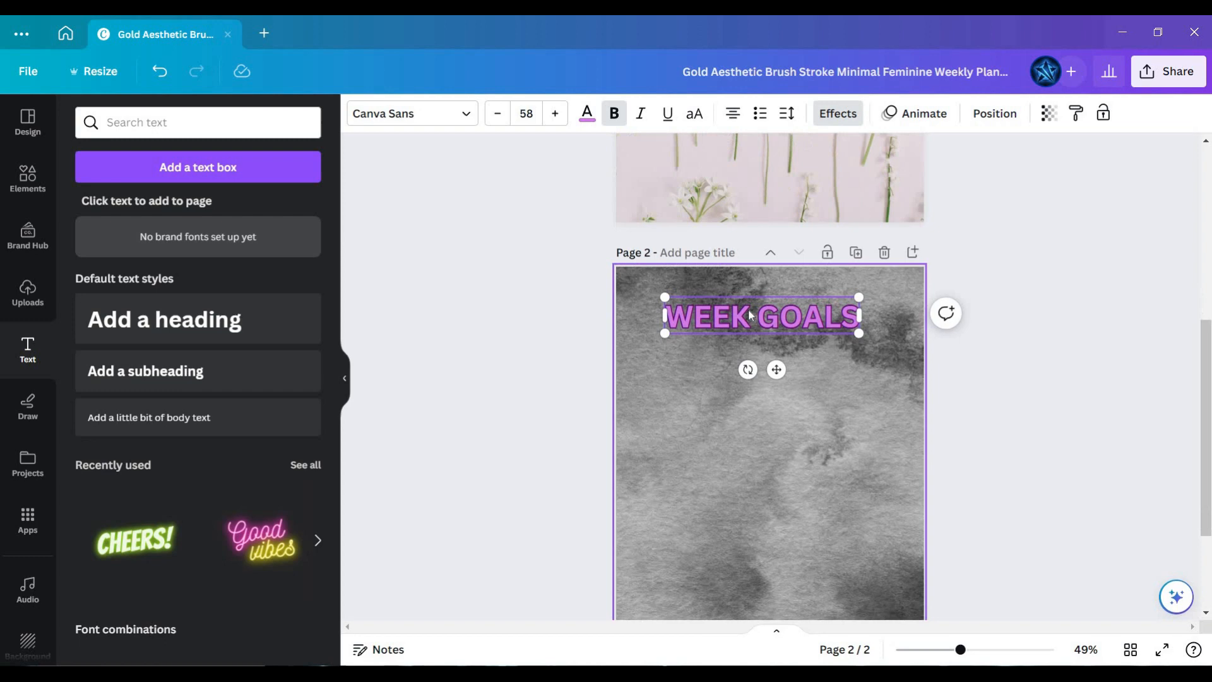
pyautogui.click(875, 341)
pyautogui.scroll(-2, 757, 380)
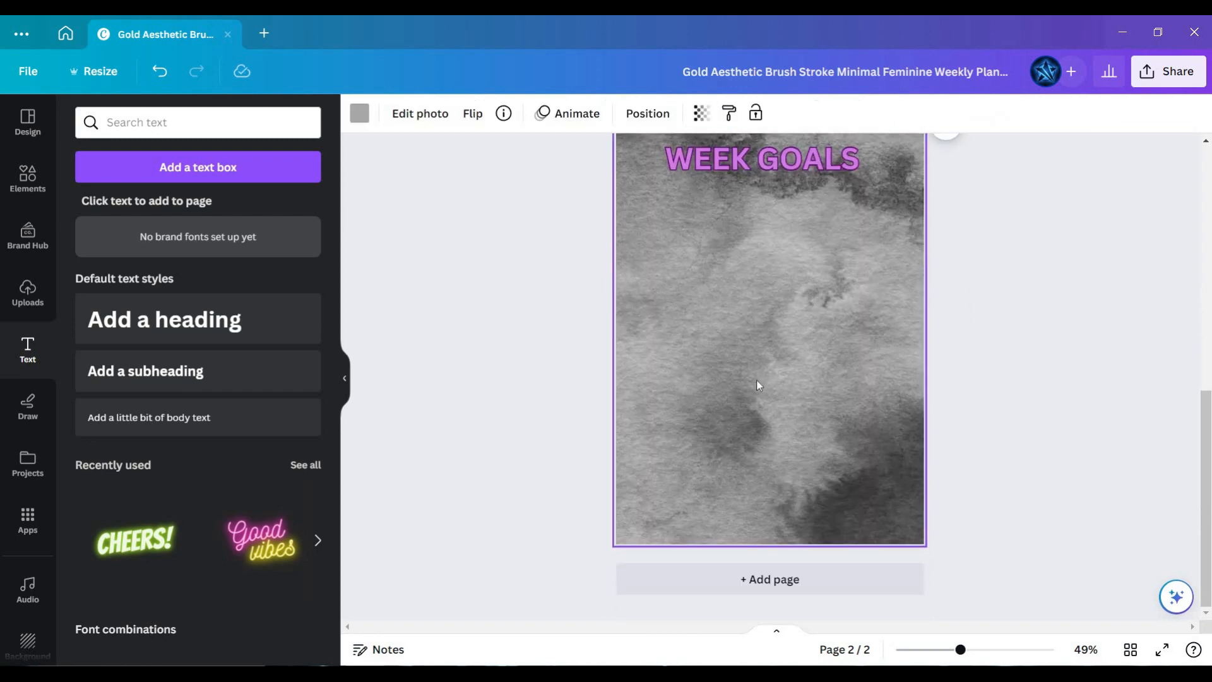
pyautogui.scroll(1, 709, 281)
pyautogui.scroll(-1, 824, 272)
pyautogui.scroll(1, 823, 272)
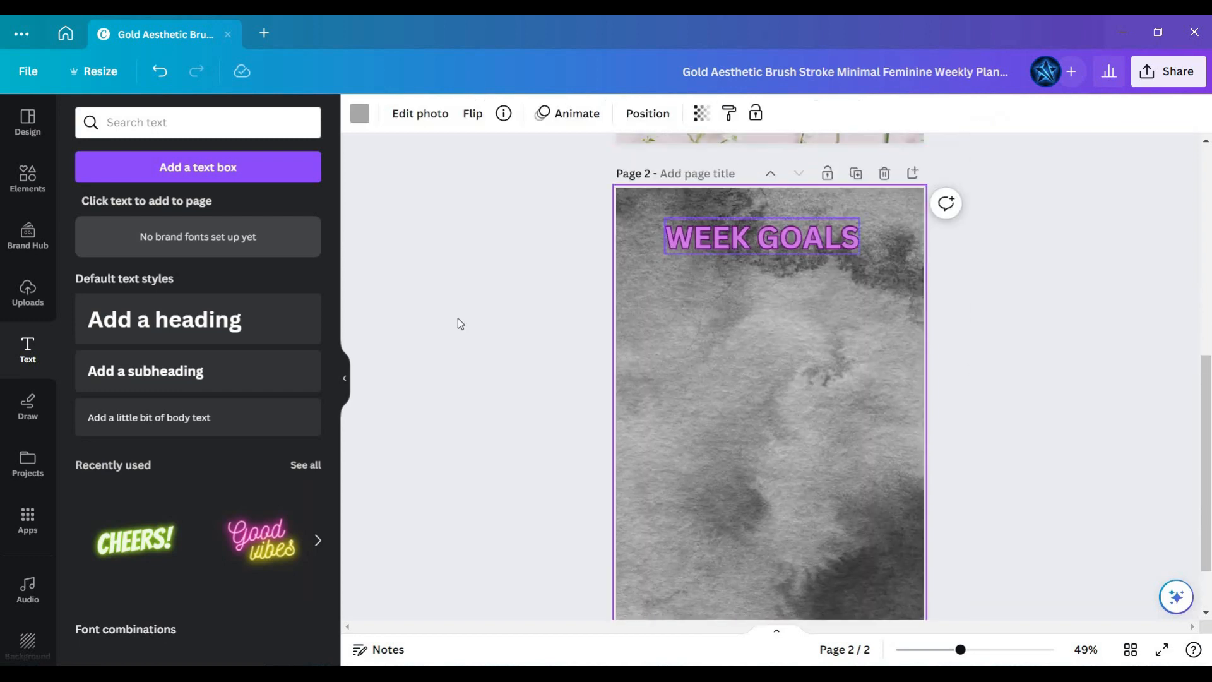
pyautogui.click(533, 365)
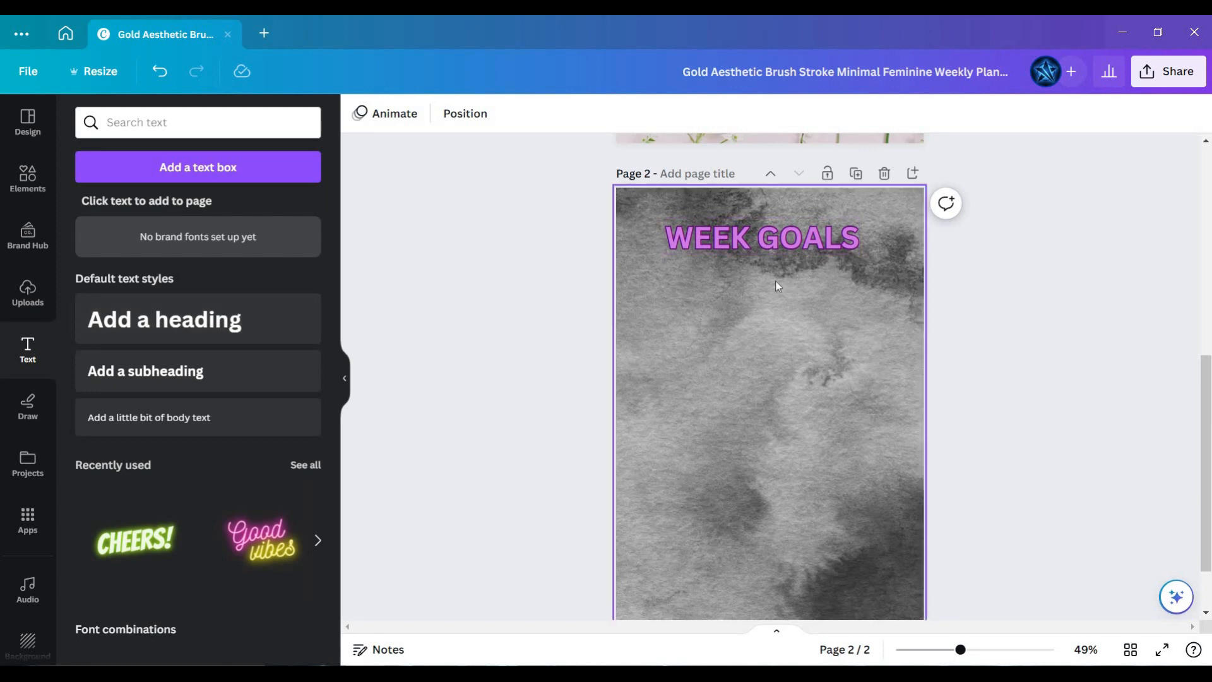
# Add a second heading reading MONDAY to the page and place it below WEEK GOALS.
pyautogui.click(245, 324)
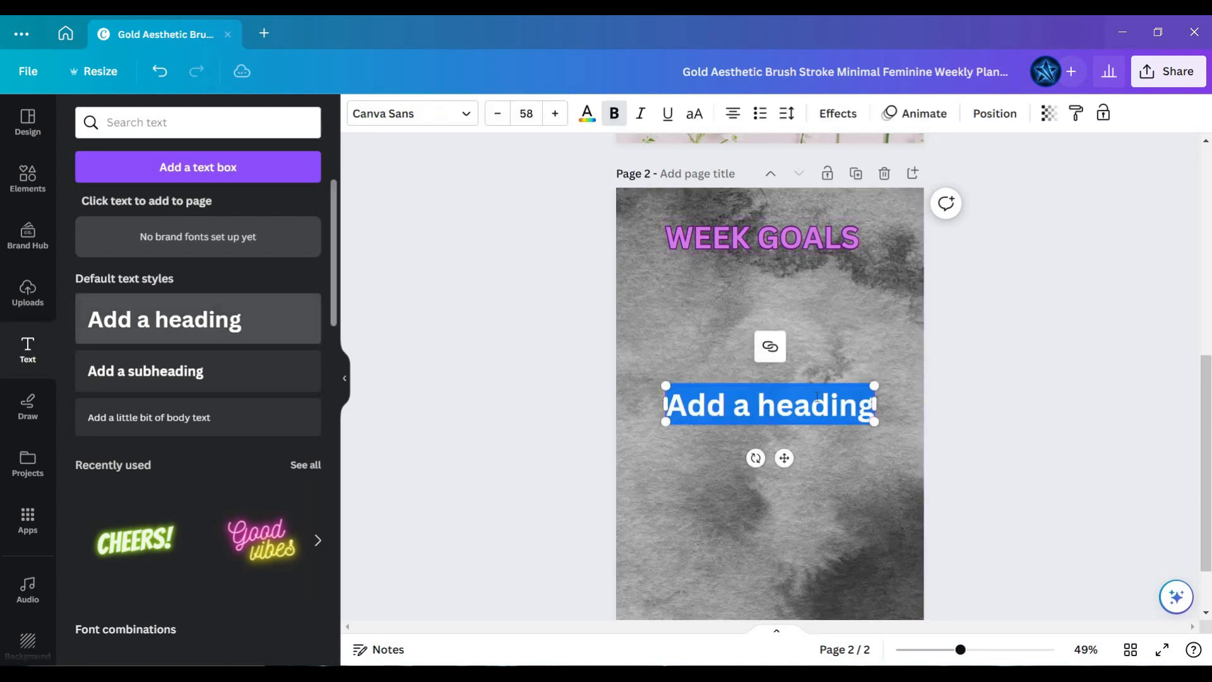
pyautogui.moveTo(769, 385); pyautogui.dragTo(750, 297)
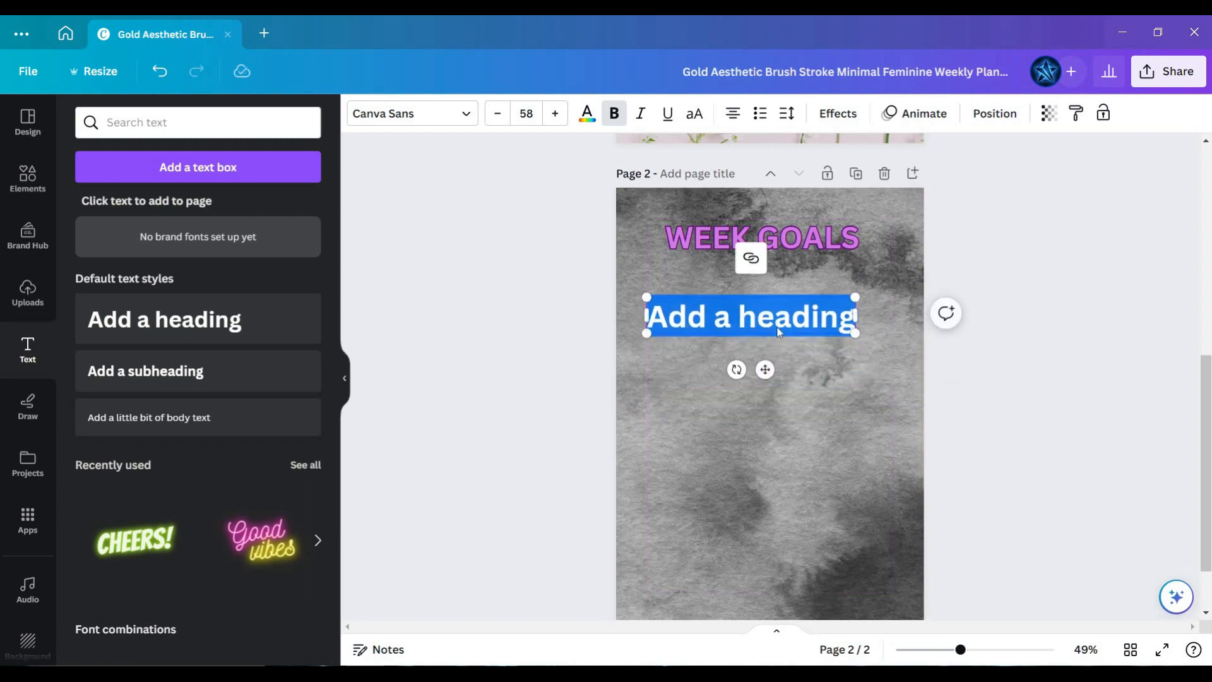
pyautogui.press('BackSpace')
pyautogui.write('M')
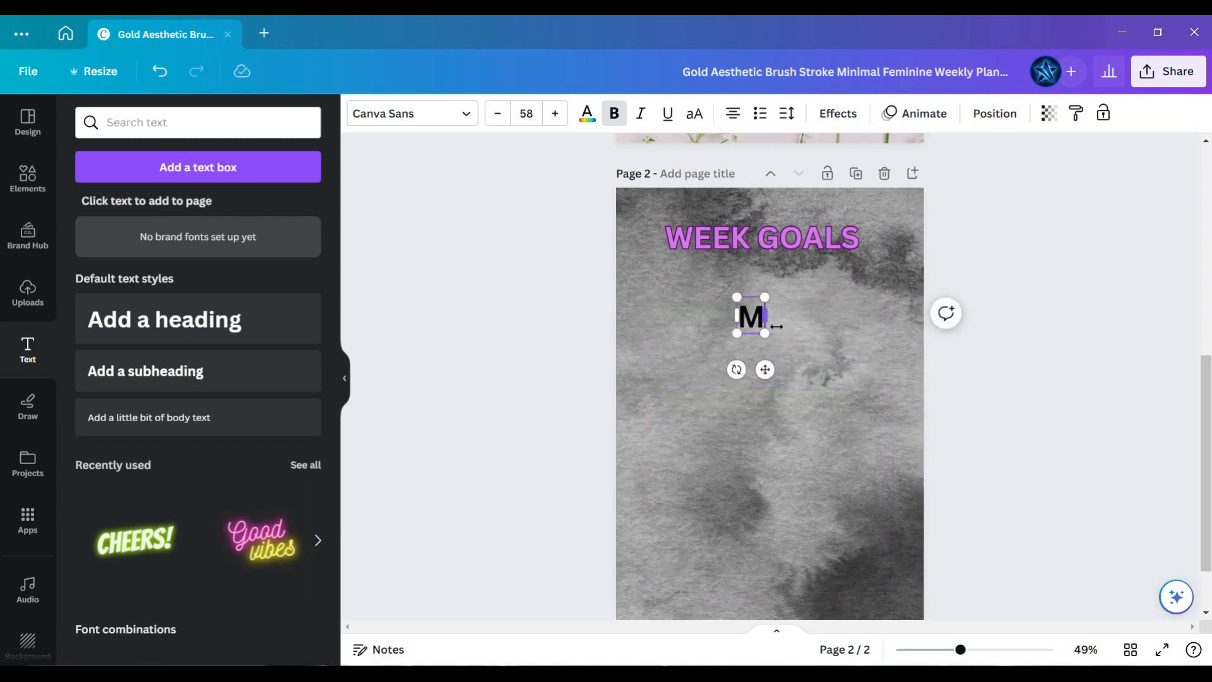
pyautogui.write('OND')
pyautogui.press('BackSpace')
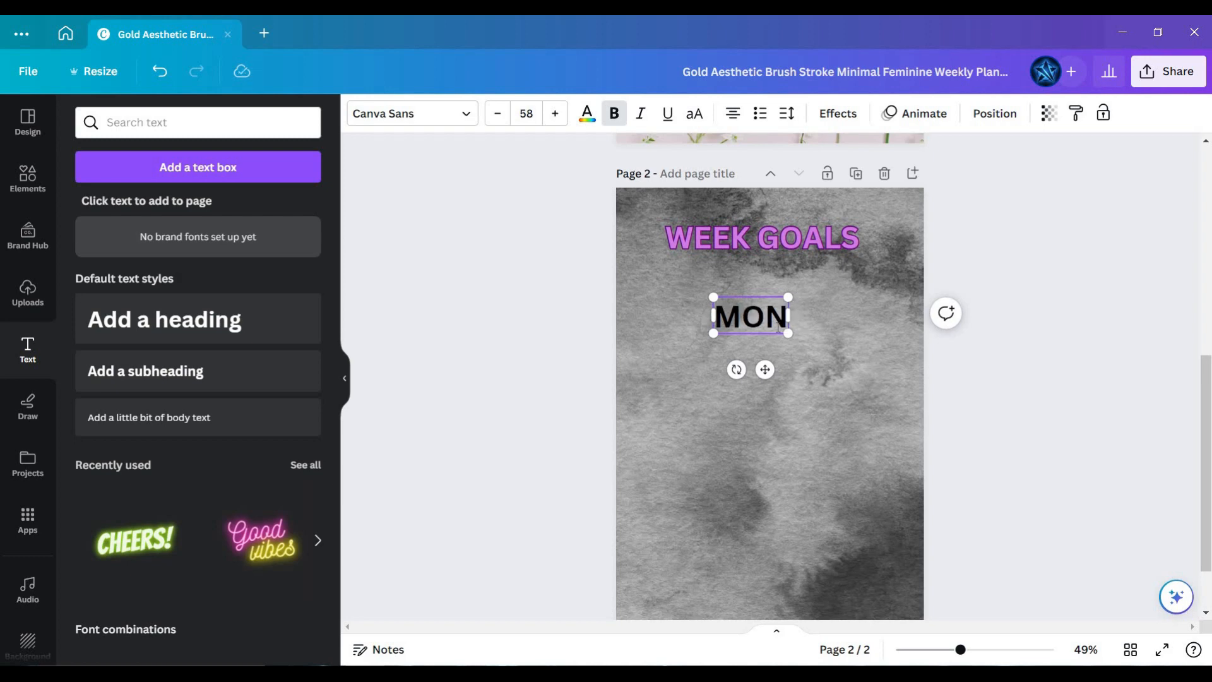
pyautogui.write('DAY')
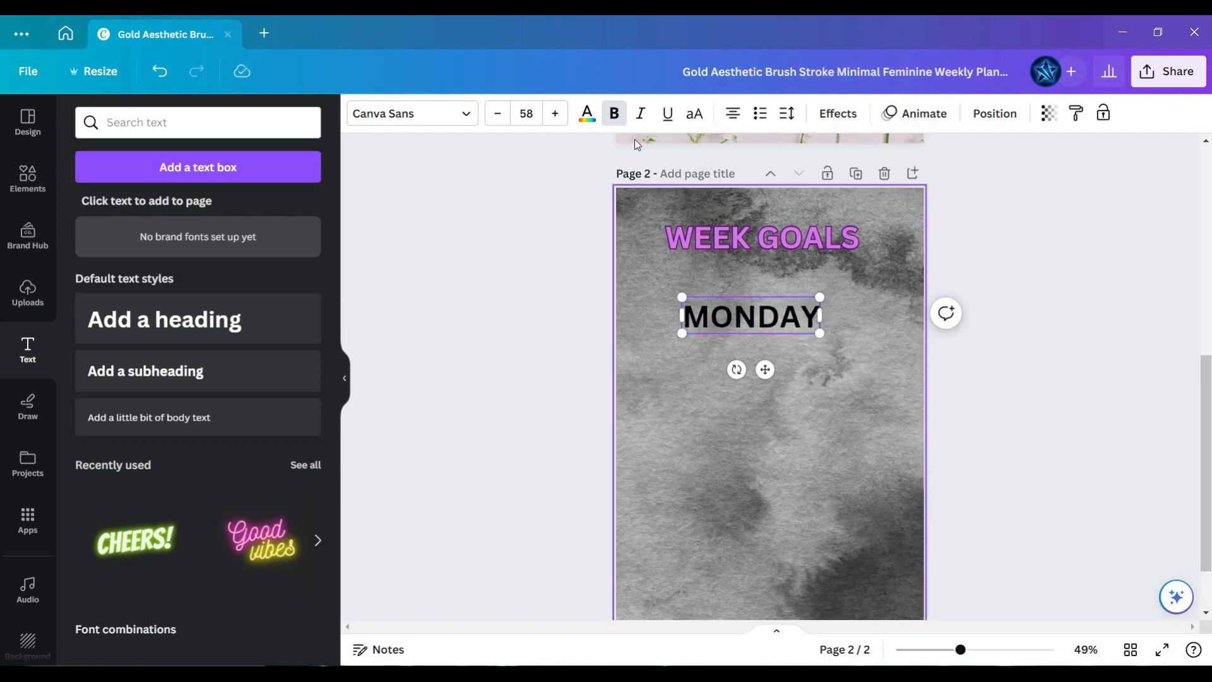
# Compare Telegraf fonts on the WEEK GOALS heading and set its font to DM Sans.
pyautogui.click(440, 120)
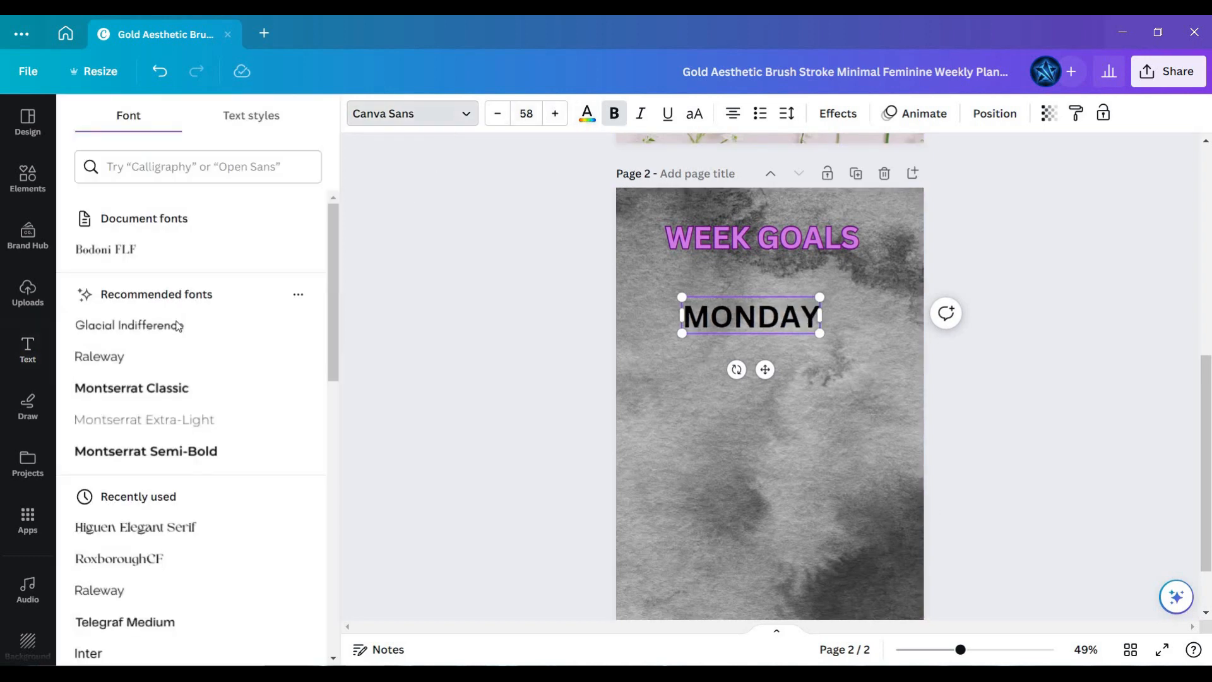
pyautogui.click(854, 236)
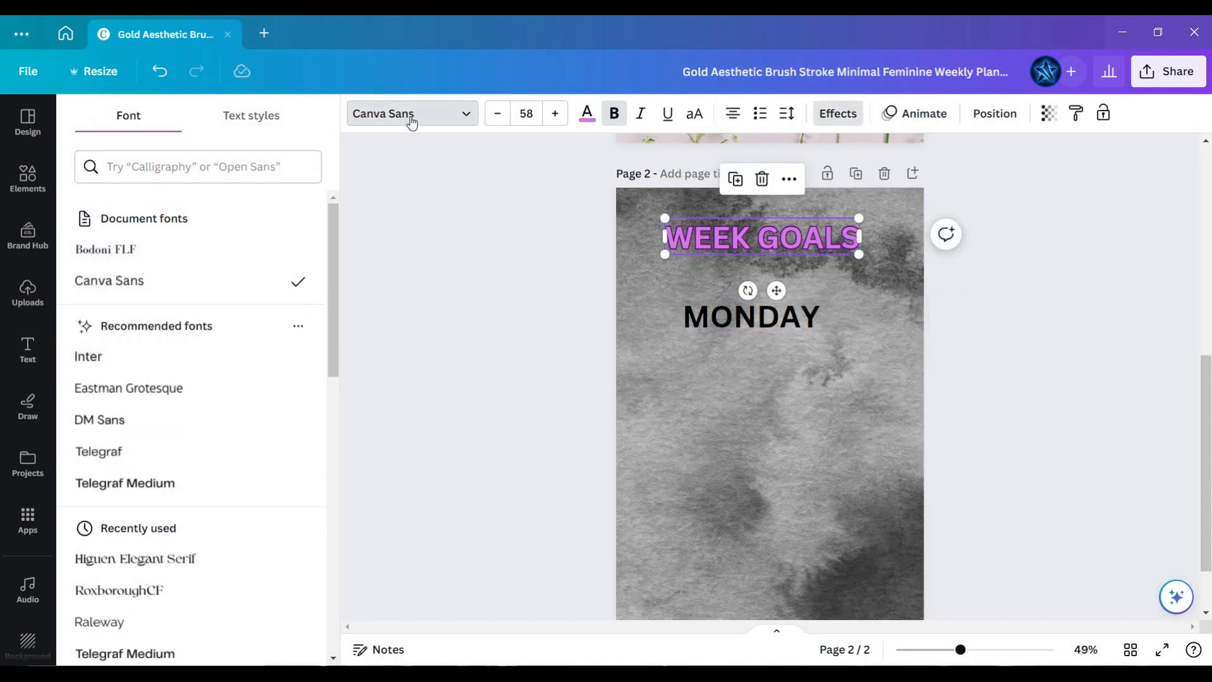
pyautogui.click(175, 395)
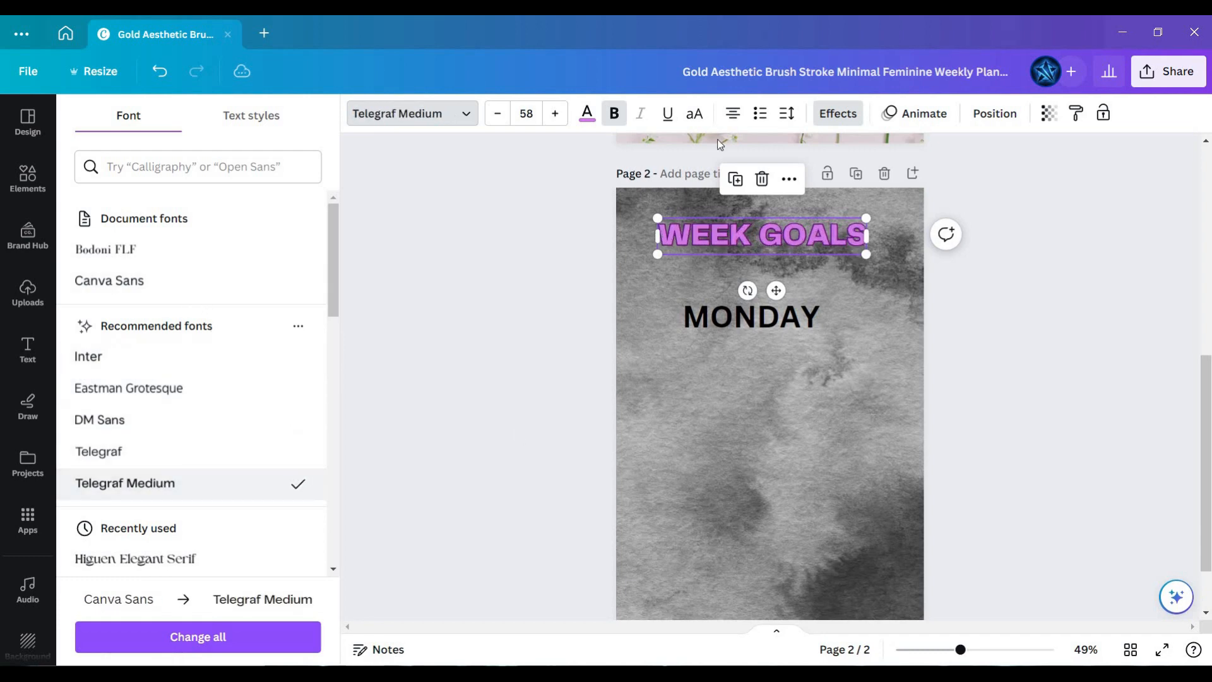
pyautogui.click(161, 450)
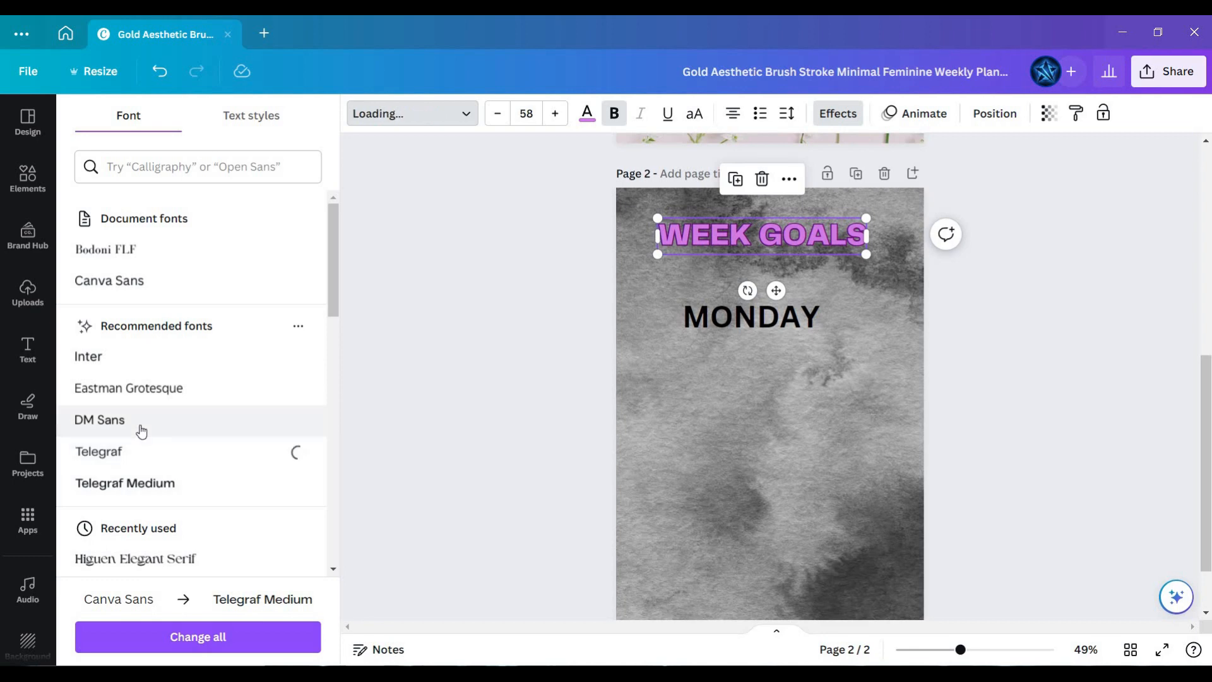
pyautogui.click(145, 425)
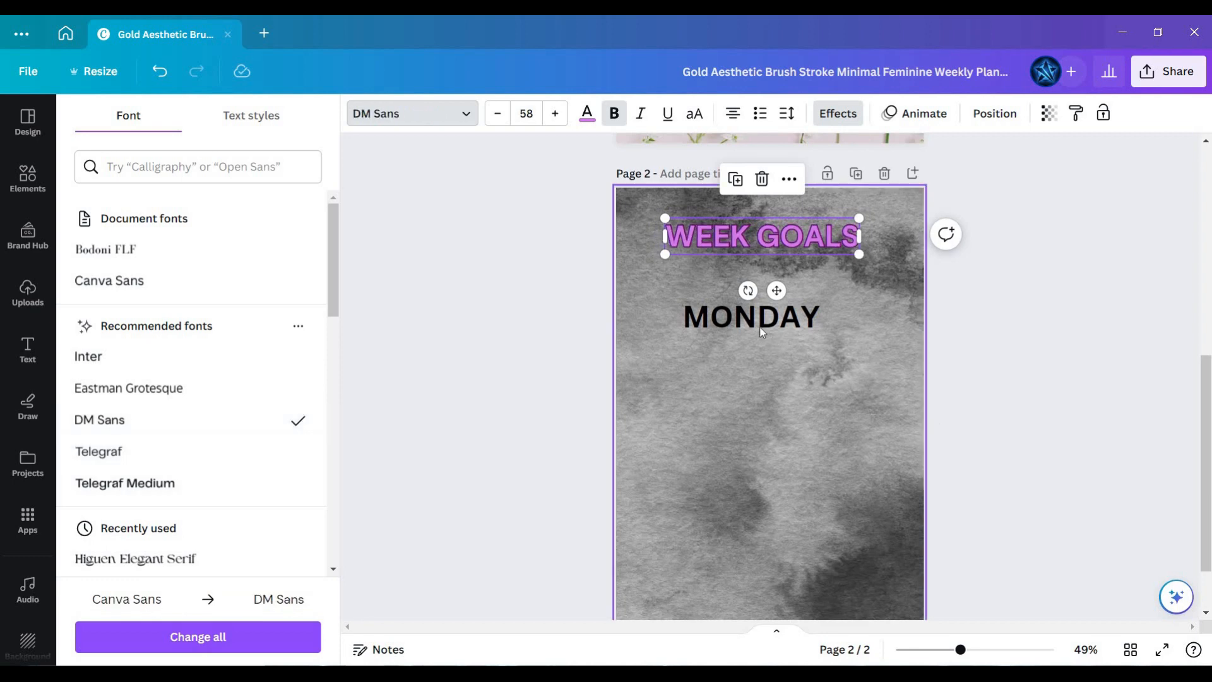
# Shift the MONDAY heading towards the page's left edge and set its font to DM Sans after comparing it with Telegraf Medium.
pyautogui.moveTo(760, 328); pyautogui.dragTo(704, 356)
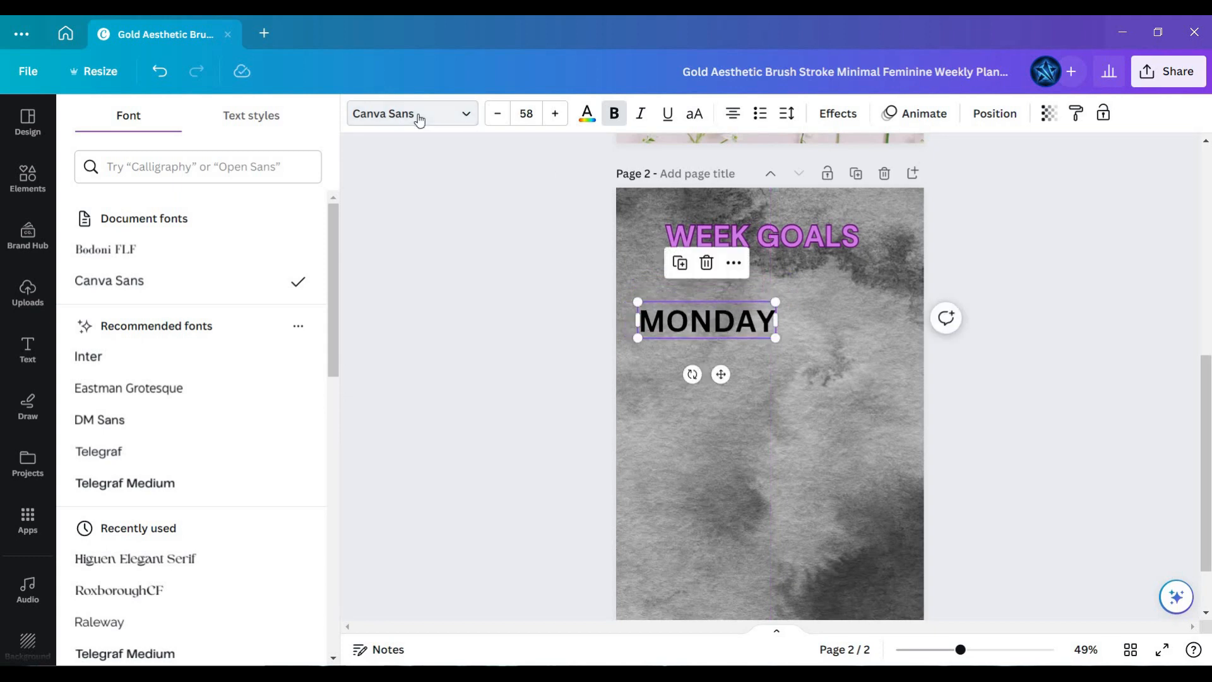
pyautogui.click(417, 116)
pyautogui.click(448, 117)
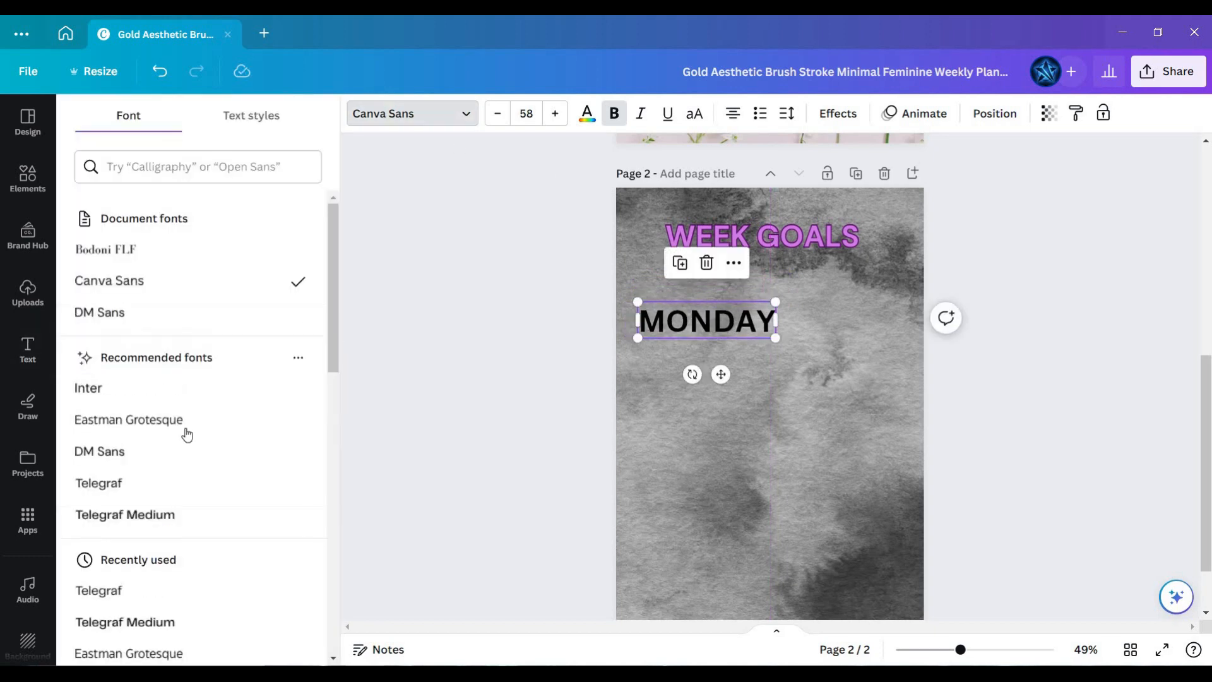
pyautogui.click(152, 456)
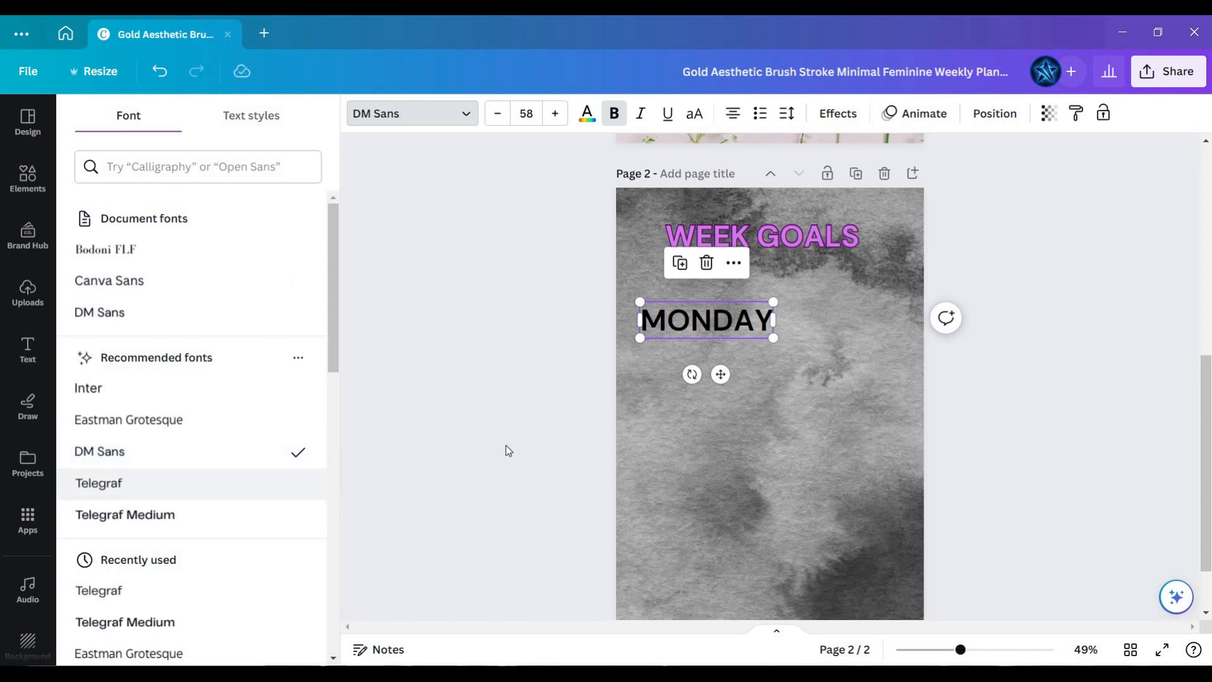
pyautogui.click(131, 484)
pyautogui.click(135, 514)
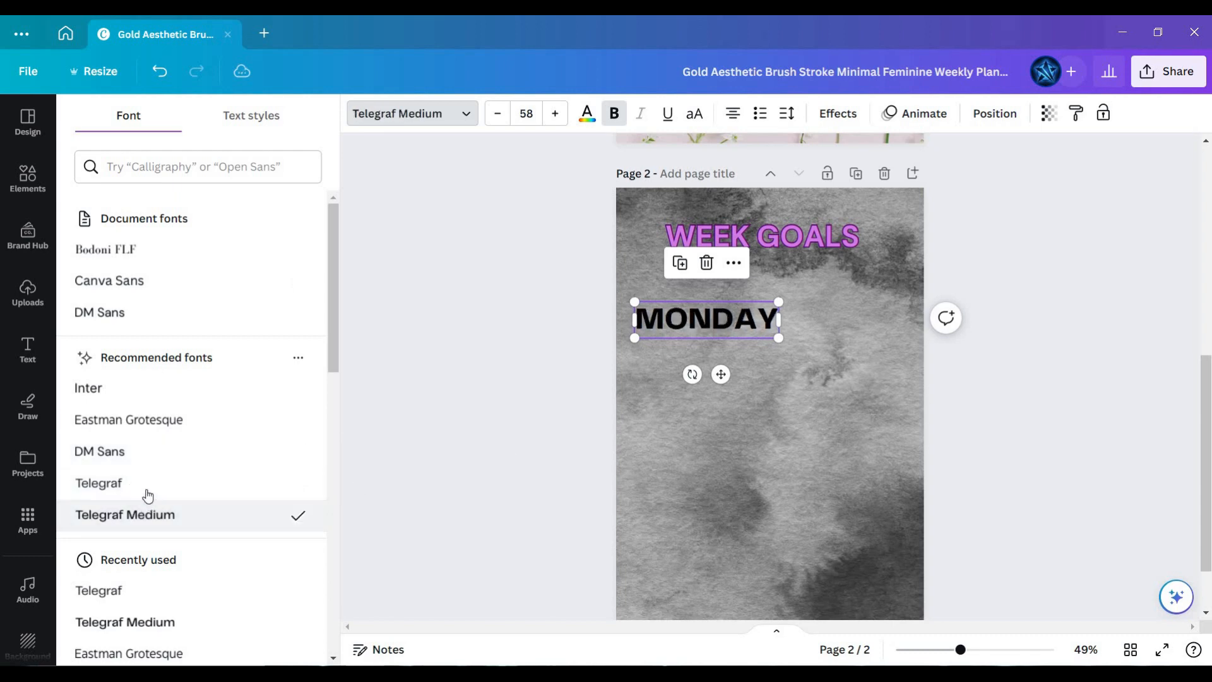
pyautogui.click(131, 484)
pyautogui.click(120, 452)
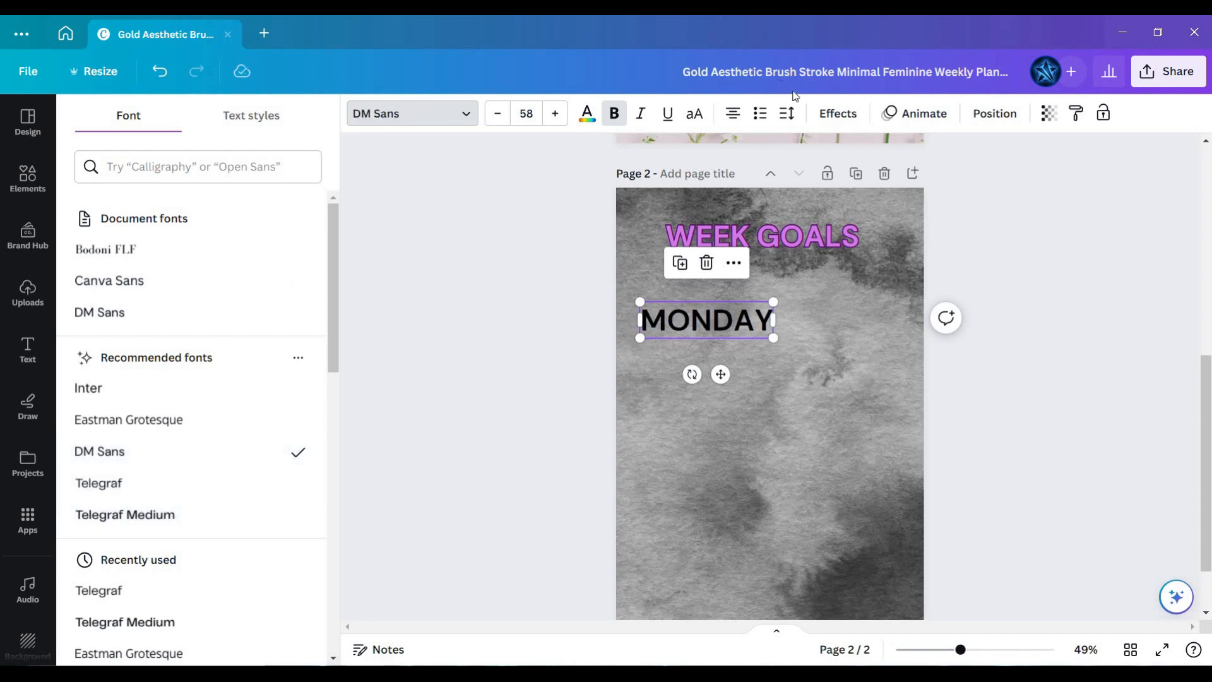
# Try the Glitch effect on the MONDAY heading and apply the Outline effect instead.
pyautogui.click(832, 113)
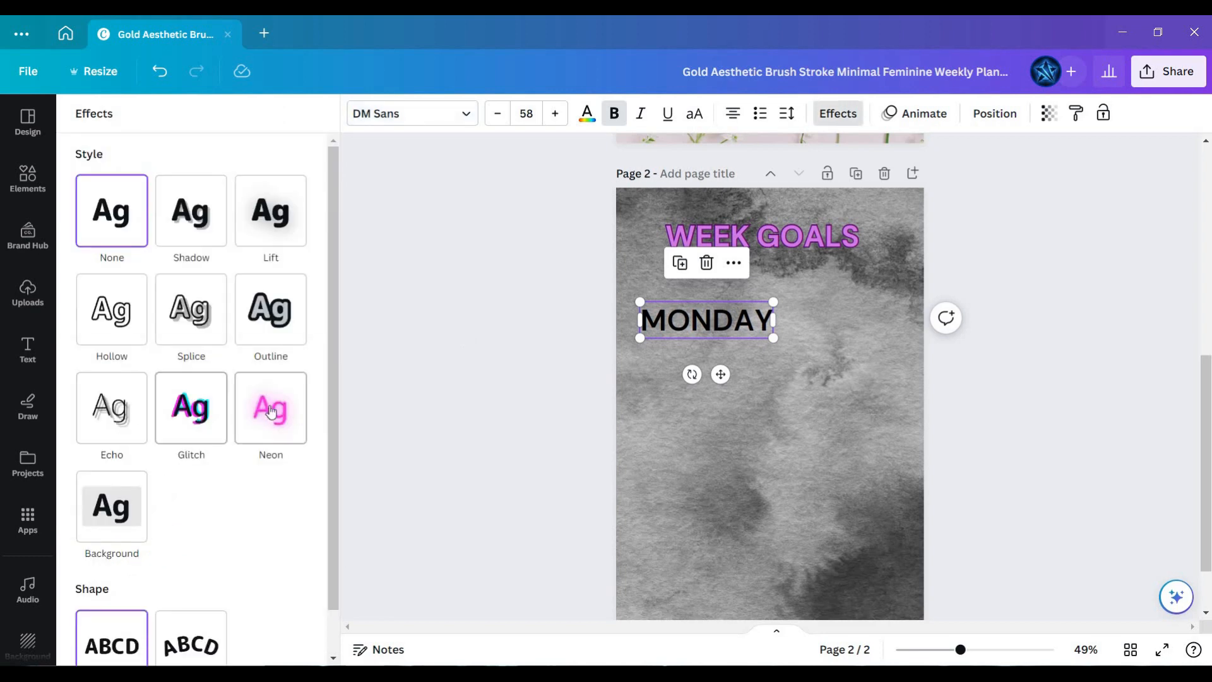
pyautogui.click(202, 408)
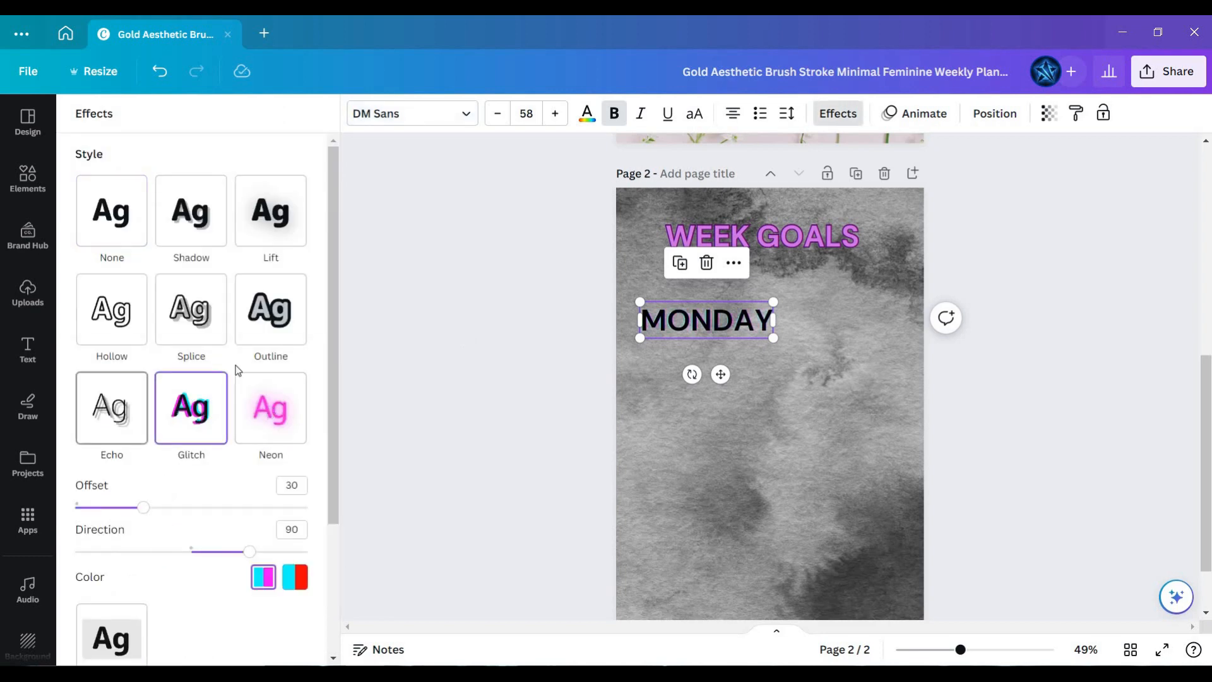
pyautogui.click(271, 337)
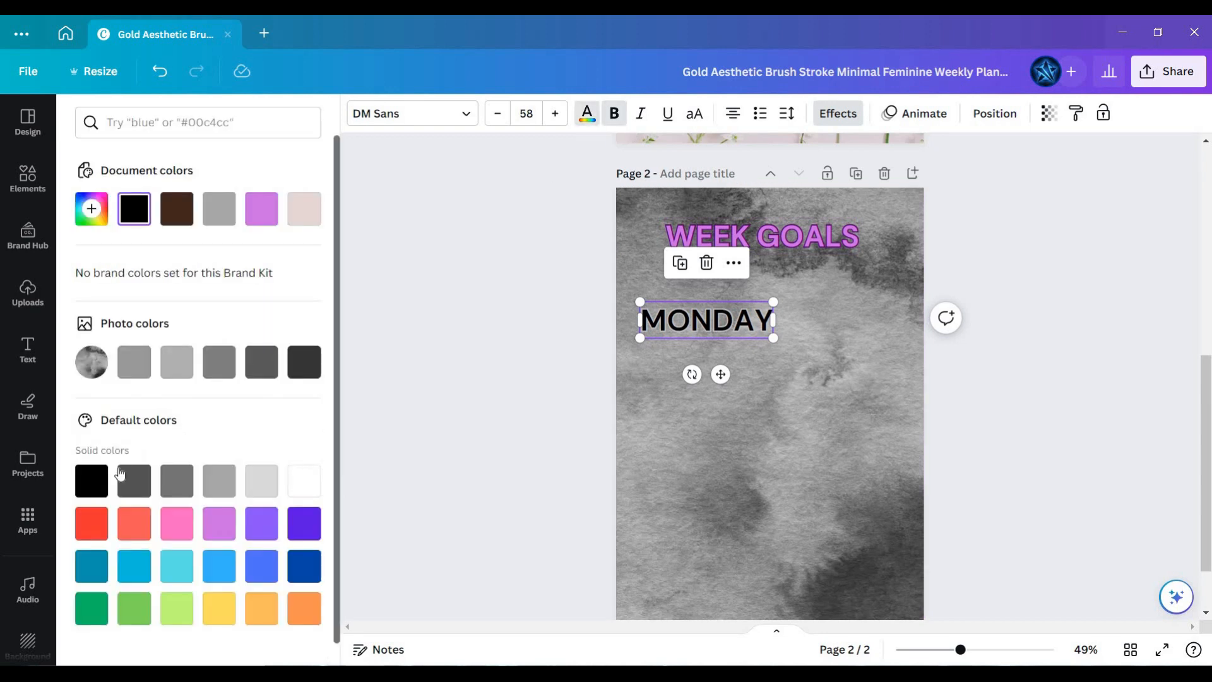
# Try dark gray and pink #ff66c4 as the MONDAY heading's text color and shift the heading slightly up towards WEEK GOALS.
pyautogui.click(134, 481)
pyautogui.scroll(-1, 187, 530)
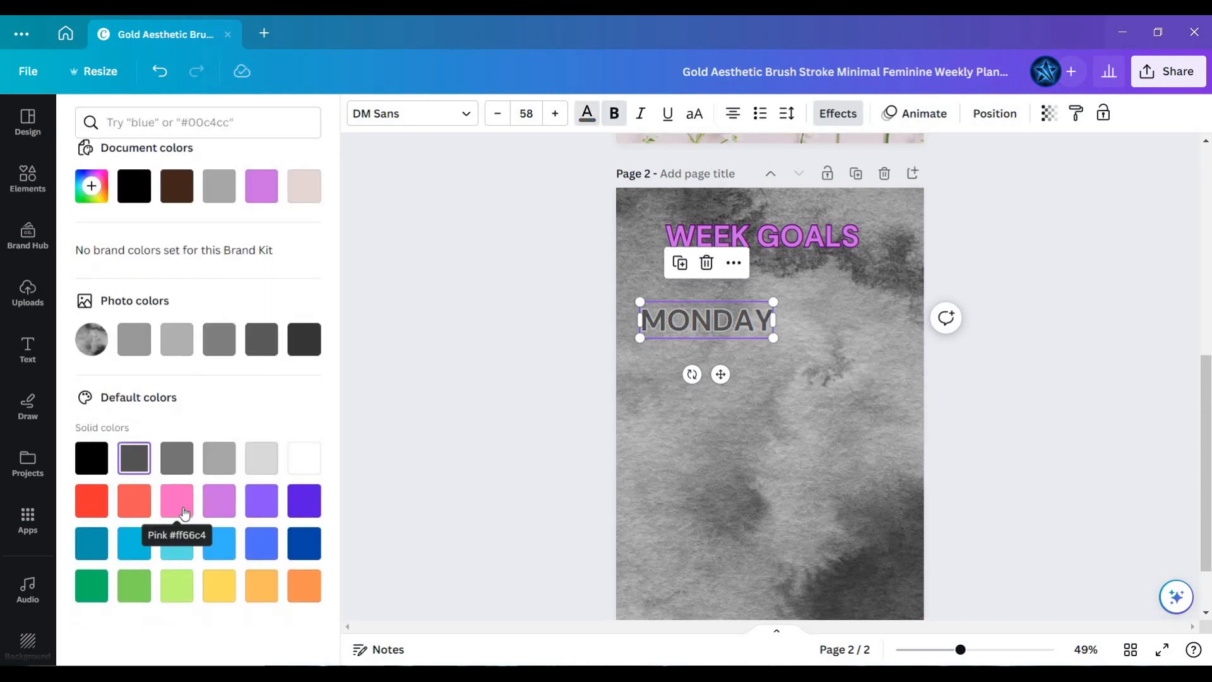
pyautogui.click(180, 502)
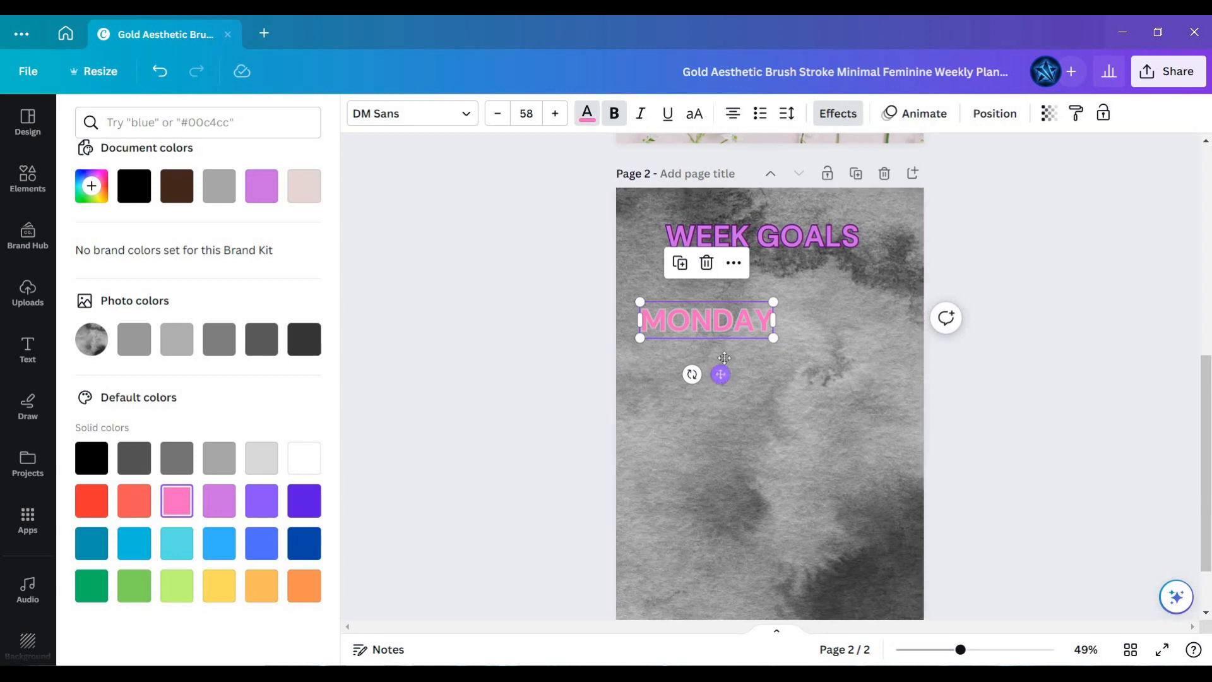
pyautogui.moveTo(725, 358); pyautogui.dragTo(724, 358)
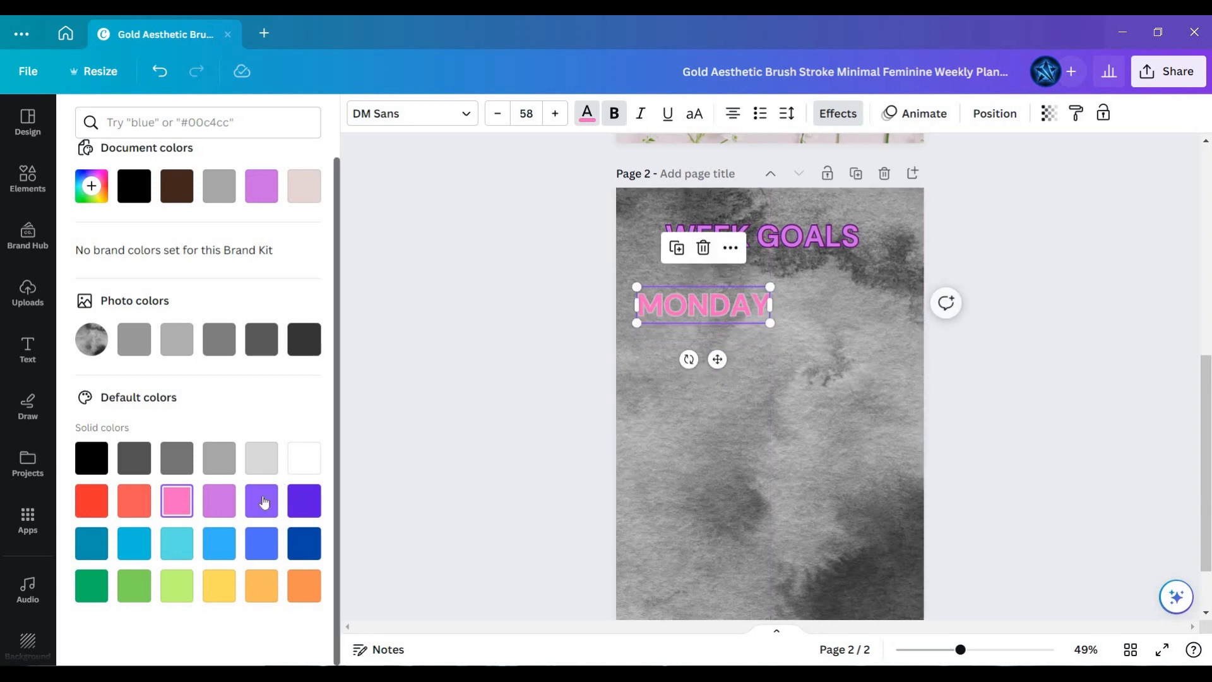
# Compare blue, yellow and green text colors on the MONDAY heading, keep dark green, and lower the heading slightly.
pyautogui.click(177, 554)
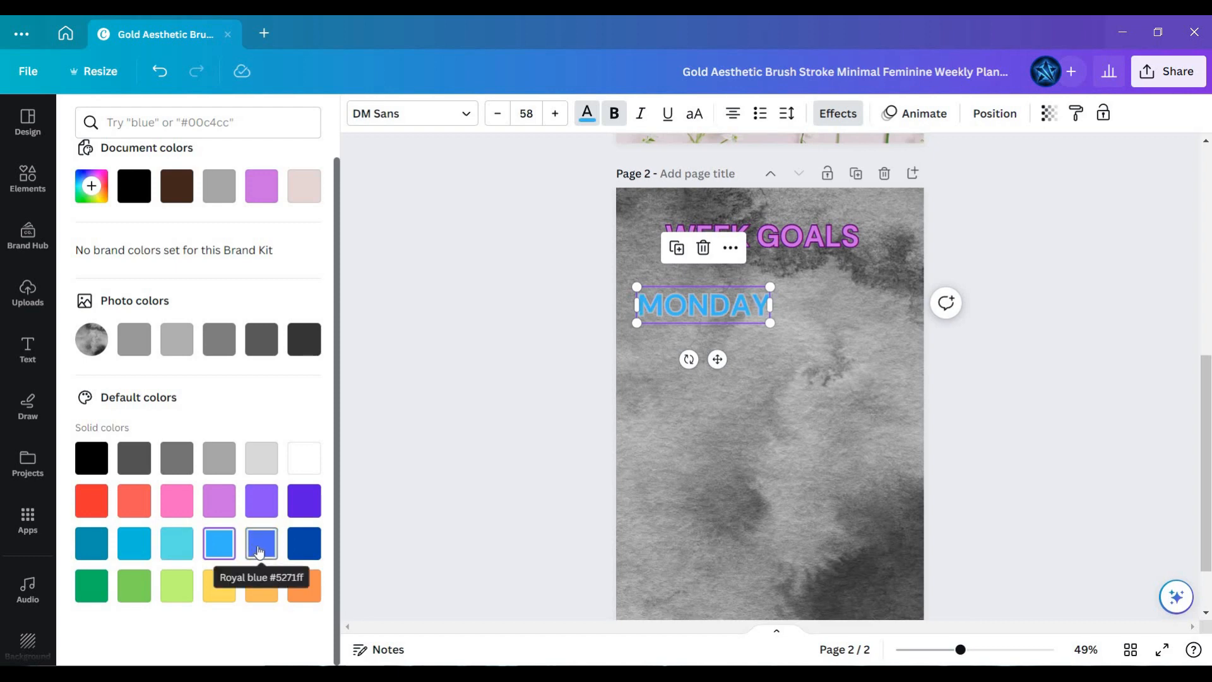
pyautogui.click(261, 586)
pyautogui.click(219, 585)
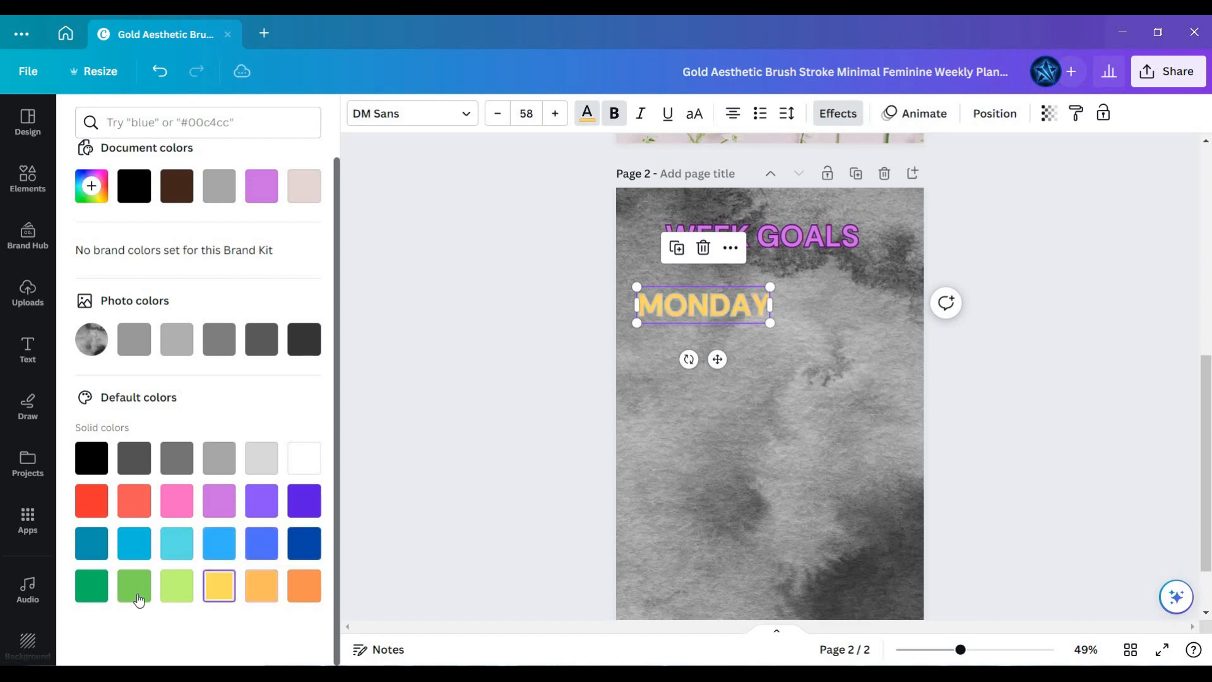
pyautogui.click(138, 596)
pyautogui.click(106, 593)
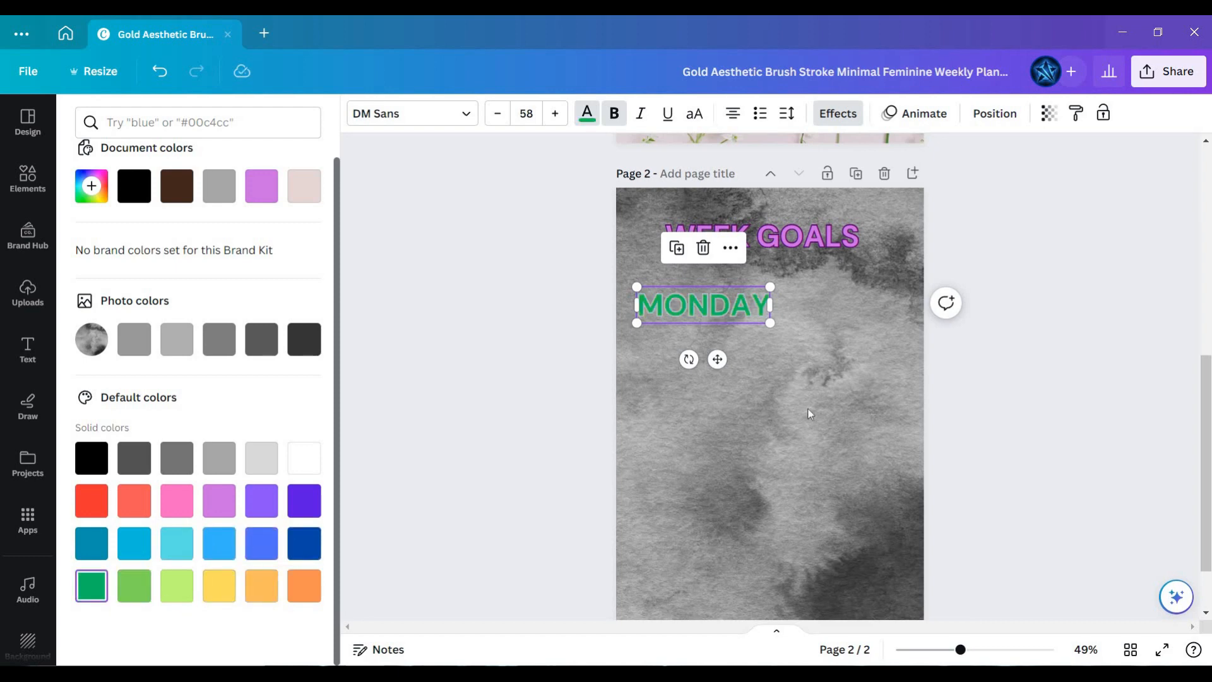
pyautogui.click(806, 411)
pyautogui.click(722, 306)
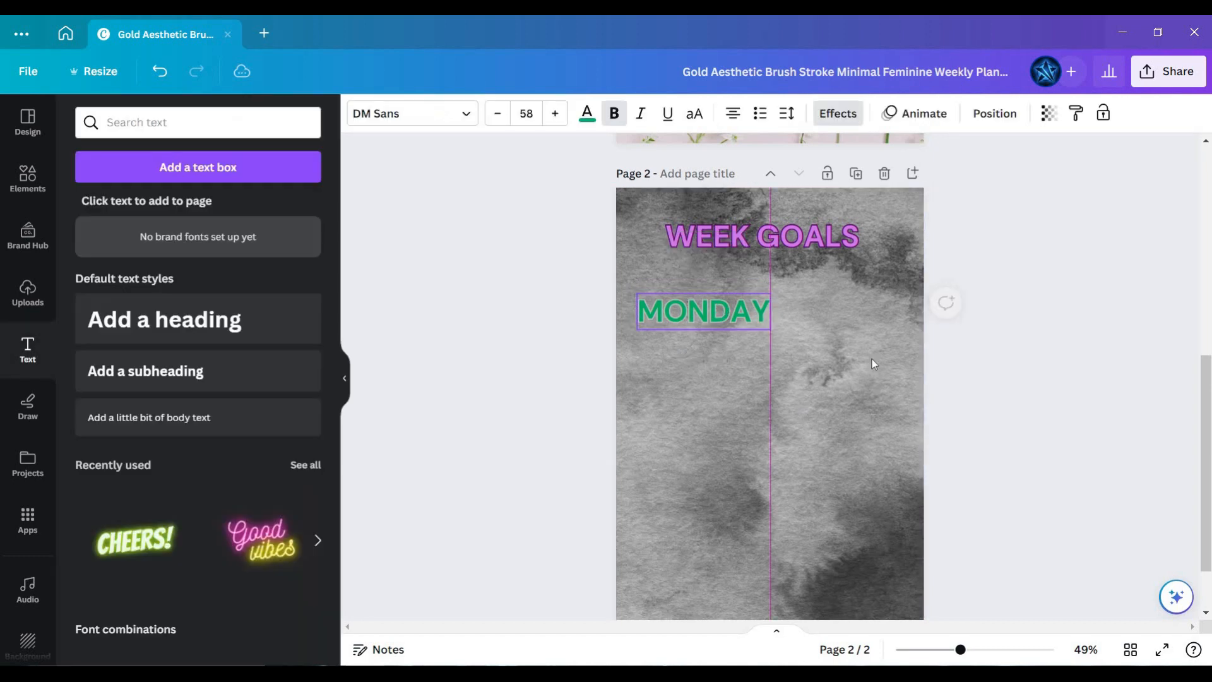
# Find line elements and add a plain solid line to the WEEK GOALS page.
pyautogui.click(759, 425)
pyautogui.scroll(-1, 699, 373)
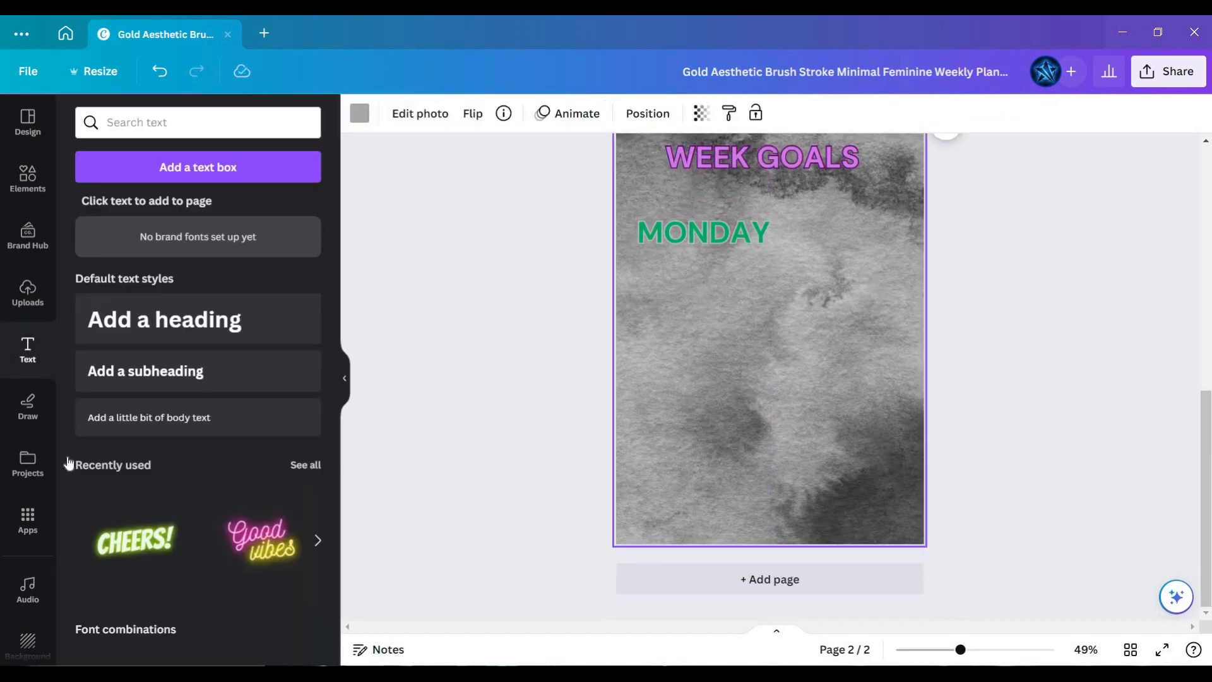
pyautogui.scroll(1, 967, 377)
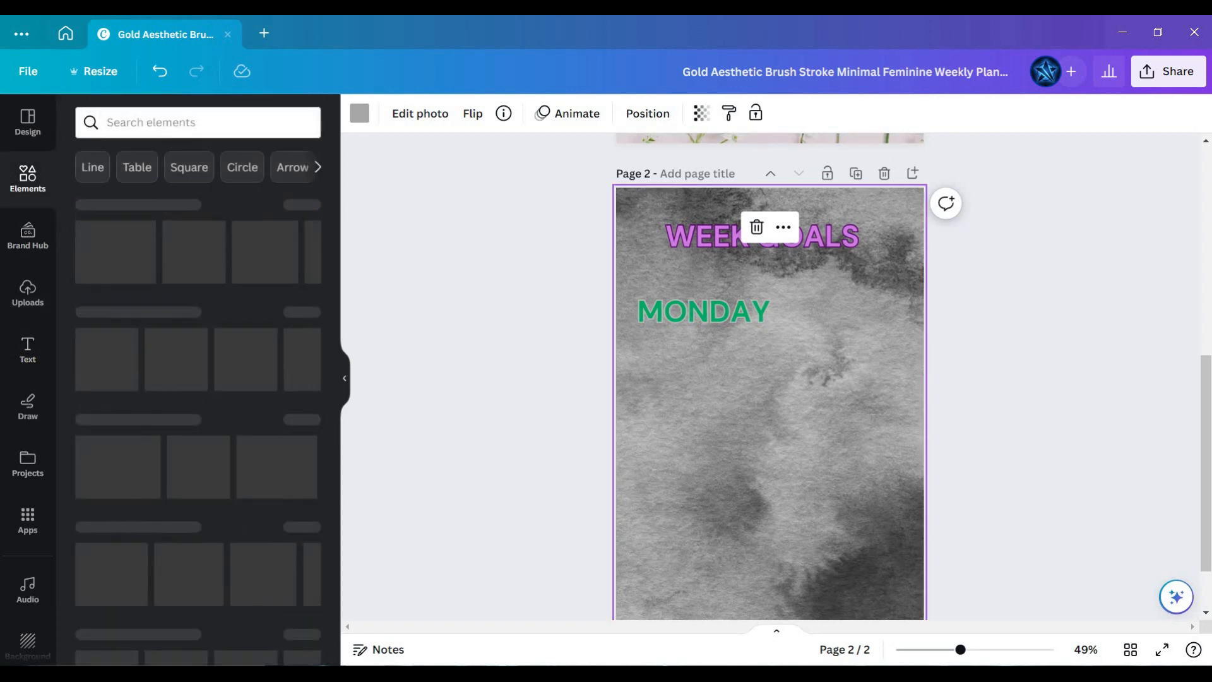
pyautogui.click(202, 126)
pyautogui.scroll(-2, 309, 209)
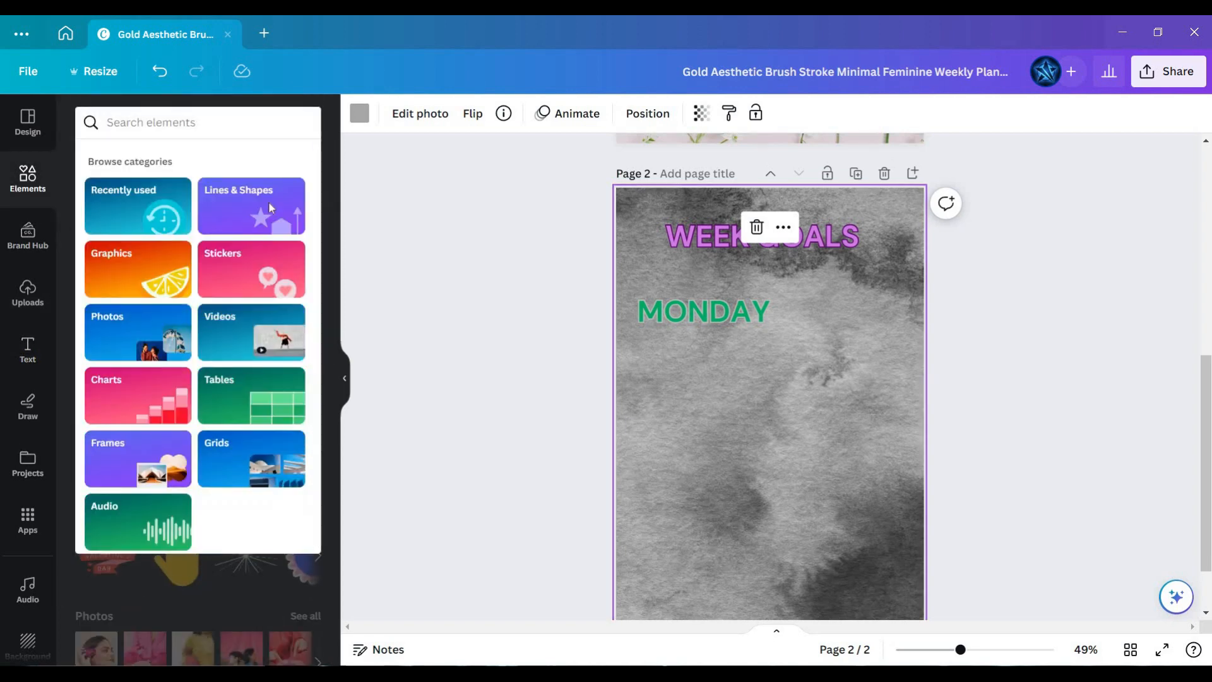
pyautogui.click(344, 205)
pyautogui.click(99, 172)
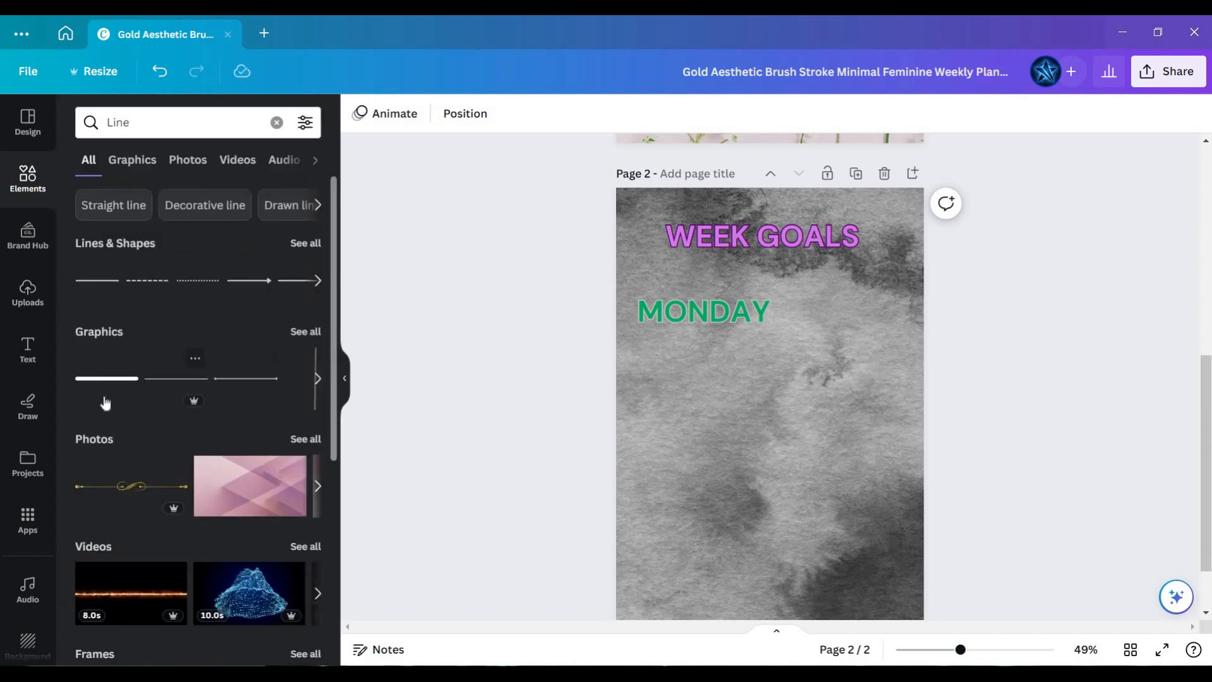
pyautogui.click(98, 281)
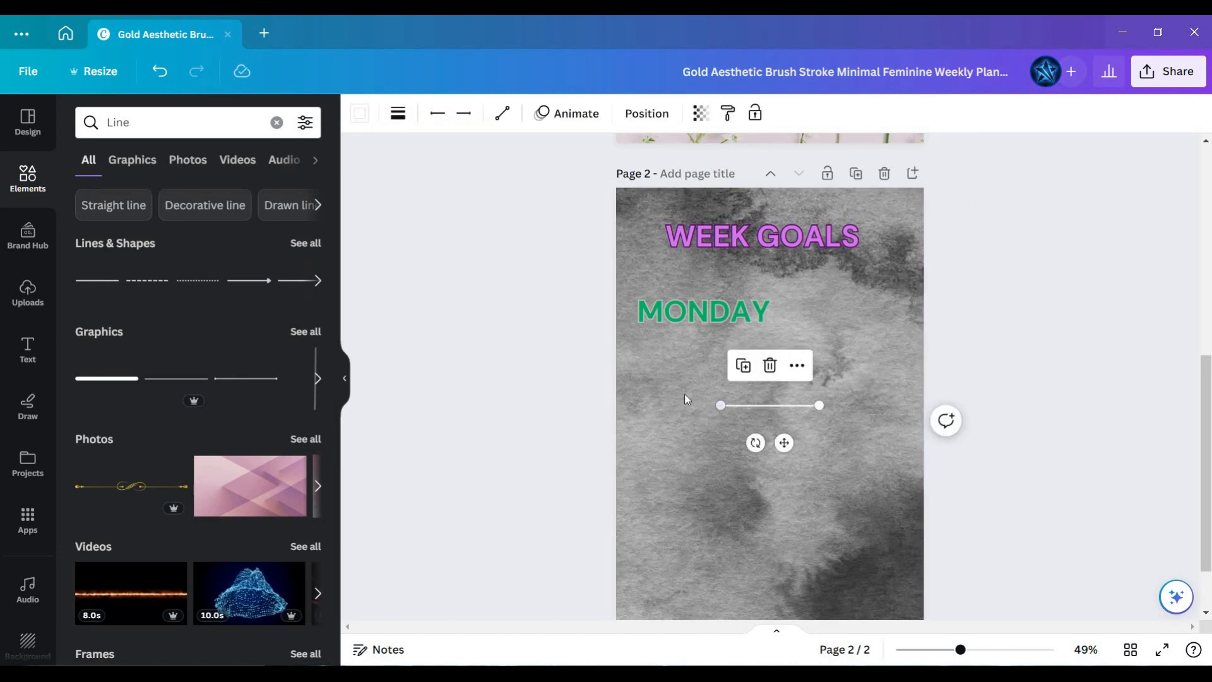
# Stretch both ends of the line into a long horizontal writing line below the MONDAY heading.
pyautogui.moveTo(721, 406); pyautogui.dragTo(638, 381)
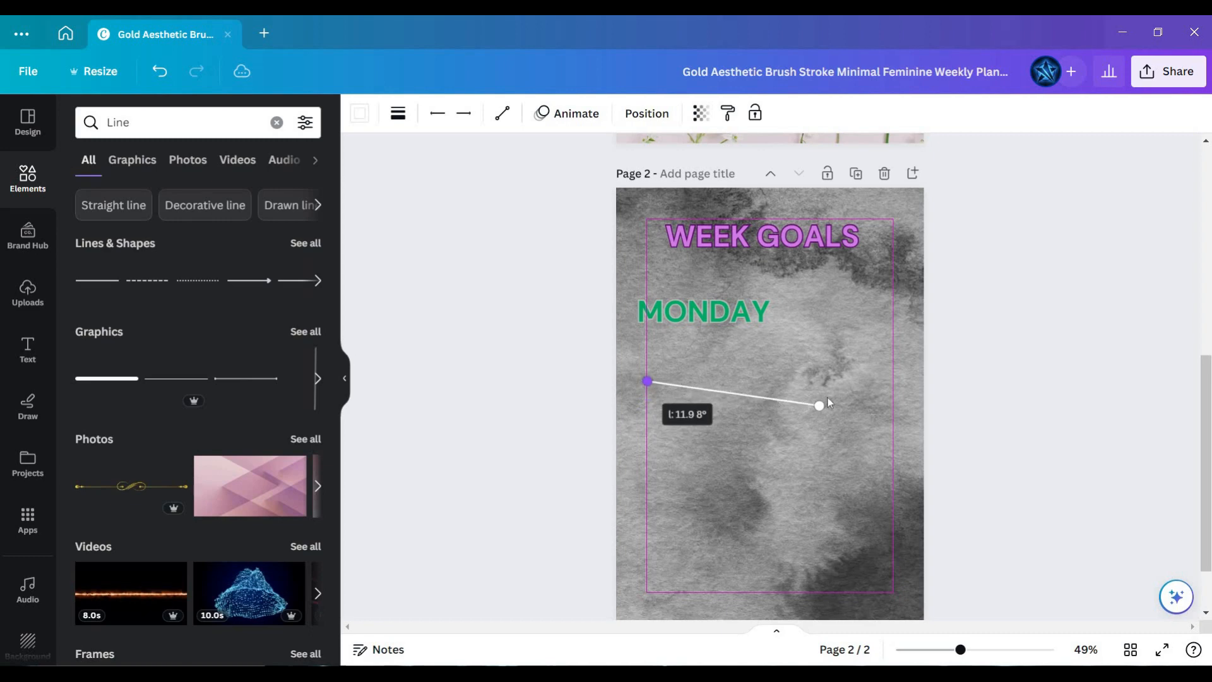
pyautogui.moveTo(819, 406)
pyautogui.mouseDown()
pyautogui.moveTo(858, 373)
pyautogui.moveTo(843, 407)
pyautogui.mouseUp()
pyautogui.click(1045, 413)
pyautogui.scroll(-1, 837, 421)
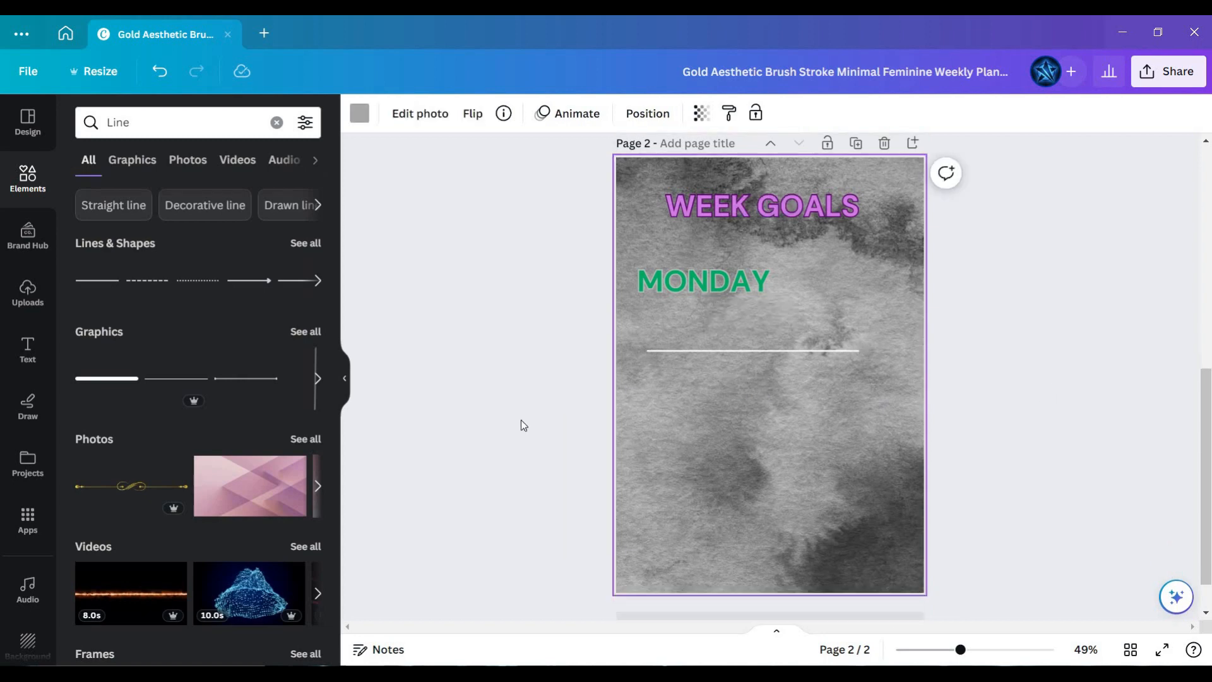
# Add a second solid line below the first and stretch it to match the first line's start and end.
pyautogui.click(703, 312)
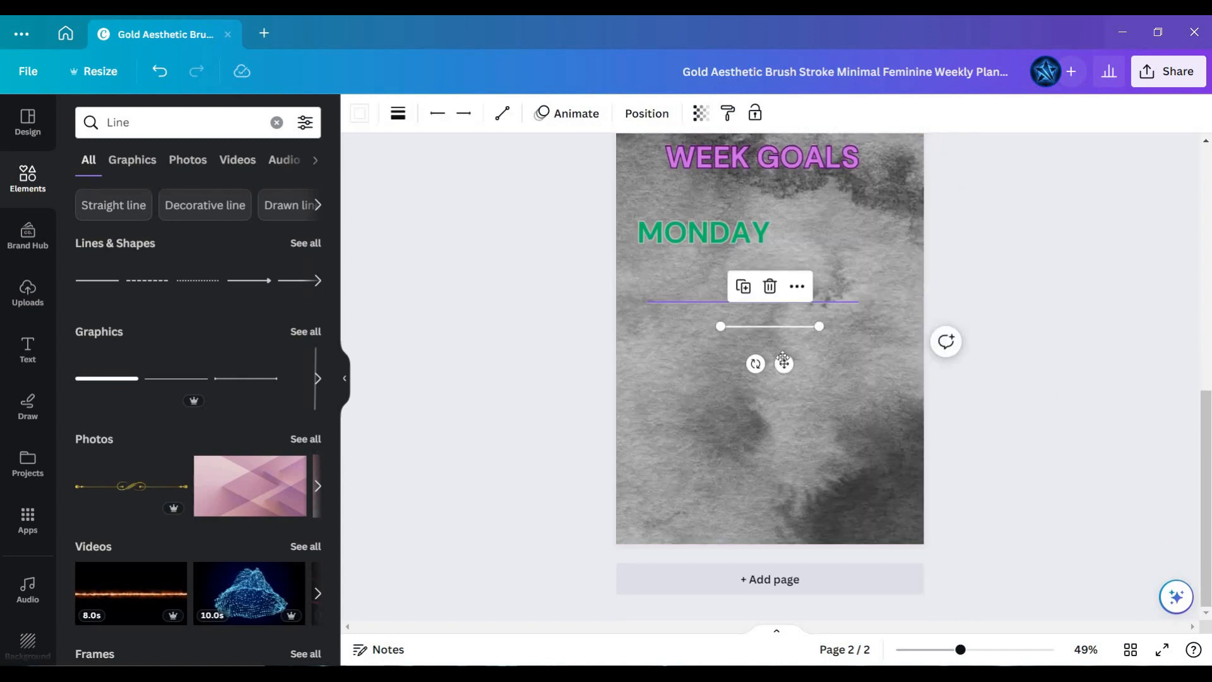
pyautogui.moveTo(765, 385); pyautogui.dragTo(691, 414)
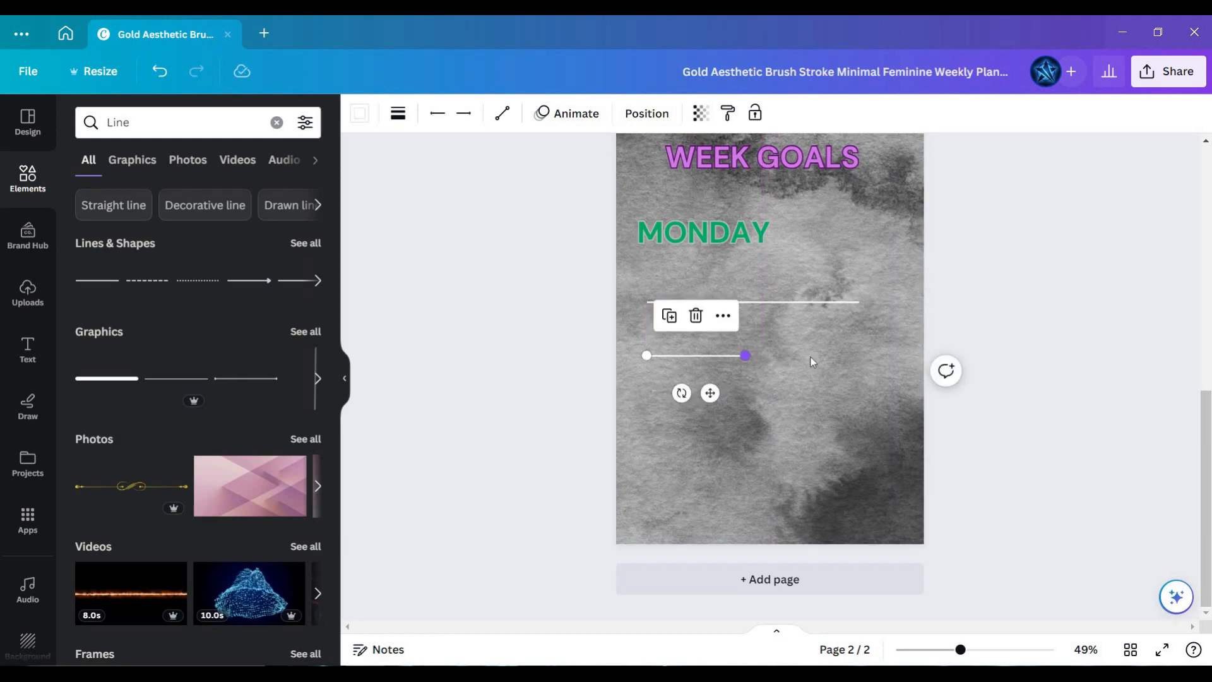
pyautogui.click(783, 352)
pyautogui.click(740, 355)
pyautogui.moveTo(838, 355); pyautogui.dragTo(858, 353)
pyautogui.click(742, 360)
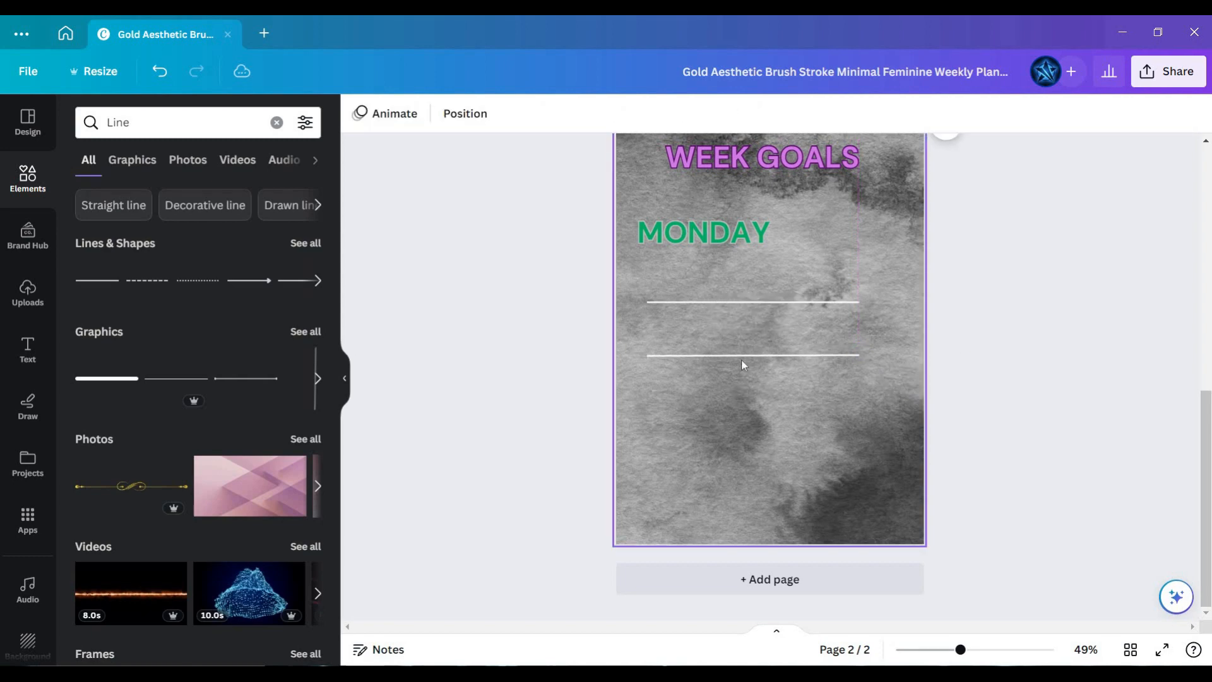
pyautogui.click(854, 352)
pyautogui.moveTo(859, 349); pyautogui.dragTo(860, 353)
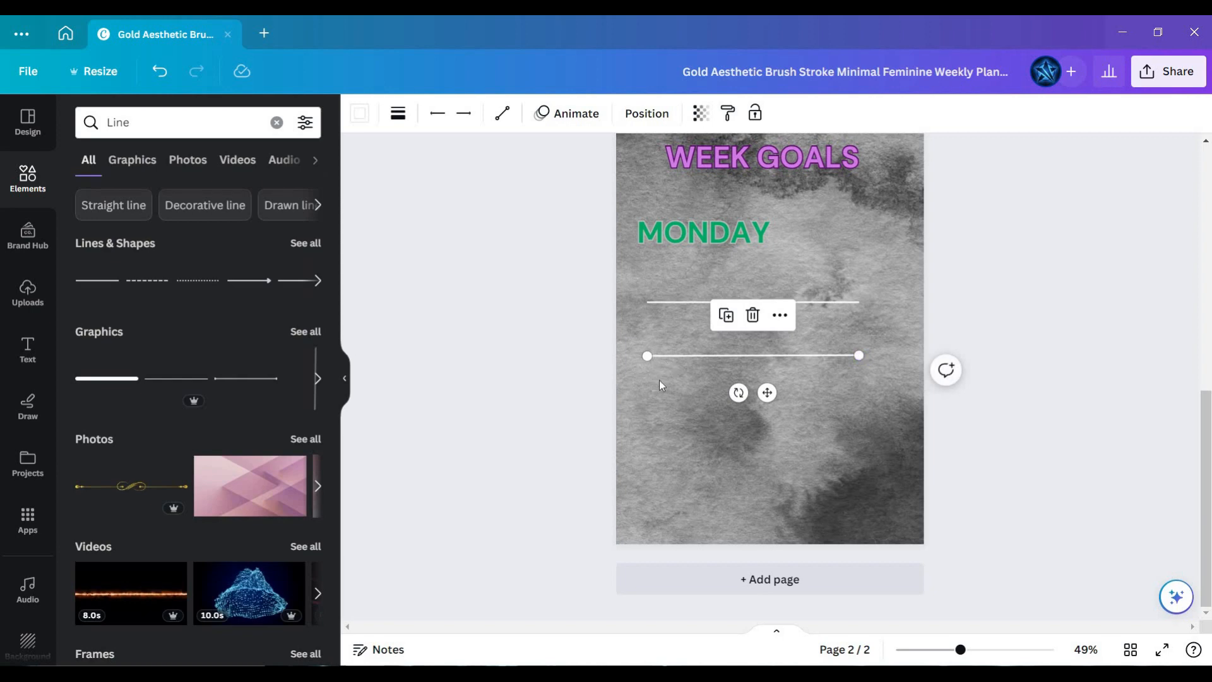
pyautogui.click(980, 390)
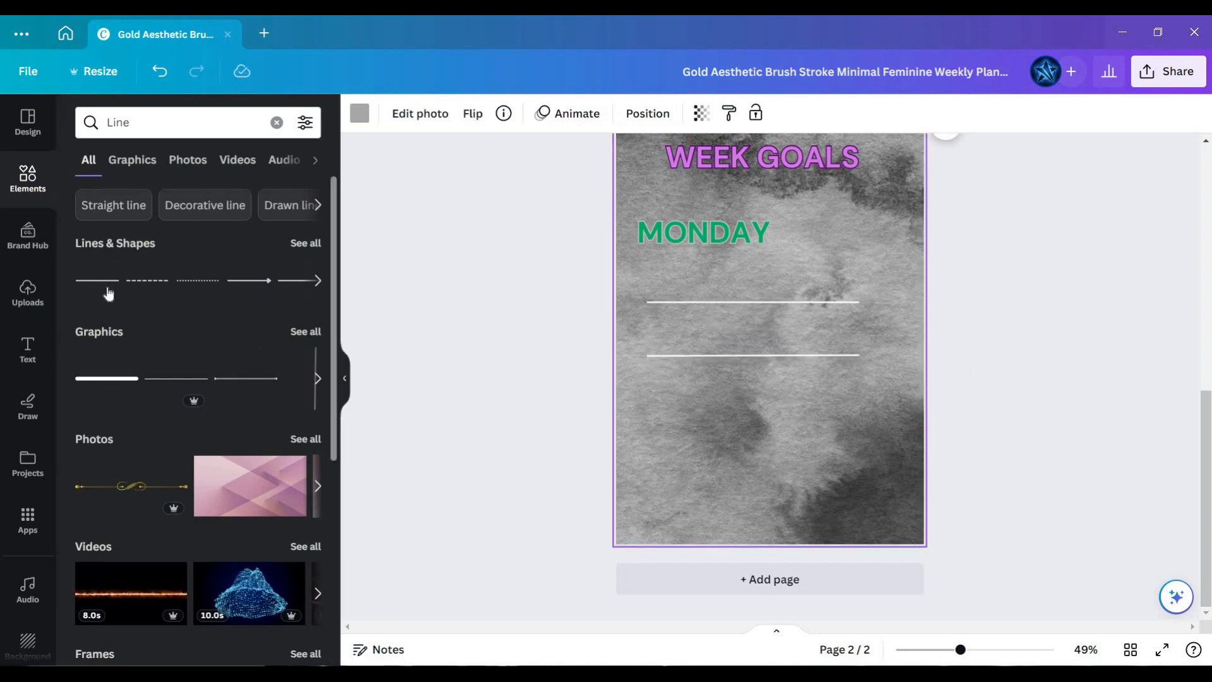
# Add a third solid line below the second, level it, and extend both ends to align with the lines above.
pyautogui.moveTo(769, 334); pyautogui.dragTo(771, 328)
pyautogui.moveTo(768, 412); pyautogui.dragTo(712, 442)
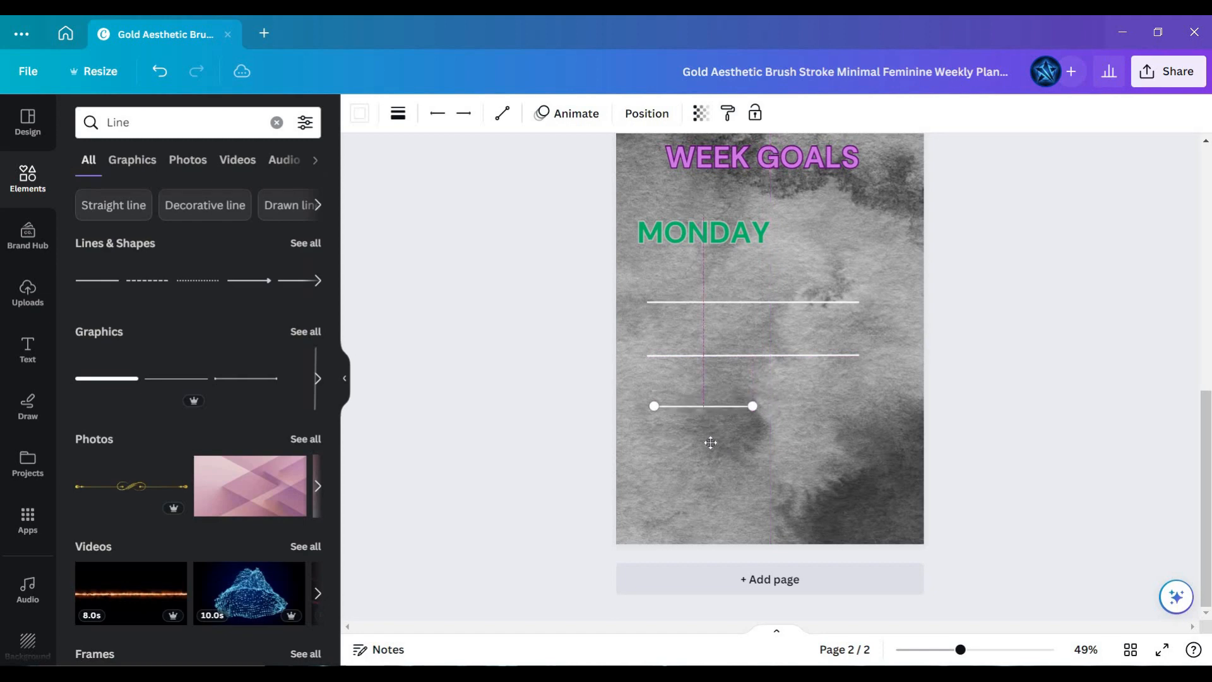
pyautogui.moveTo(752, 406); pyautogui.dragTo(855, 404)
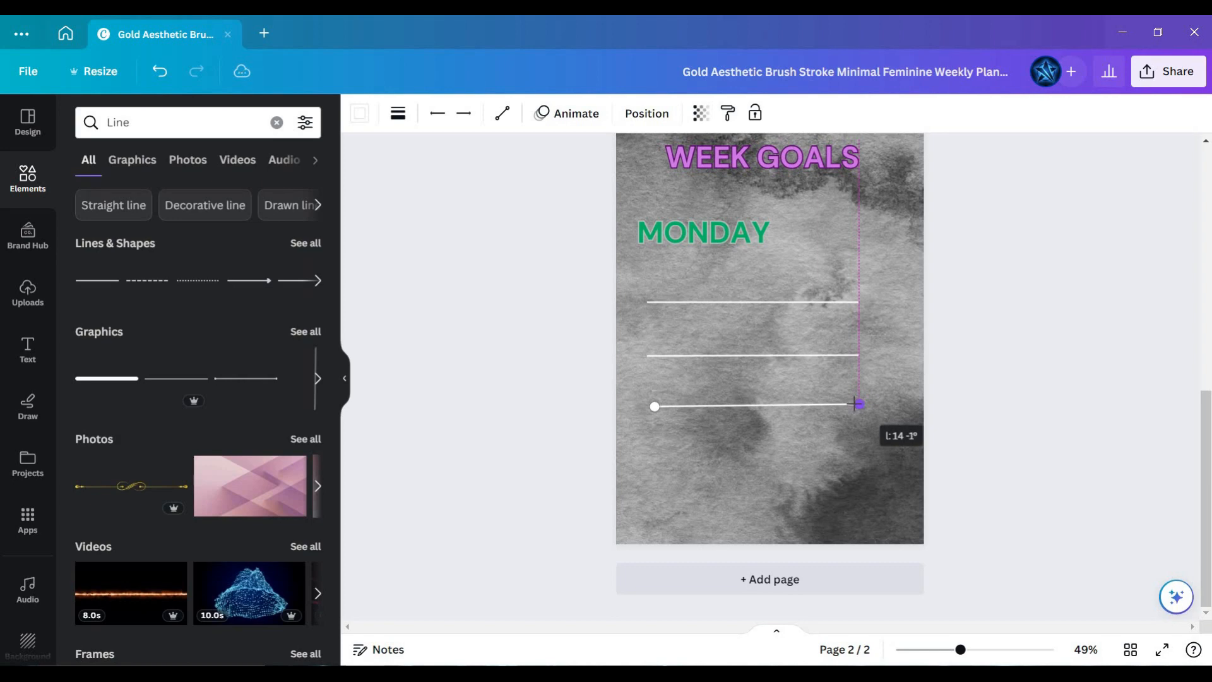
pyautogui.click(1071, 404)
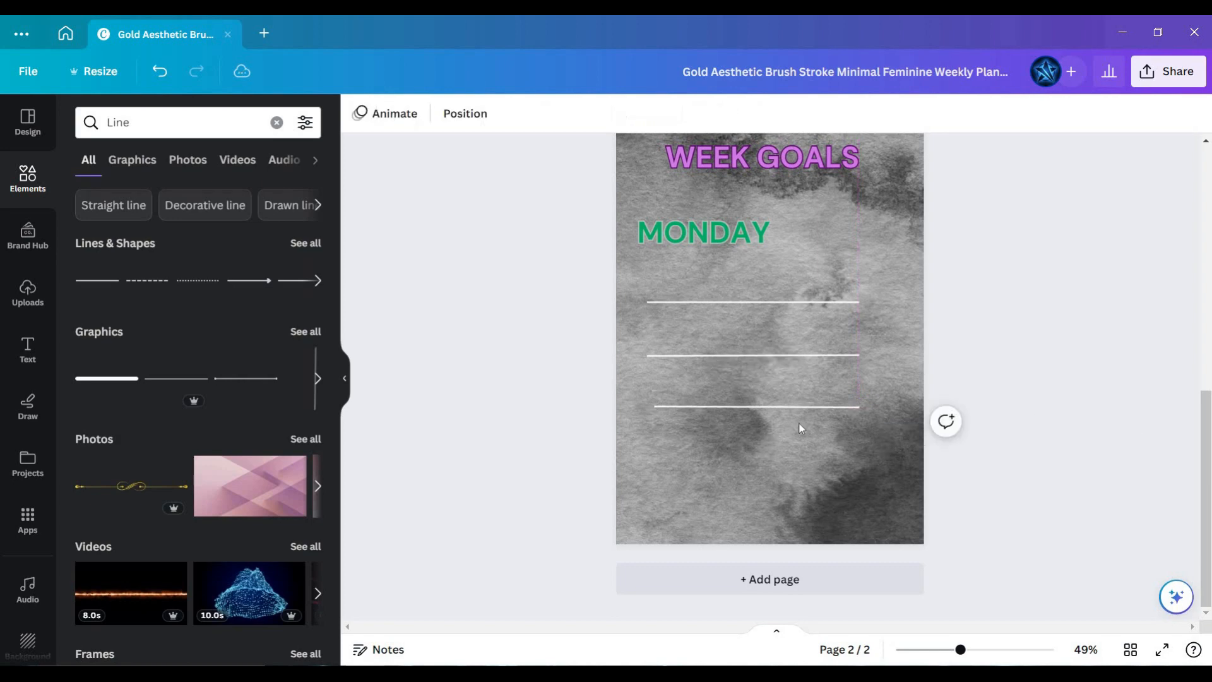
pyautogui.click(863, 407)
pyautogui.click(867, 406)
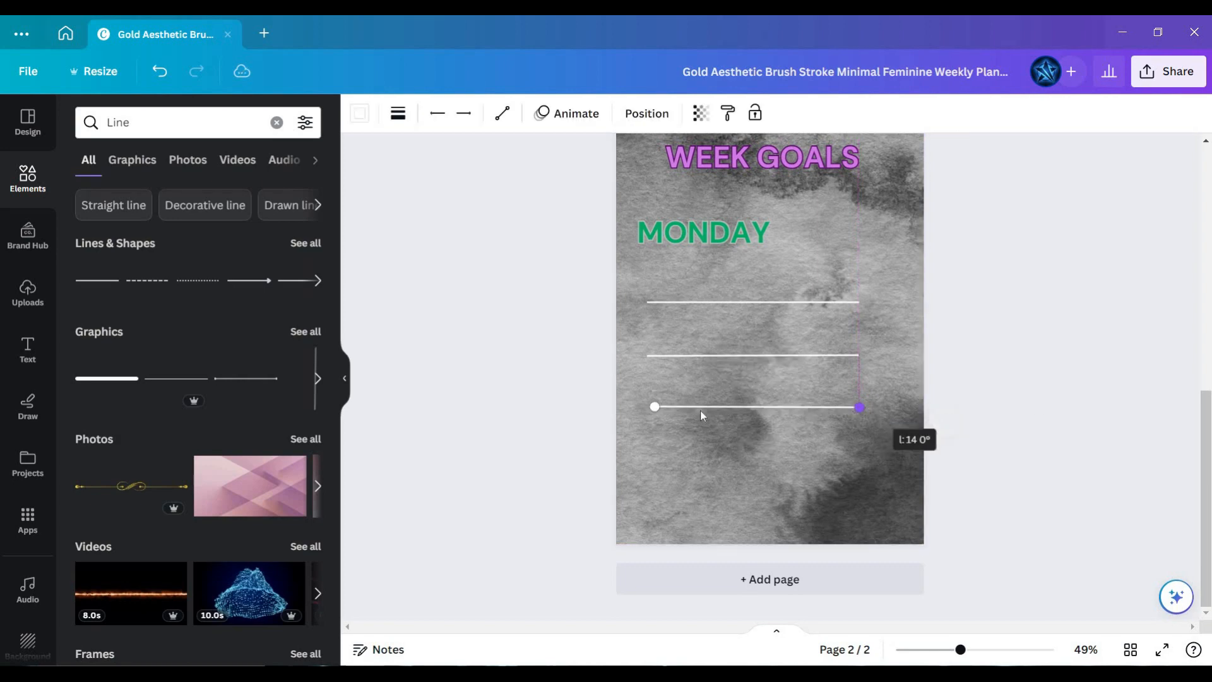
pyautogui.click(649, 406)
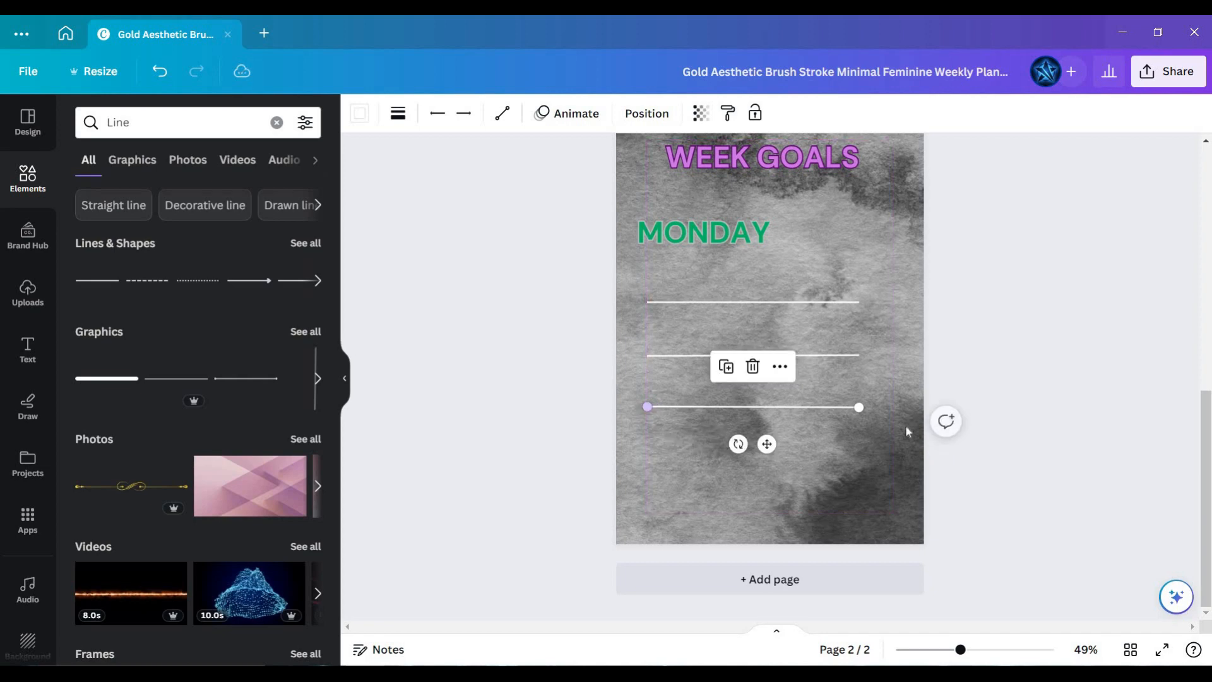
pyautogui.click(860, 440)
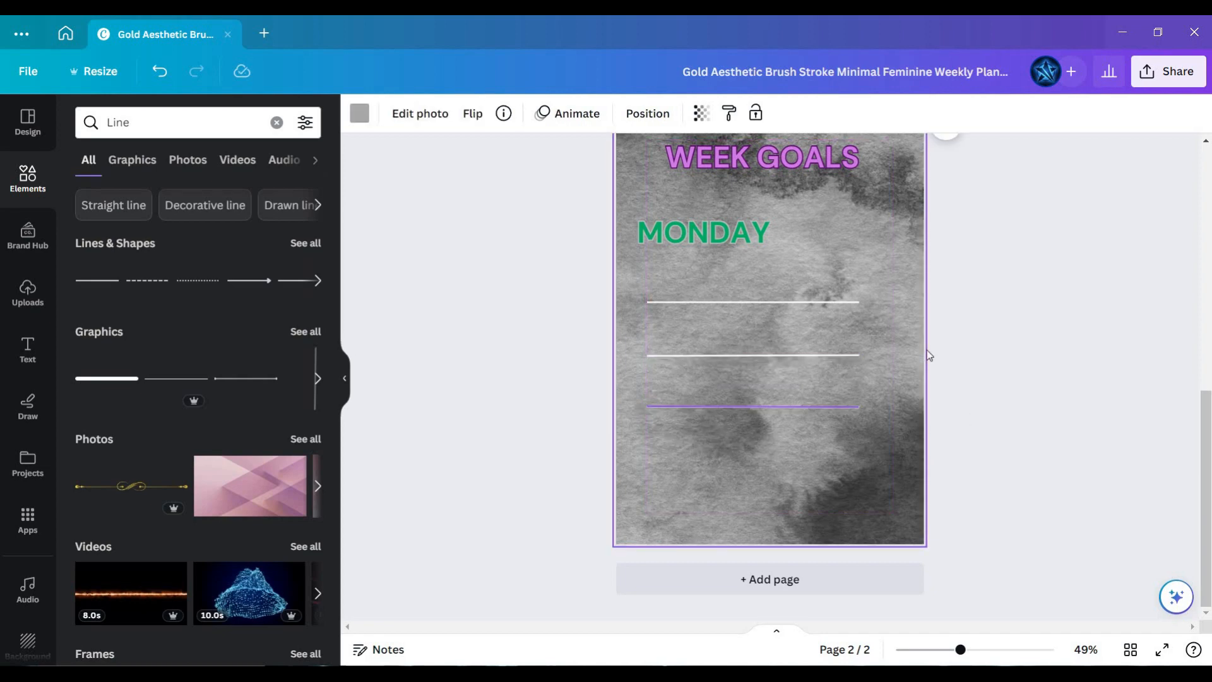
# Add a third page after the WEEK GOALS page and look through the planner's pages.
pyautogui.click(786, 582)
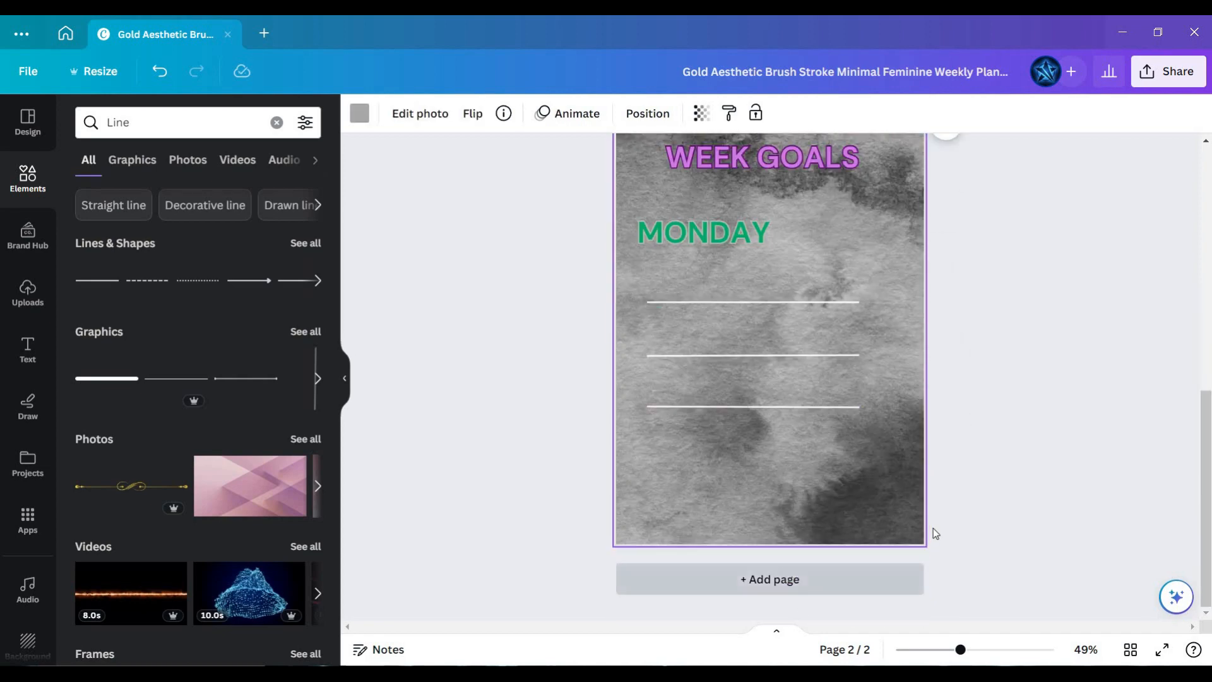
pyautogui.scroll(8, 869, 443)
pyautogui.scroll(4, 858, 445)
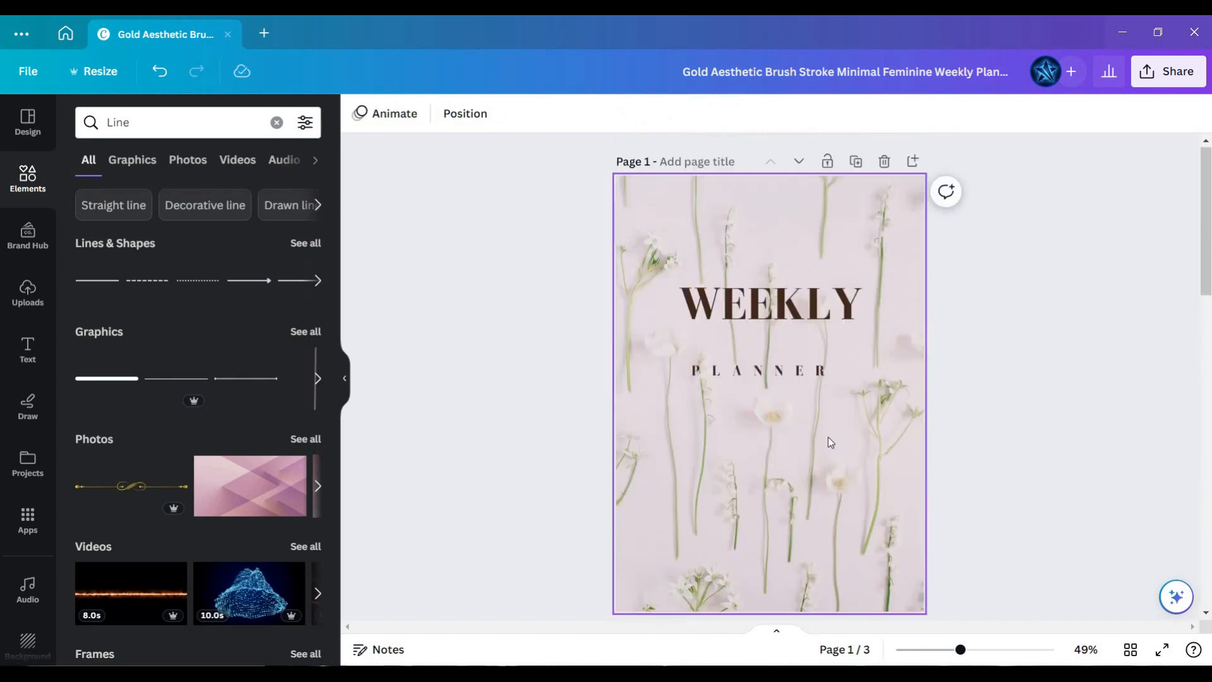
pyautogui.scroll(-7, 789, 449)
pyautogui.scroll(-8, 789, 450)
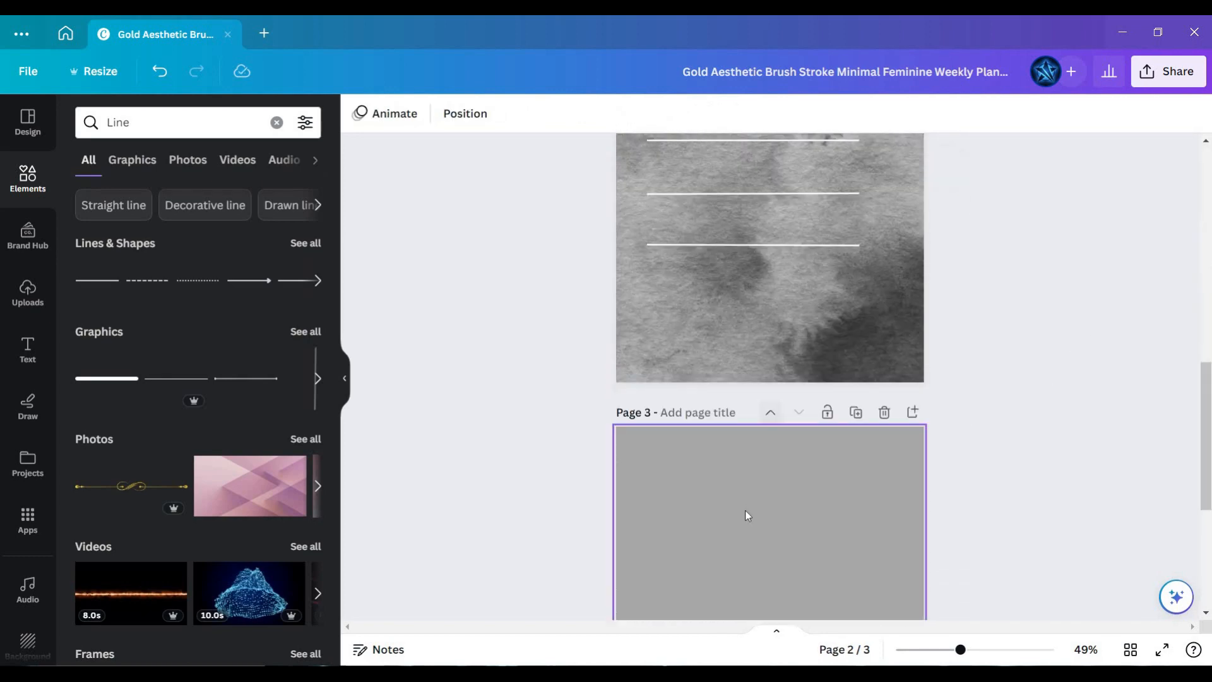
# Browse the backgrounds and apply the white textured one under All results to page 3.
pyautogui.scroll(-1, 35, 623)
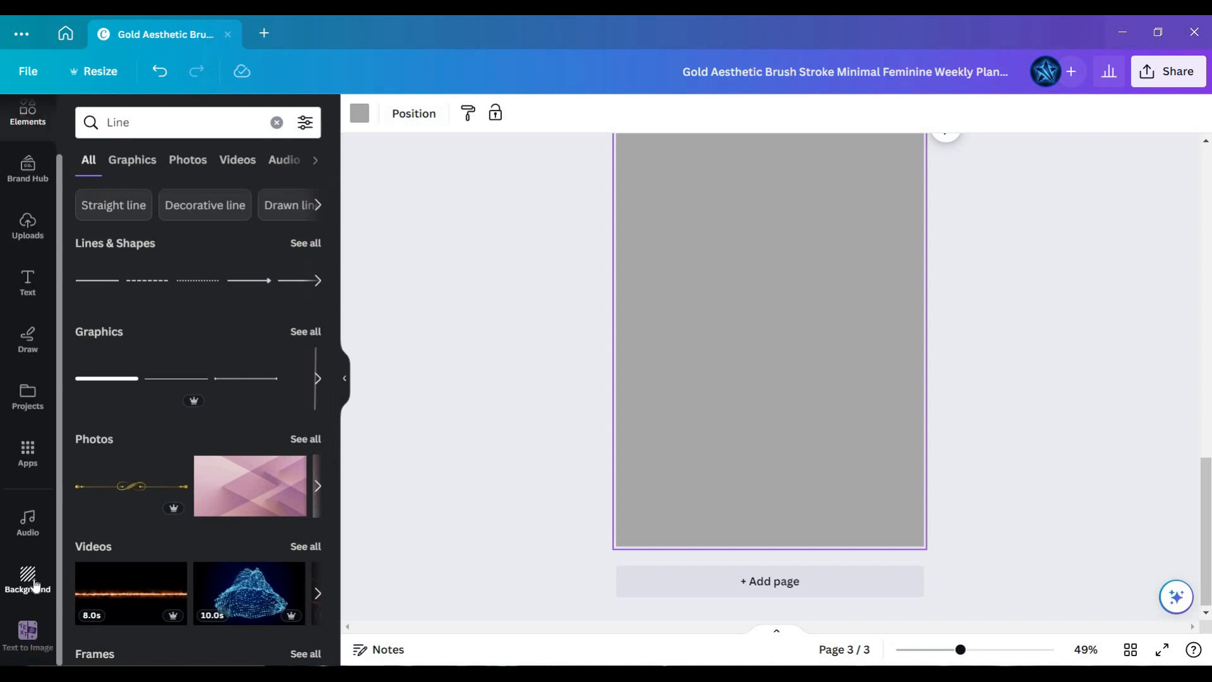
pyautogui.click(28, 579)
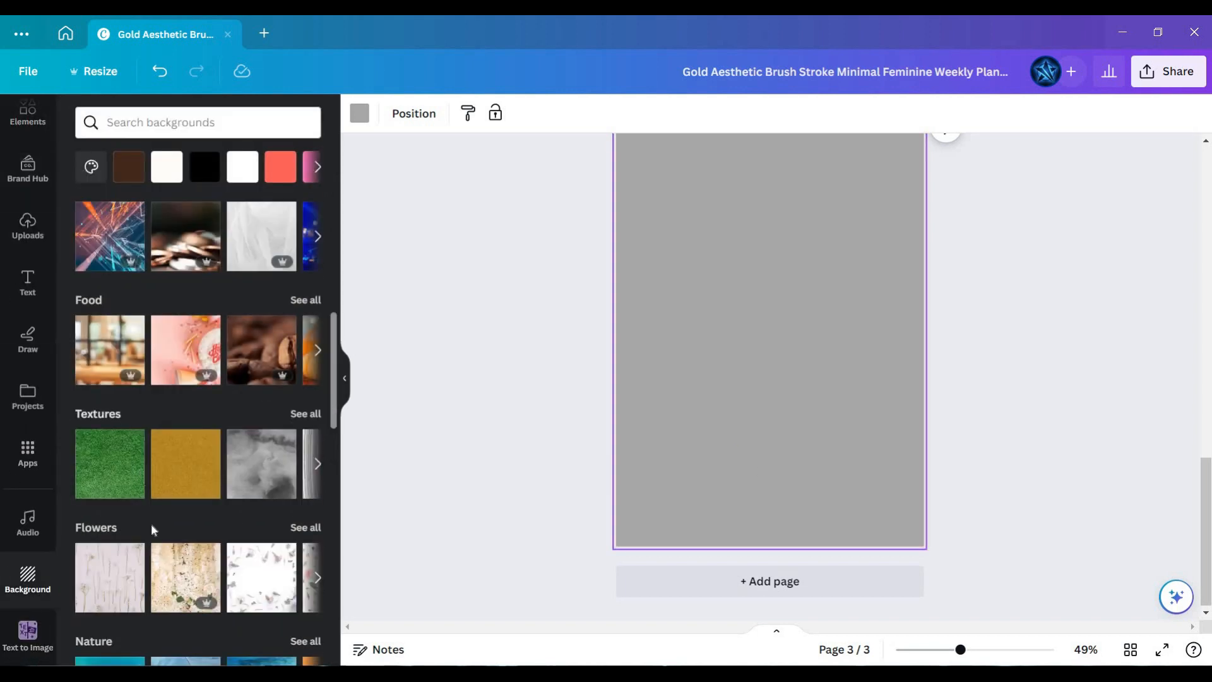
pyautogui.scroll(-4, 169, 480)
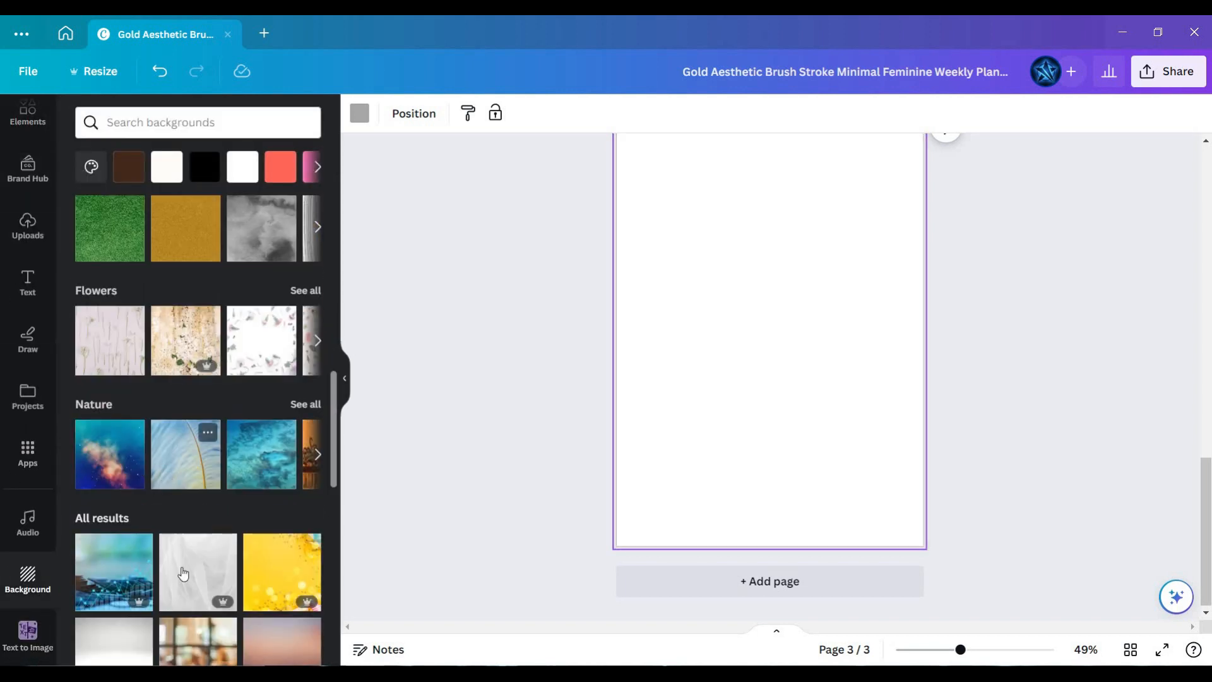
pyautogui.click(200, 556)
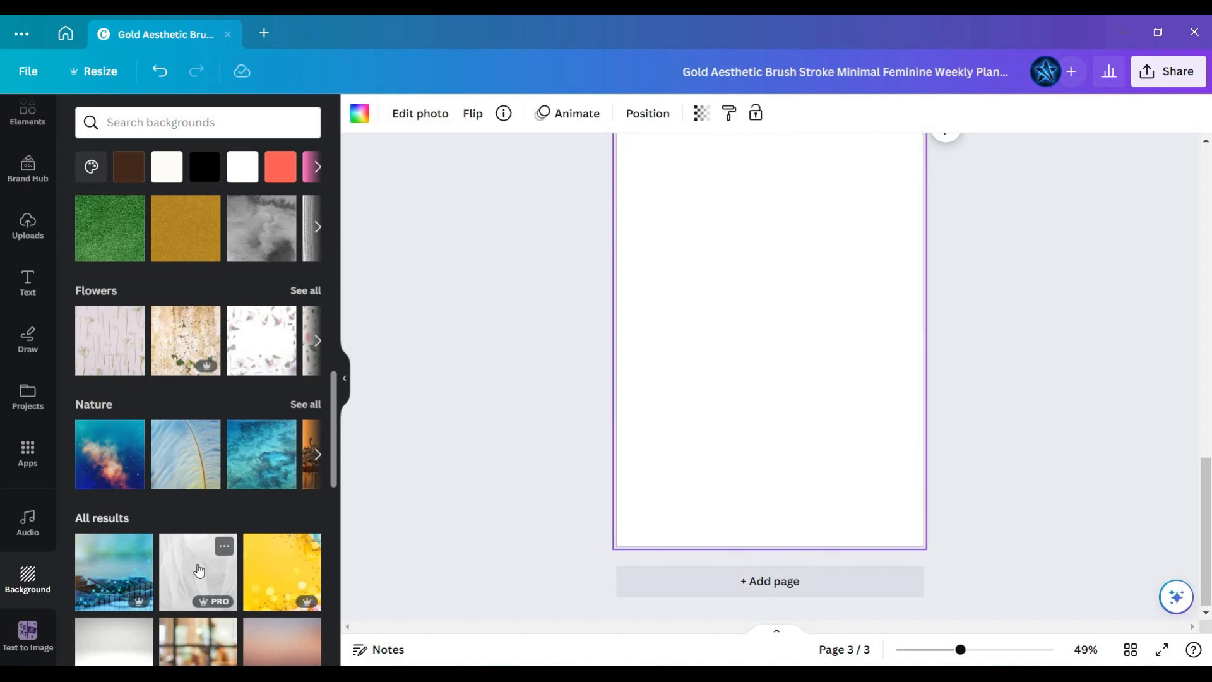
# Try the turquoise water background from the Nature group on page 3.
pyautogui.scroll(2, 200, 541)
pyautogui.scroll(-2, 299, 465)
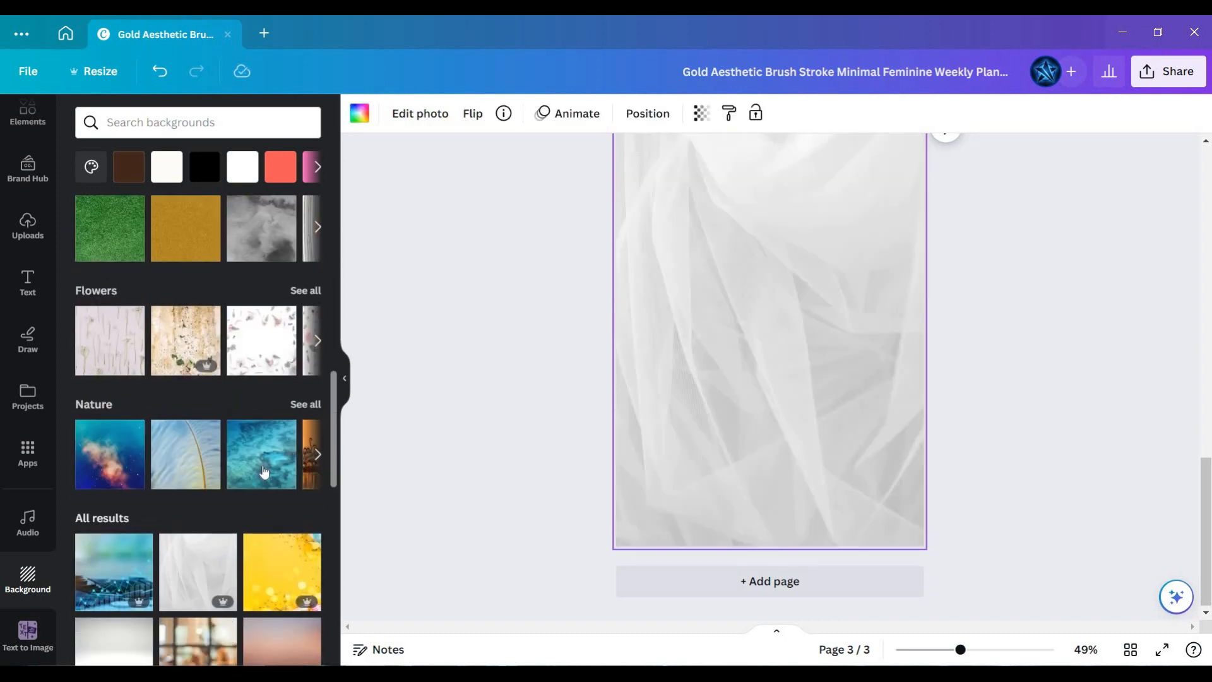
pyautogui.click(264, 472)
pyautogui.scroll(10, 244, 388)
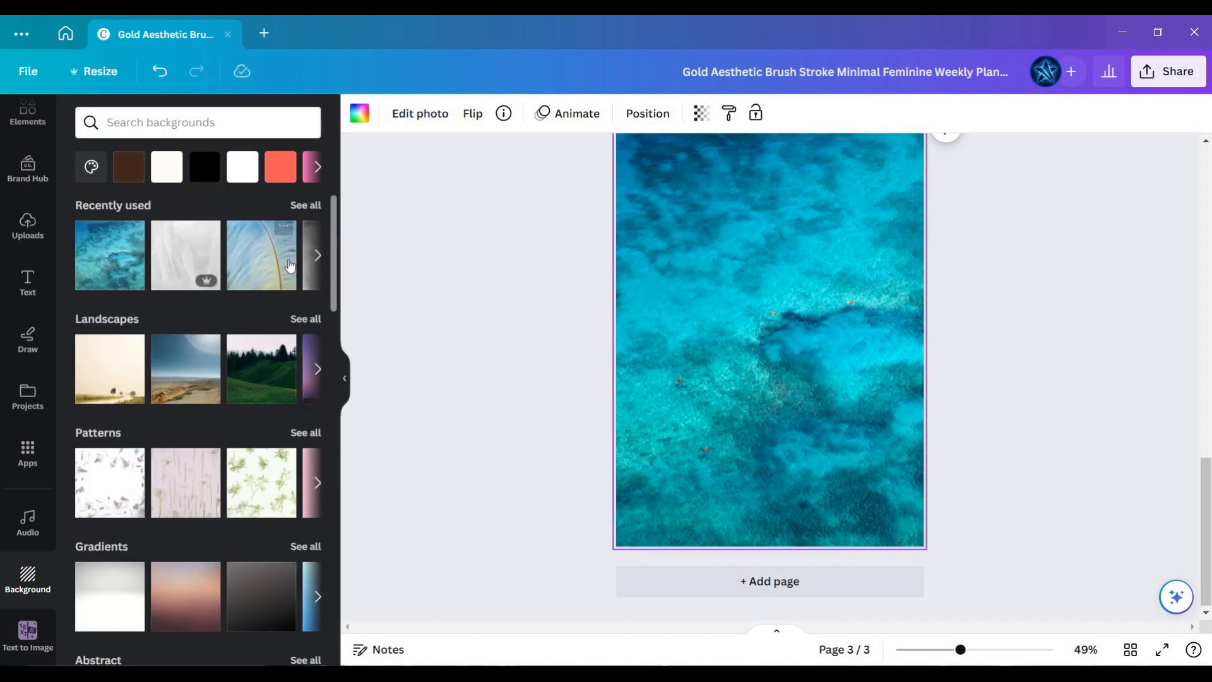
# Compare backgrounds from the full recently used collection on page 3 and apply the light blue gradient.
pyautogui.click(318, 255)
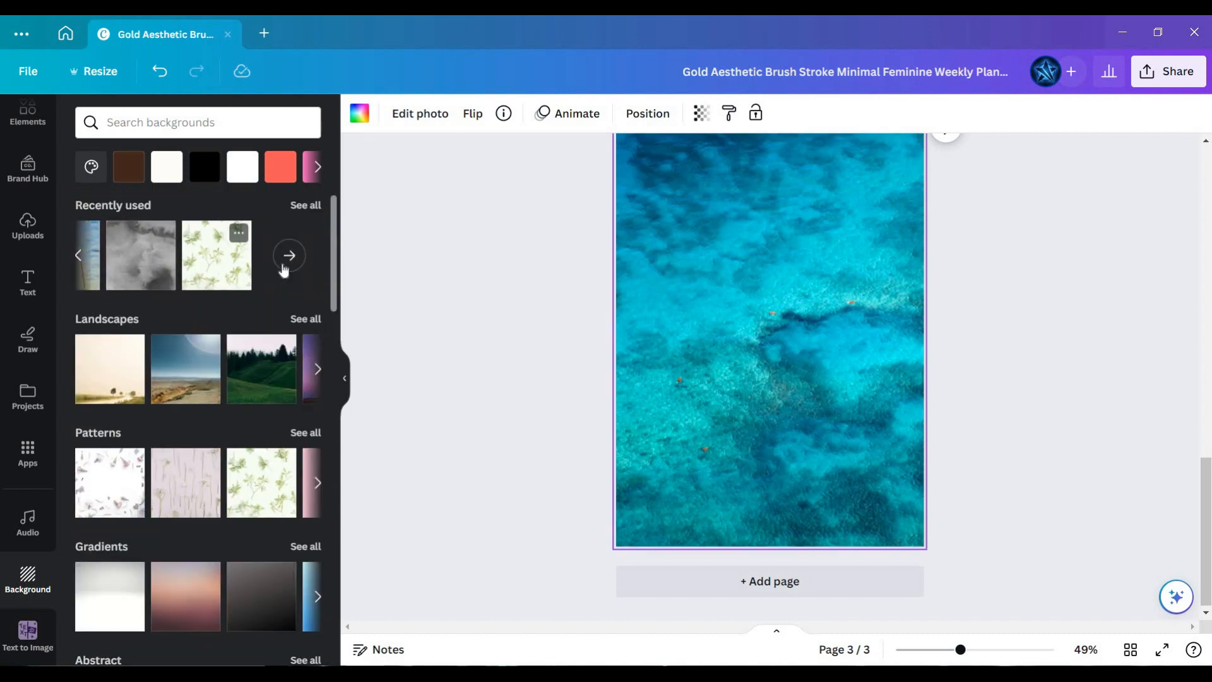
pyautogui.click(286, 260)
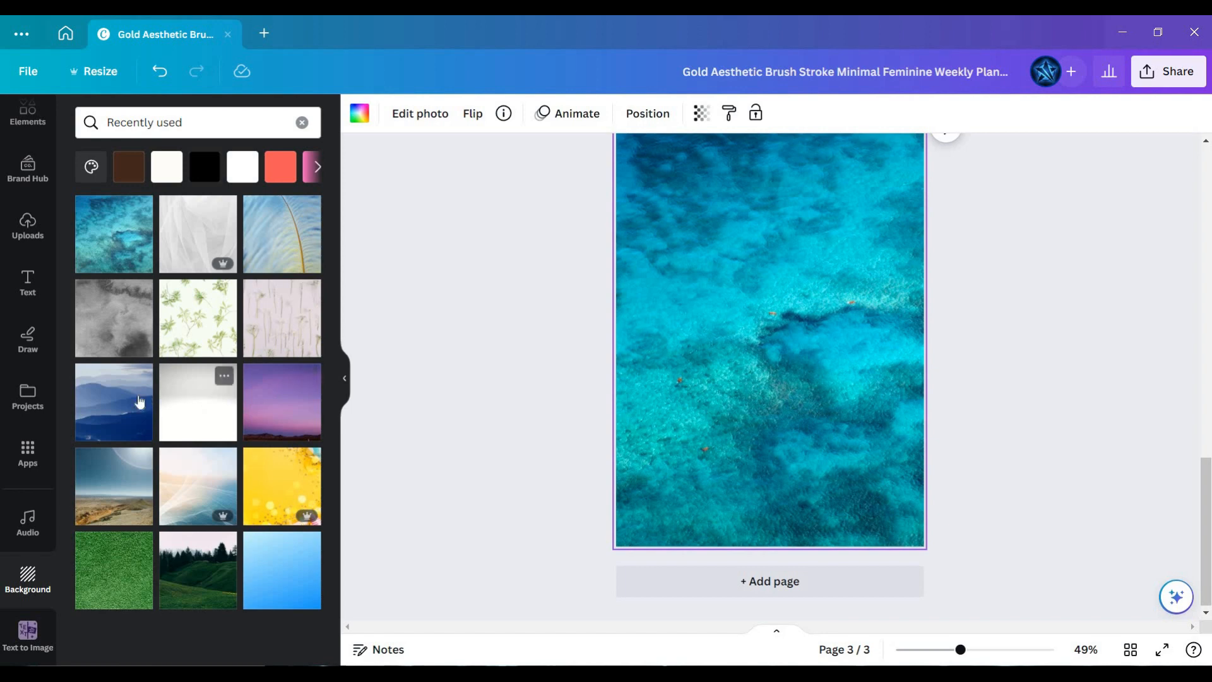
pyautogui.click(134, 402)
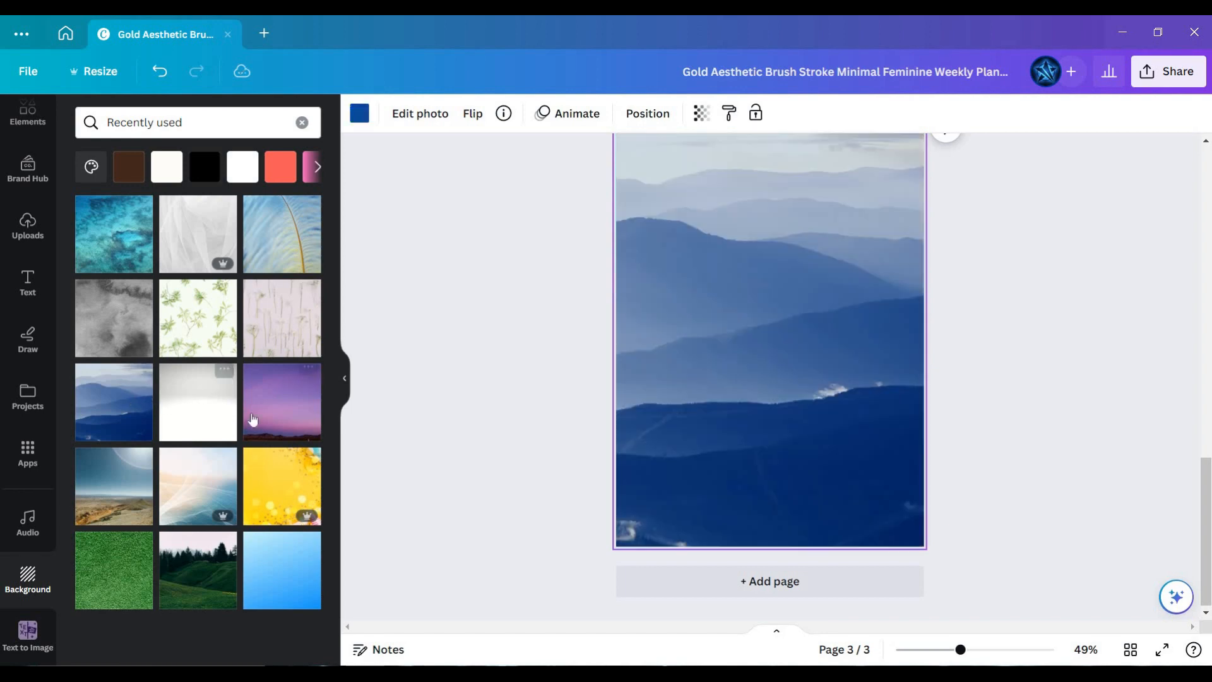
pyautogui.click(254, 419)
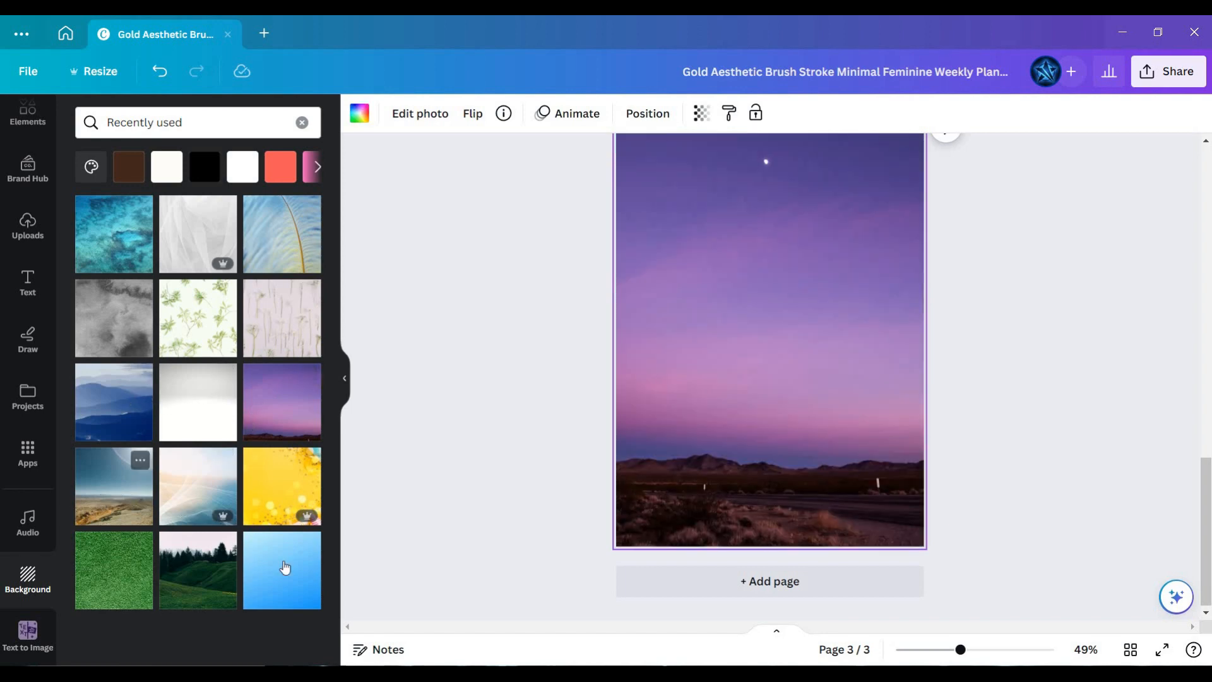
pyautogui.click(286, 568)
pyautogui.scroll(3, 991, 437)
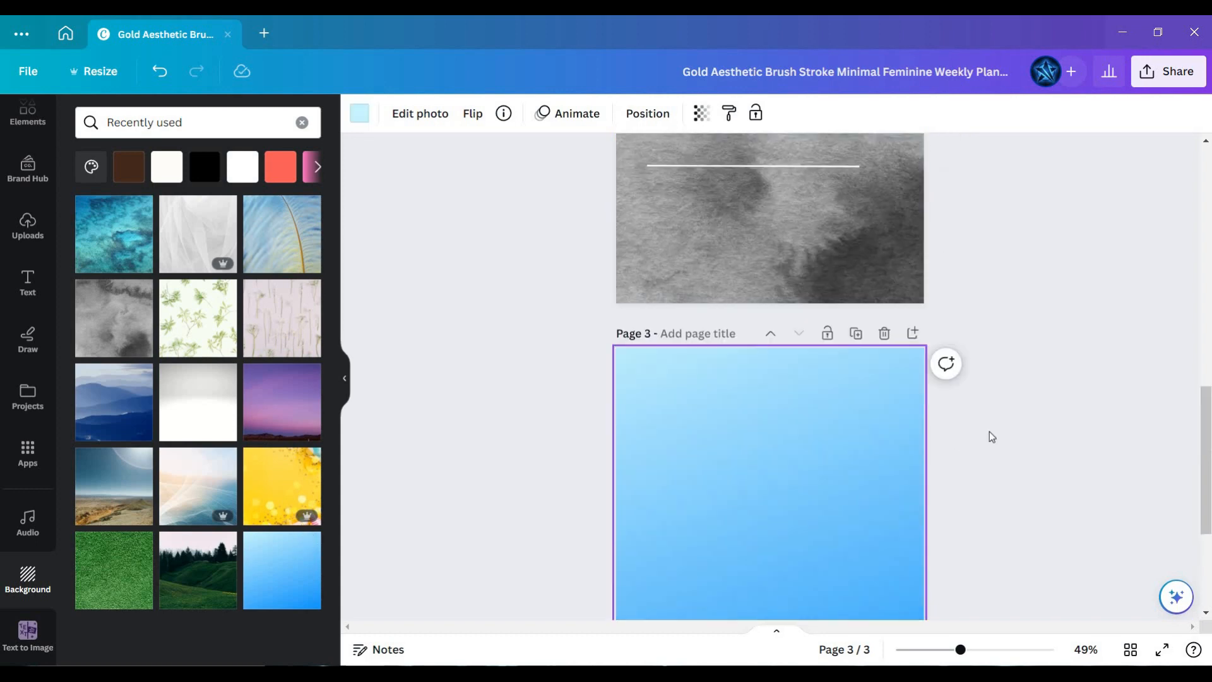
pyautogui.click(652, 438)
pyautogui.scroll(5, 752, 423)
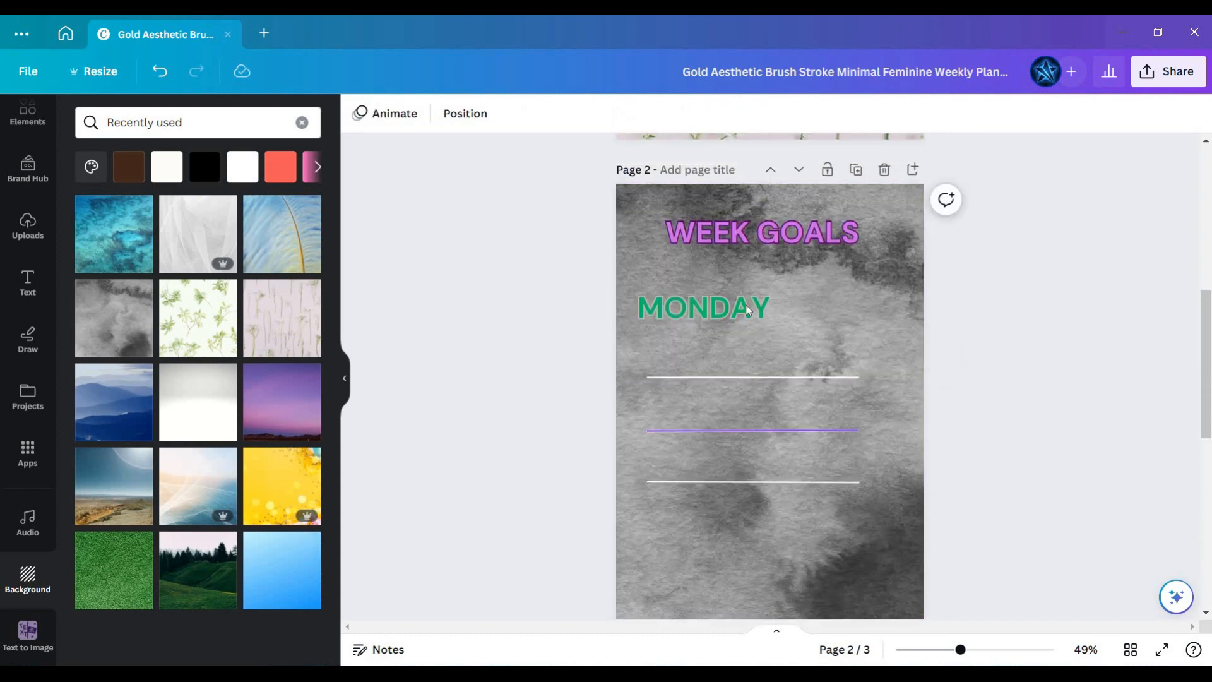
# Add a heading near the top edge of page 3 and replace its text with THUESDAY.
pyautogui.scroll(-4, 528, 468)
pyautogui.click(28, 287)
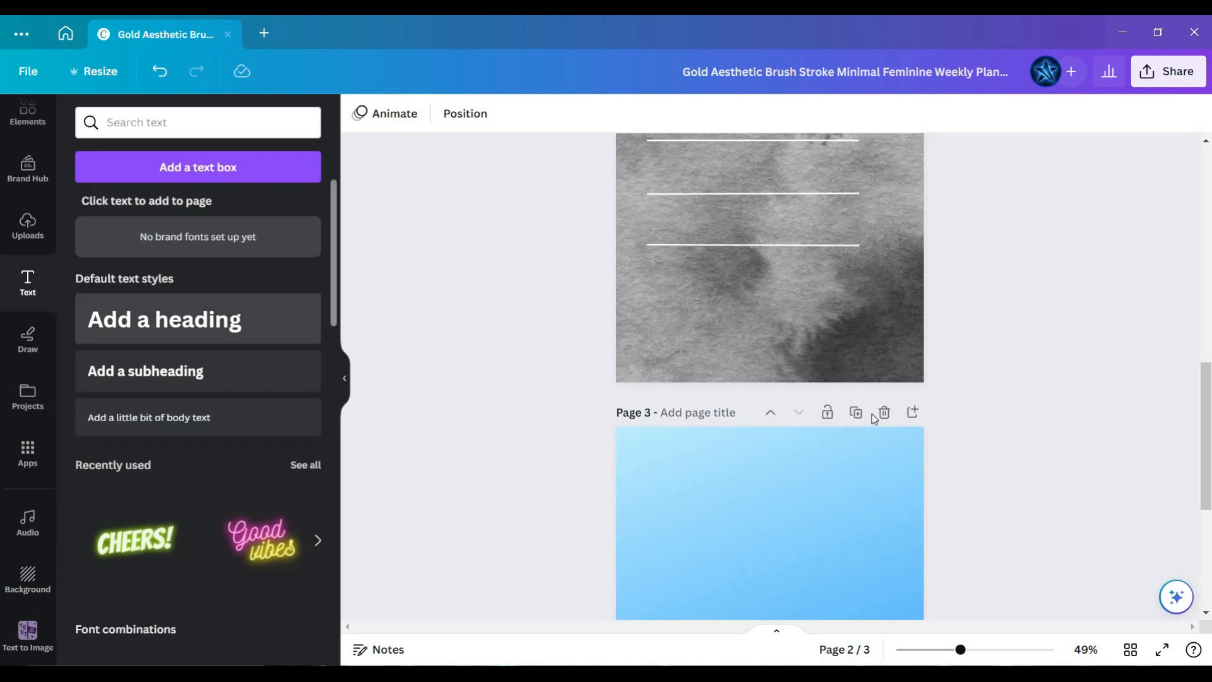
pyautogui.click(170, 328)
pyautogui.moveTo(788, 312); pyautogui.dragTo(784, 561)
pyautogui.scroll(-5, 810, 333)
pyautogui.scroll(3, 810, 333)
pyautogui.doubleClick(803, 334)
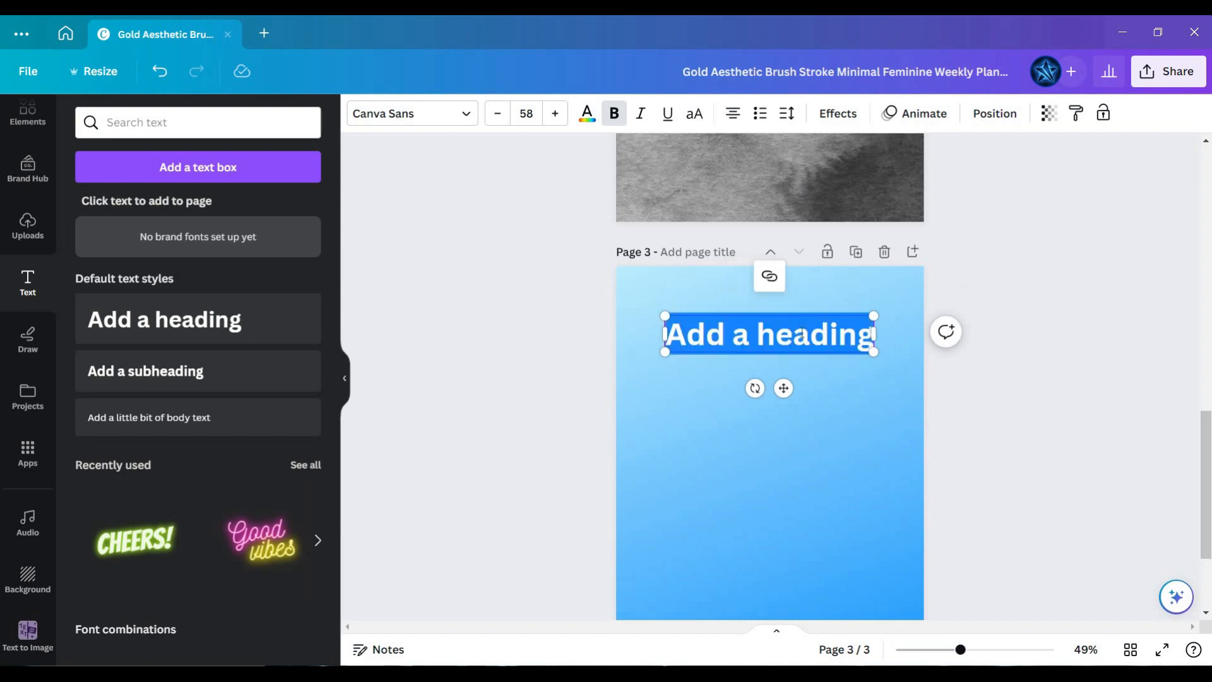
pyautogui.press('BackSpace')
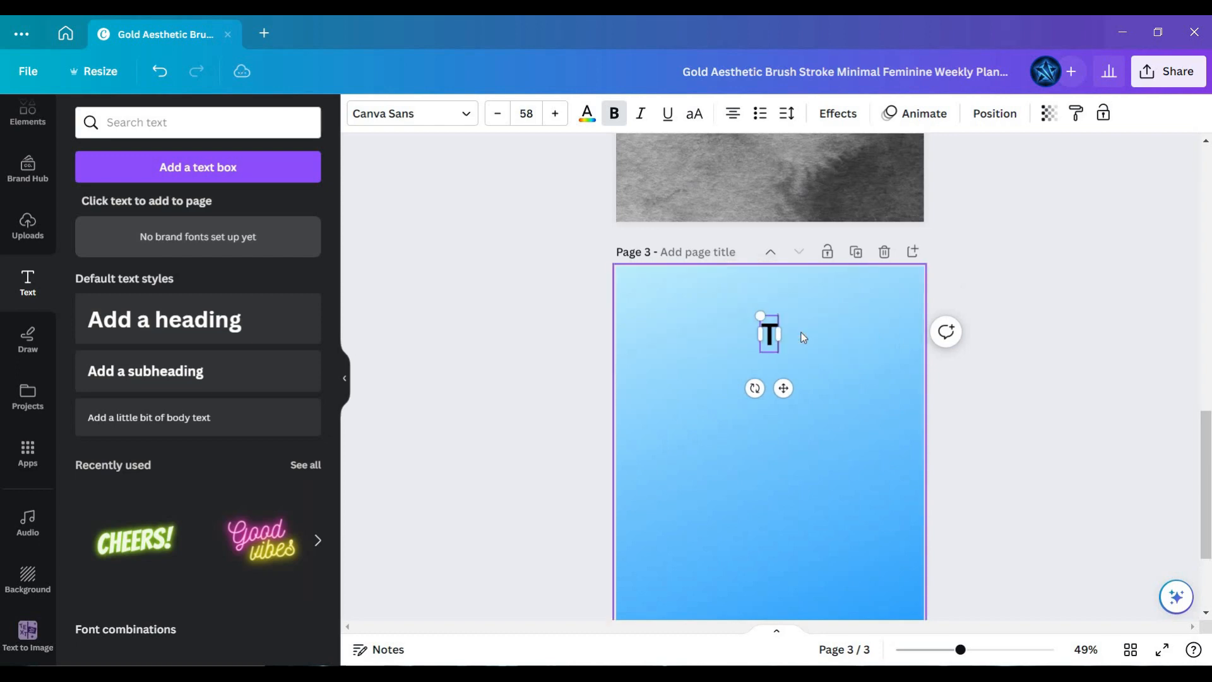
pyautogui.write('THUES')
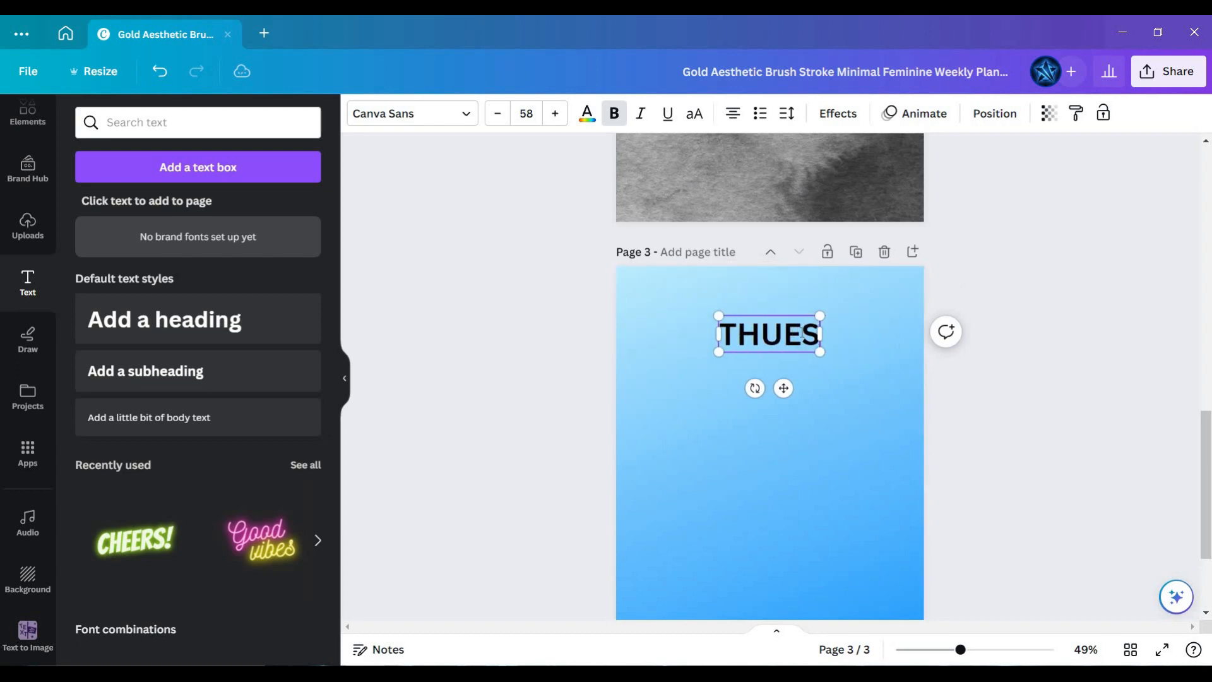
pyautogui.write('DAY')
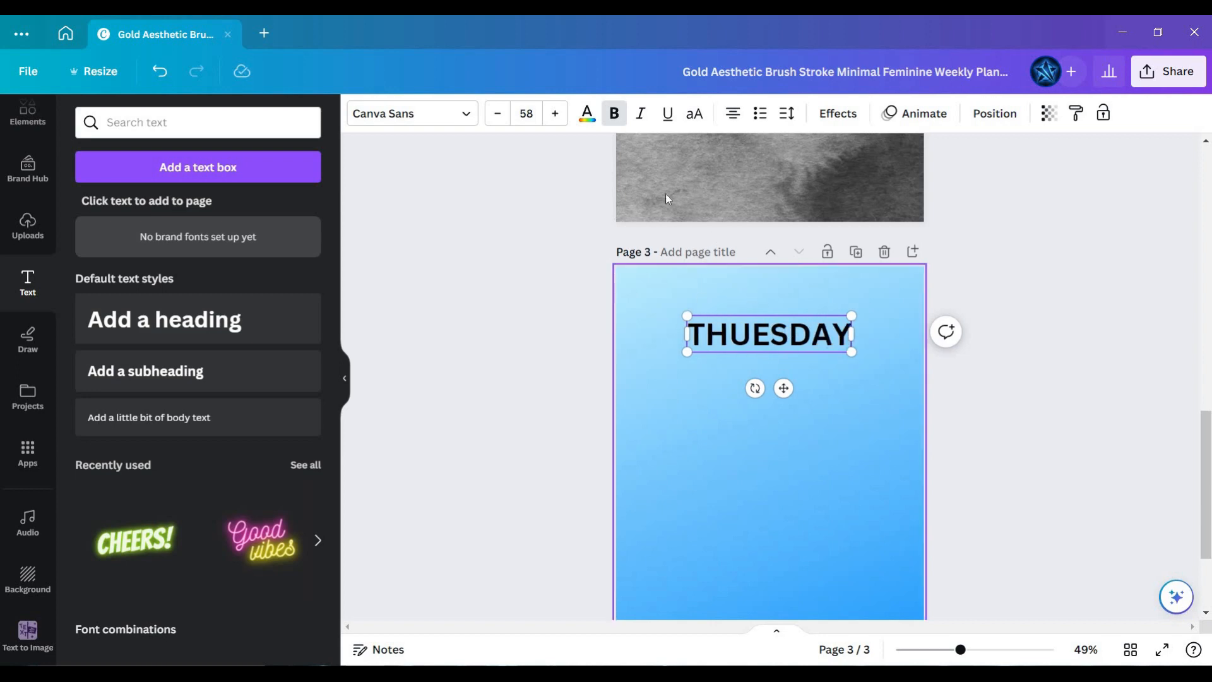
# Compare the recommended fonts on the THUESDAY heading and set it to Inter.
pyautogui.click(444, 114)
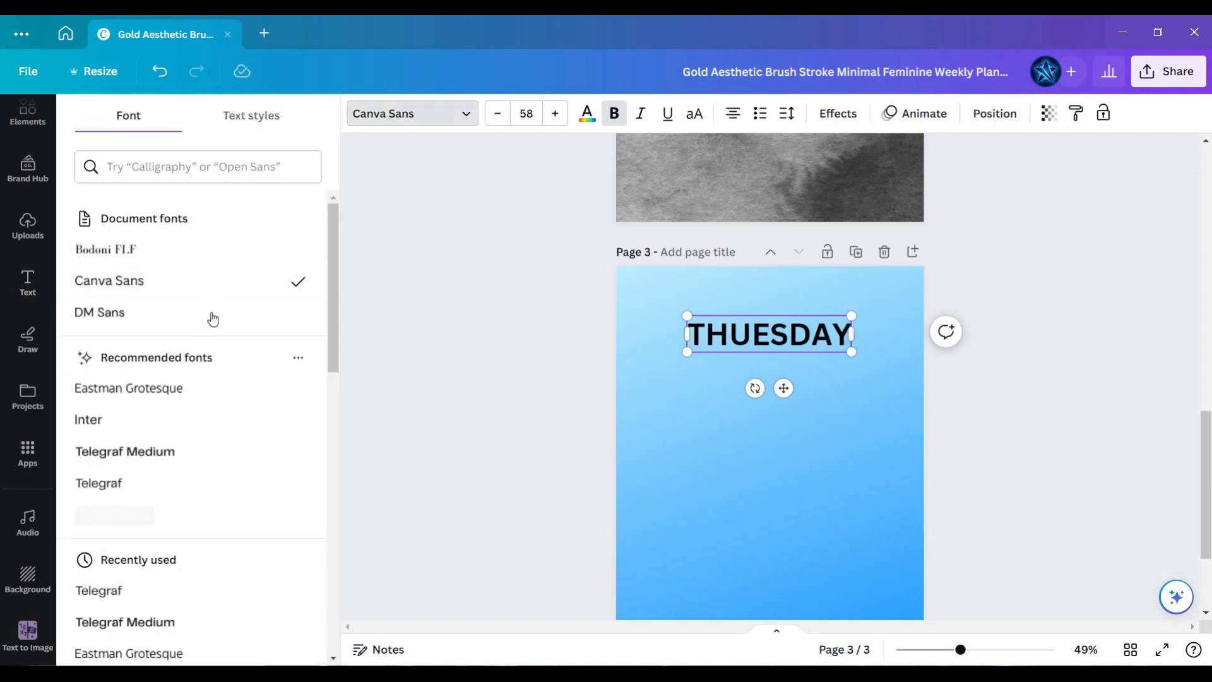
pyautogui.click(176, 392)
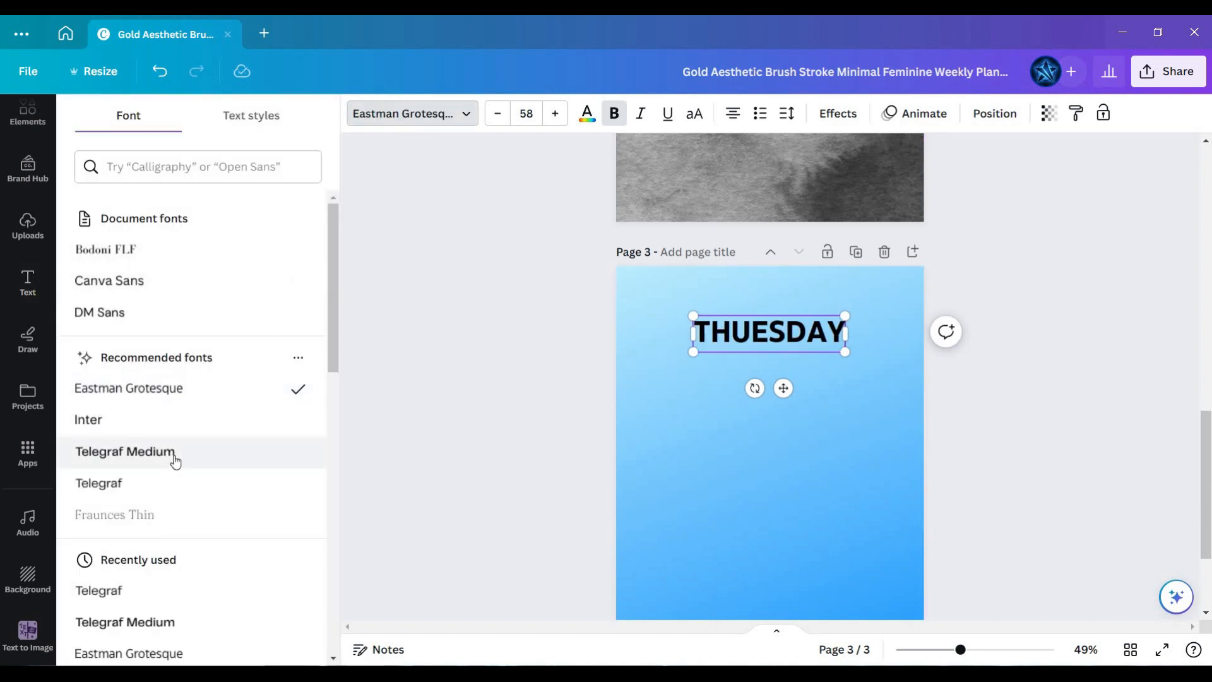
pyautogui.click(175, 456)
pyautogui.click(166, 430)
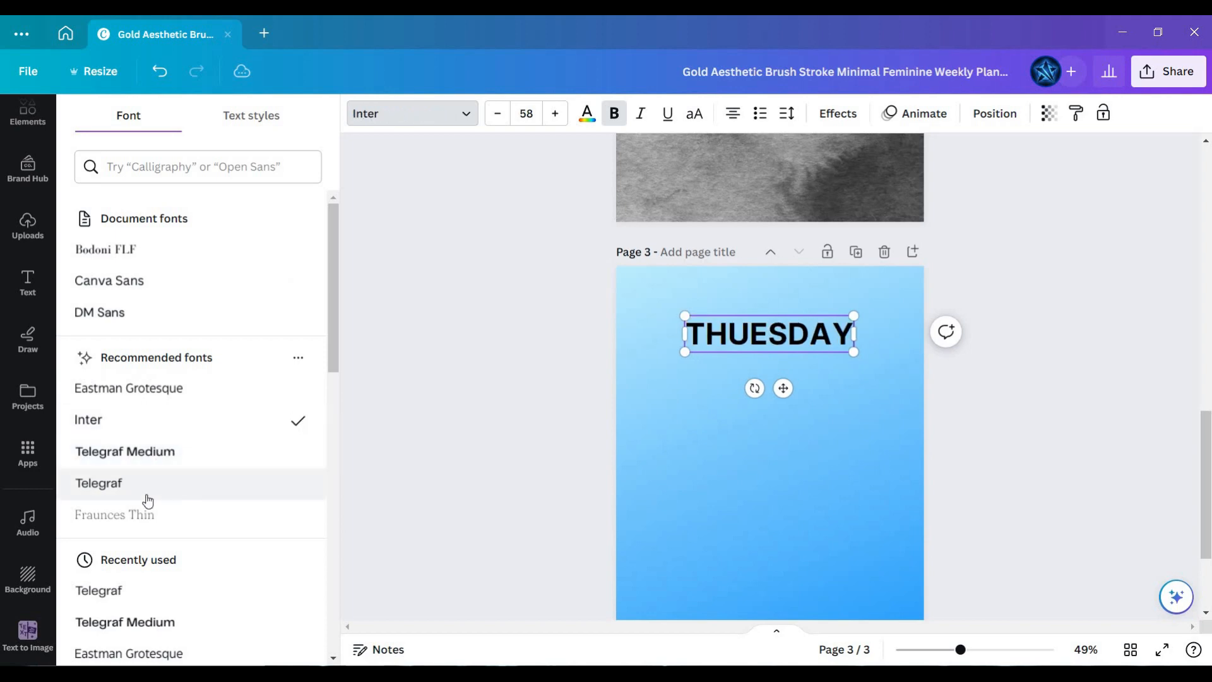
pyautogui.click(147, 499)
pyautogui.click(151, 452)
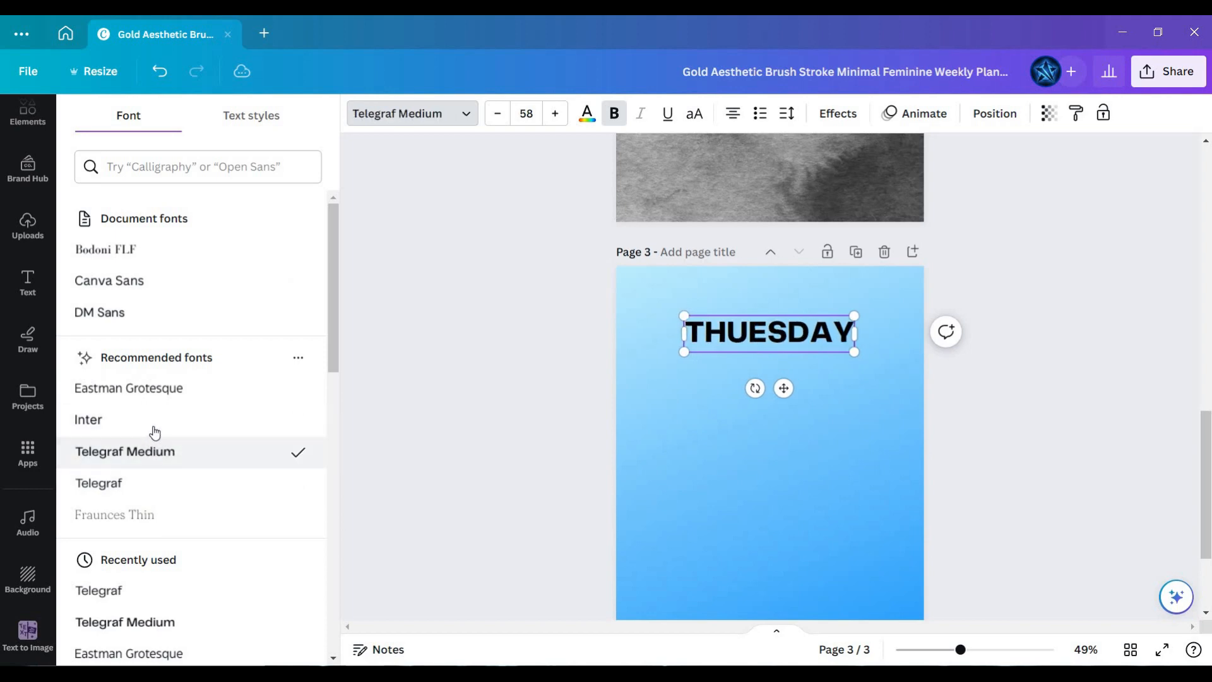
pyautogui.click(235, 417)
# Compare the Outline, Neon and Splice text effects on the THUESDAY heading and apply Splice.
pyautogui.scroll(10, 725, 355)
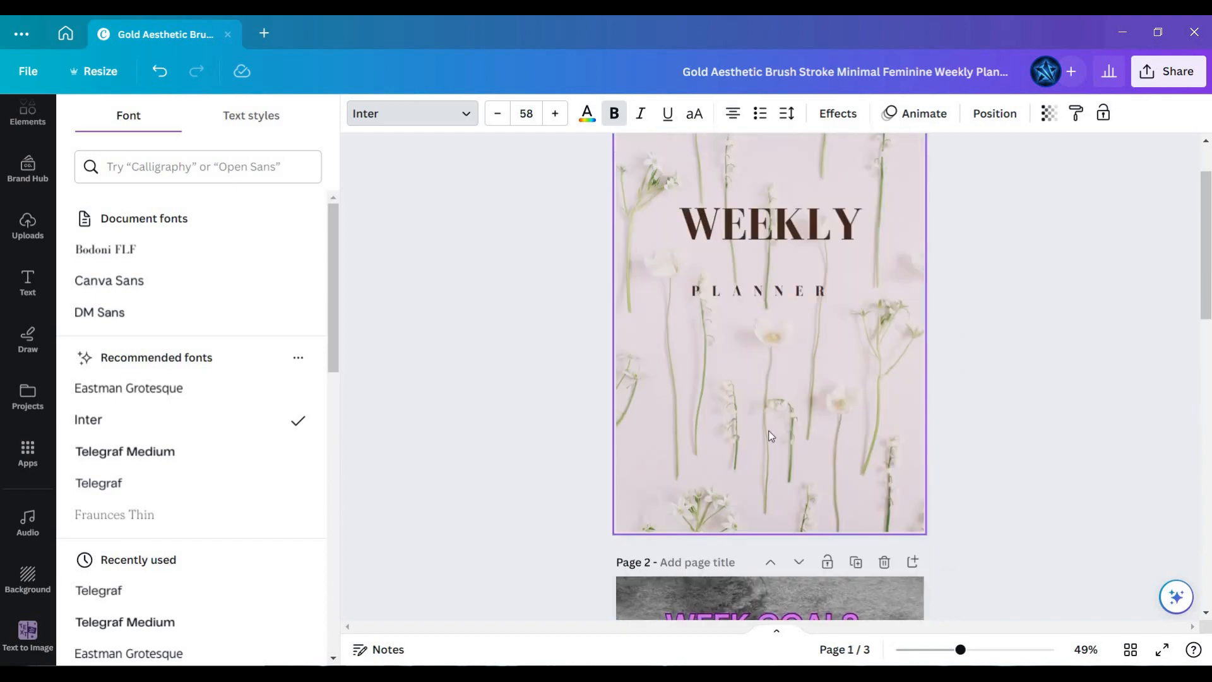
pyautogui.scroll(-10, 762, 172)
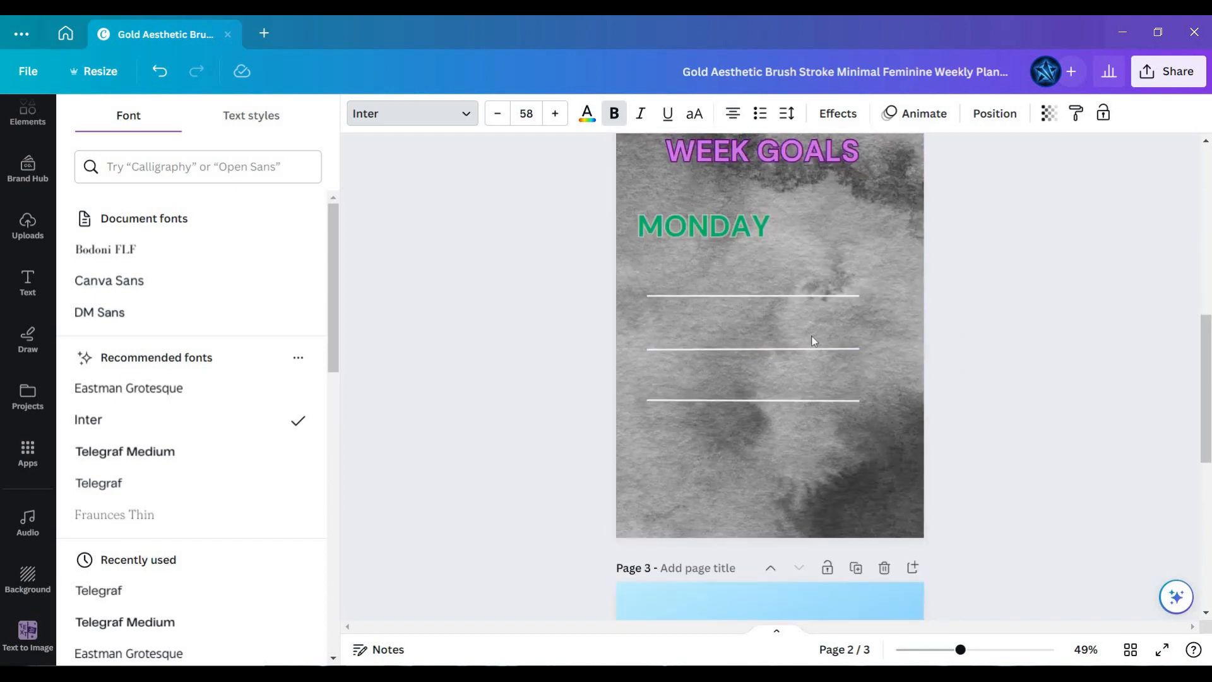
pyautogui.scroll(-3, 831, 297)
pyautogui.scroll(1, 551, 135)
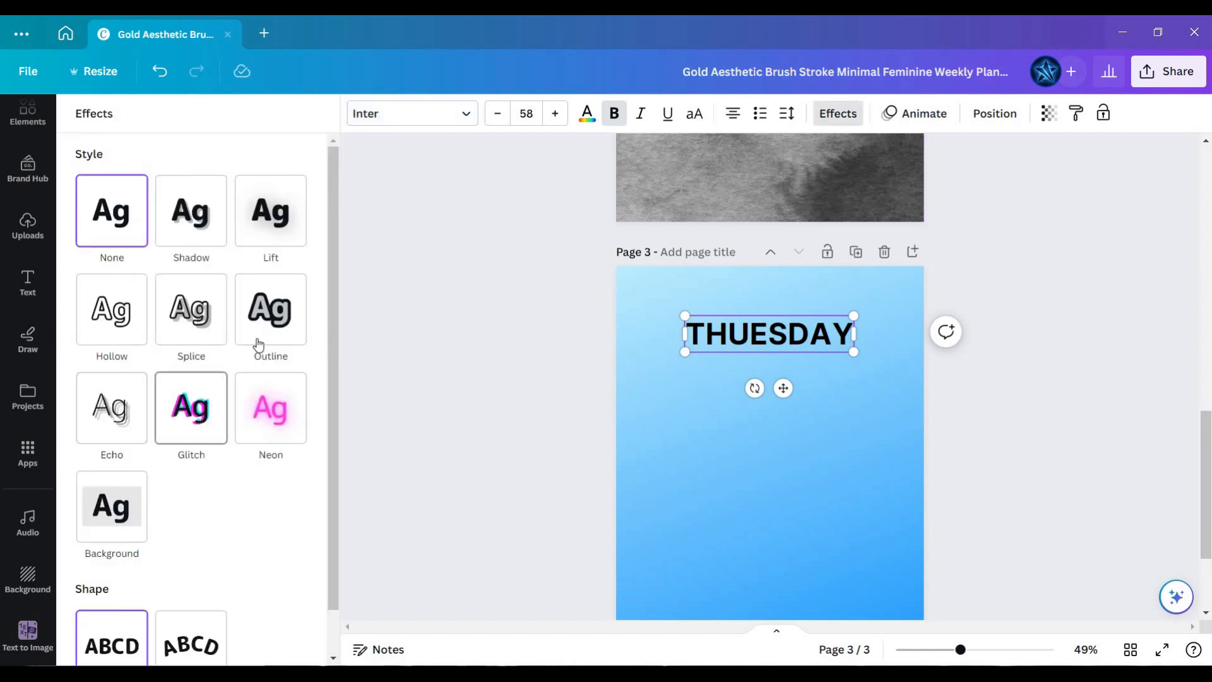
pyautogui.click(243, 331)
pyautogui.click(241, 328)
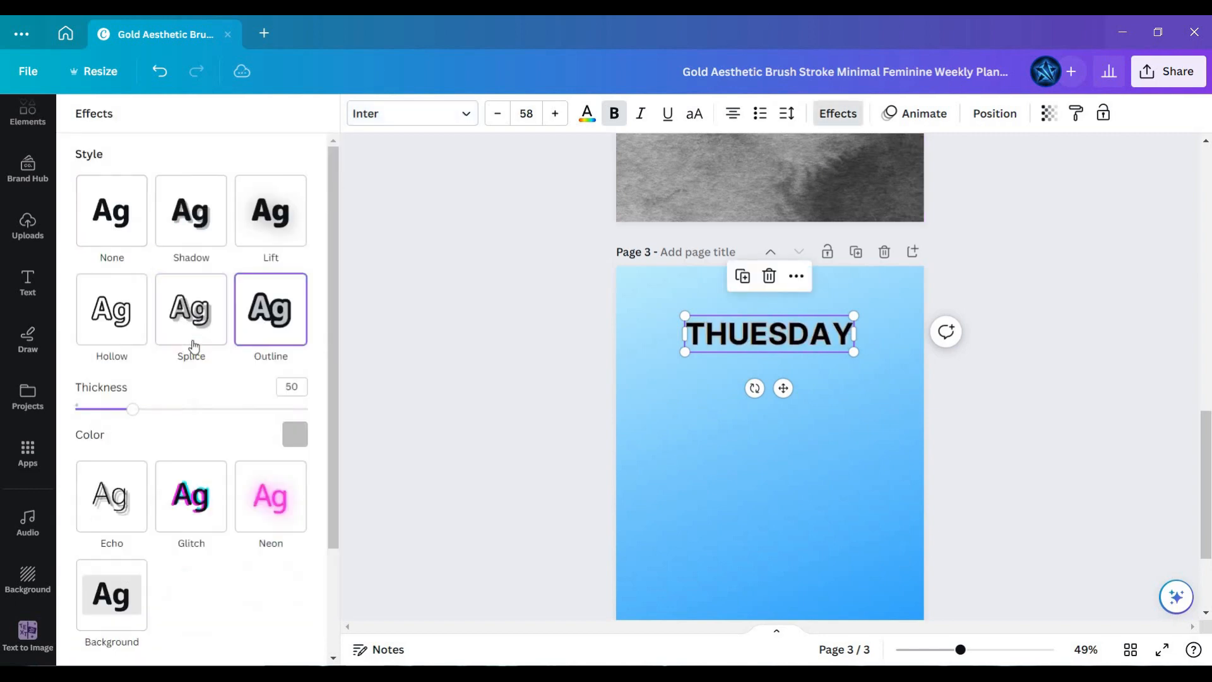
pyautogui.click(193, 343)
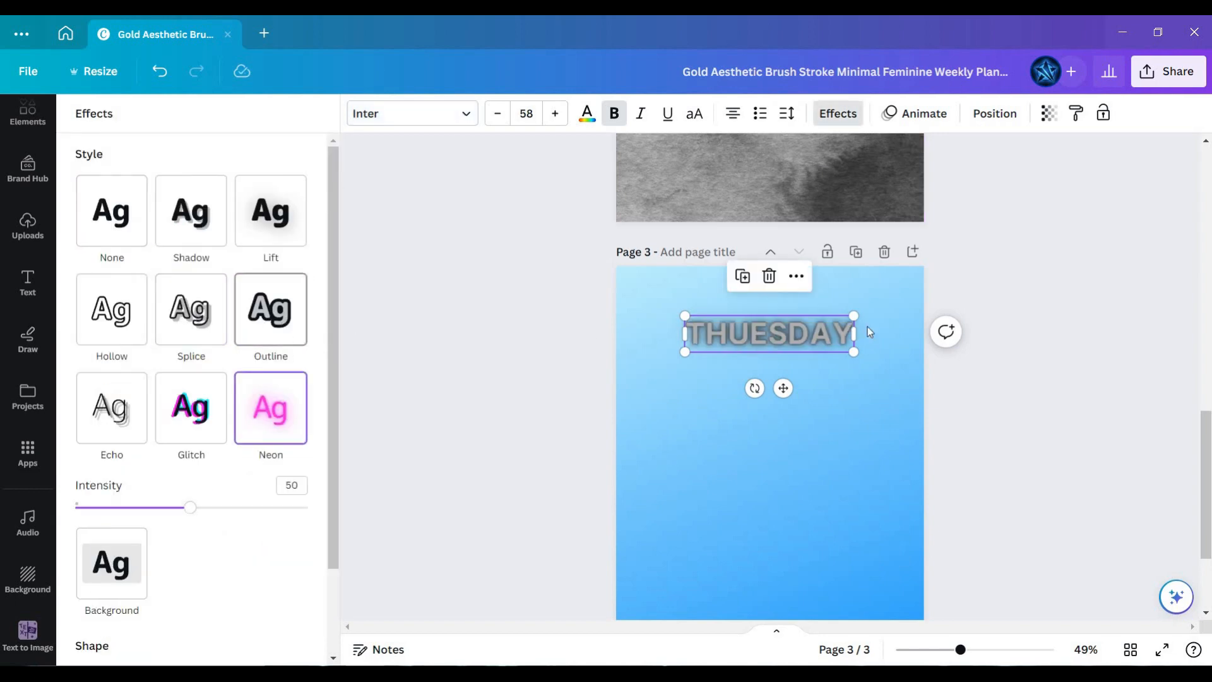
pyautogui.click(216, 320)
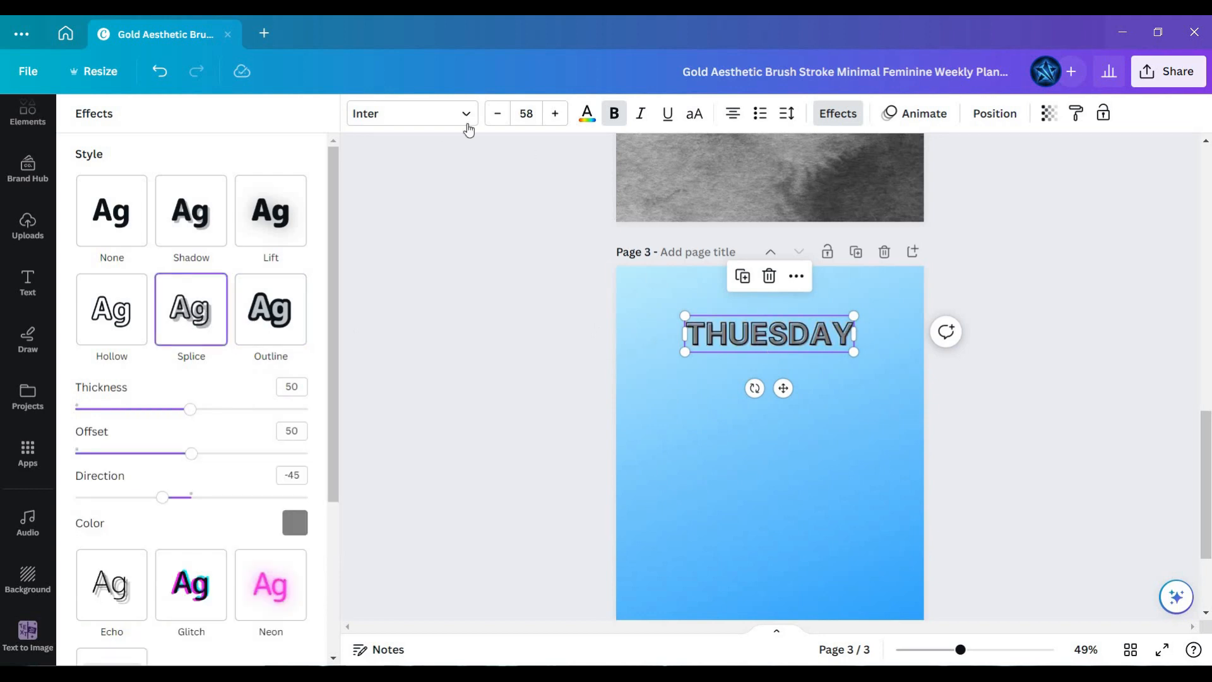
# Try red, coral and black as the text color of the THUESDAY heading.
pyautogui.click(295, 523)
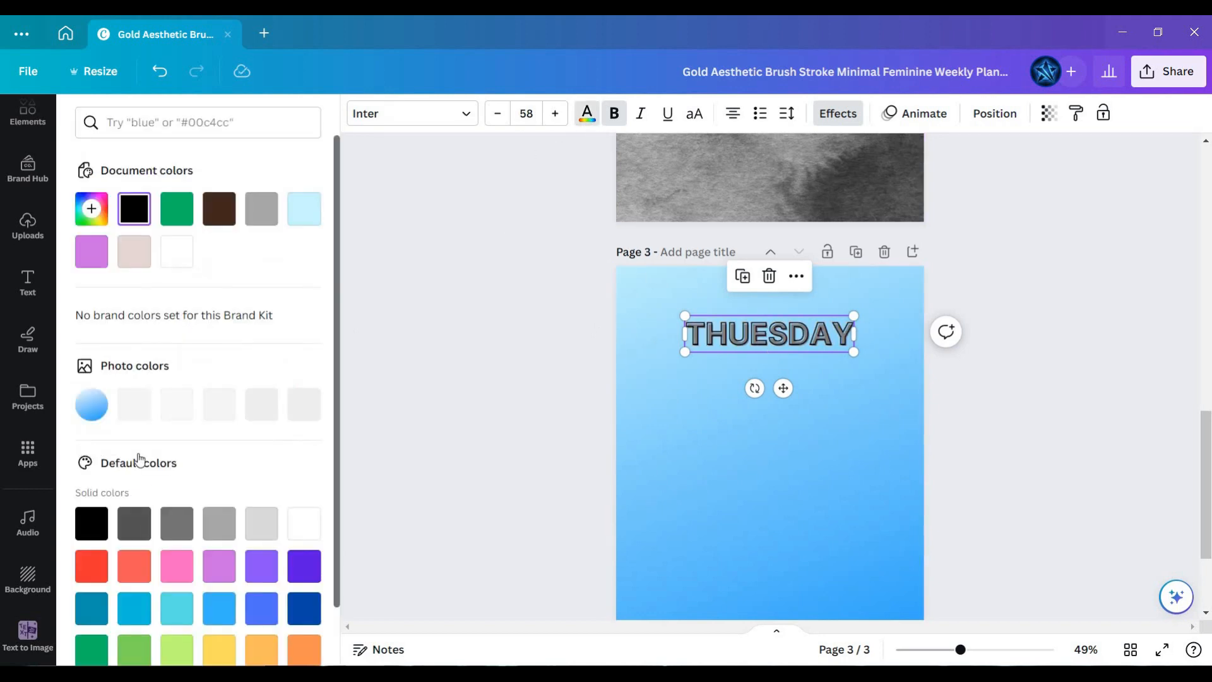
pyautogui.scroll(-2, 136, 480)
pyautogui.click(135, 501)
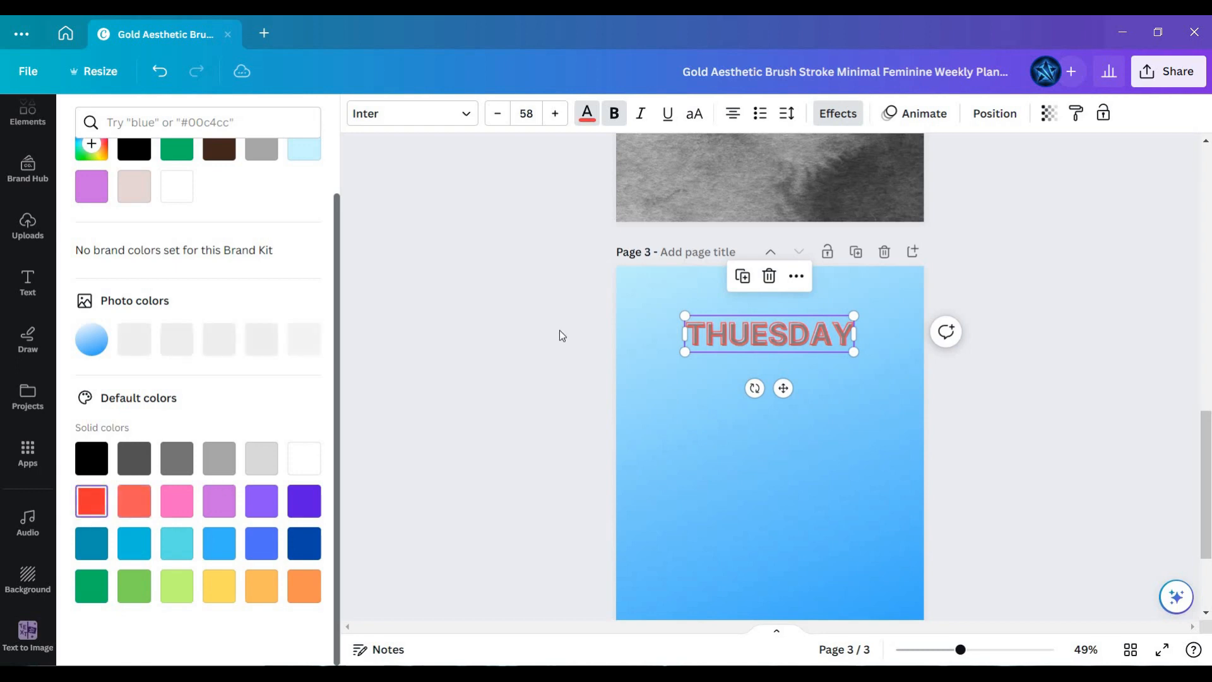
pyautogui.click(733, 382)
pyautogui.click(787, 344)
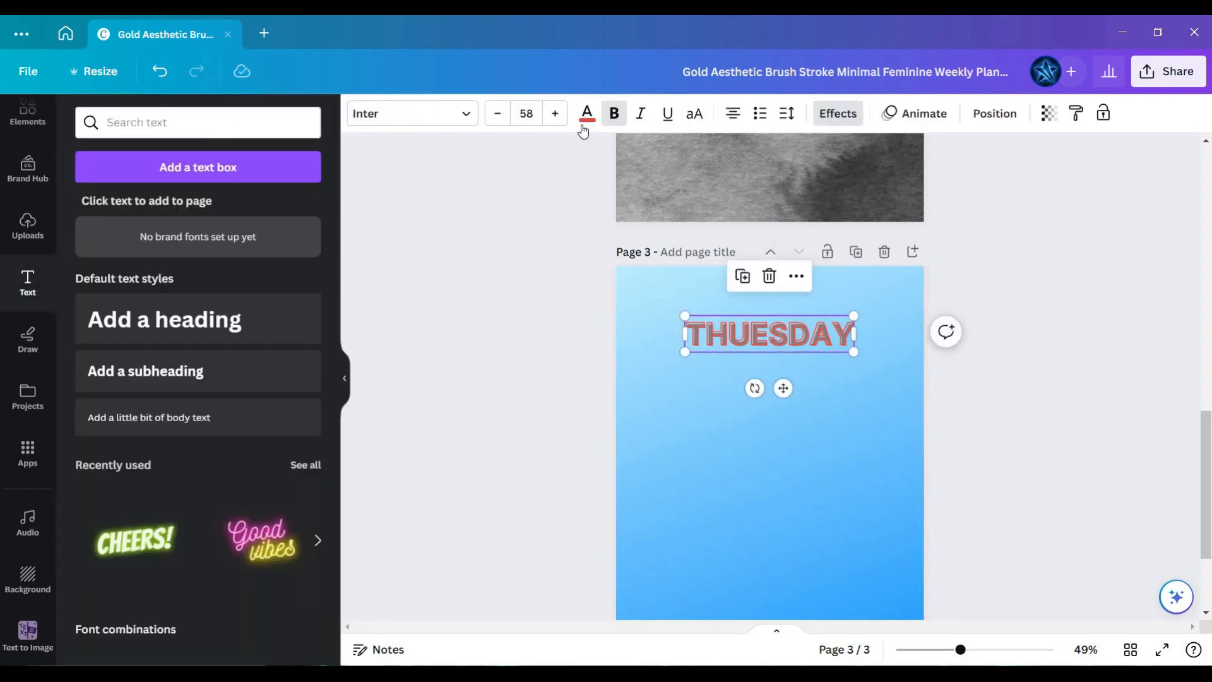
pyautogui.click(128, 564)
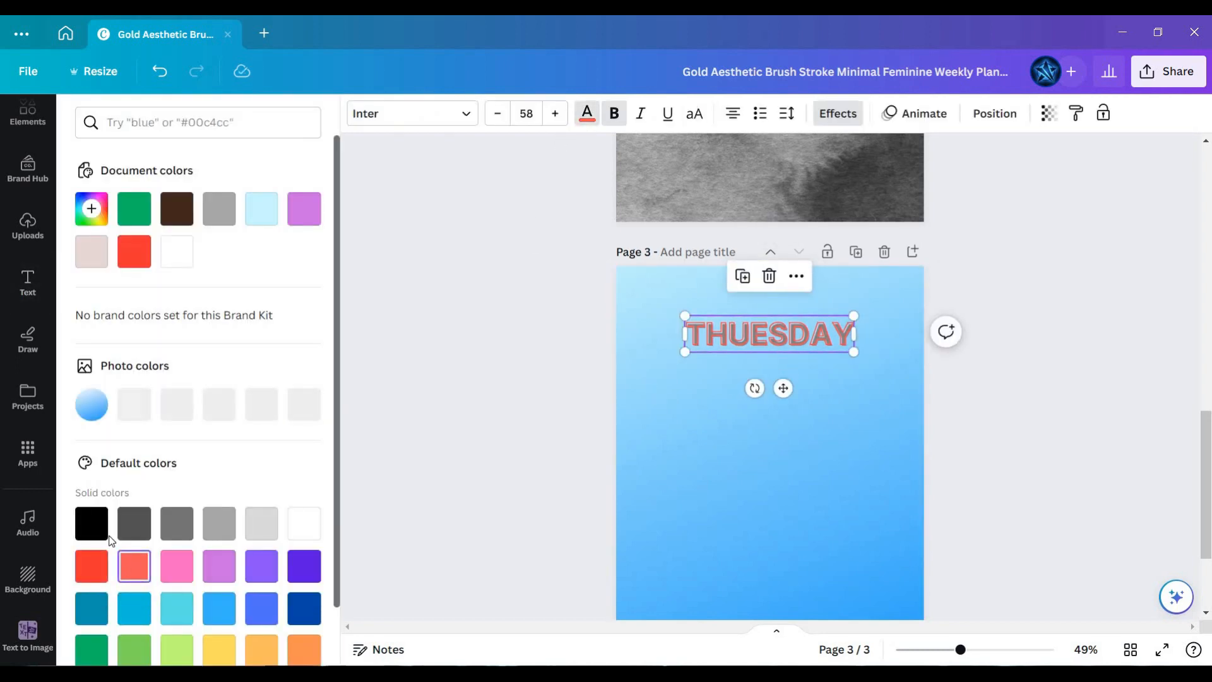
pyautogui.click(92, 535)
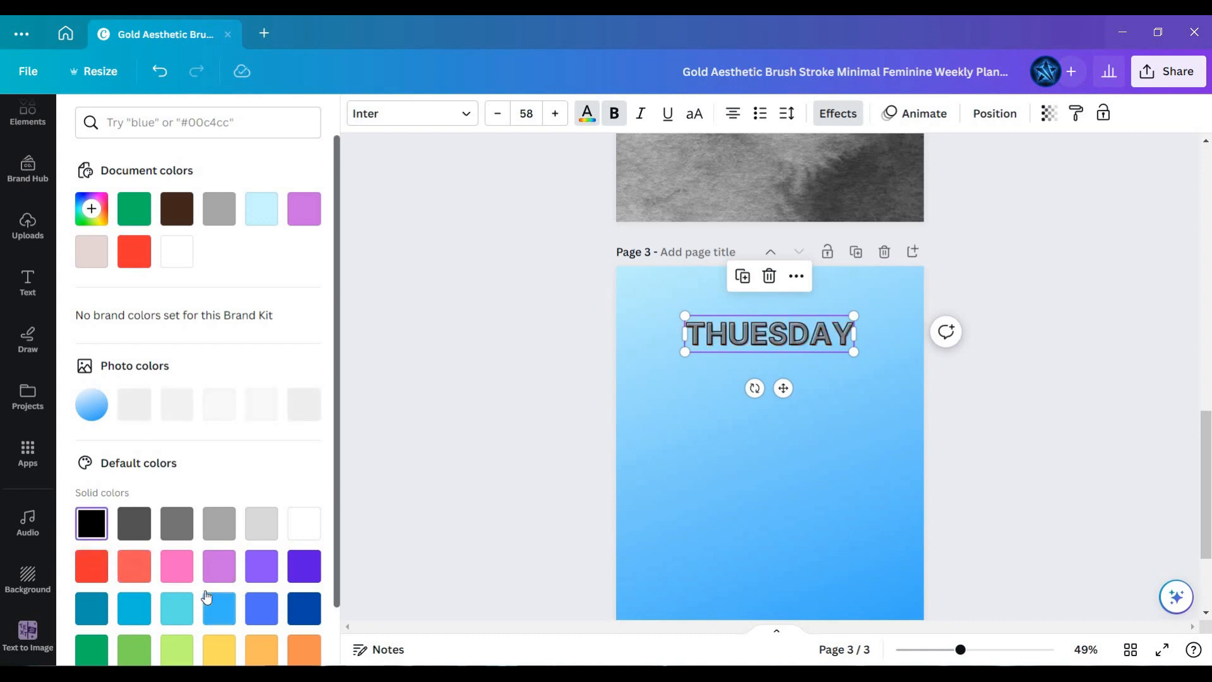
# Compare yellow and green default colors on the THUESDAY heading and set its text to light green.
pyautogui.scroll(-1, 209, 597)
pyautogui.click(212, 599)
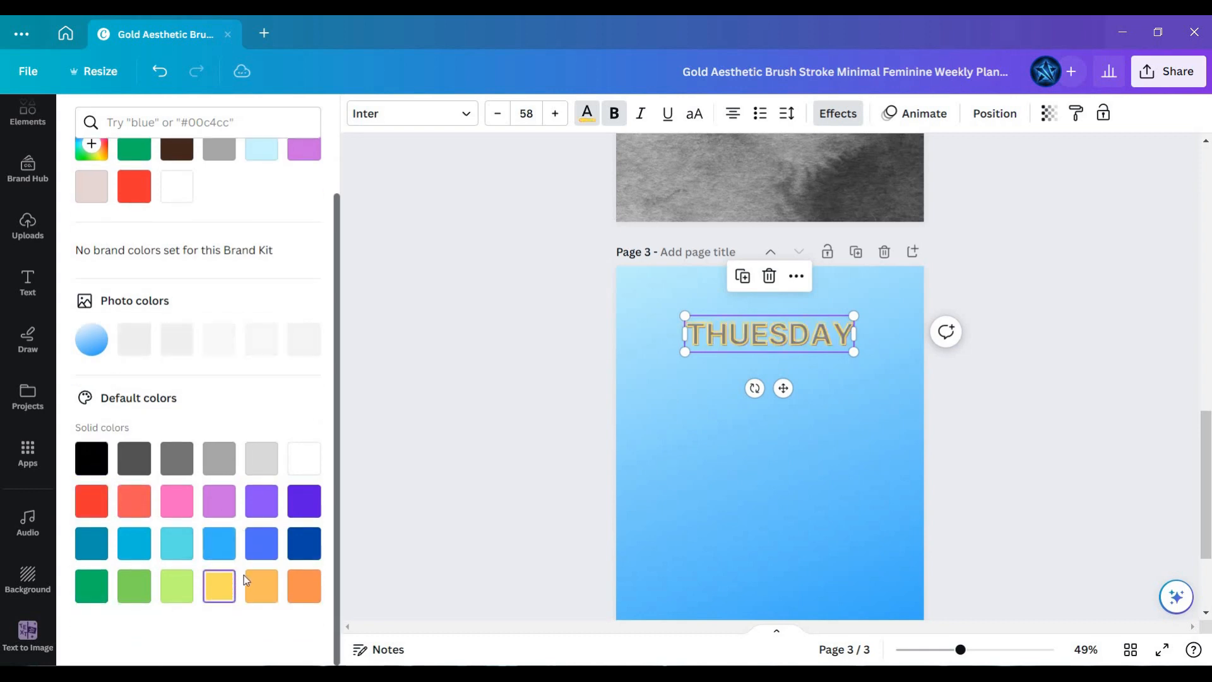
pyautogui.click(177, 588)
pyautogui.click(167, 591)
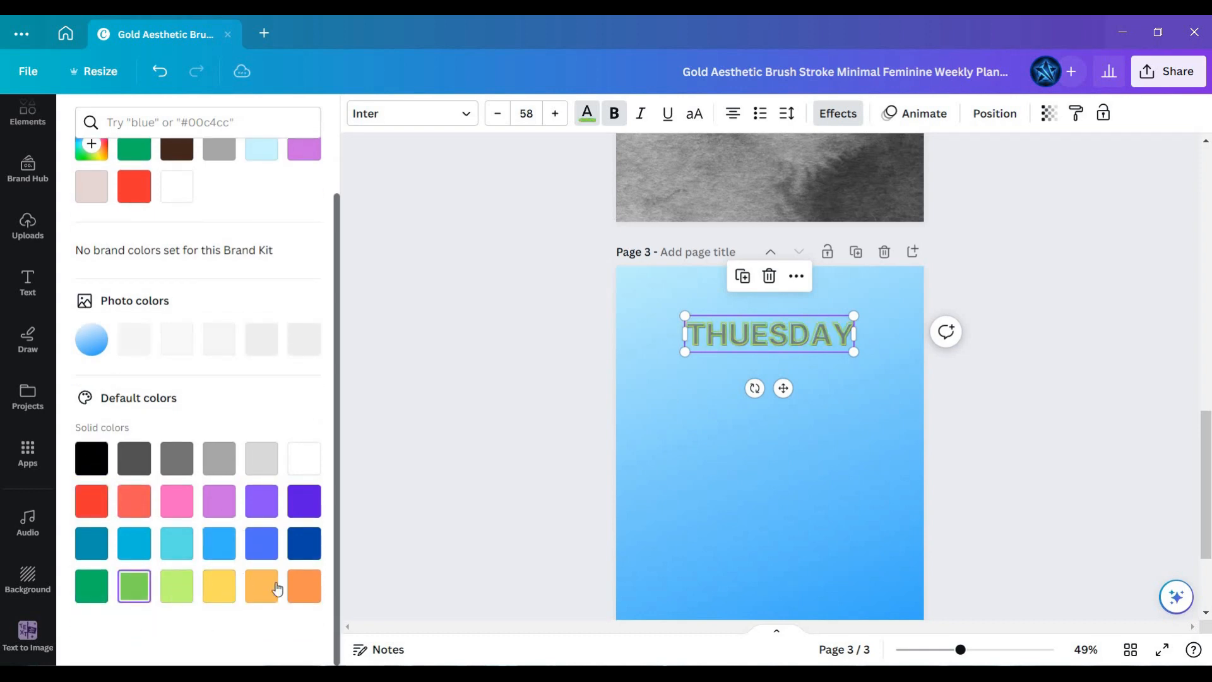
pyautogui.click(779, 442)
# Add a solid straight line from the line elements below the THUESDAY heading on page 3.
pyautogui.scroll(1, 875, 413)
pyautogui.scroll(2, 875, 415)
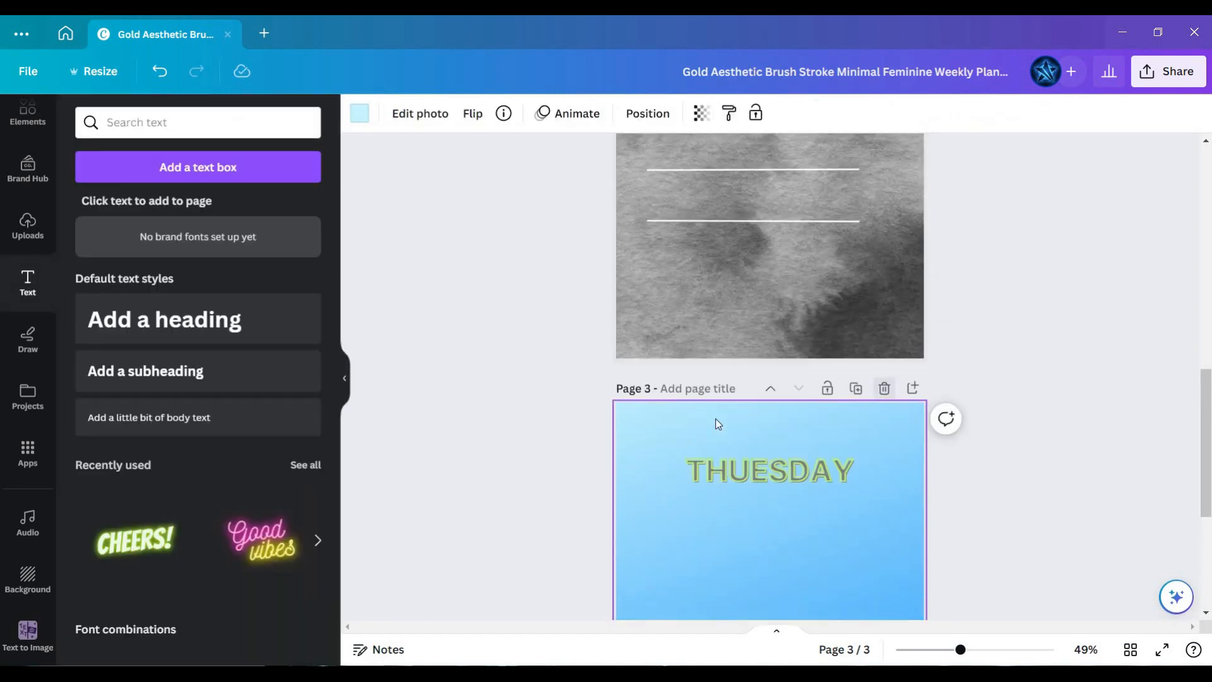
pyautogui.scroll(-1, 789, 416)
pyautogui.click(844, 411)
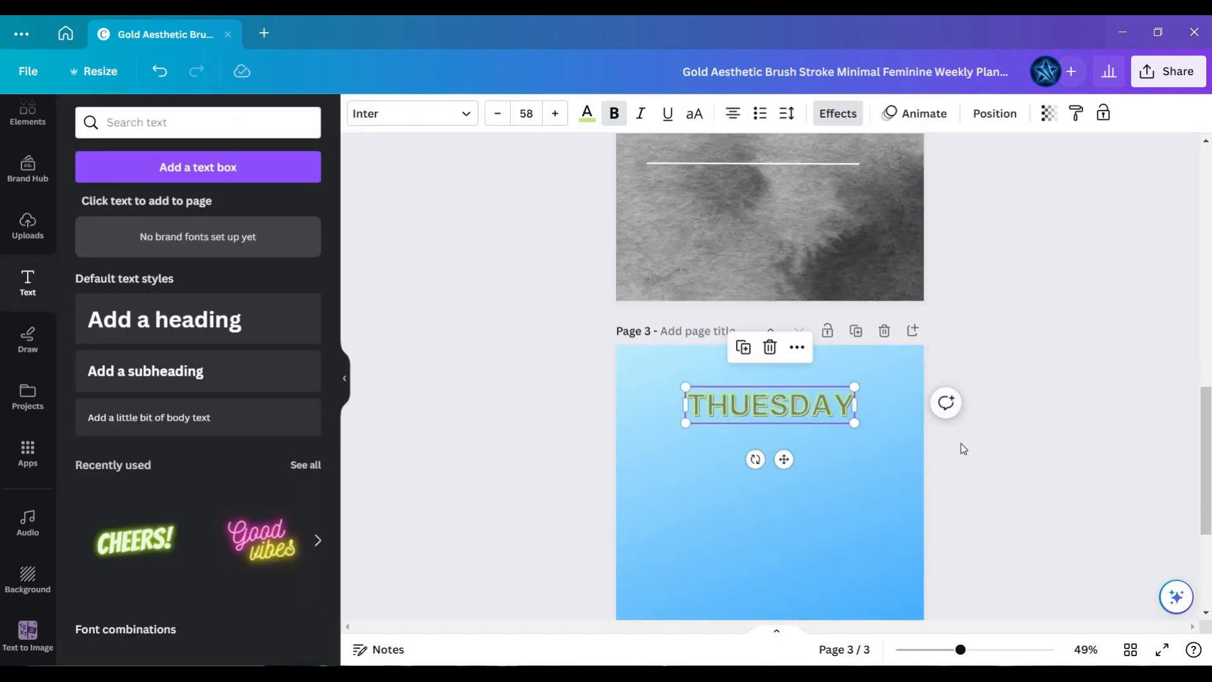
pyautogui.click(937, 434)
pyautogui.scroll(-3, 937, 435)
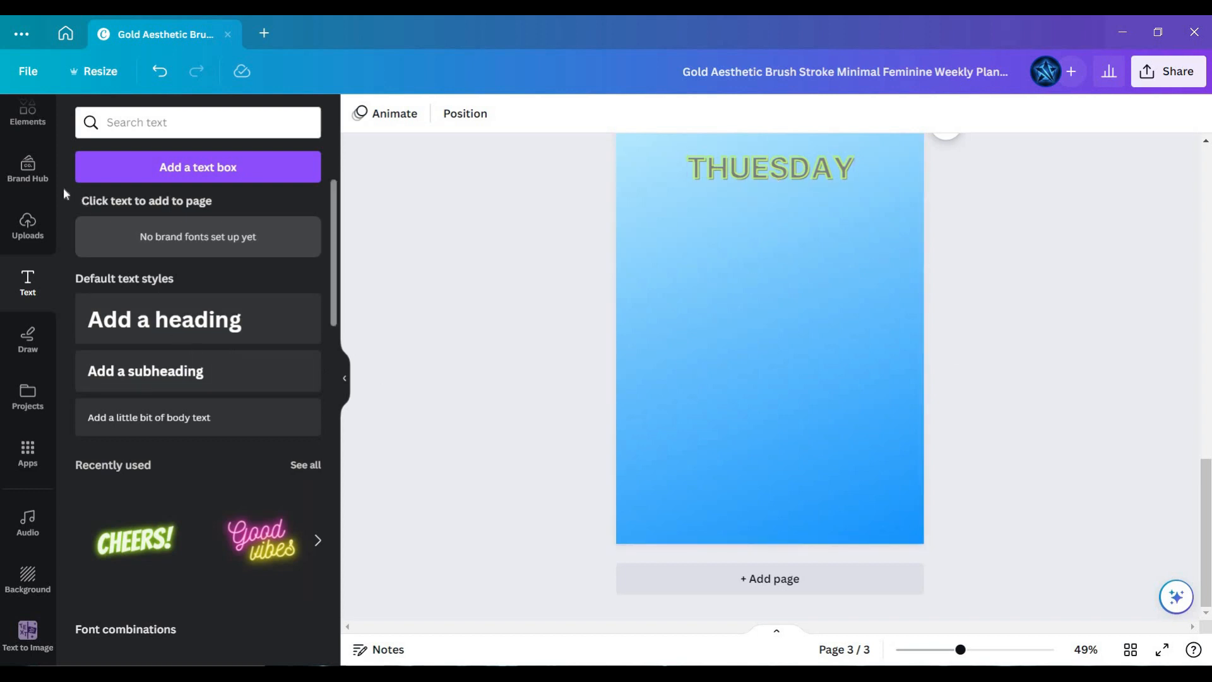
pyautogui.scroll(2, 32, 203)
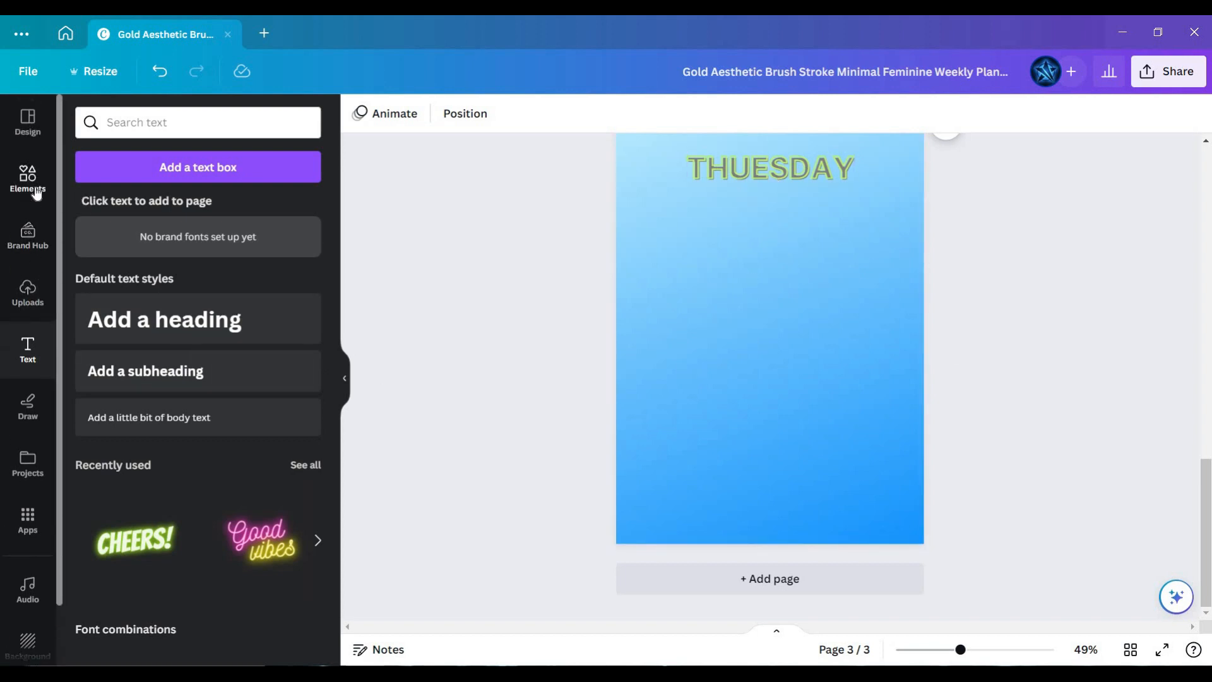
pyautogui.click(33, 189)
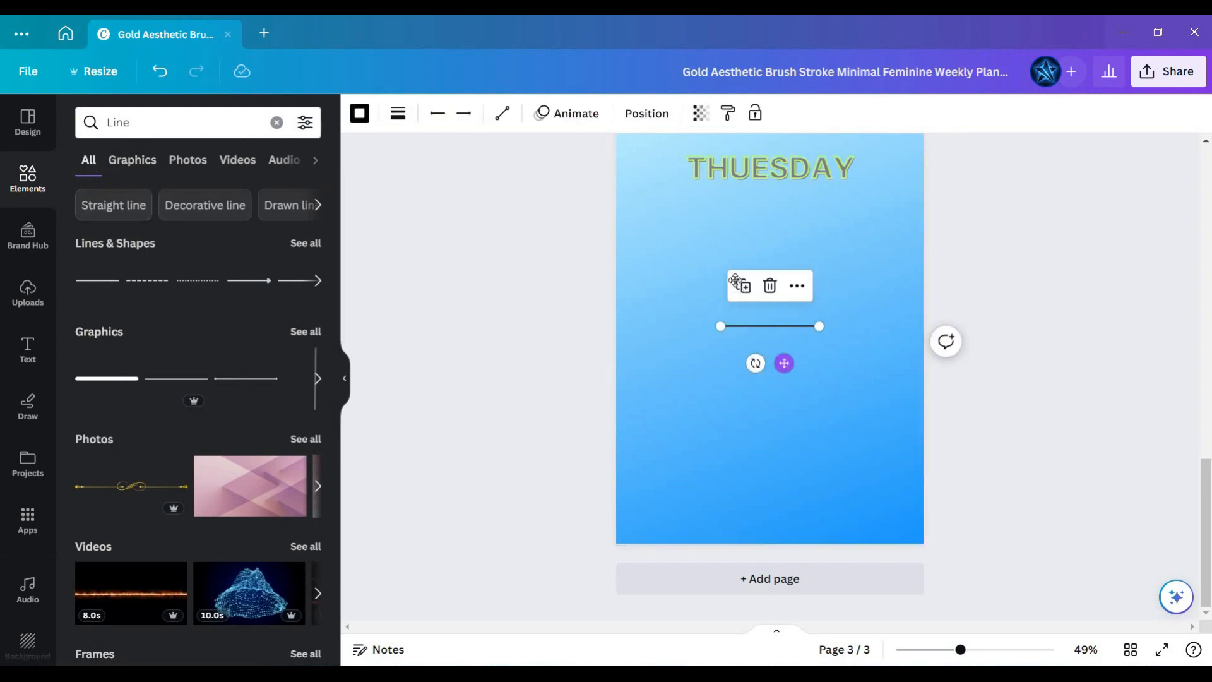
# Move the first line closer to the THUESDAY heading on page 3 and lengthen it to span slightly wider than the heading.
pyautogui.moveTo(783, 365); pyautogui.dragTo(855, 247)
pyautogui.scroll(4, 971, 353)
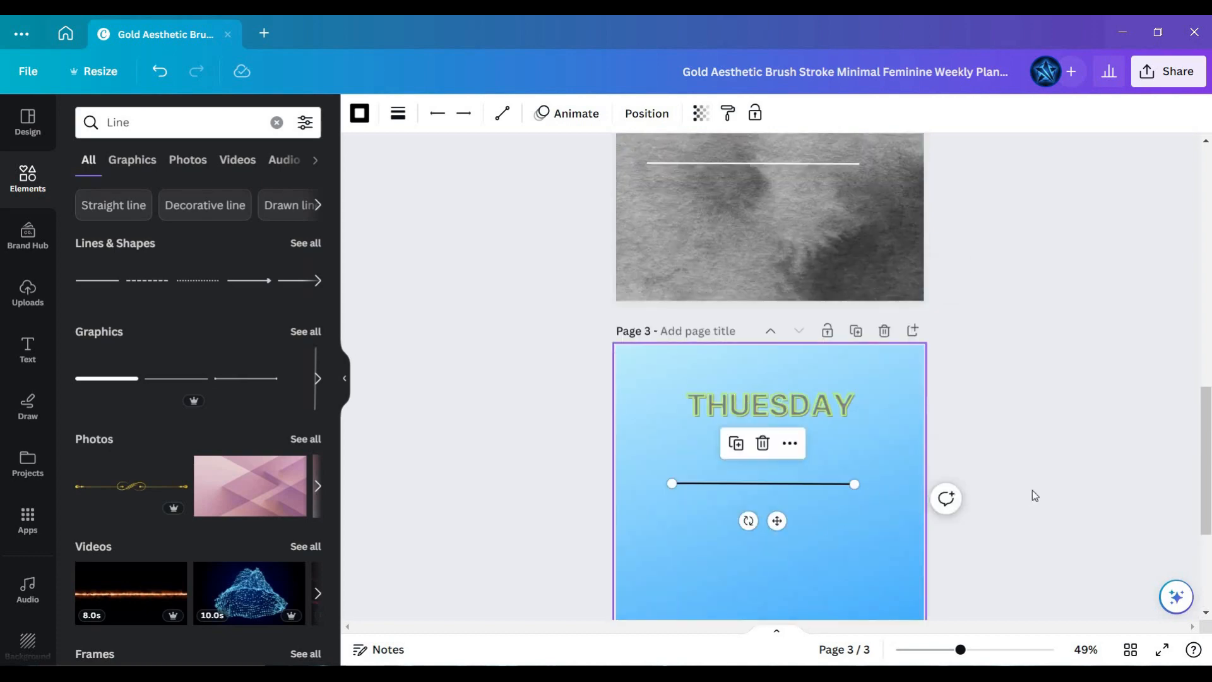
pyautogui.click(764, 467)
pyautogui.scroll(-3, 764, 467)
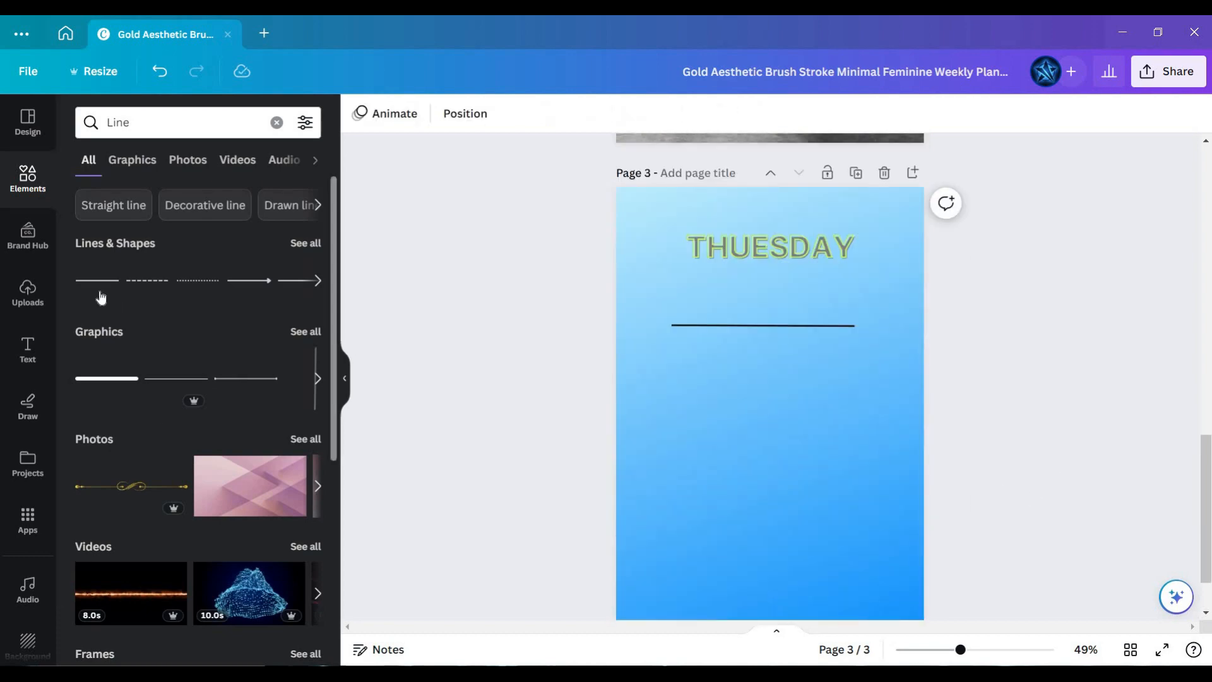
# Add a second horizontal line about 12.5 long on page 3, below the first line and aligned with its ends.
pyautogui.press('l')
pyautogui.moveTo(784, 441); pyautogui.dragTo(860, 404)
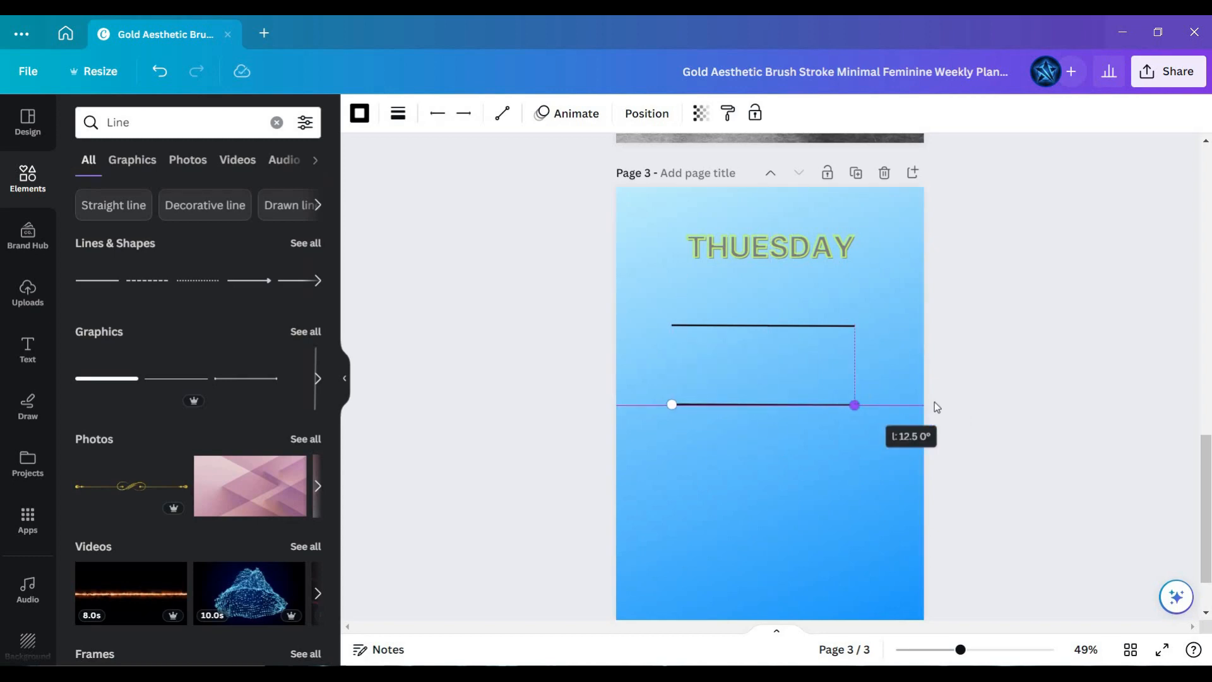
pyautogui.click(1011, 438)
pyautogui.scroll(-1, 1011, 437)
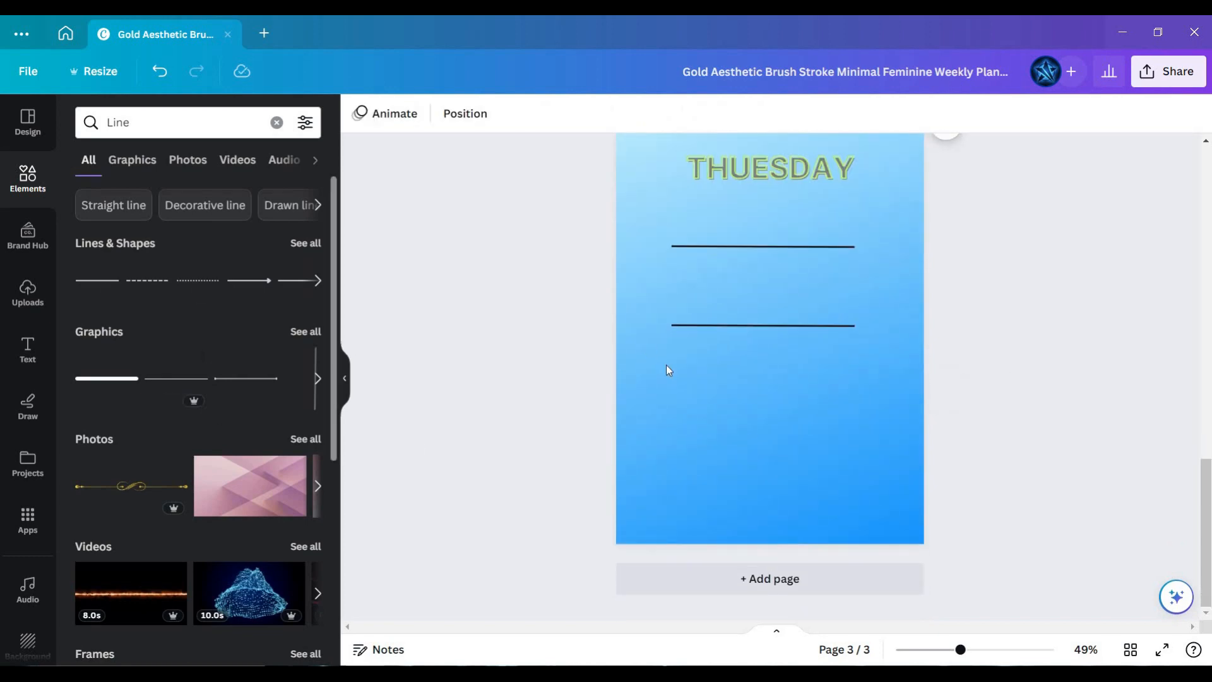
# Add a third line below the second one on page 3 and lengthen it to match the lines above.
pyautogui.press('l')
pyautogui.moveTo(785, 361); pyautogui.dragTo(723, 445)
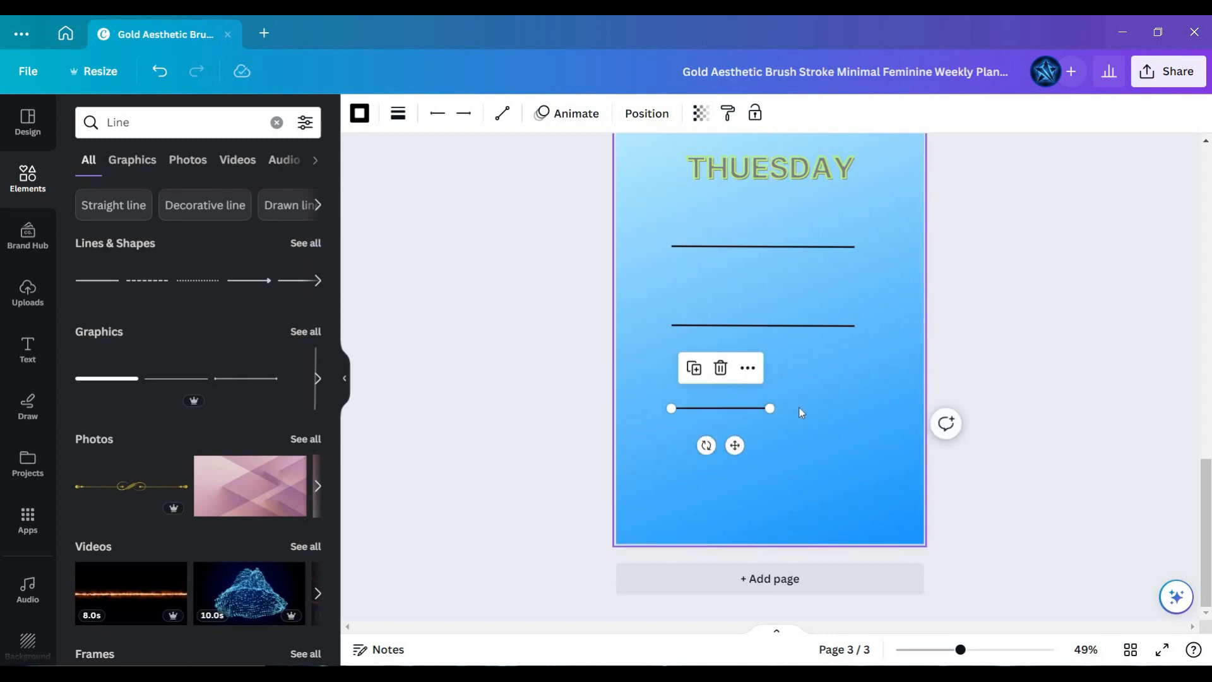
pyautogui.moveTo(769, 408); pyautogui.dragTo(854, 408)
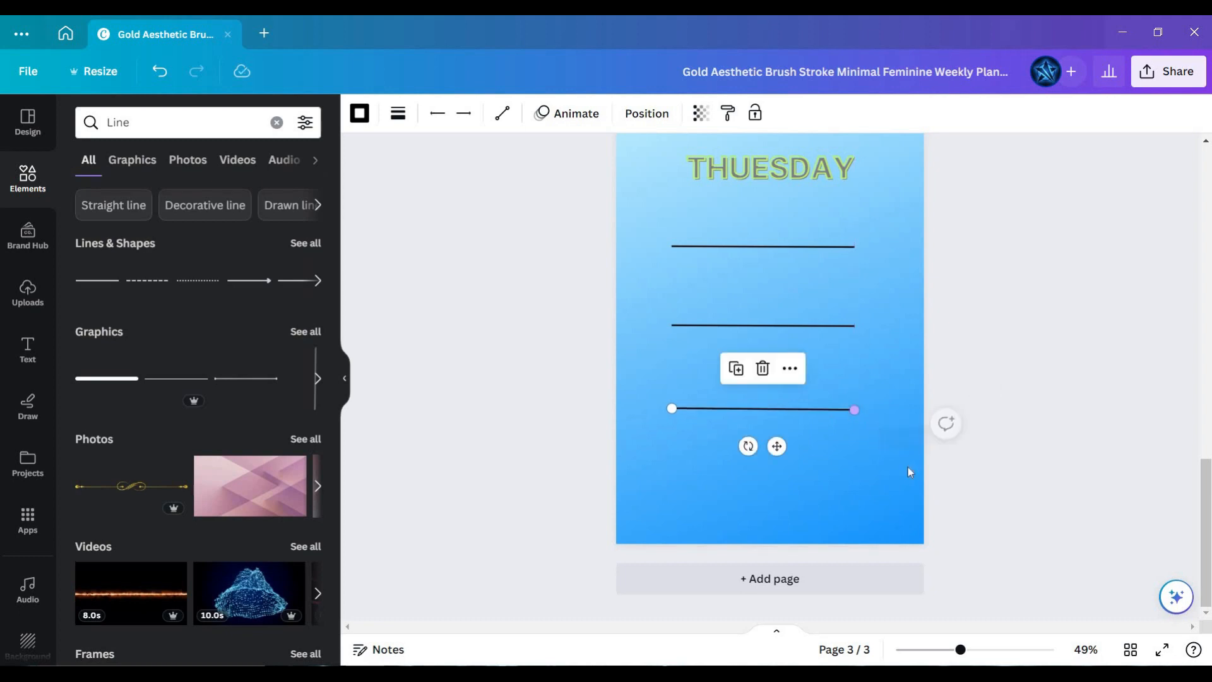
# Straighten the third line on page 3 to about 0° at a length of 12.5 by adjusting its end point.
pyautogui.click(944, 424)
pyautogui.click(854, 411)
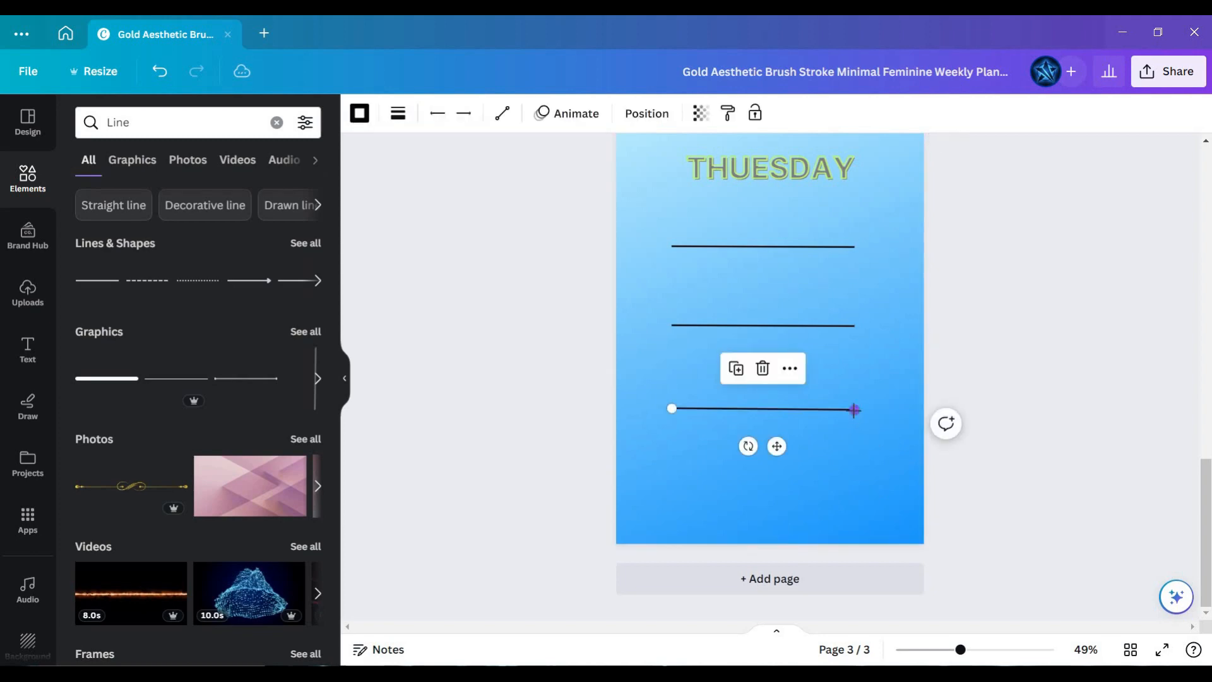
pyautogui.moveTo(854, 409); pyautogui.dragTo(854, 406)
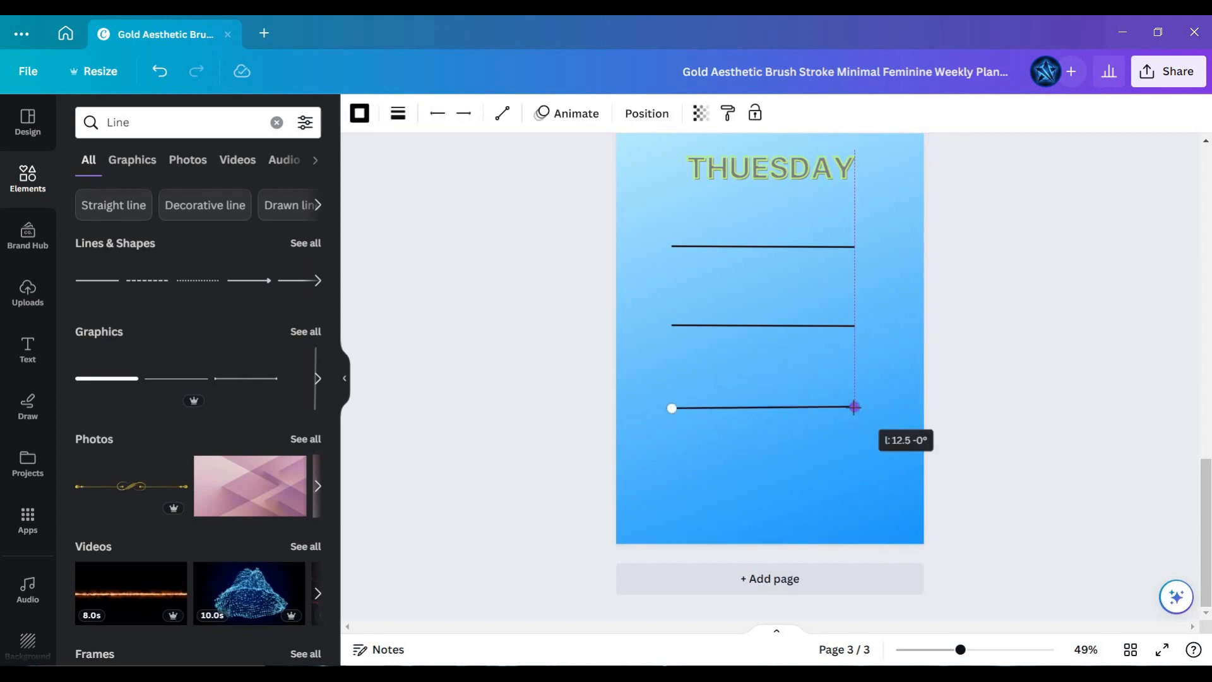
pyautogui.click(1012, 447)
pyautogui.scroll(2, 897, 438)
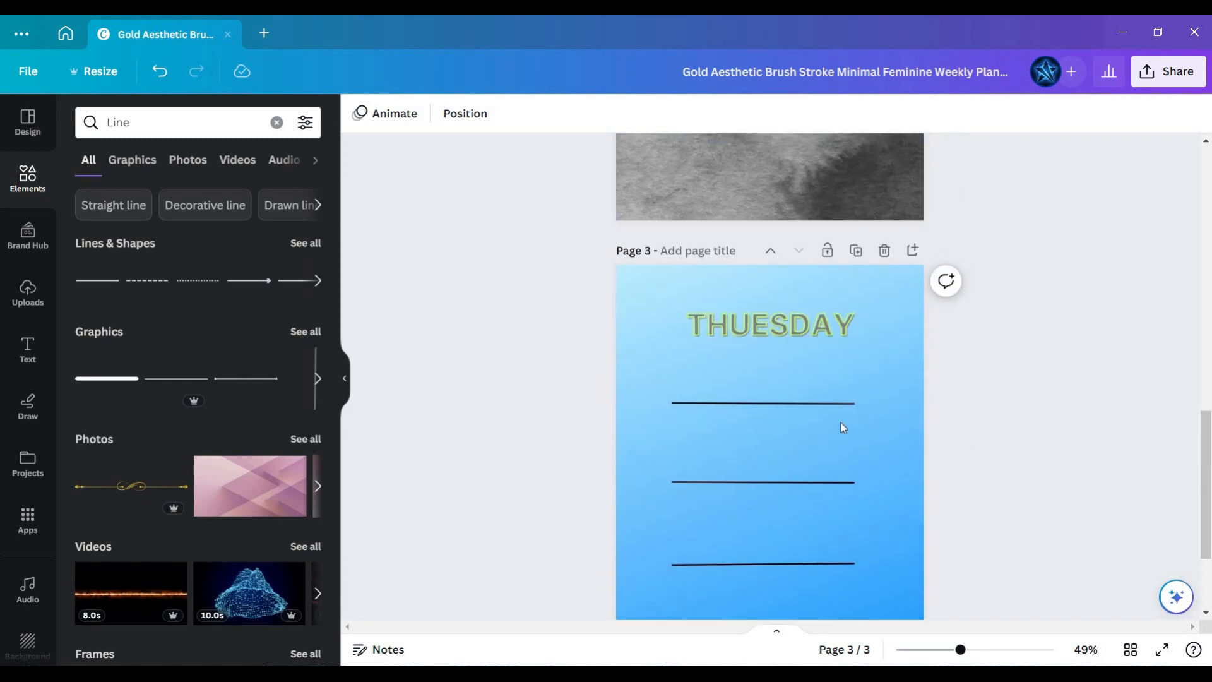
pyautogui.scroll(-3, 837, 419)
pyautogui.click(832, 415)
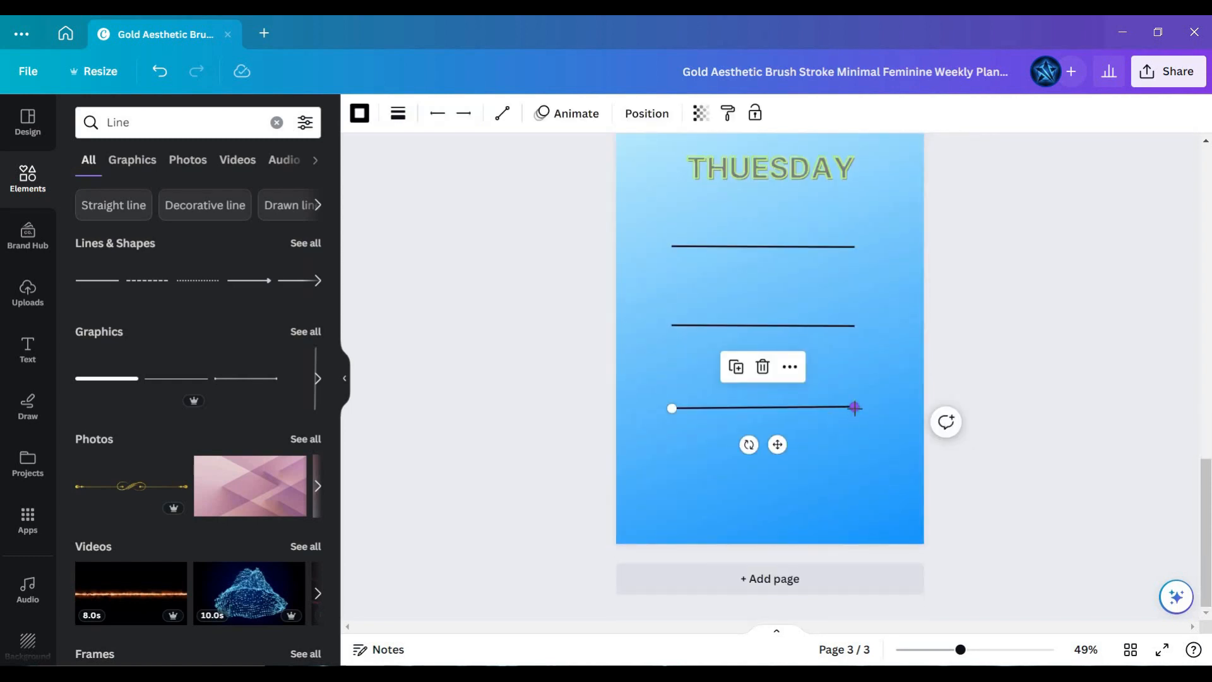
pyautogui.moveTo(855, 409); pyautogui.dragTo(855, 411)
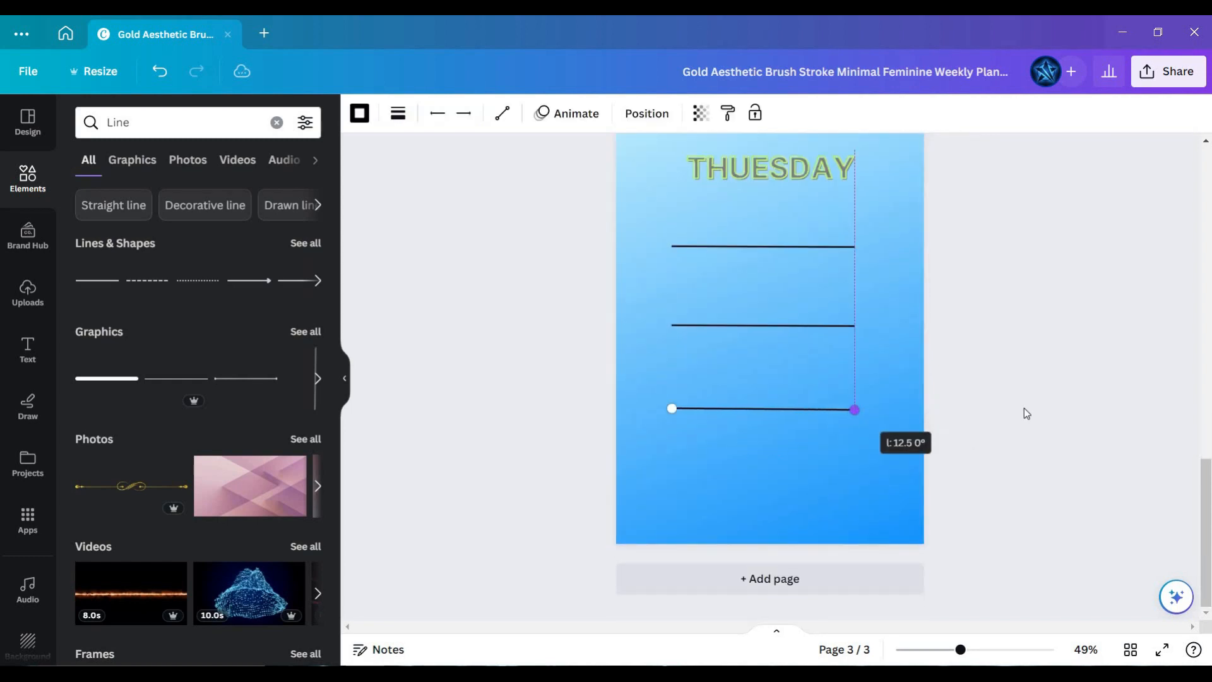
pyautogui.moveTo(1026, 413); pyautogui.dragTo(1048, 426)
# Add a fourth page after the THUESDAY page and apply the grey-to-white gradient background to it.
pyautogui.scroll(8, 1048, 425)
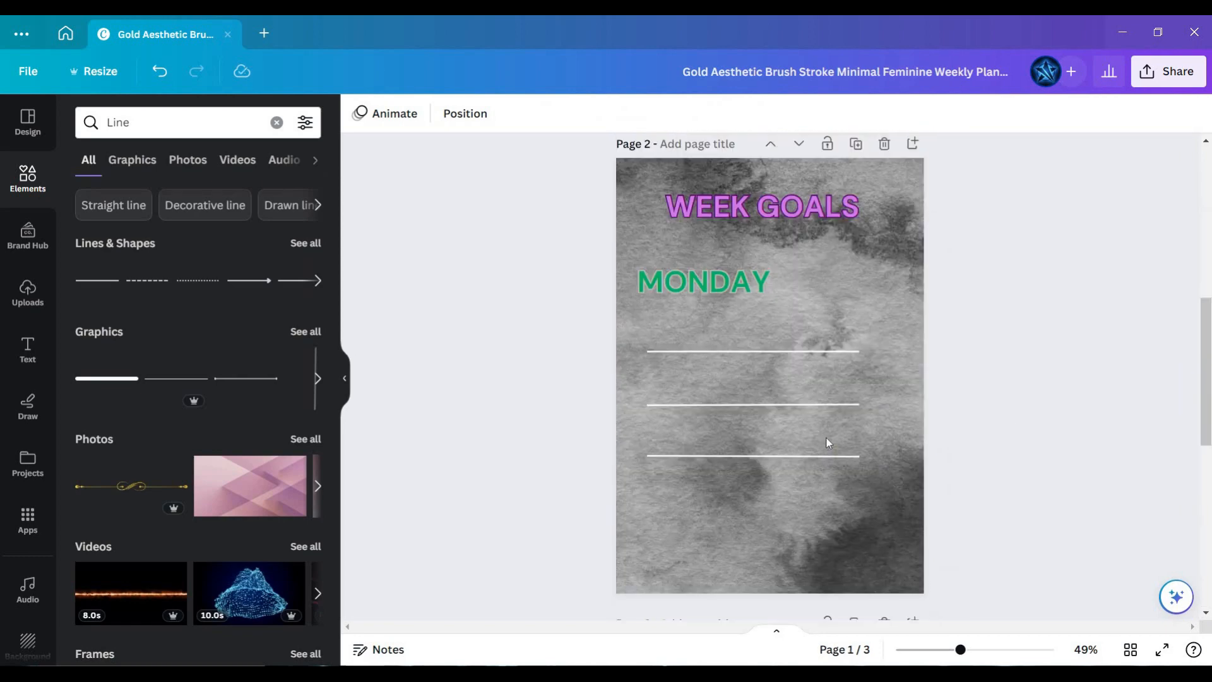
pyautogui.scroll(-8, 829, 442)
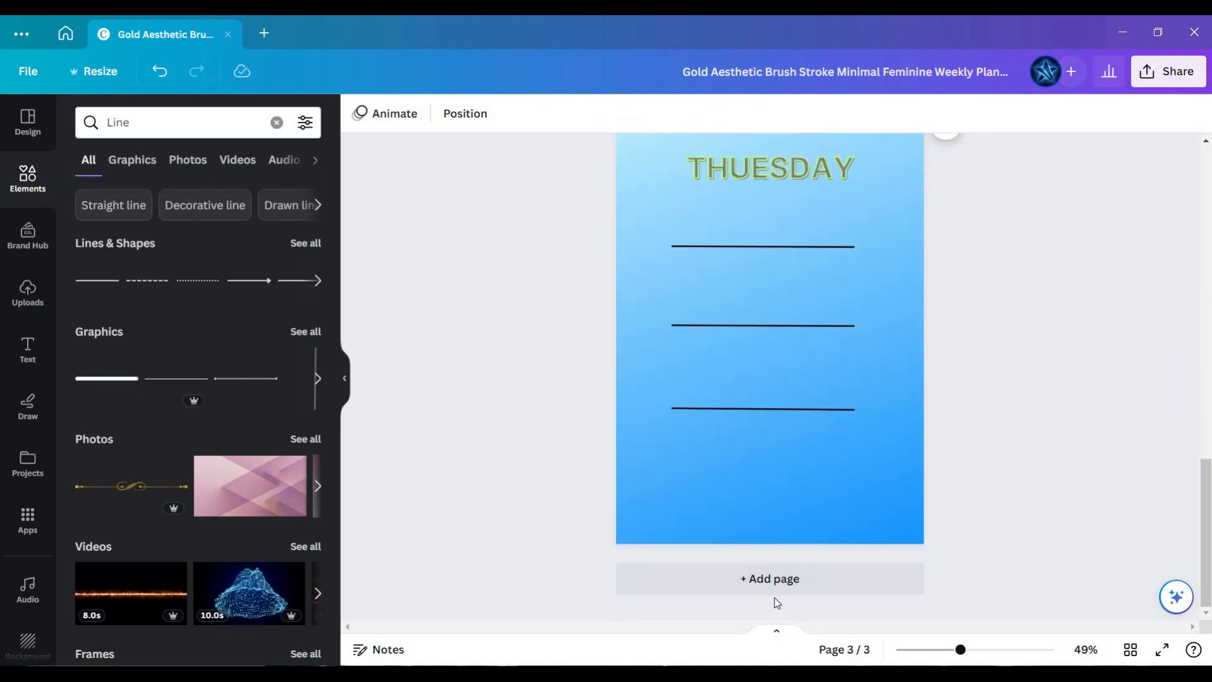
pyautogui.click(762, 598)
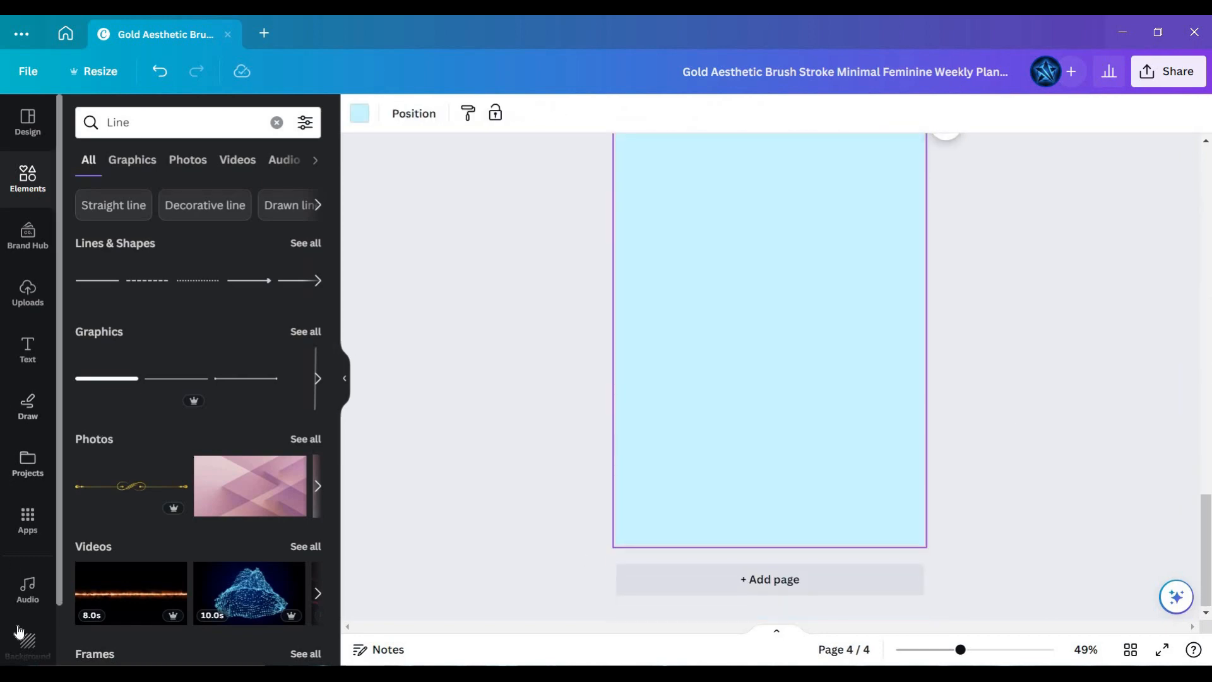
pyautogui.click(27, 640)
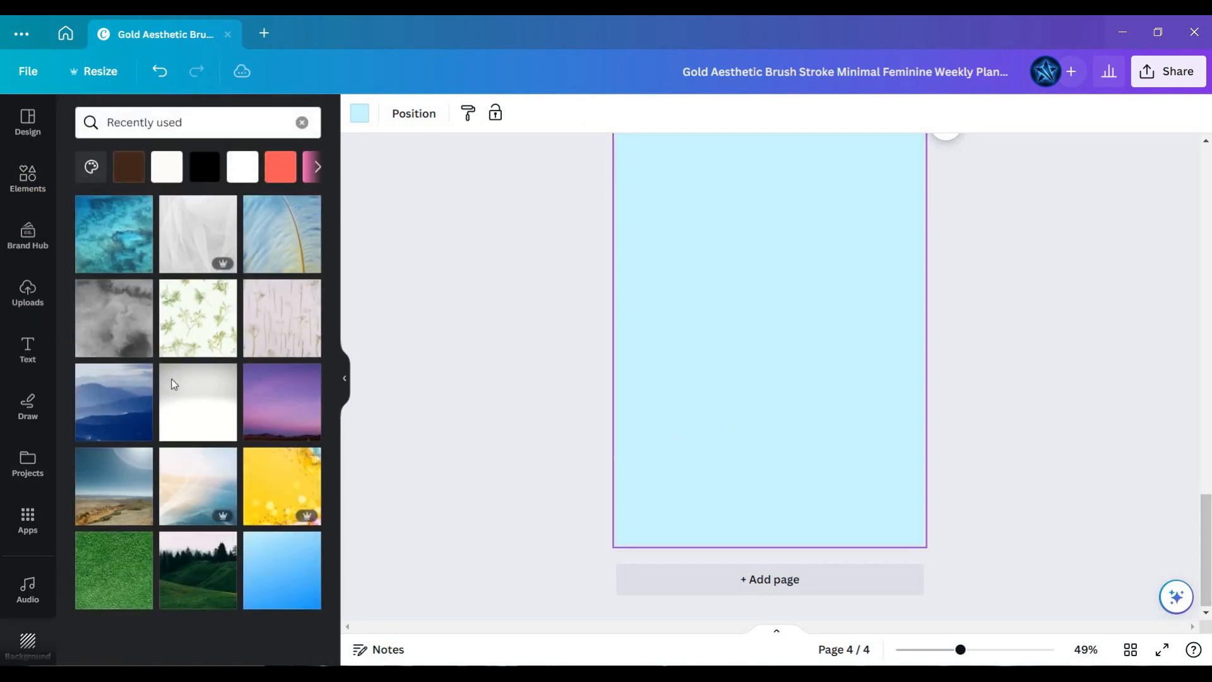
pyautogui.click(196, 415)
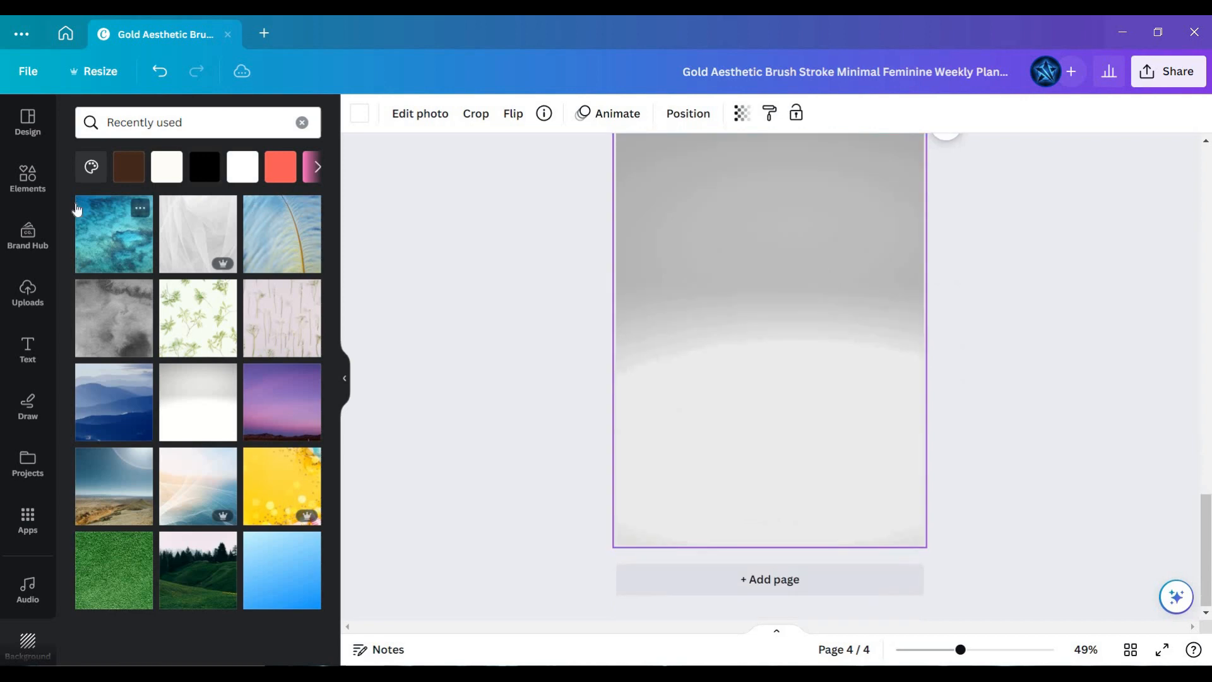
# Browse all Patterns backgrounds and apply the pink coffee-cup pattern to page 4.
pyautogui.click(302, 123)
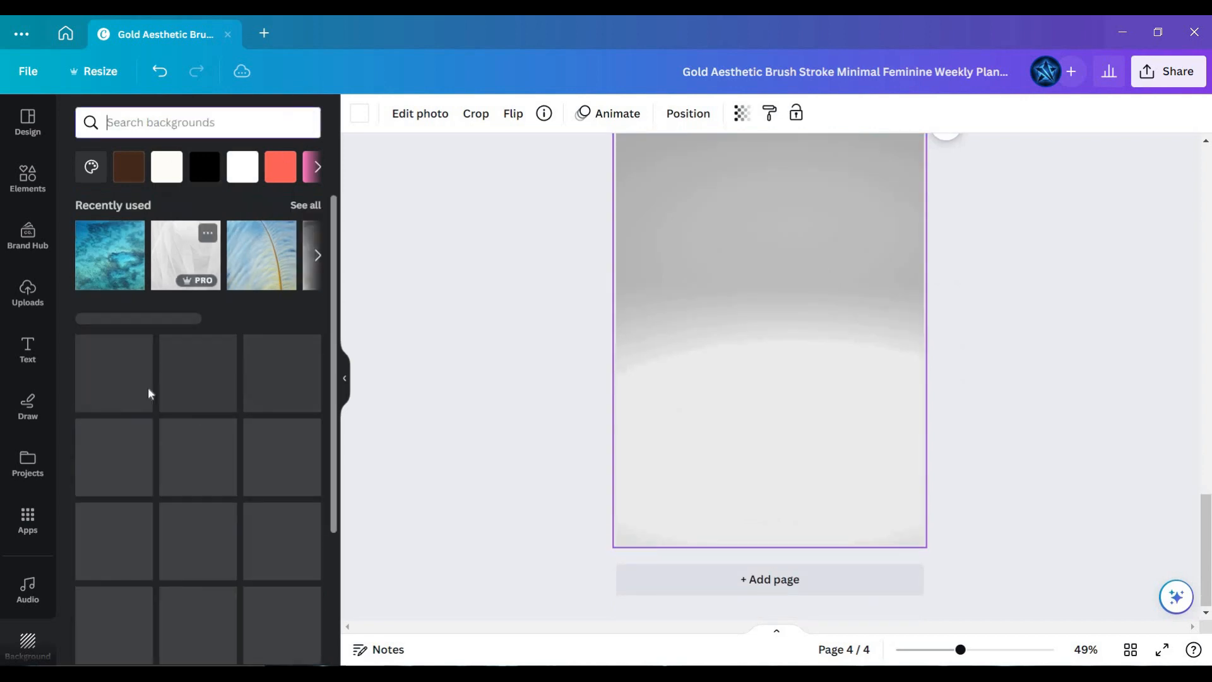
pyautogui.scroll(-1, 273, 346)
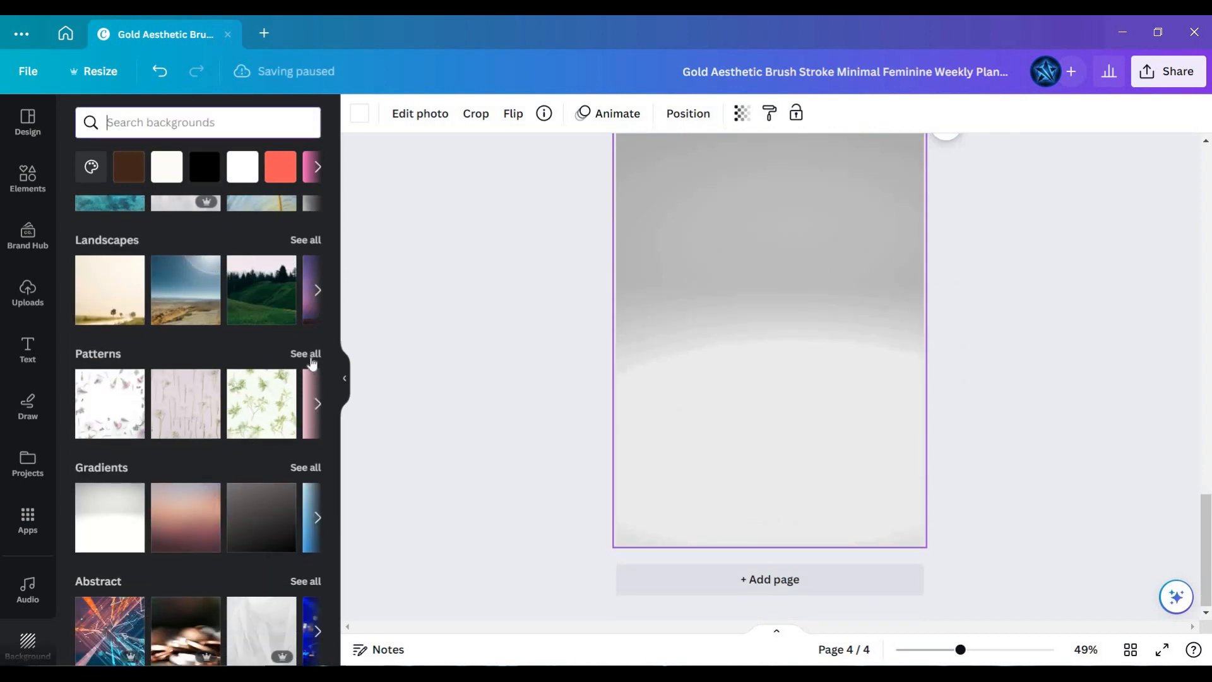
pyautogui.click(306, 353)
pyautogui.scroll(-1, 232, 402)
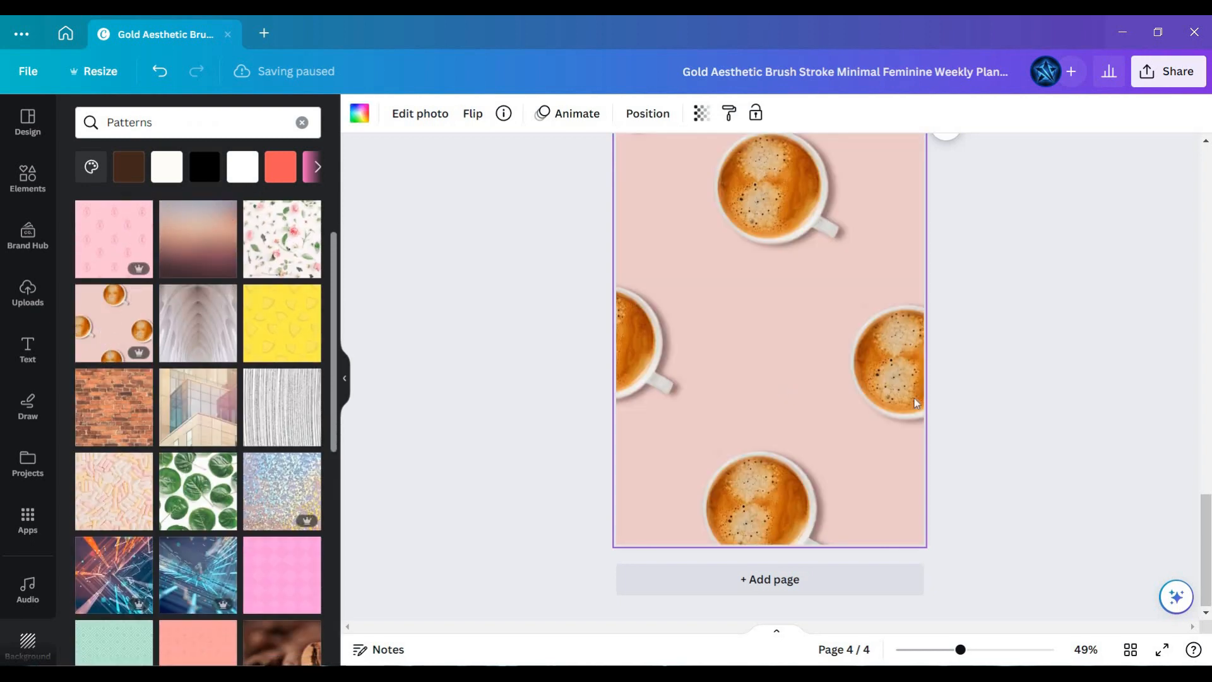
# Try the grey striped and pink checkered pattern backgrounds on the THUESDAY page.
pyautogui.scroll(8, 1044, 400)
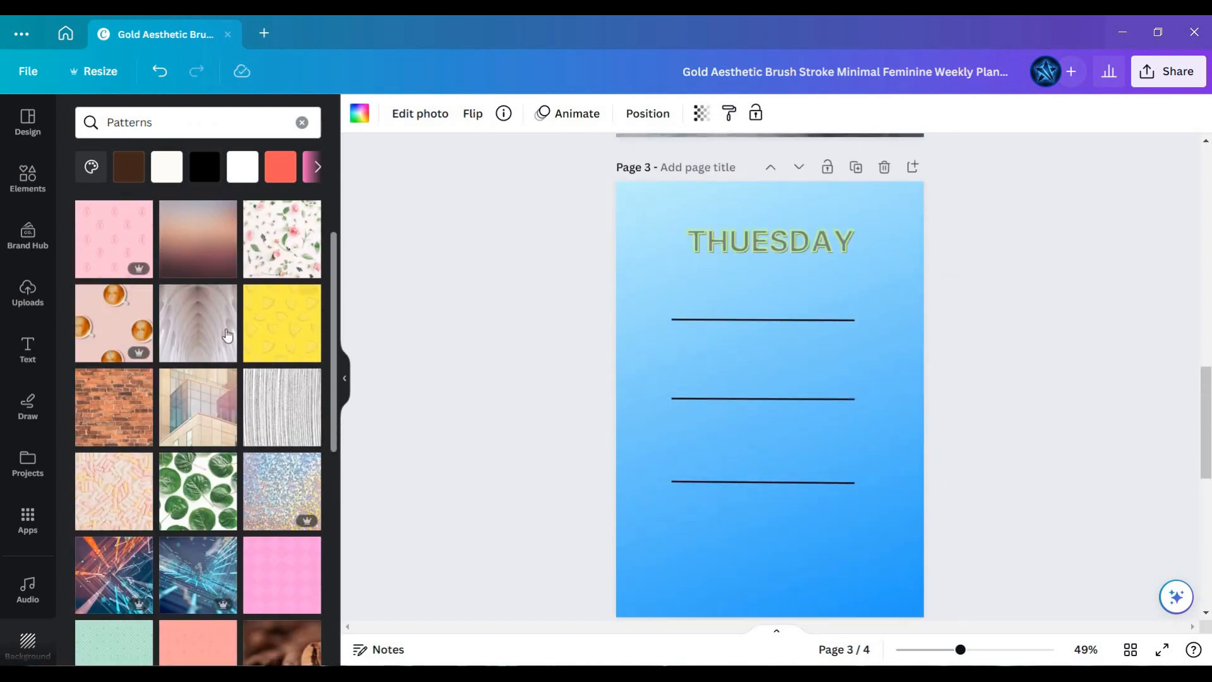
pyautogui.scroll(-2, 264, 360)
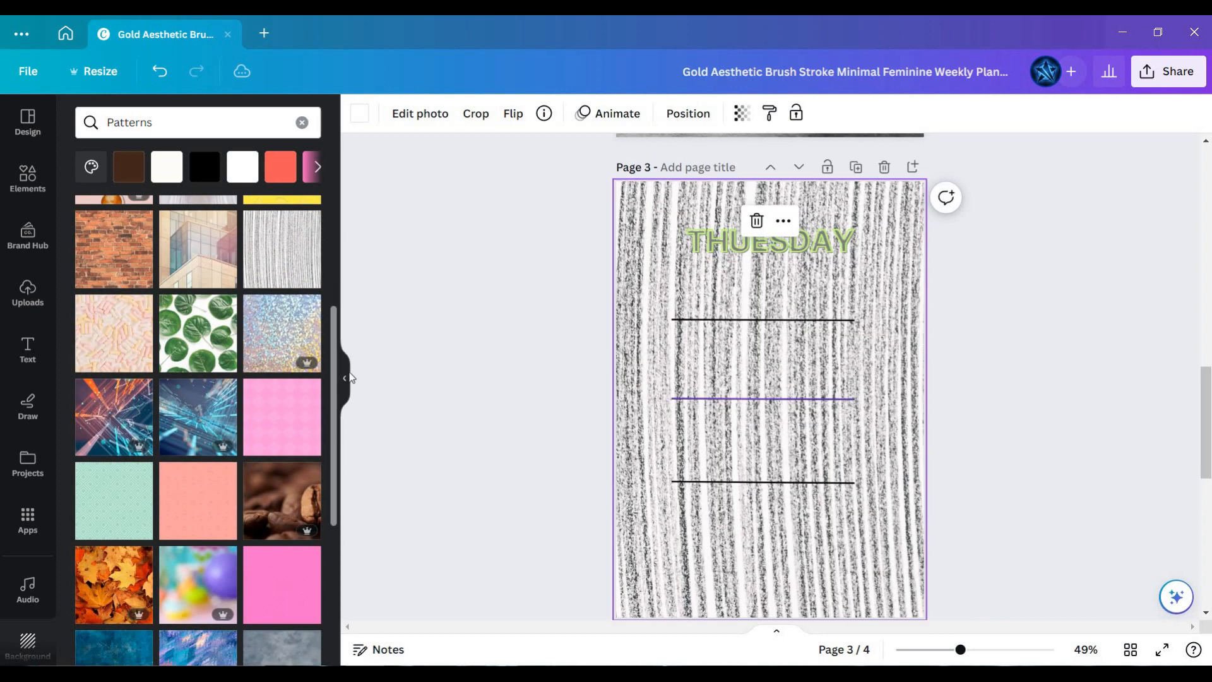
pyautogui.scroll(-2, 236, 344)
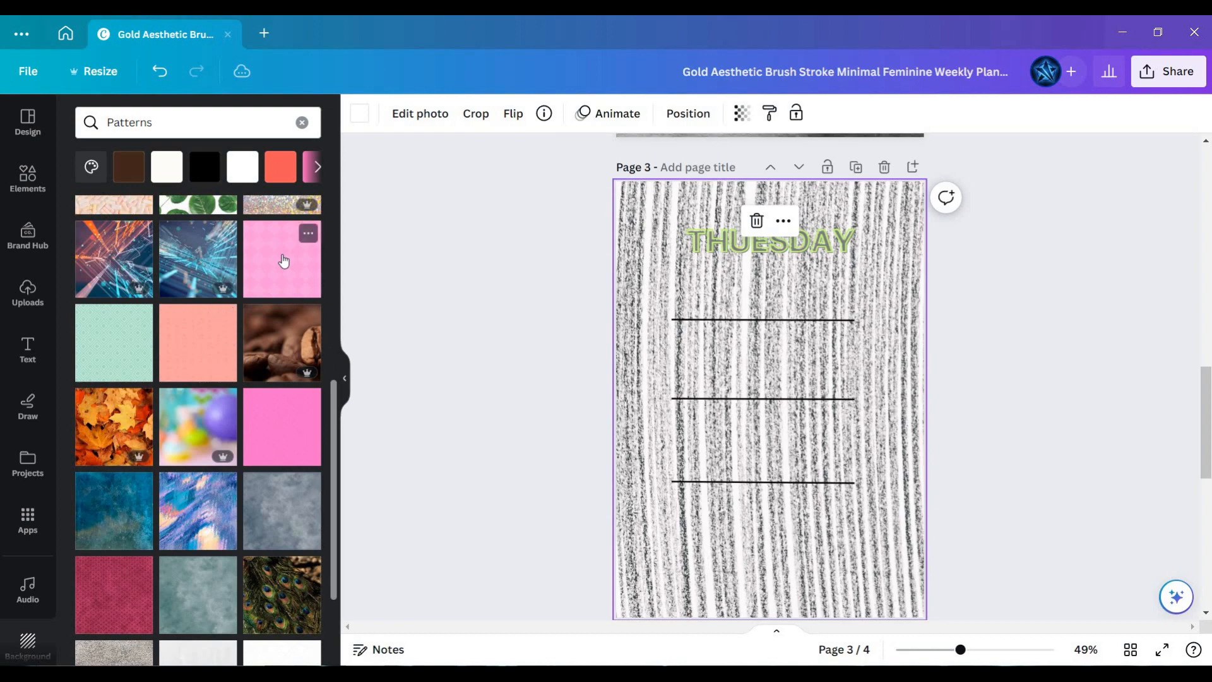
pyautogui.click(284, 261)
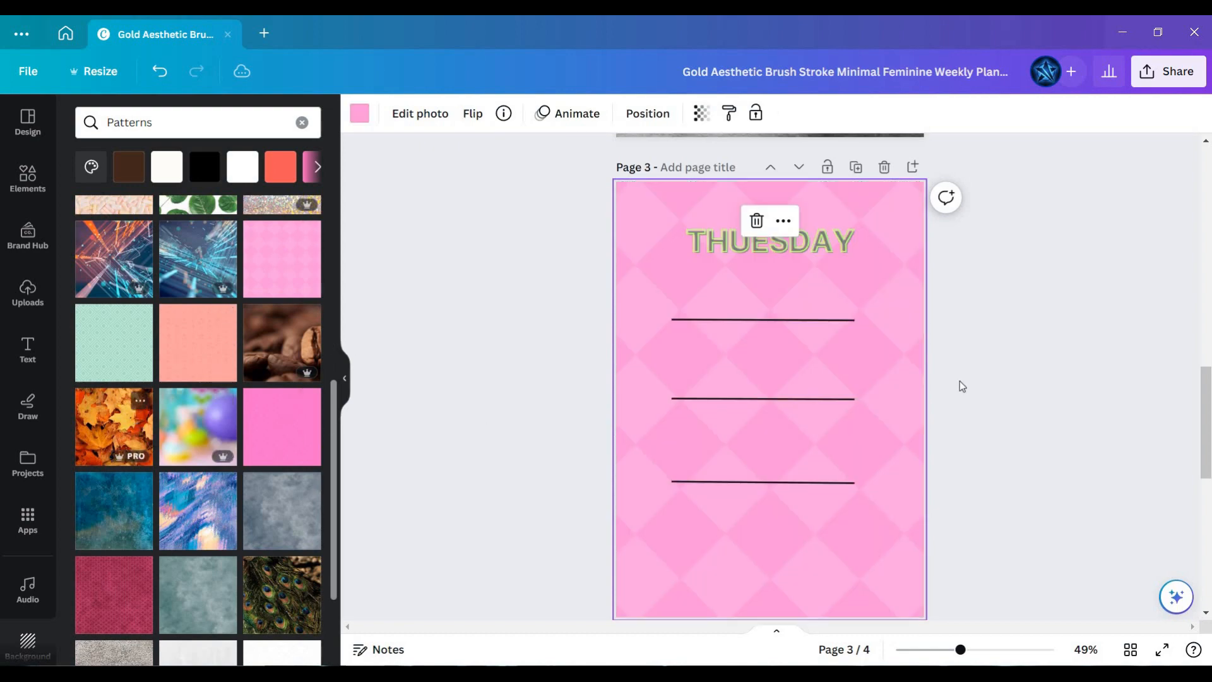
pyautogui.scroll(9, 950, 382)
pyautogui.scroll(-10, 928, 410)
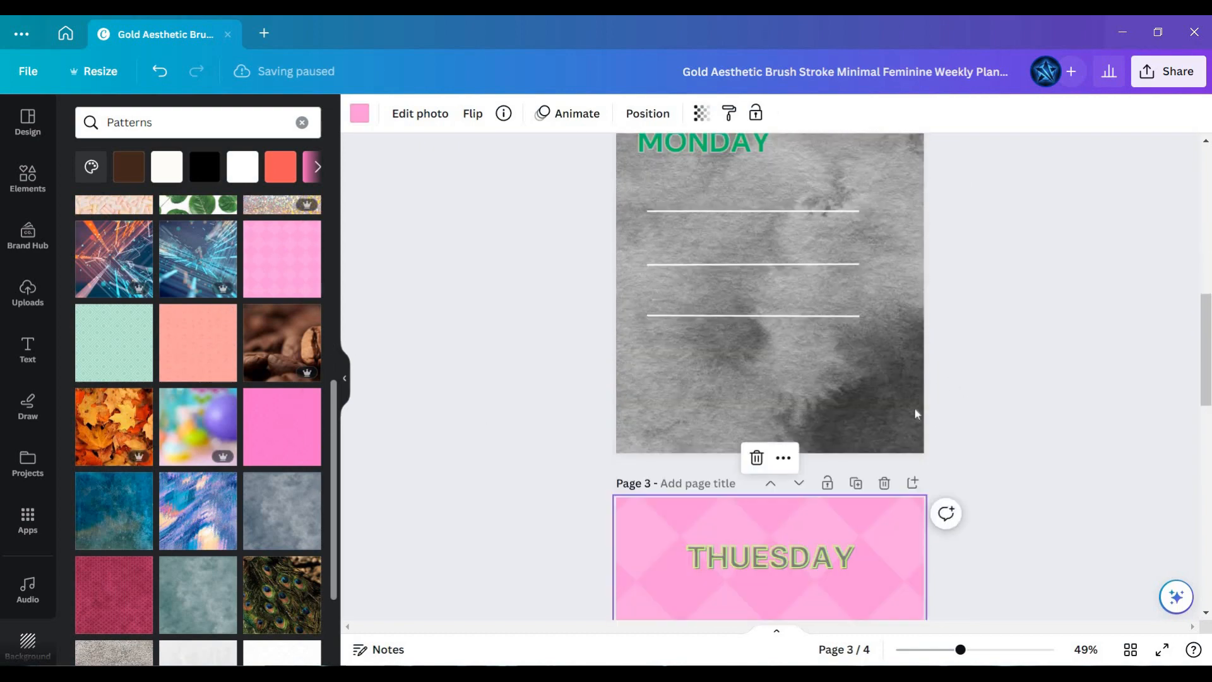
pyautogui.scroll(-6, 896, 435)
pyautogui.scroll(5, 871, 398)
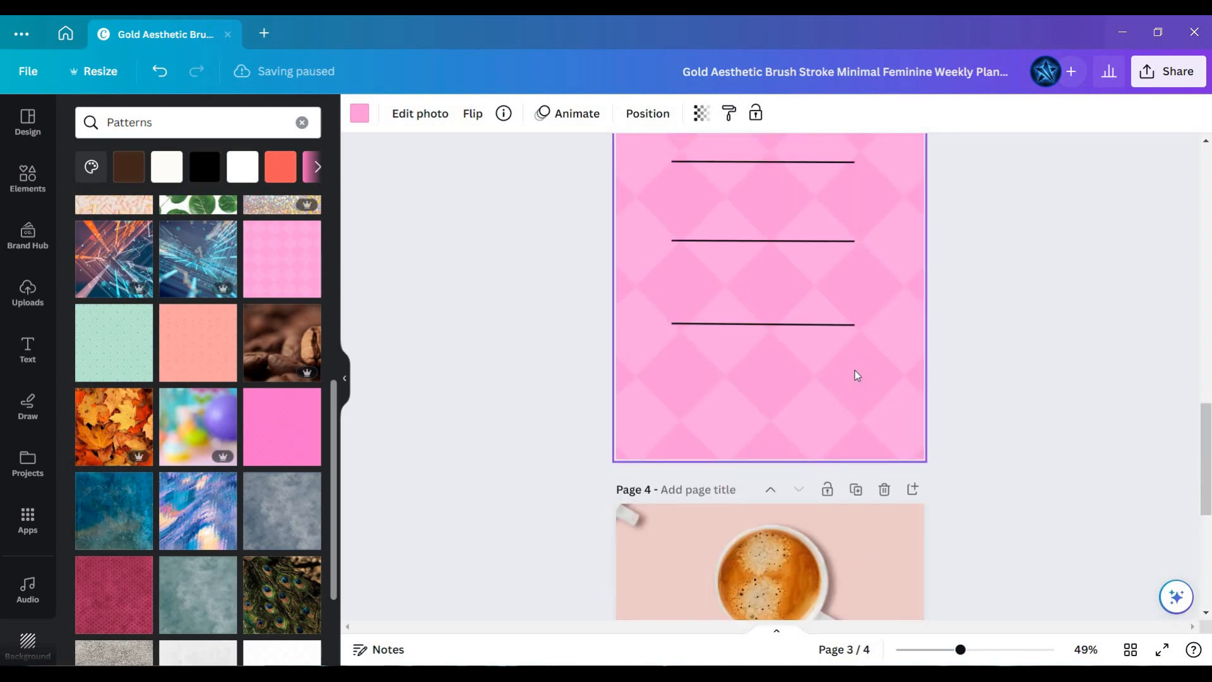
# Undo the pattern background changes on the THUESDAY page.
pyautogui.hotkey('ctrl', 'z')
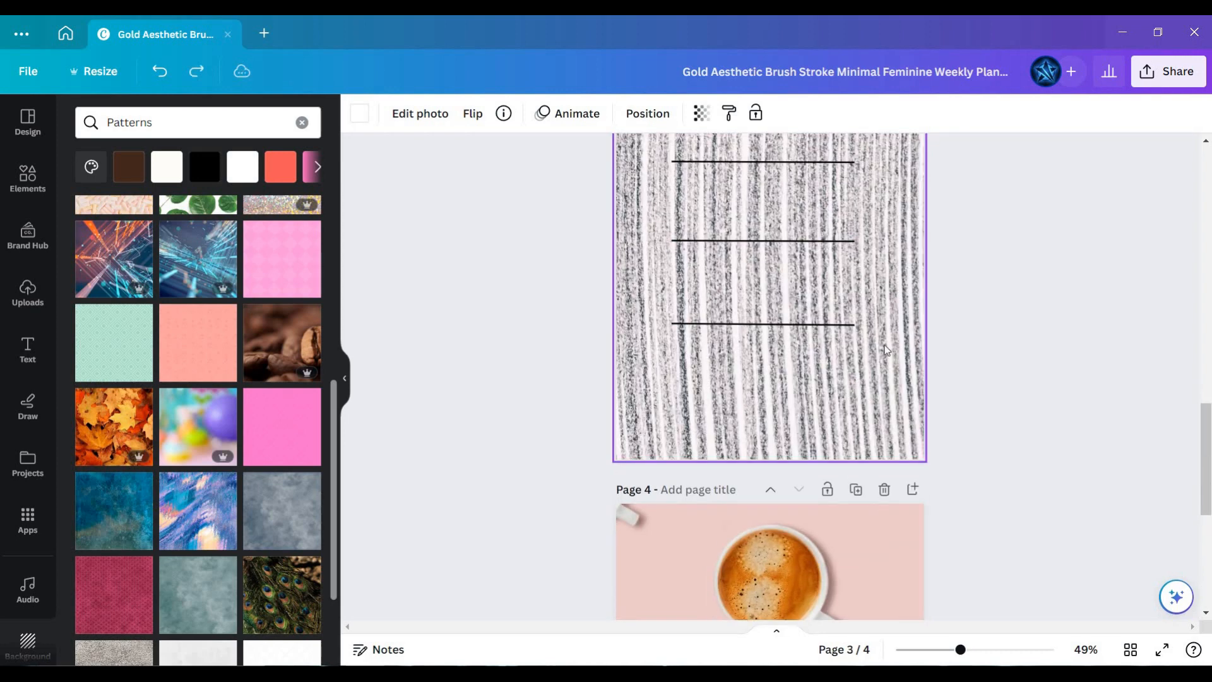
pyautogui.hotkey('ctrl', 'y')
pyautogui.scroll(-3, 1042, 392)
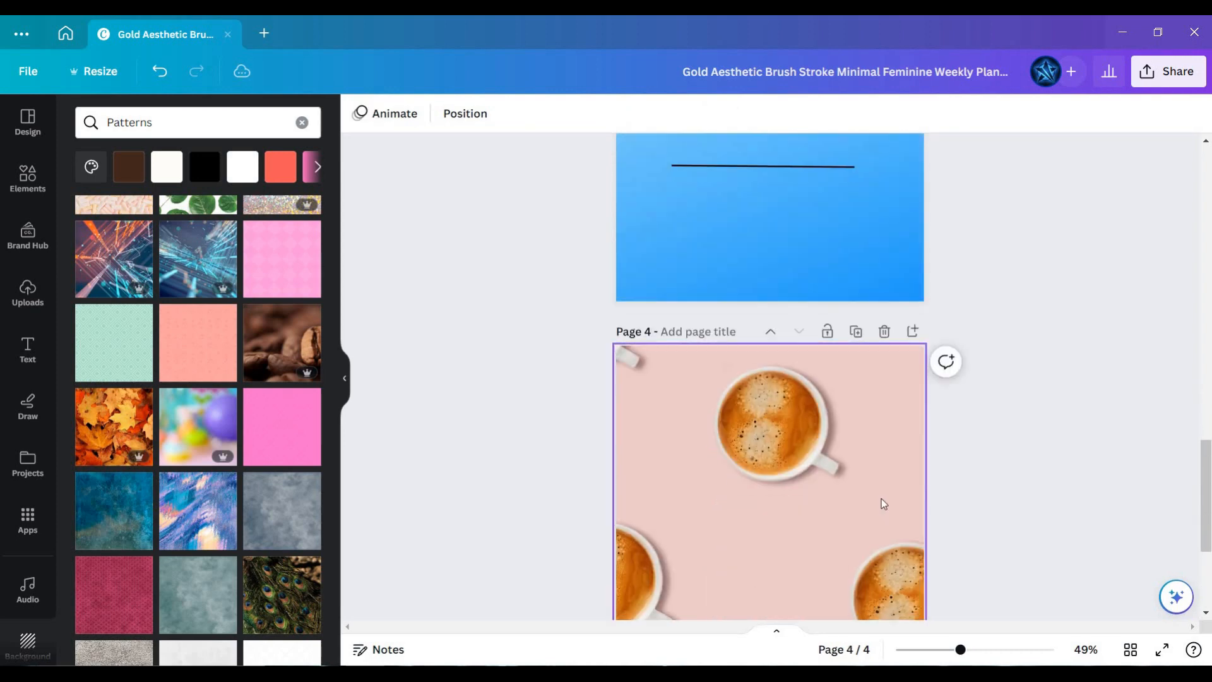
# Replace the coffee-cup background of page 4 with the pink checkered pattern.
pyautogui.scroll(-3, 722, 403)
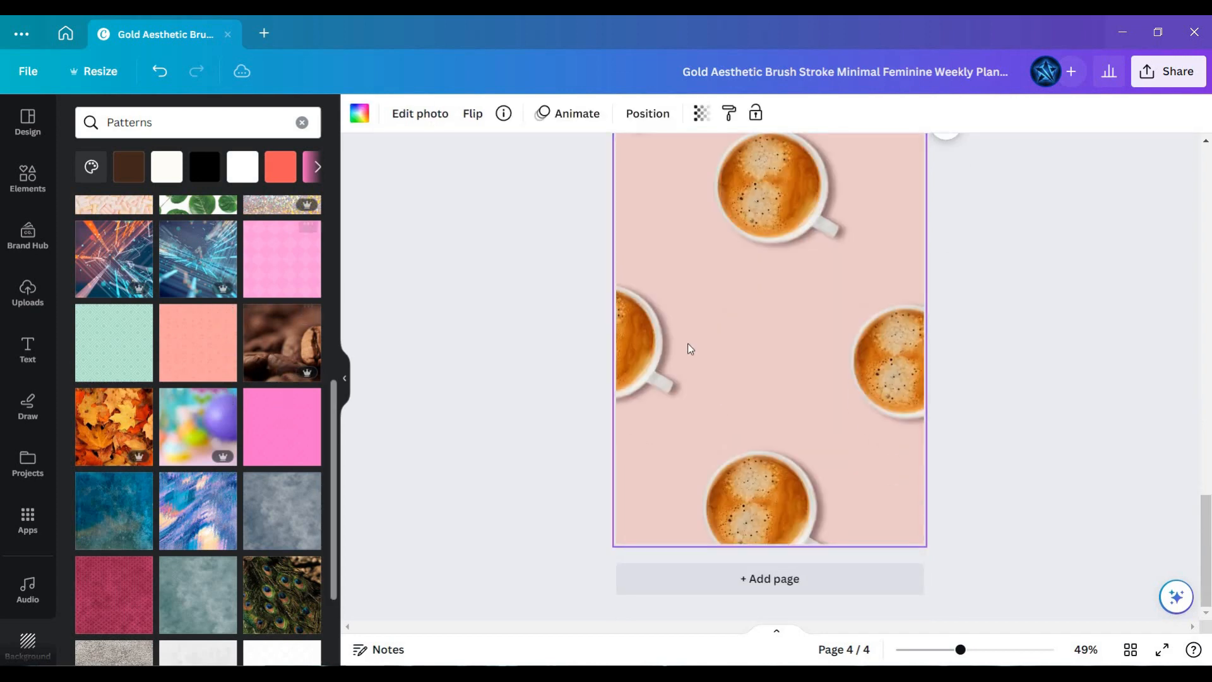
pyautogui.click(297, 246)
pyautogui.scroll(3, 447, 392)
pyautogui.scroll(-3, 446, 392)
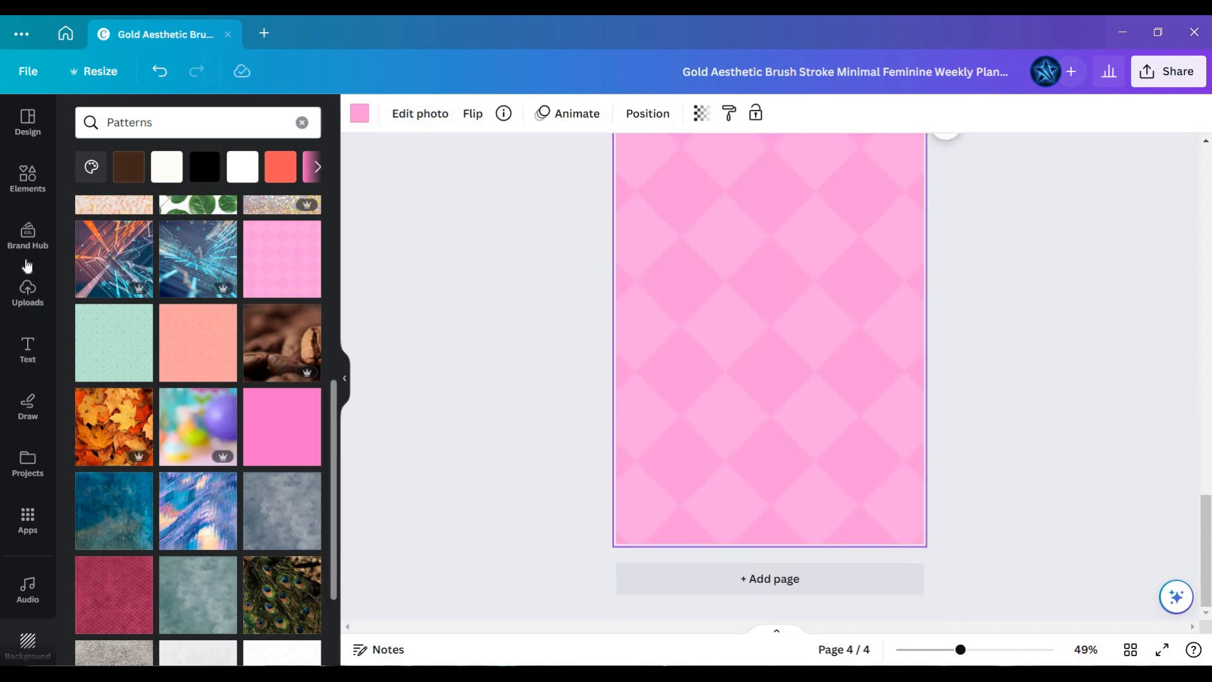
# Add a default heading to page 4 and center it near the top of the page.
pyautogui.click(28, 349)
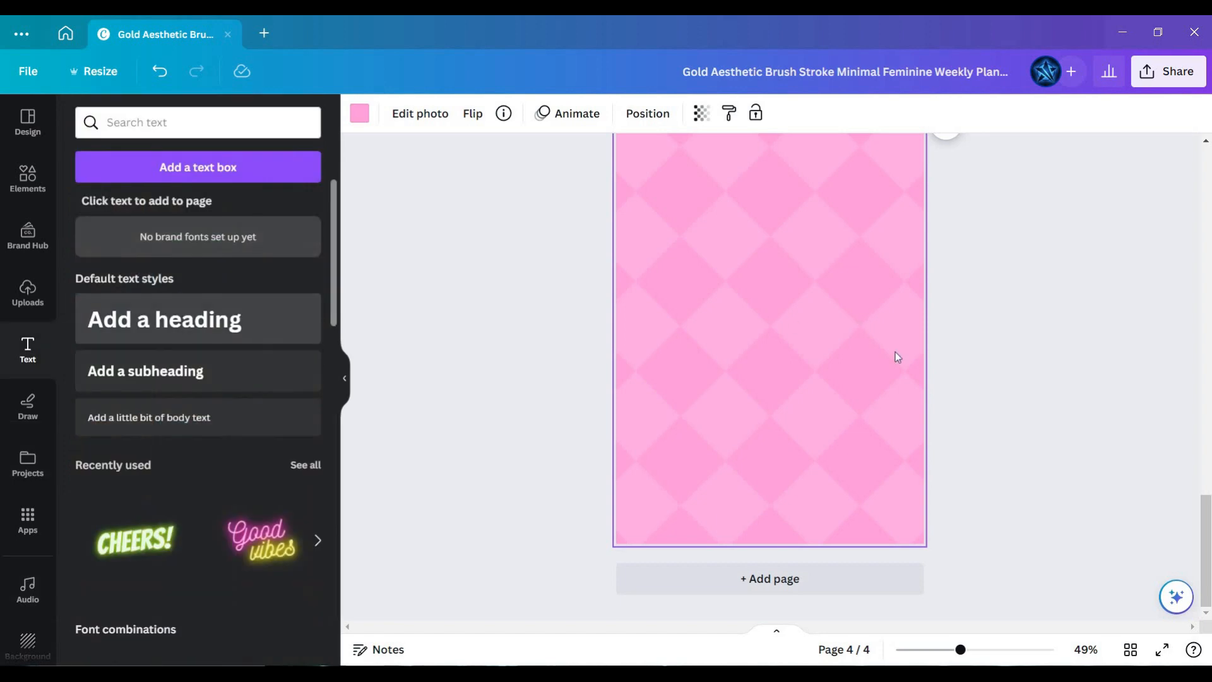
pyautogui.click(164, 319)
pyautogui.moveTo(784, 393); pyautogui.dragTo(778, 281)
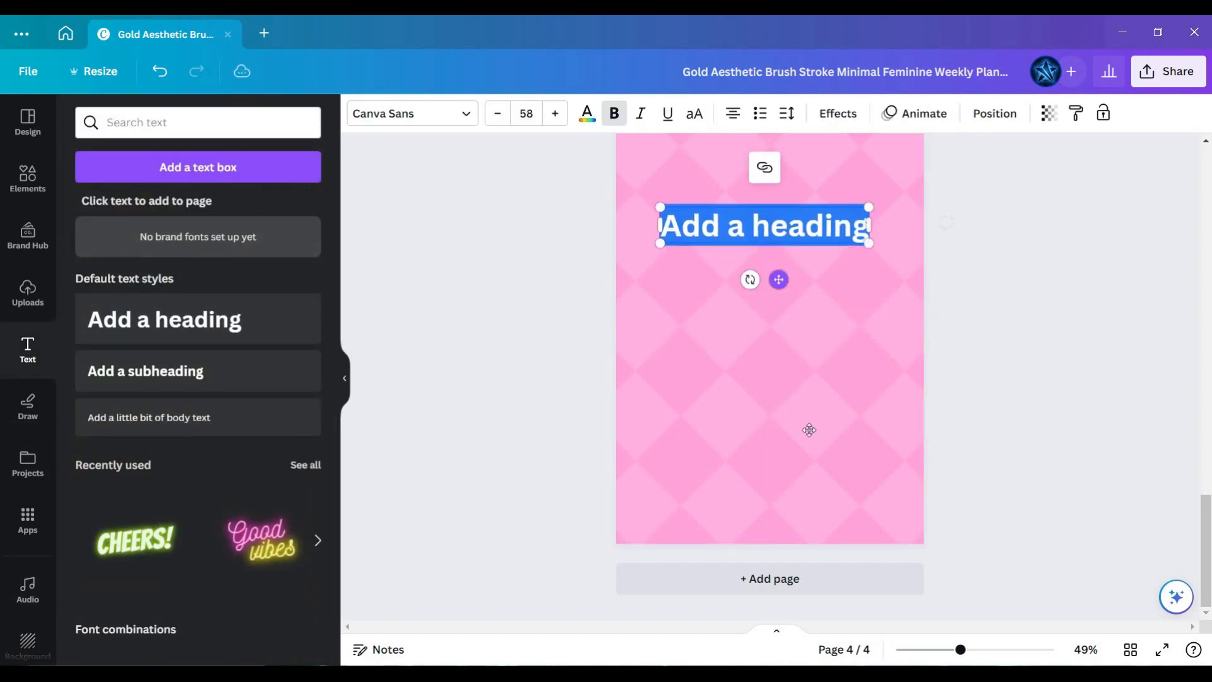
pyautogui.scroll(3, 809, 430)
pyautogui.moveTo(779, 436); pyautogui.dragTo(784, 338)
pyautogui.scroll(3, 736, 306)
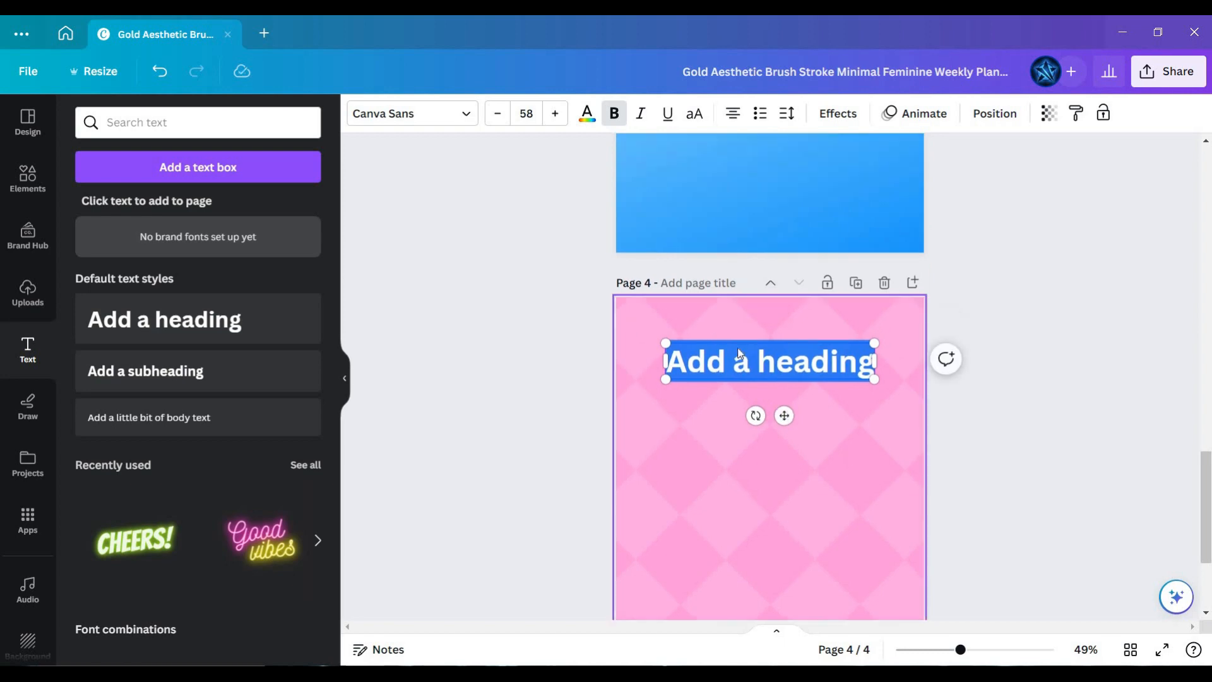
# Replace the placeholder heading text on page 4 with WEDNESDAY.
pyautogui.scroll(-4, 736, 281)
pyautogui.scroll(7, 737, 282)
pyautogui.scroll(-8, 737, 282)
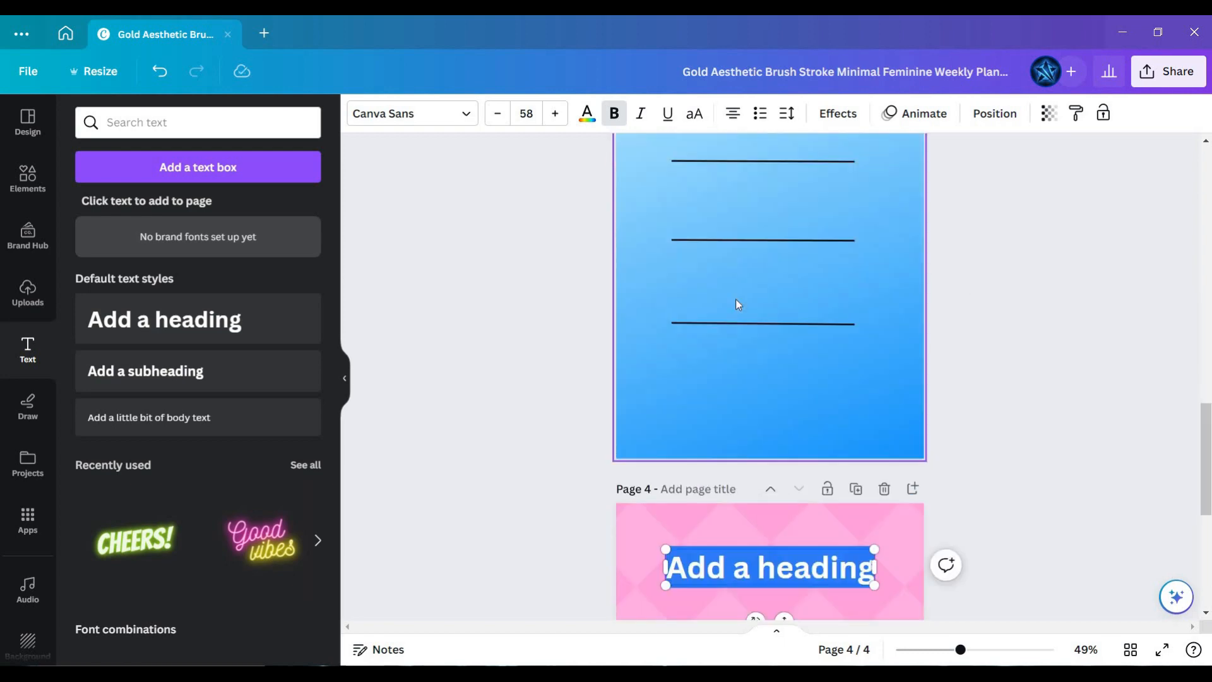
pyautogui.scroll(7, 678, 256)
pyautogui.scroll(-7, 678, 256)
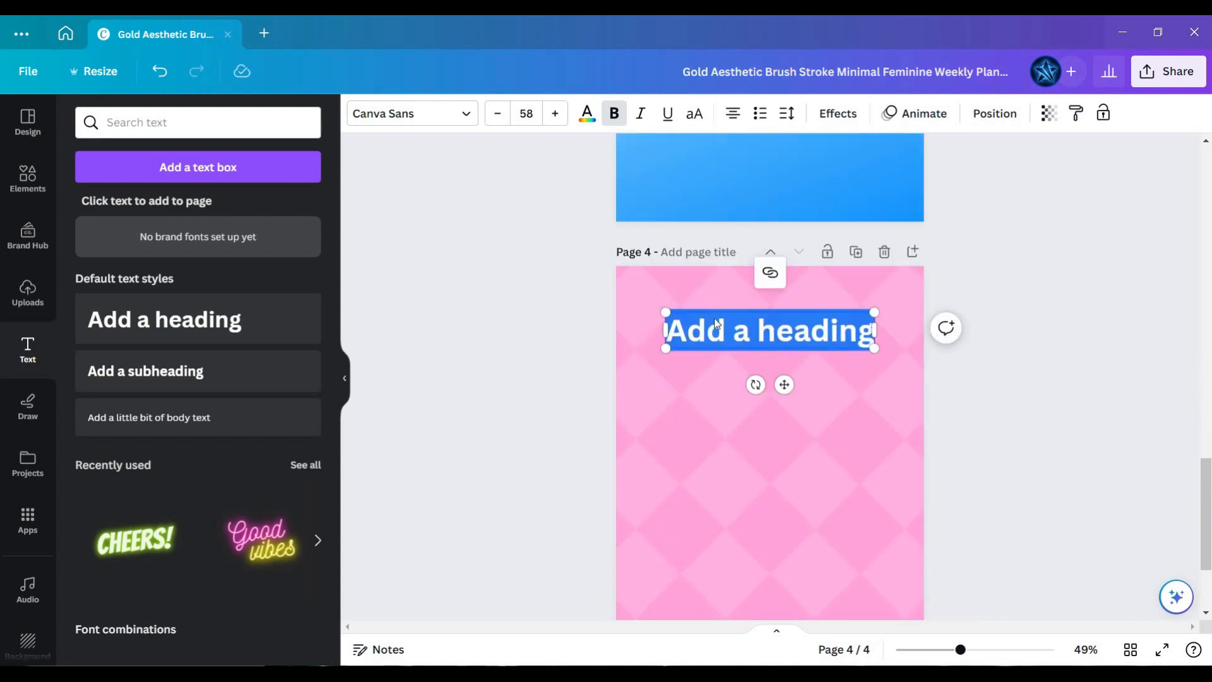
pyautogui.write('WEDS')
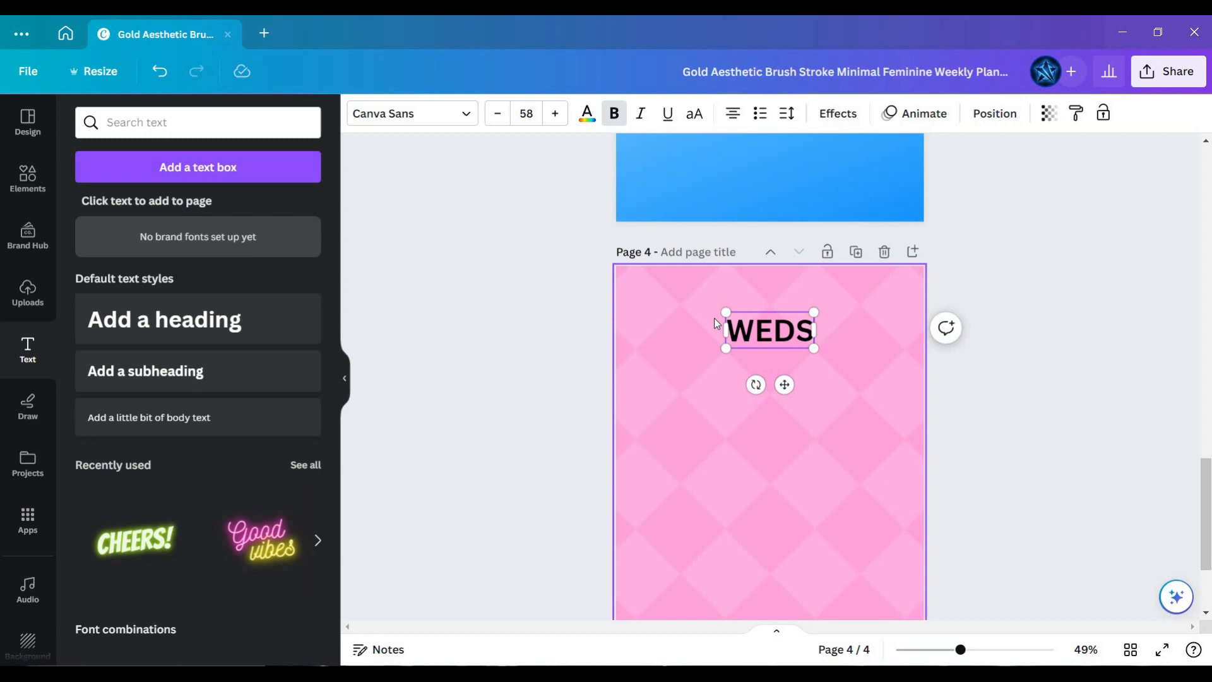
pyautogui.press('BackSpace')
pyautogui.write('NES')
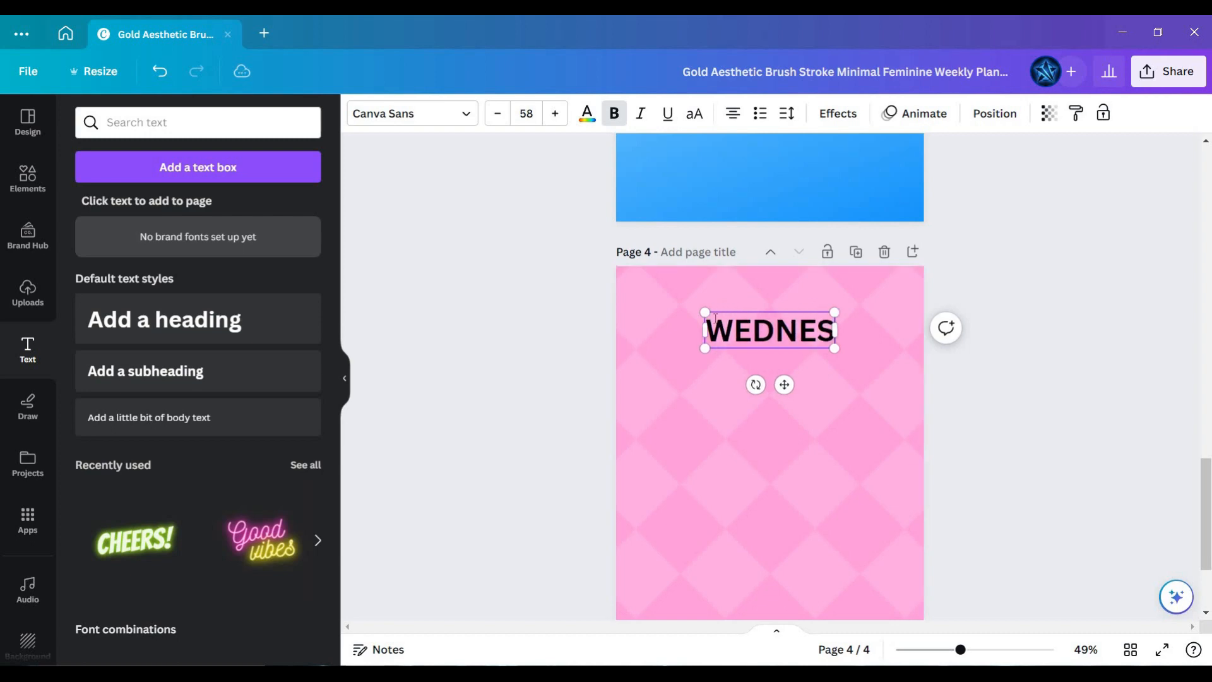
pyautogui.write('DAY')
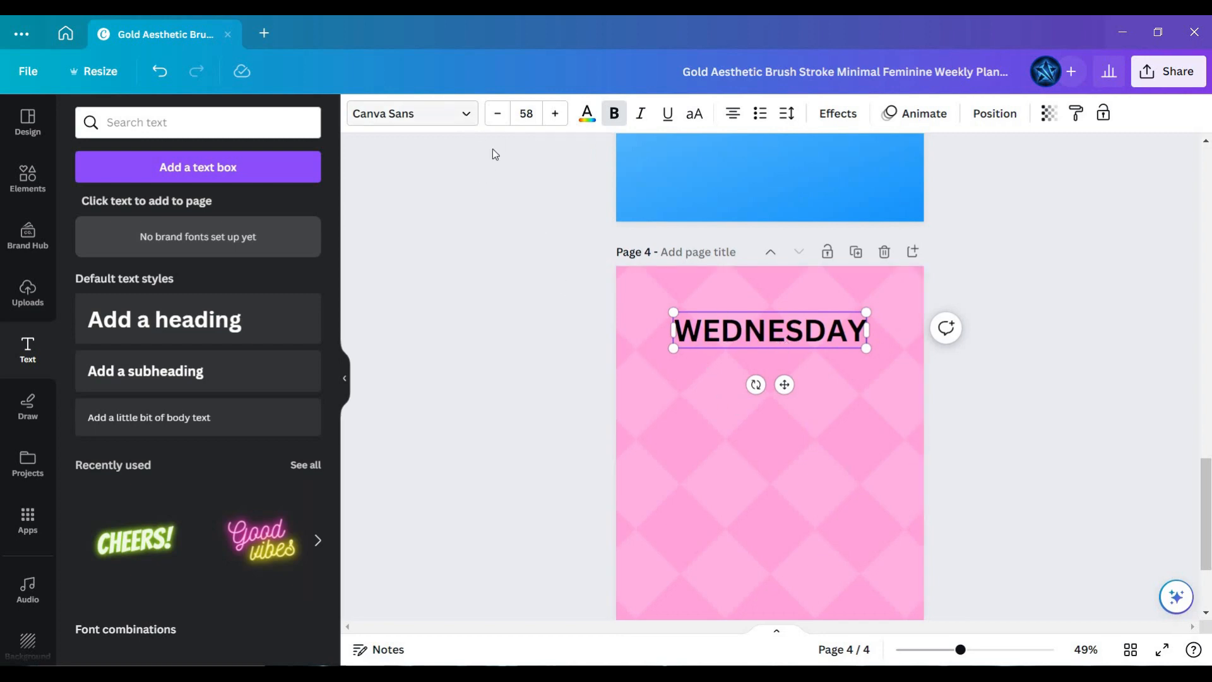
# Compare Eastman Grotesque, Inter and Telegraf on the WEDNESDAY heading and set its font to Fraunces Thin.
pyautogui.click(435, 114)
pyautogui.click(204, 418)
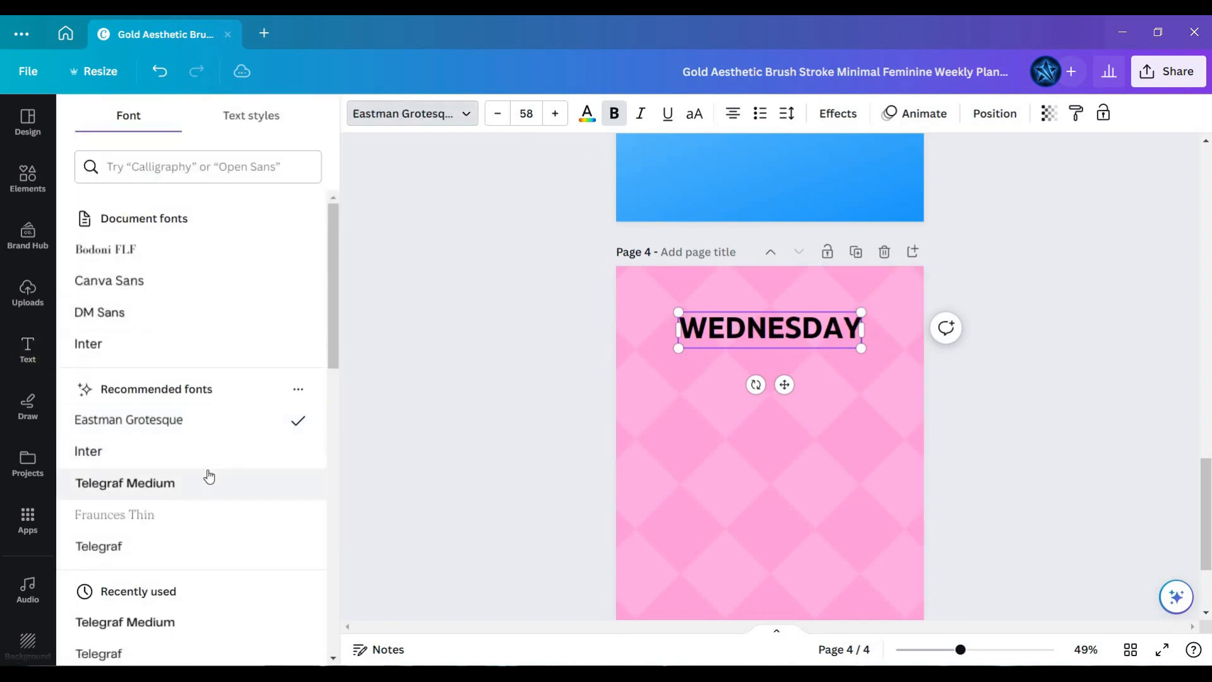
pyautogui.click(209, 478)
pyautogui.click(190, 458)
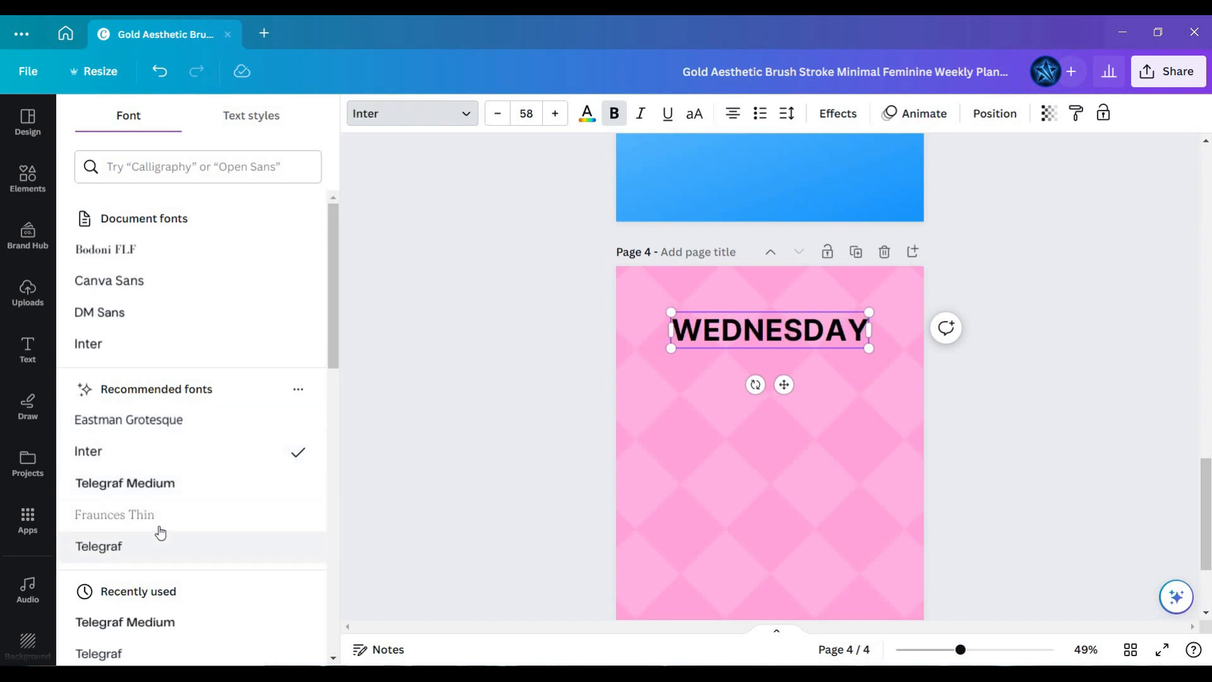
pyautogui.click(160, 535)
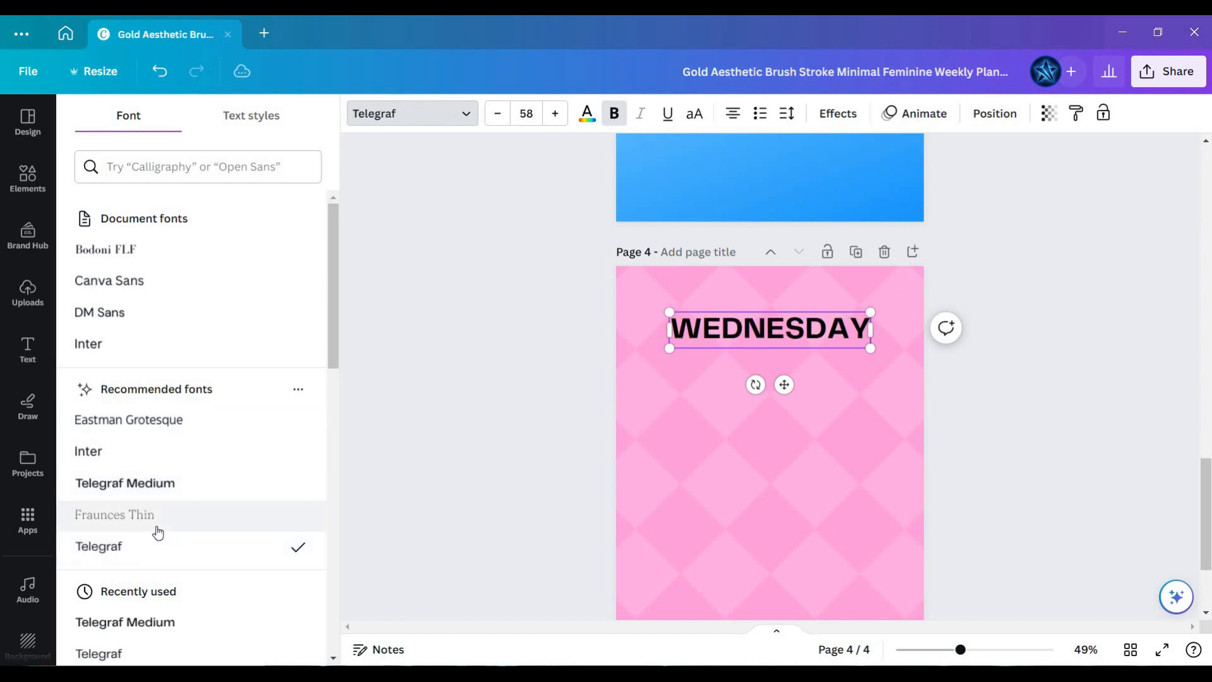
pyautogui.click(168, 484)
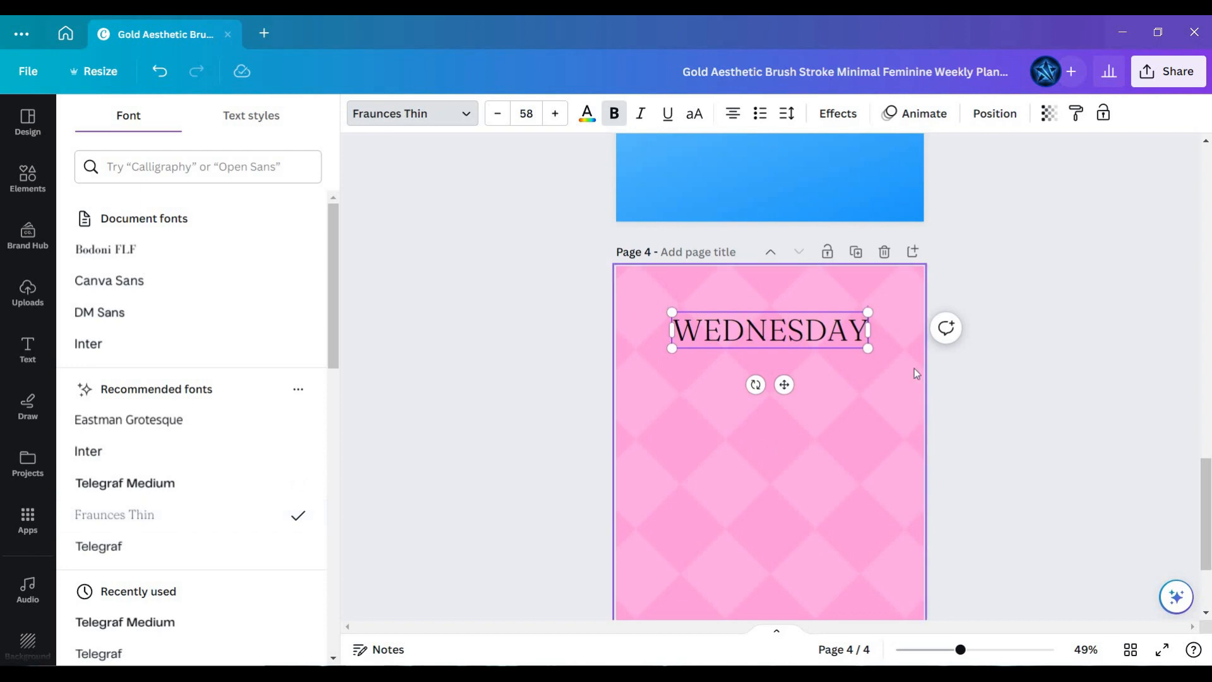
# Enlarge the WEDNESDAY heading to size 60.7 and keep it centered across the page.
pyautogui.click(910, 367)
pyautogui.click(878, 354)
pyautogui.moveTo(874, 349); pyautogui.dragTo(877, 351)
pyautogui.moveTo(783, 382); pyautogui.dragTo(778, 382)
pyautogui.click(896, 384)
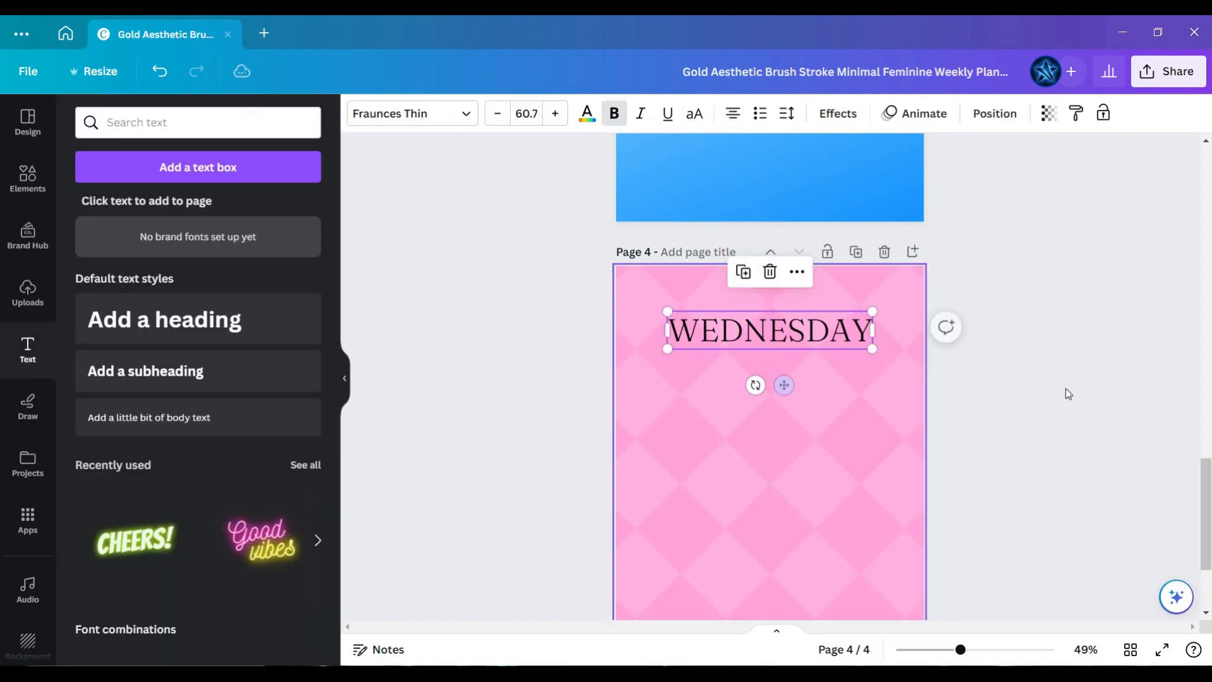
pyautogui.click(984, 383)
# Add a black straight line below the WEDNESDAY heading and stretch it horizontally to a length of about 13.
pyautogui.scroll(-3, 983, 382)
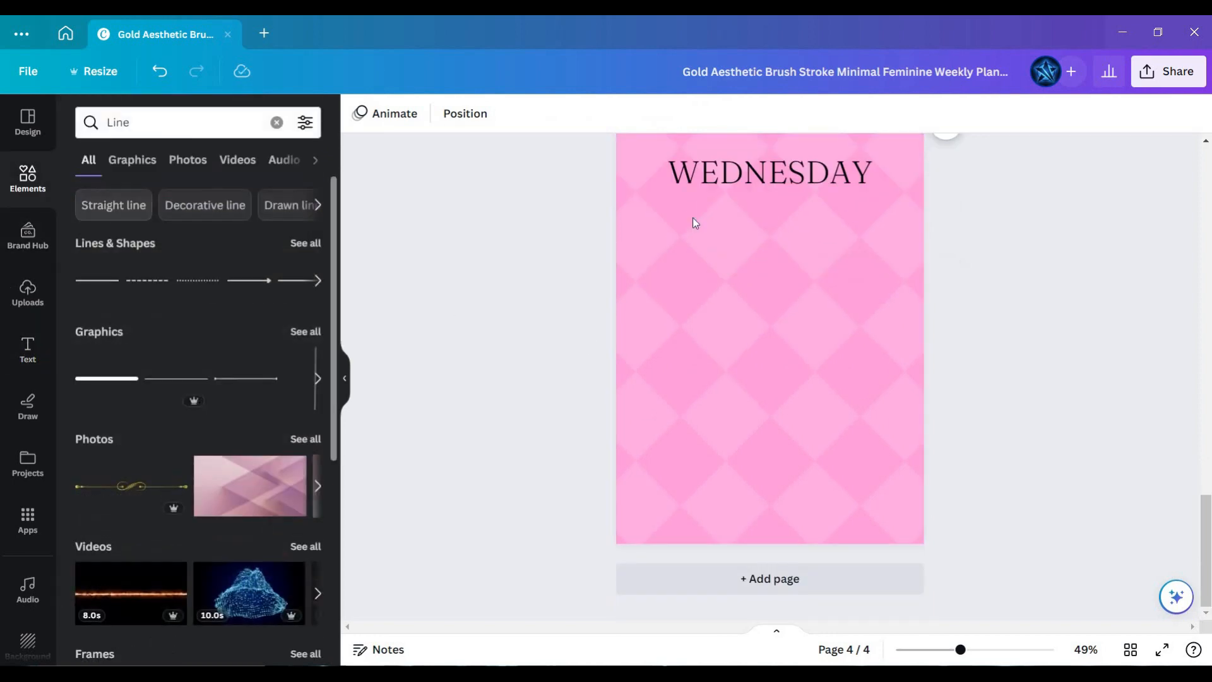
pyautogui.click(785, 188)
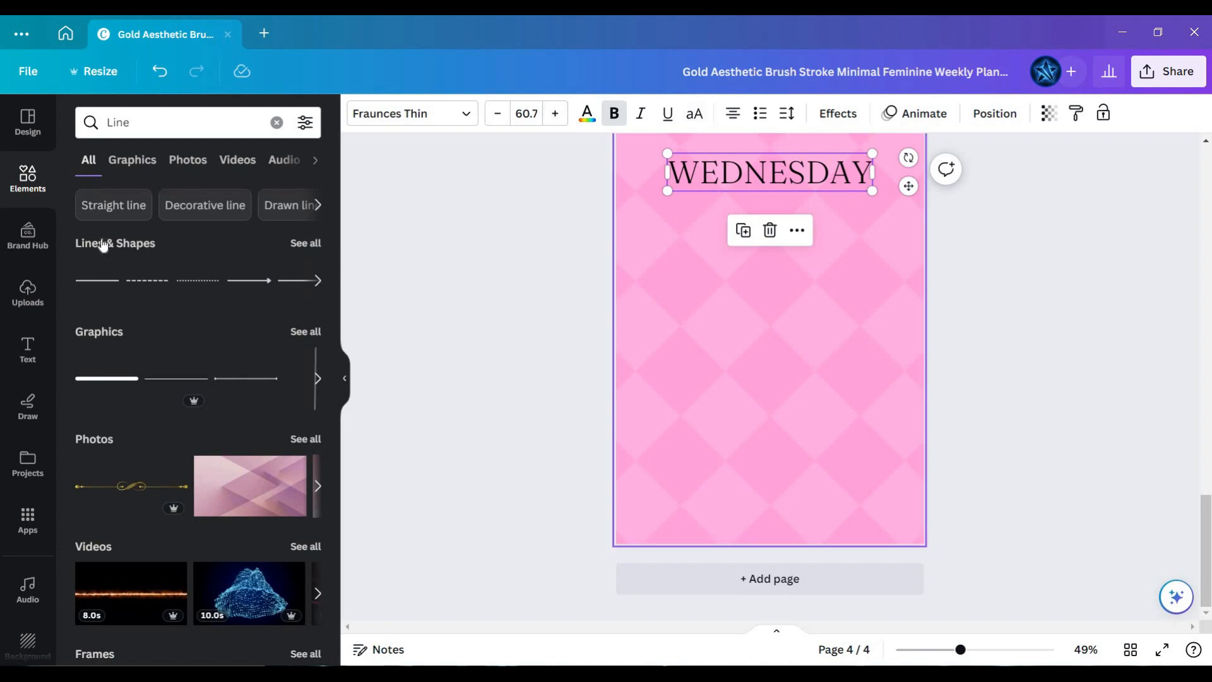
pyautogui.click(762, 289)
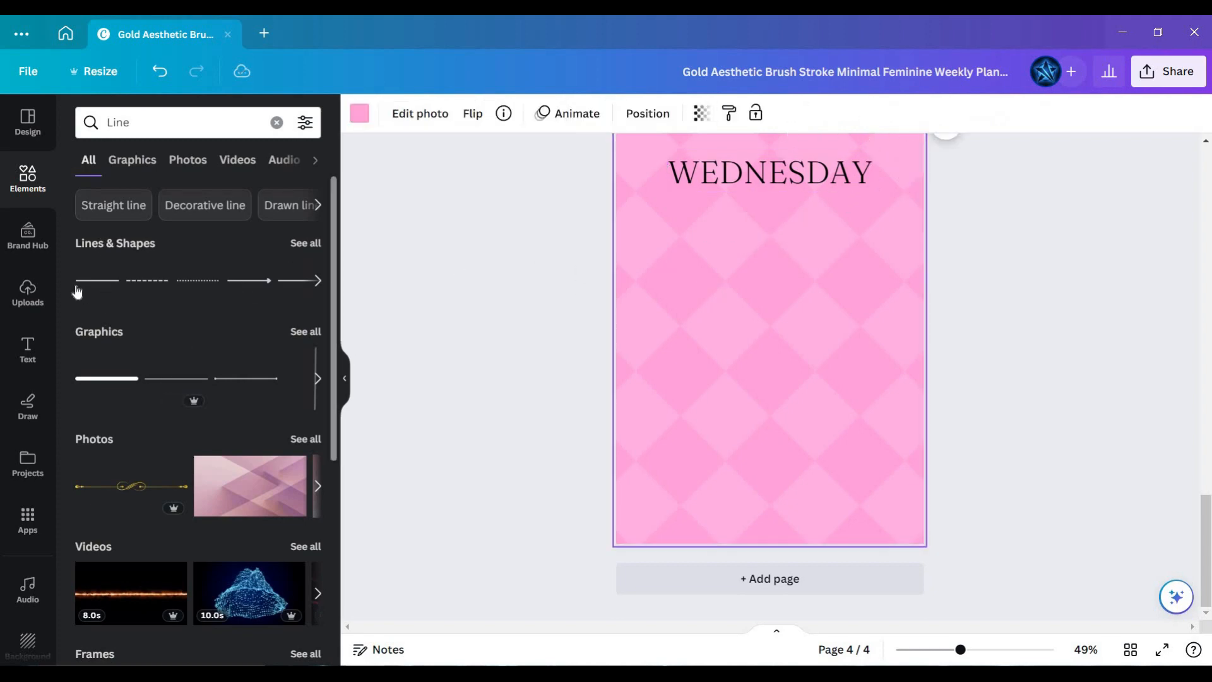
pyautogui.press('l')
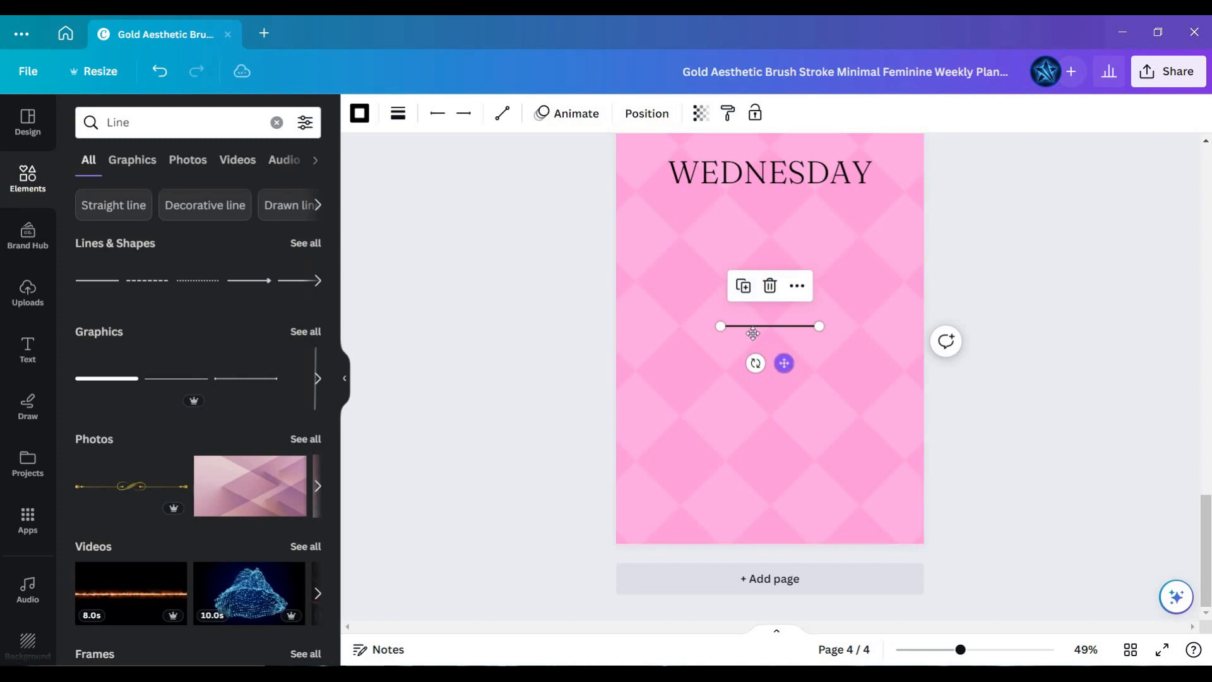
pyautogui.moveTo(785, 360); pyautogui.dragTo(857, 276)
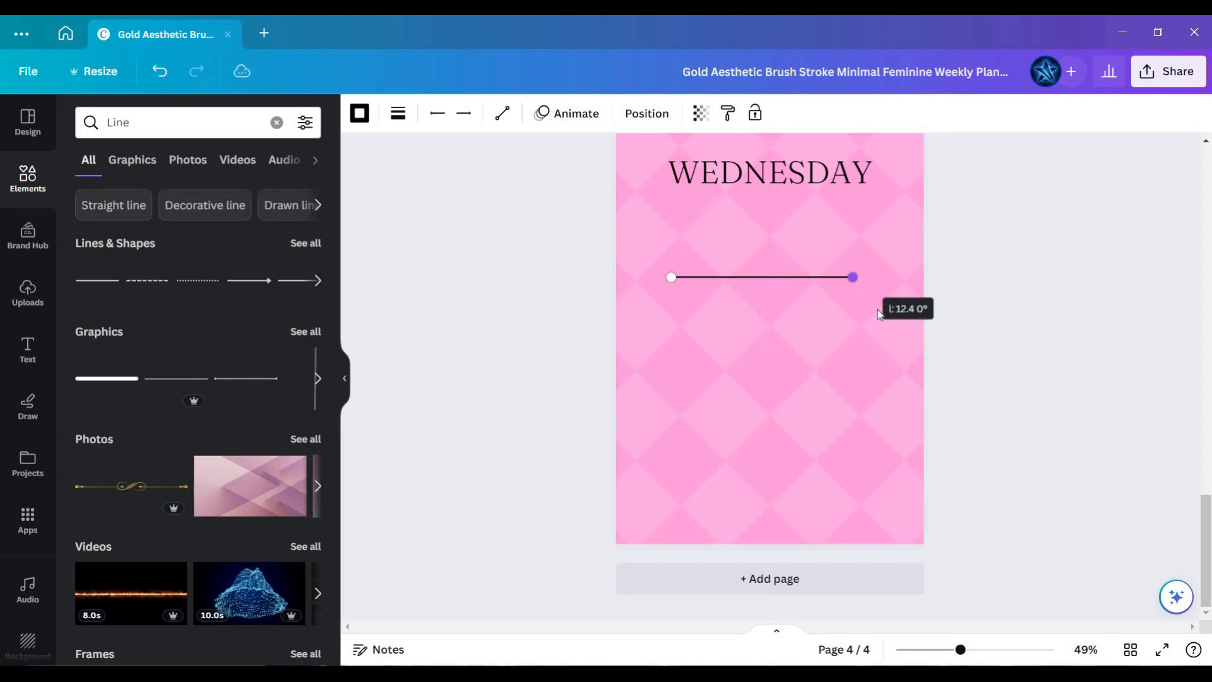
pyautogui.click(854, 287)
pyautogui.click(853, 278)
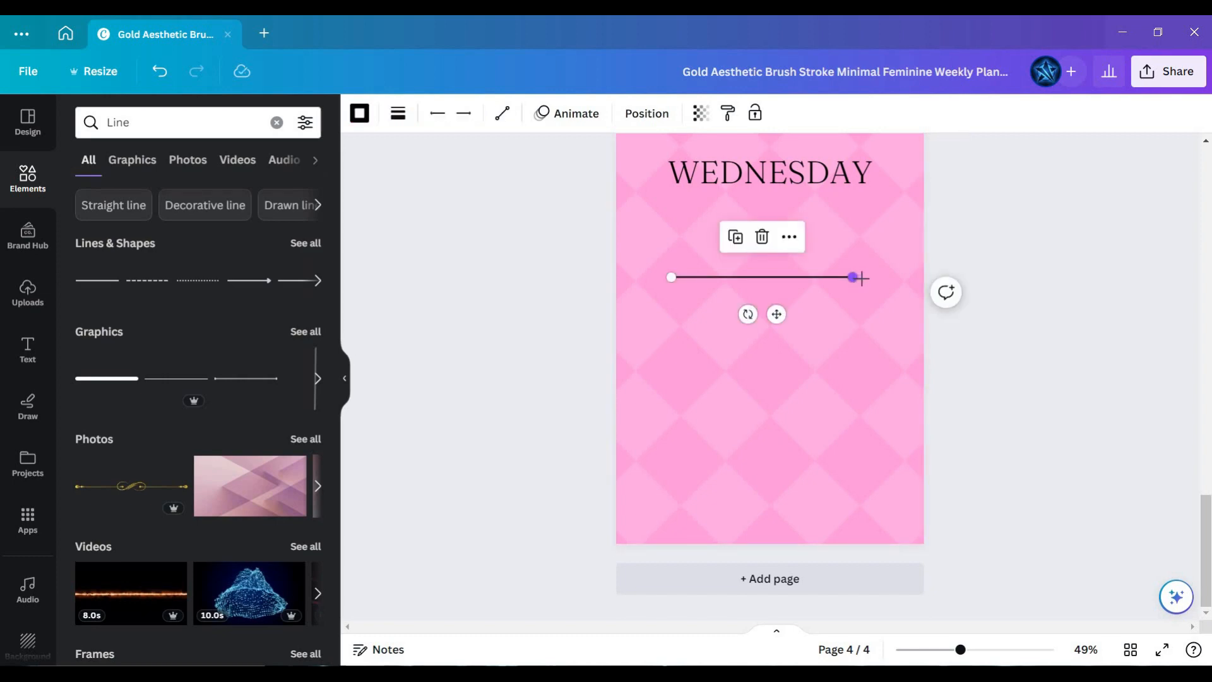
pyautogui.moveTo(862, 278); pyautogui.dragTo(862, 278)
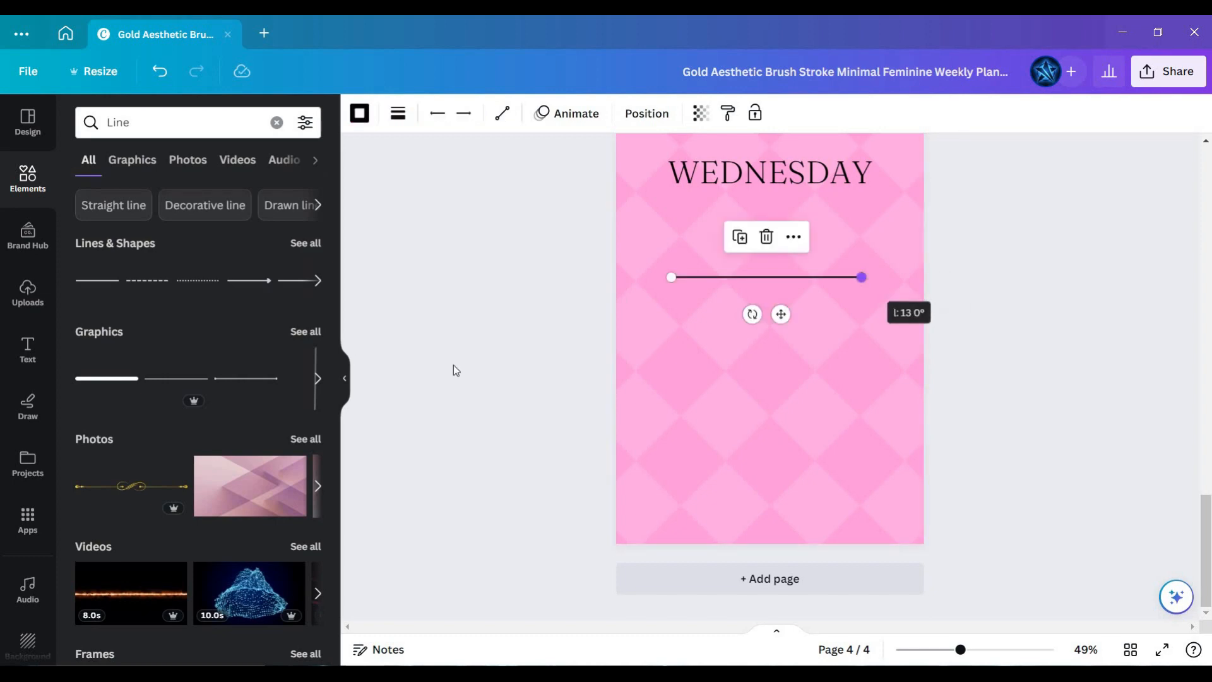
# Add a second straight line below the first one, aligned with its left end and stretched to the same length.
pyautogui.click(633, 308)
pyautogui.press('l')
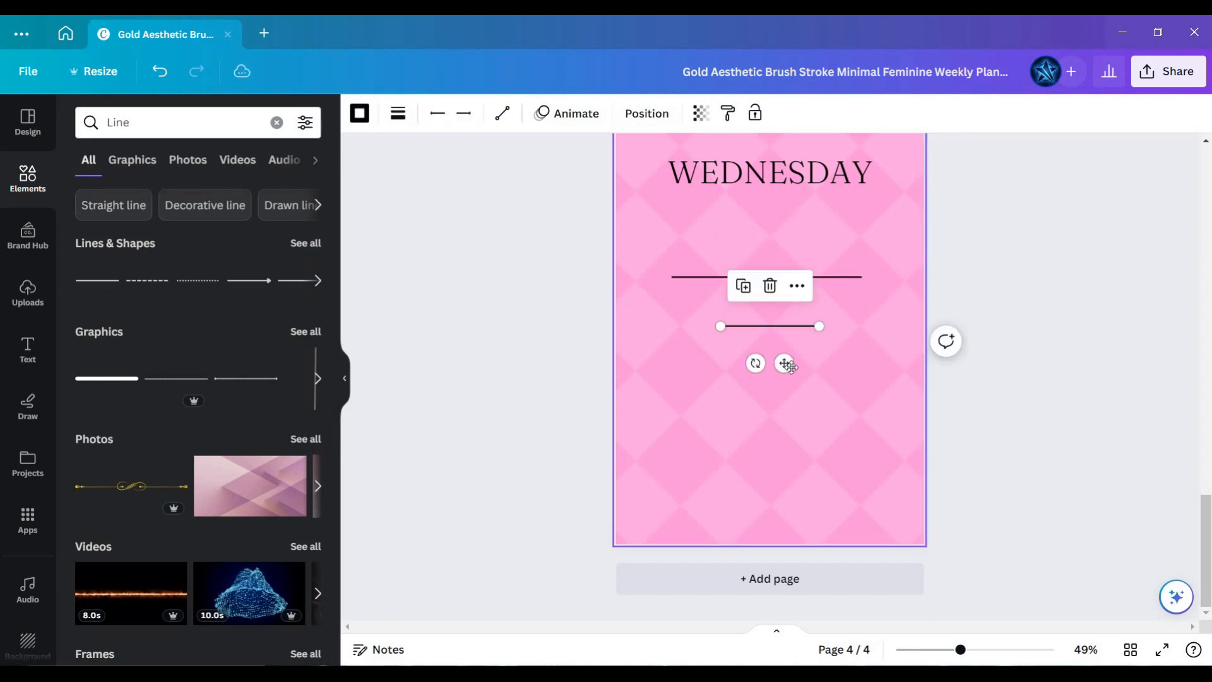
pyautogui.moveTo(766, 366); pyautogui.dragTo(717, 366)
pyautogui.moveTo(771, 328); pyautogui.dragTo(743, 416)
# Add a third straight line, space the lower two lines evenly, and stretch the third to the heading's right edge.
pyautogui.click(107, 293)
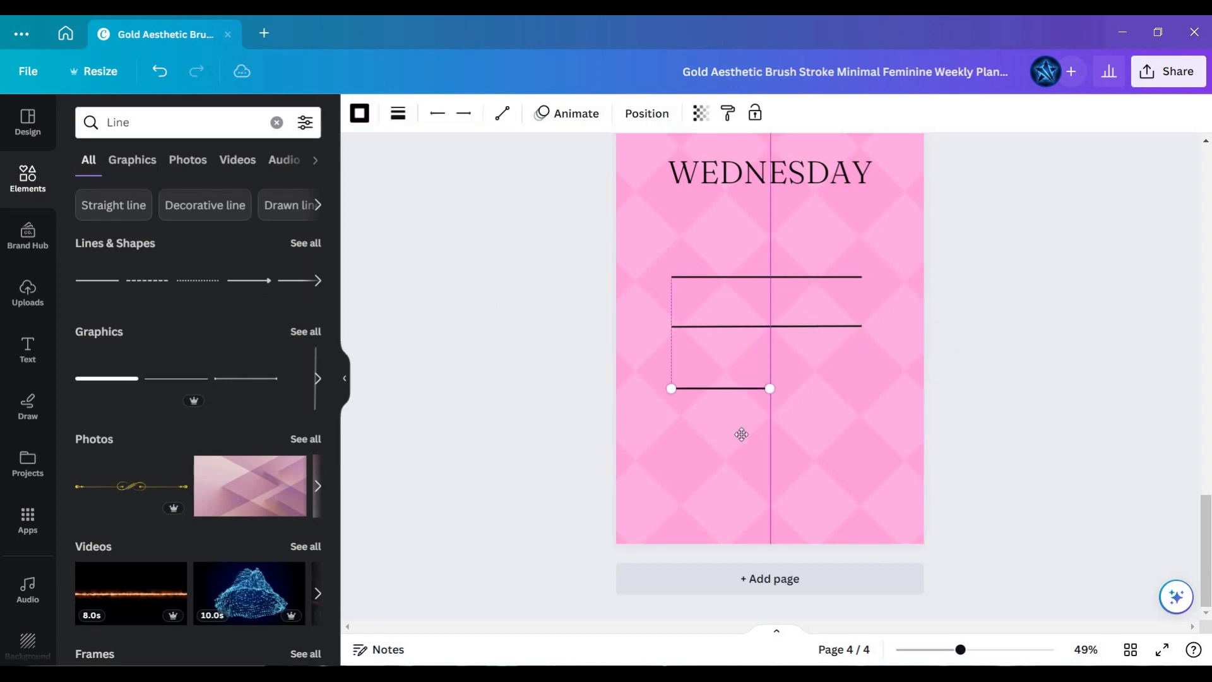
pyautogui.moveTo(742, 346); pyautogui.dragTo(773, 391)
pyautogui.click(774, 326)
pyautogui.click(758, 400)
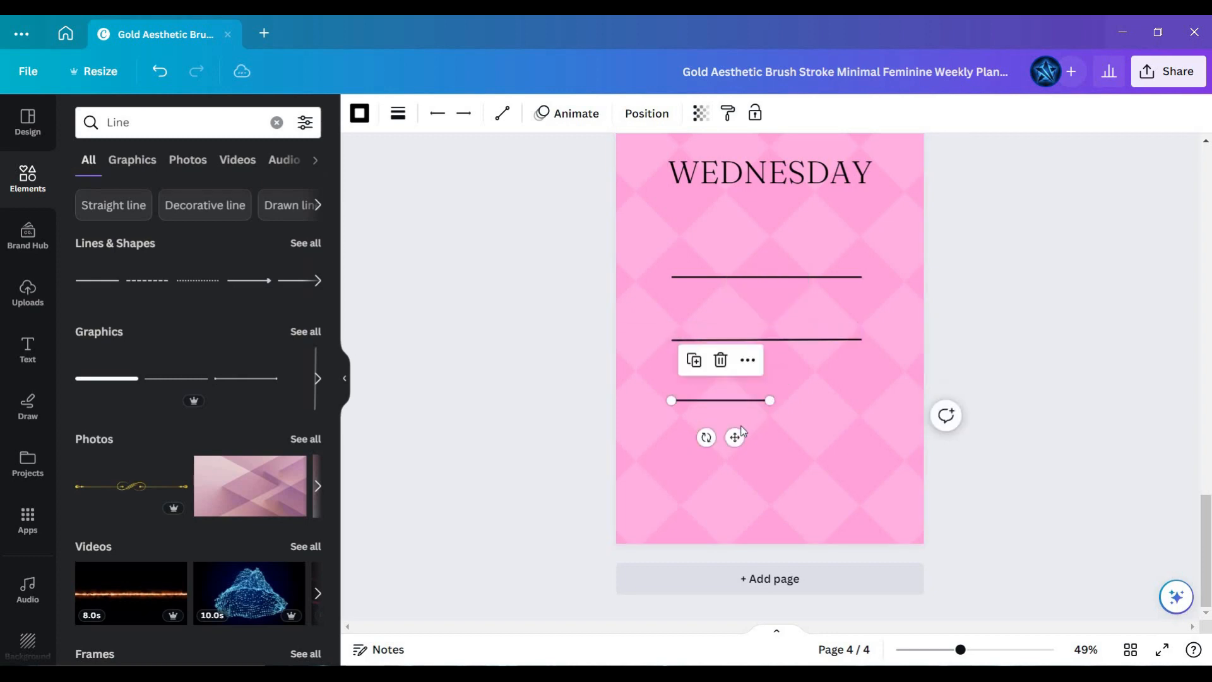
pyautogui.moveTo(737, 434); pyautogui.dragTo(736, 438)
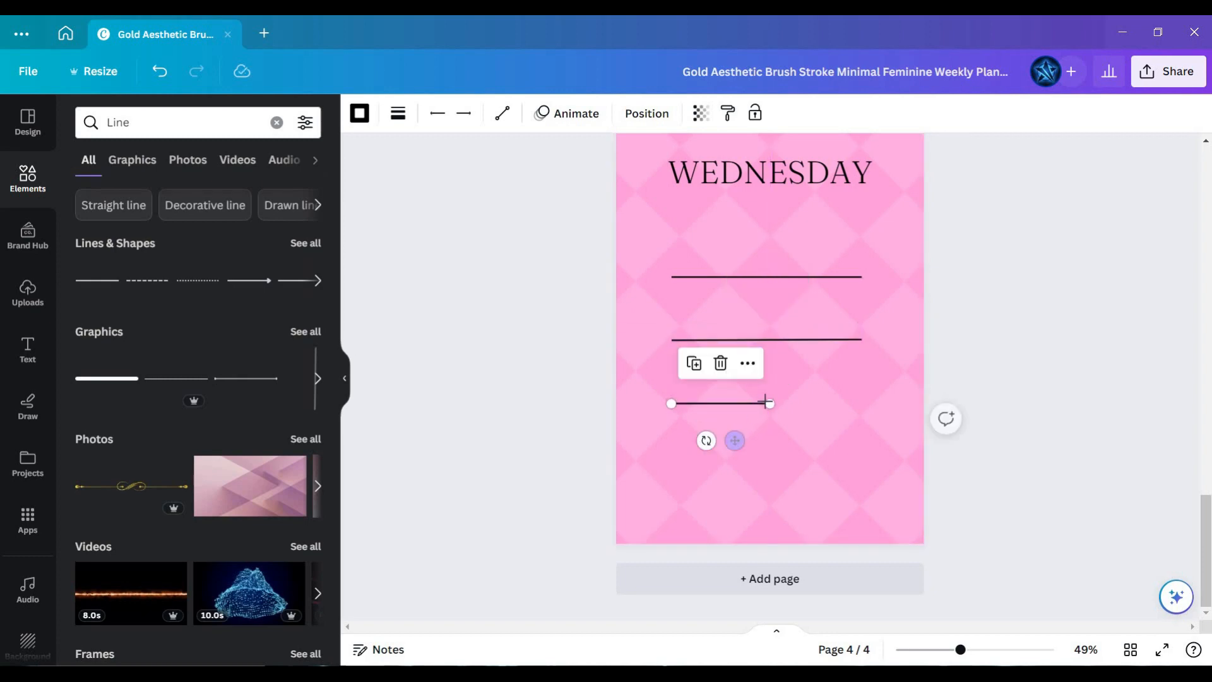
pyautogui.moveTo(828, 400); pyautogui.dragTo(873, 403)
# Lengthen the second and first writing lines on the WEDNESDAY page to end level with the third line.
pyautogui.click(855, 341)
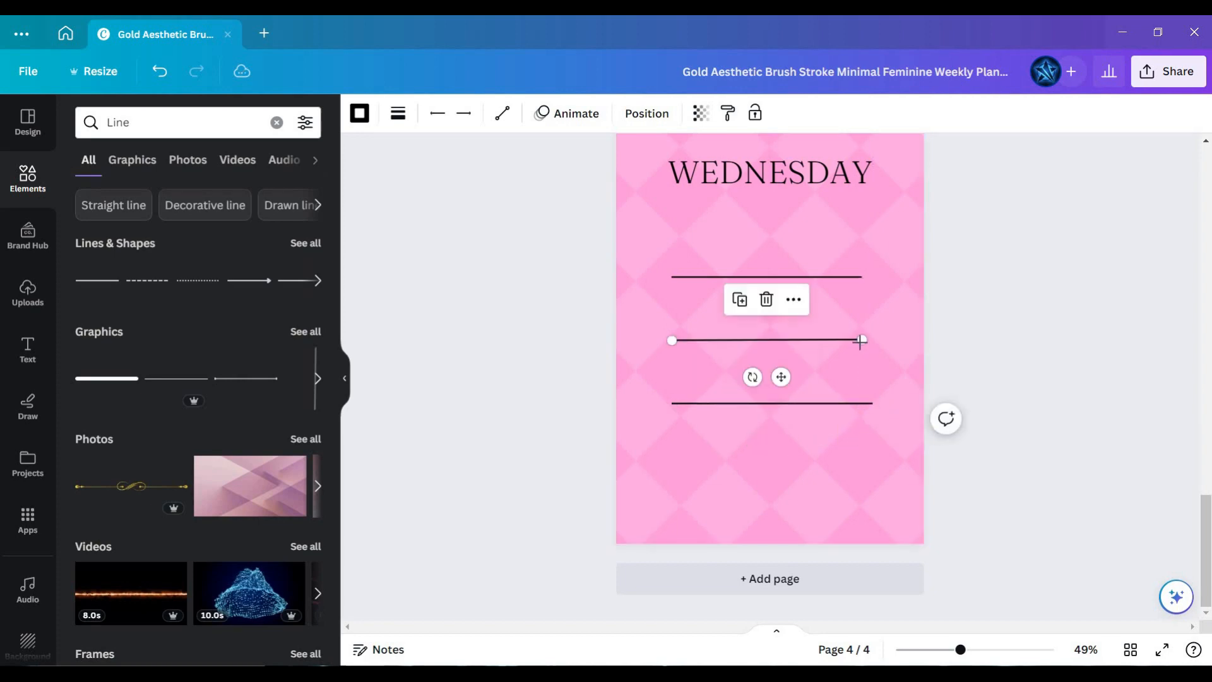
pyautogui.moveTo(865, 341); pyautogui.dragTo(875, 344)
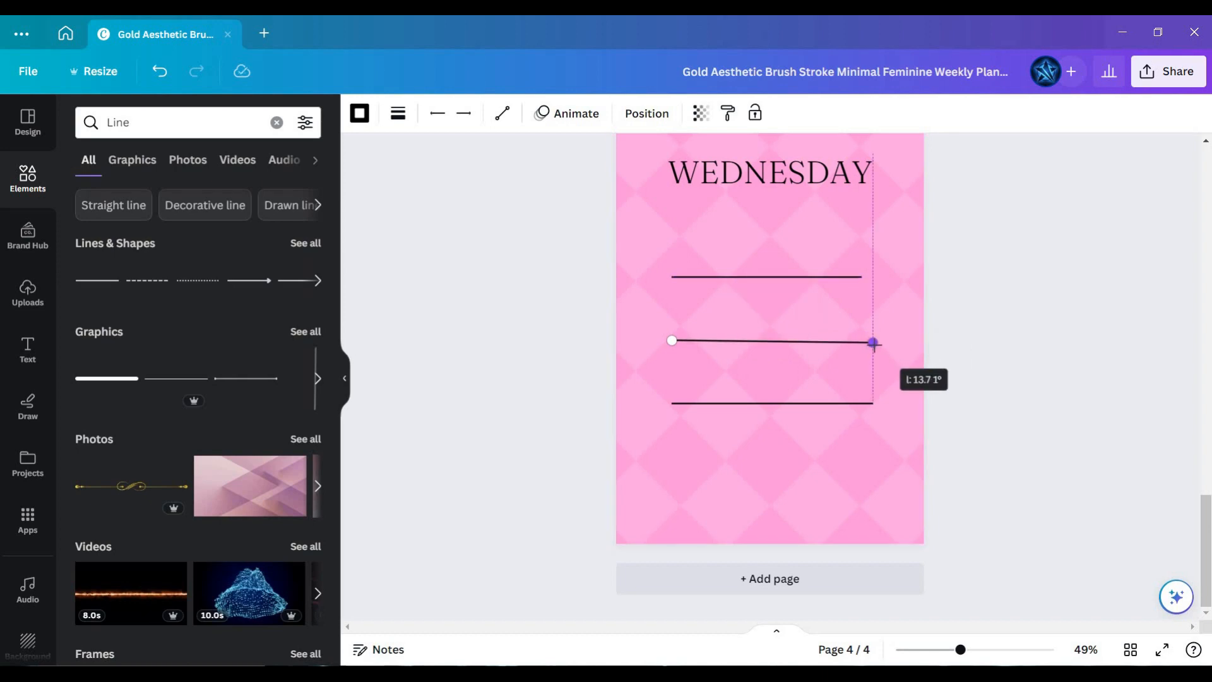
pyautogui.click(862, 278)
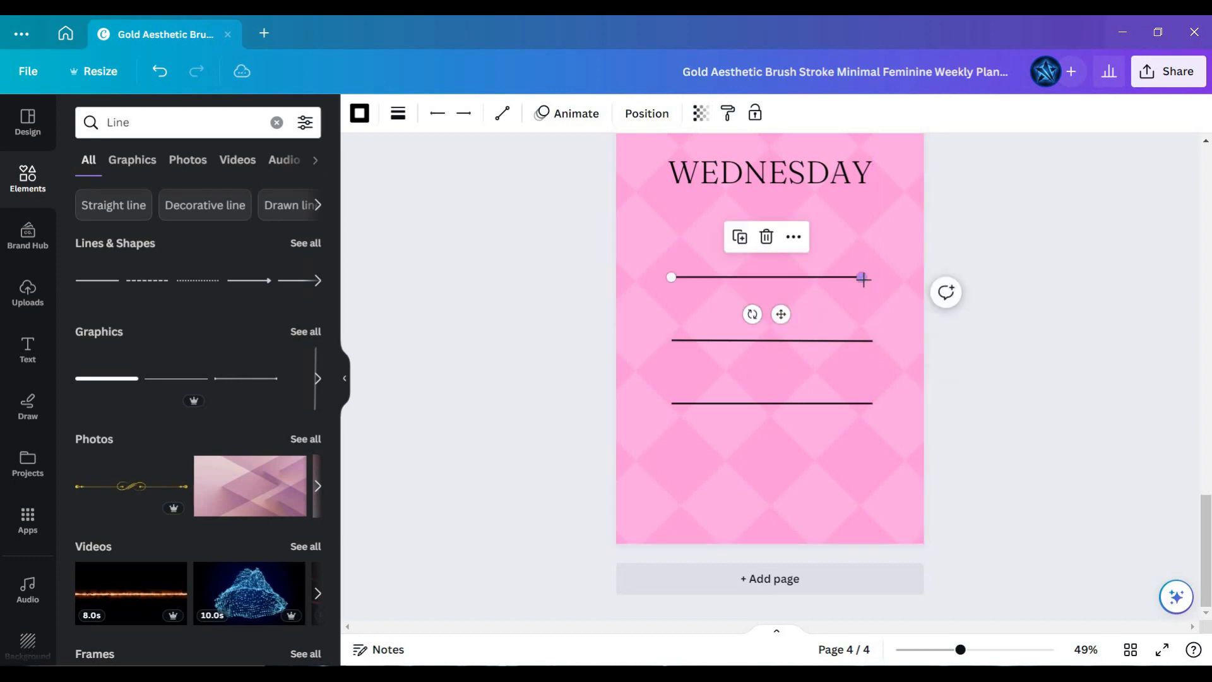
pyautogui.moveTo(862, 277); pyautogui.dragTo(872, 279)
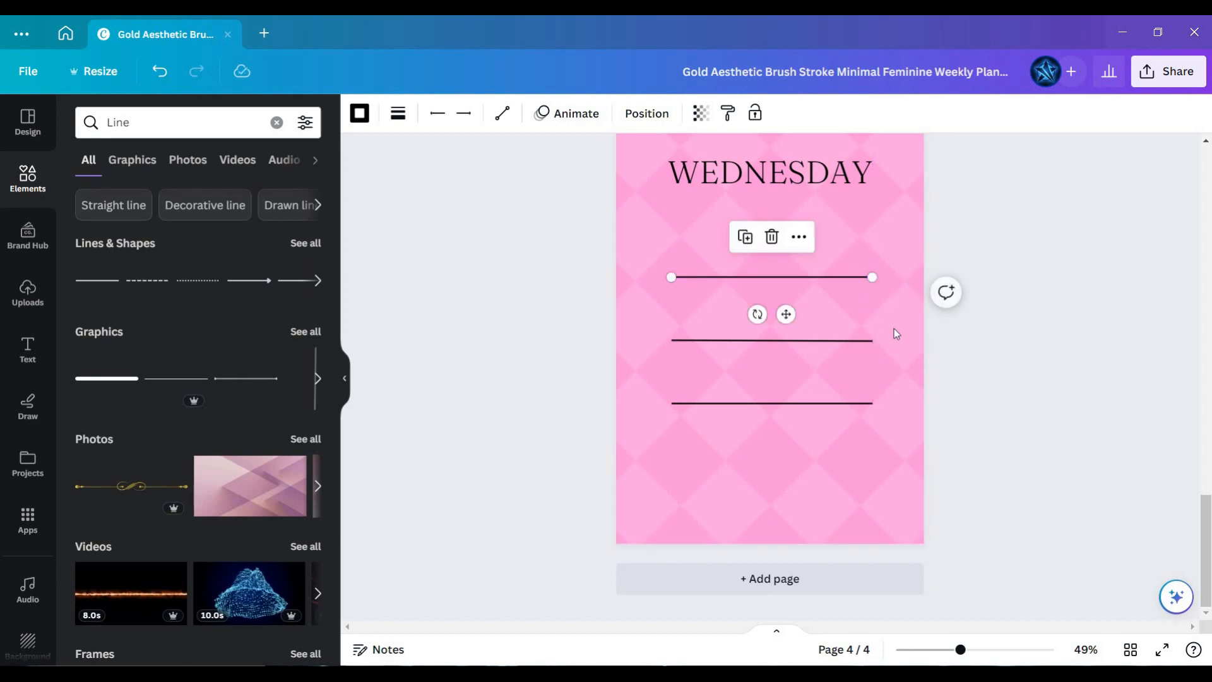
# Fine-tune the right ends of the first and second writing lines on the WEDNESDAY page.
pyautogui.click(866, 263)
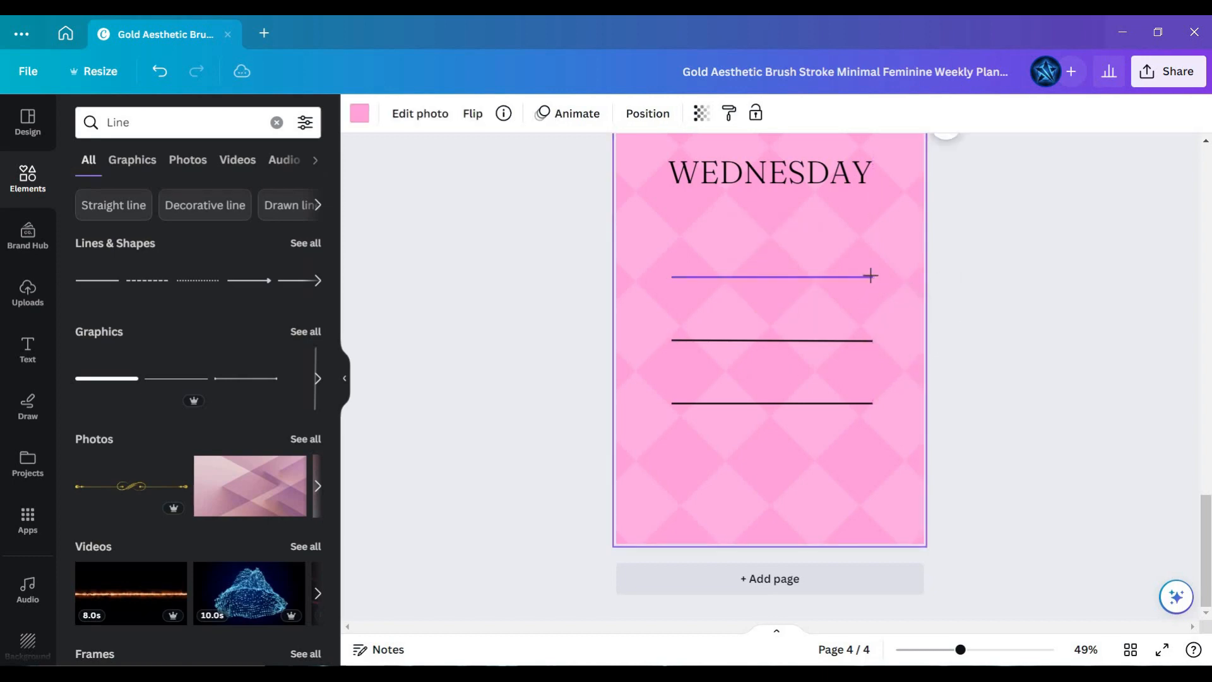
pyautogui.click(869, 277)
pyautogui.moveTo(872, 277); pyautogui.dragTo(871, 278)
pyautogui.click(866, 339)
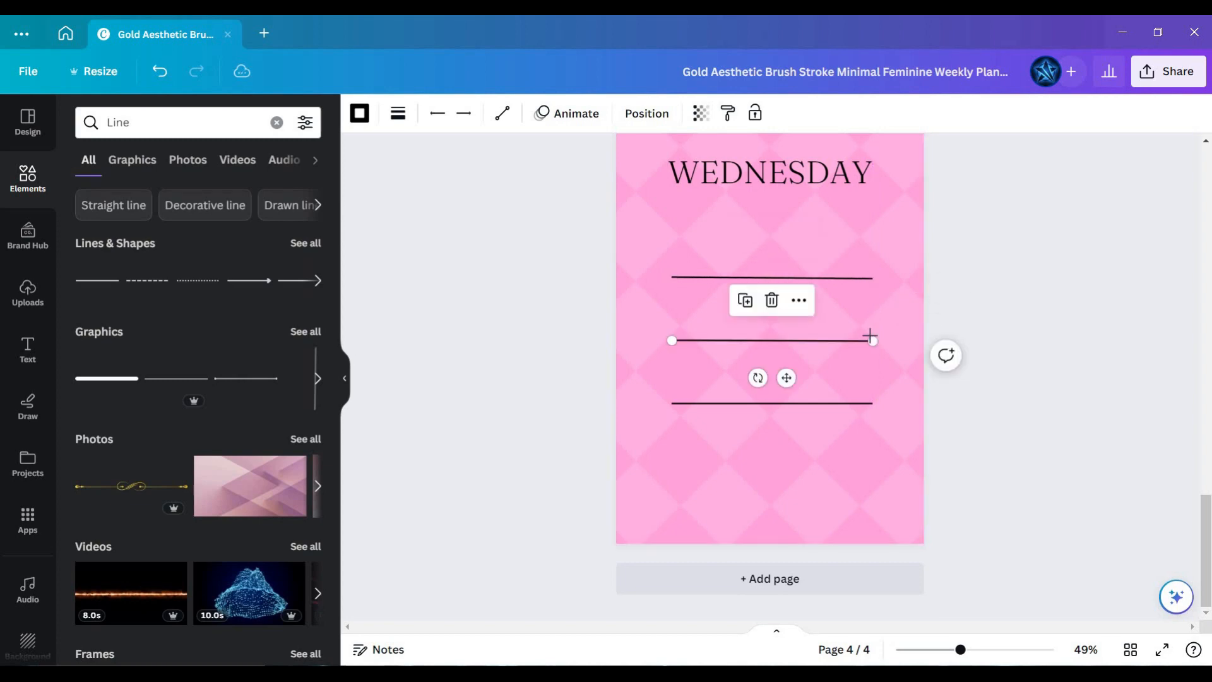
pyautogui.moveTo(870, 334); pyautogui.dragTo(870, 338)
pyautogui.click(945, 353)
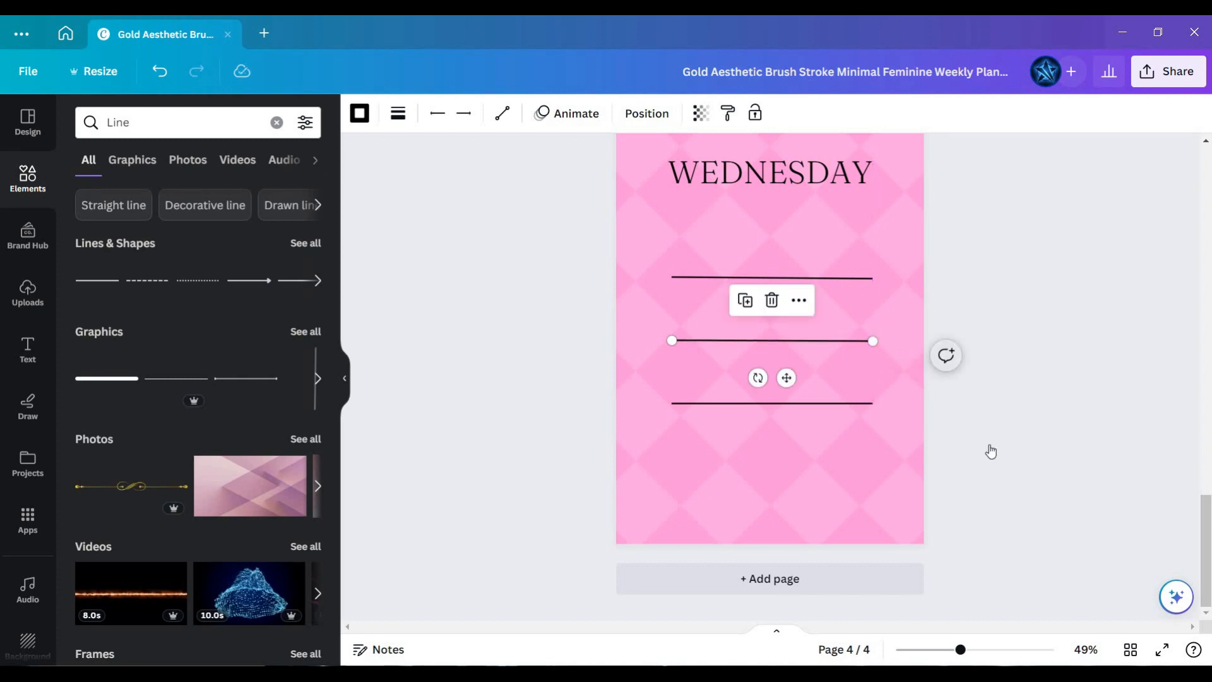
# Review the finished weekday pages of the planner, comparing their headings, backgrounds and writing lines.
pyautogui.click(963, 469)
pyautogui.scroll(6, 837, 534)
pyautogui.scroll(8, 840, 538)
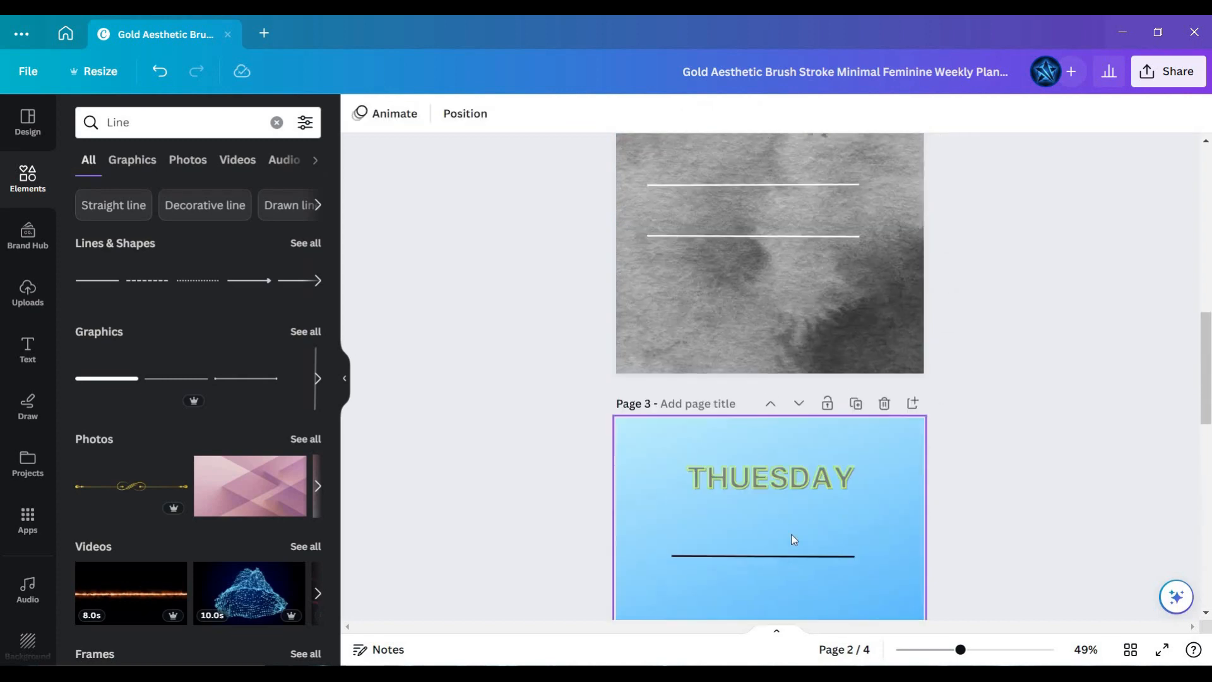
pyautogui.scroll(-10, 825, 408)
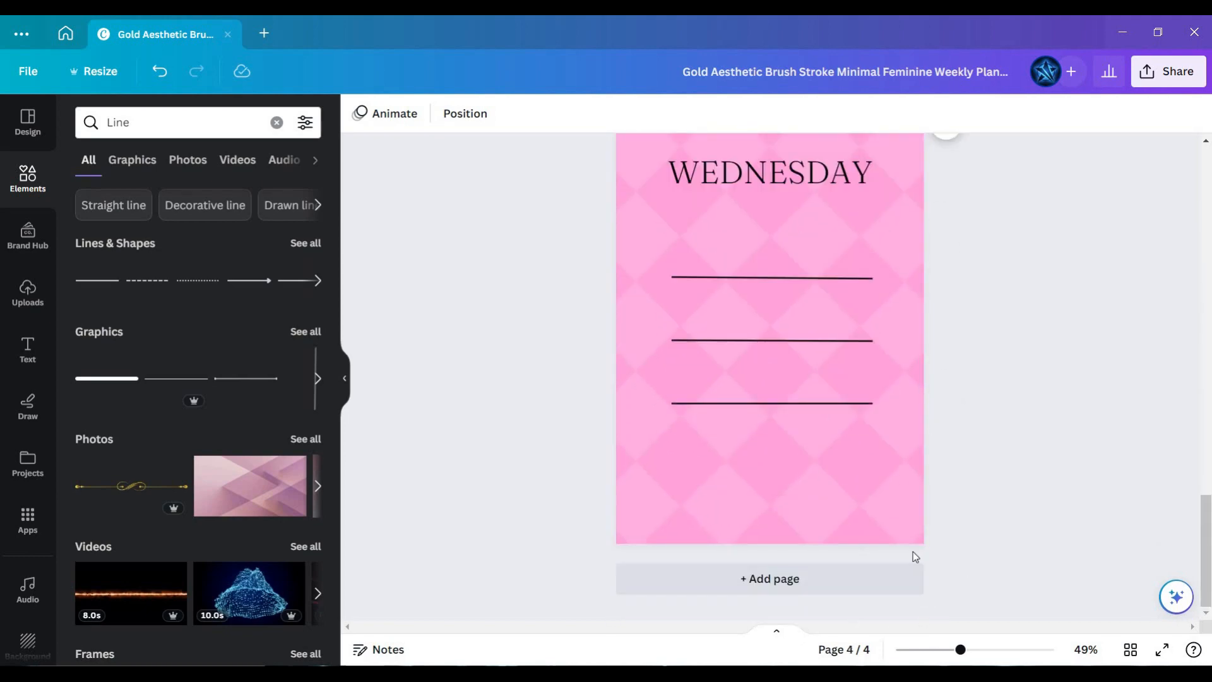
pyautogui.scroll(5, 933, 511)
pyautogui.scroll(-5, 878, 586)
pyautogui.scroll(5, 528, 487)
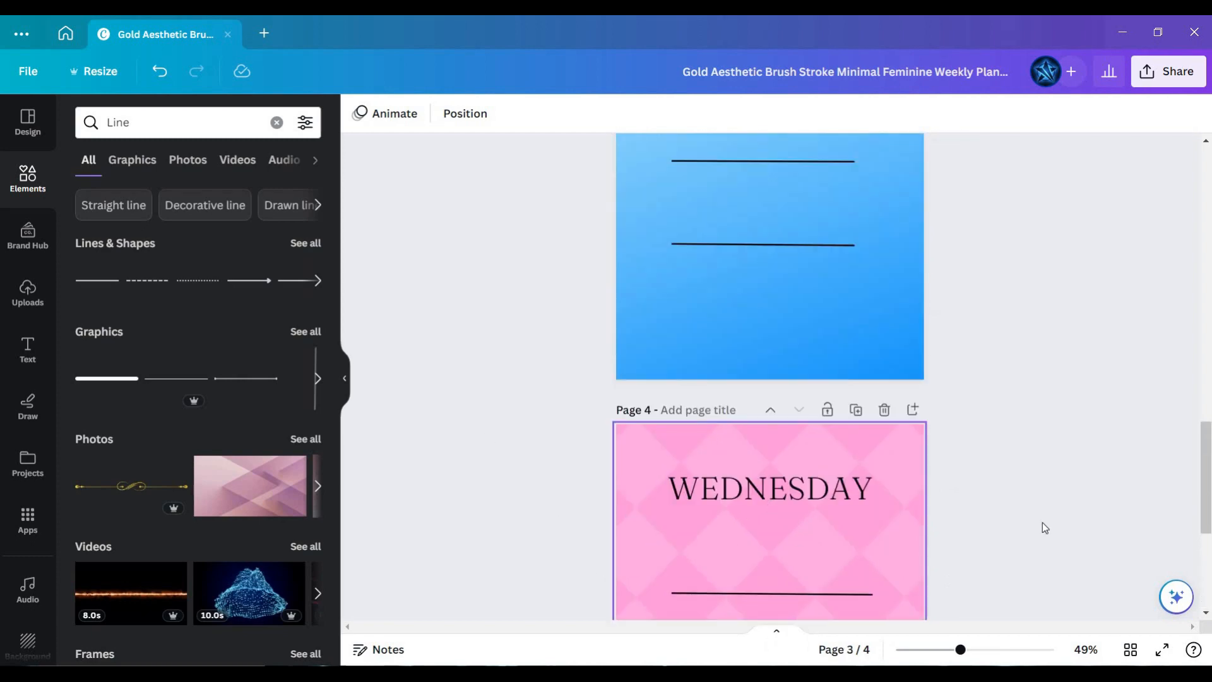
# Download all four planner pages as a PDF Standard file and save it to the Downloads folder.
pyautogui.scroll(-3, 770, 379)
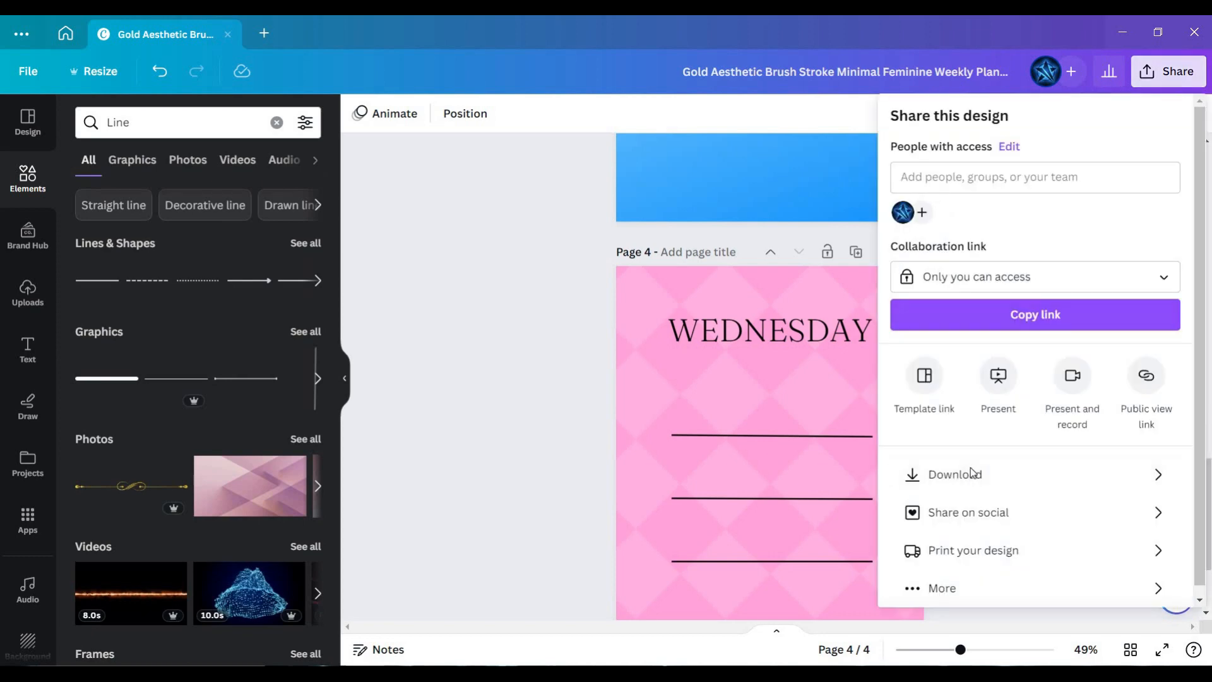
pyautogui.click(972, 474)
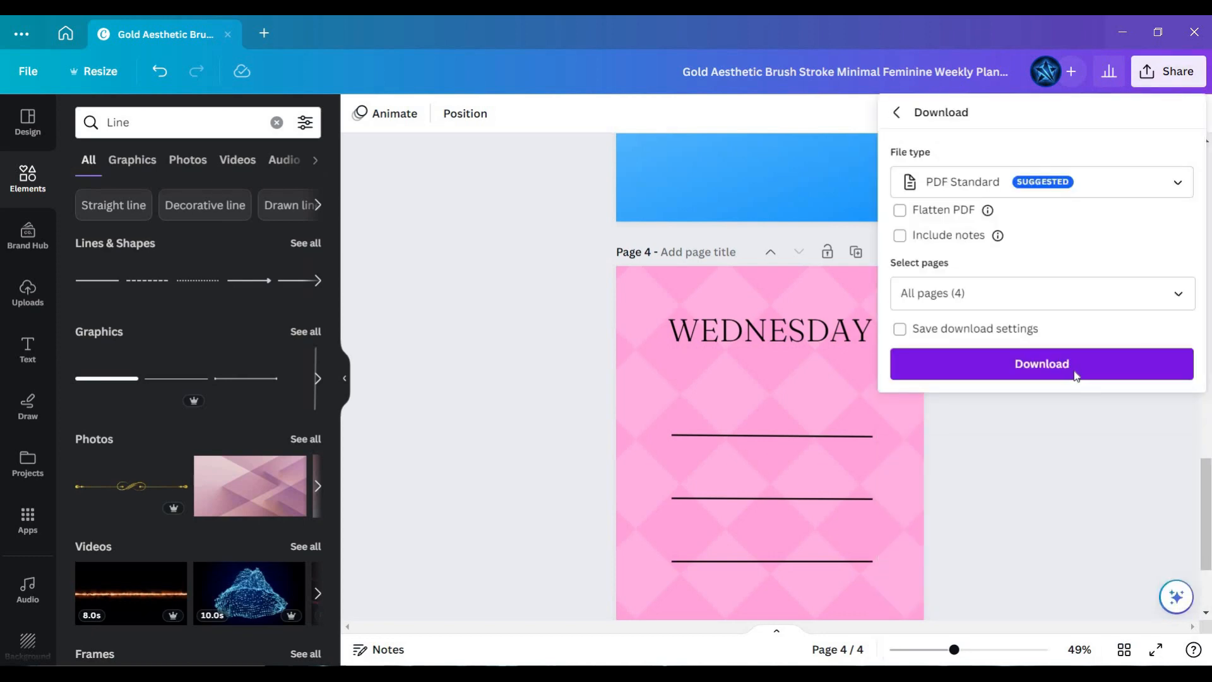
pyautogui.click(1077, 375)
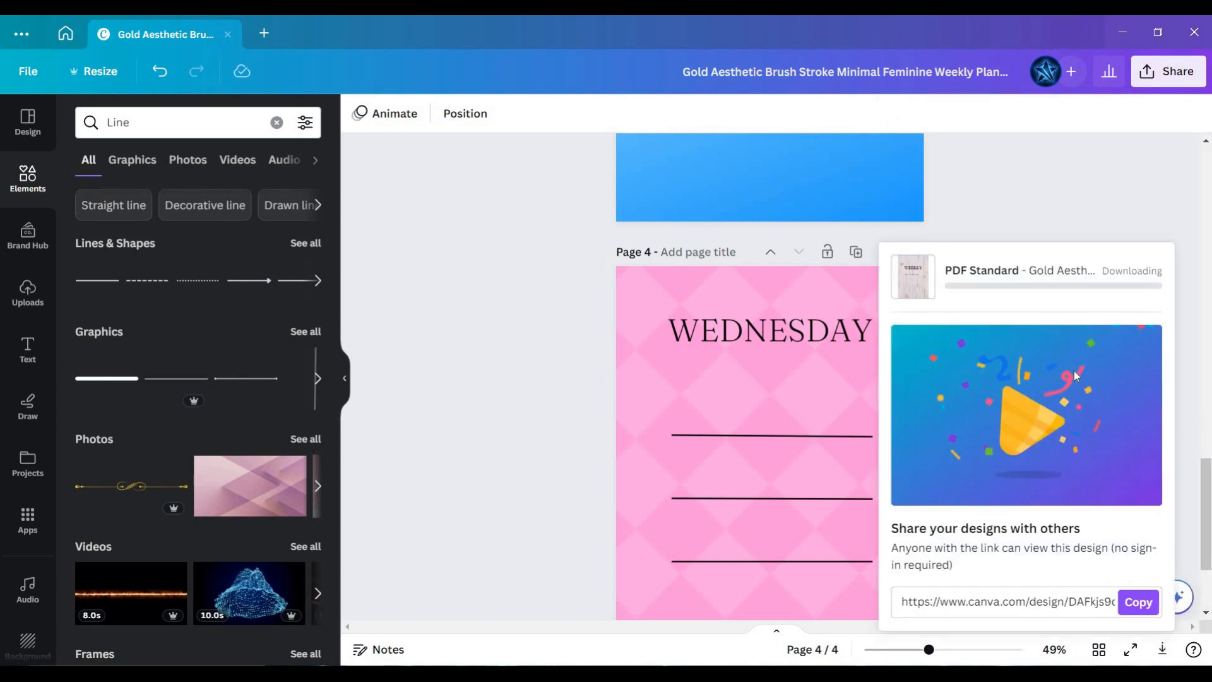
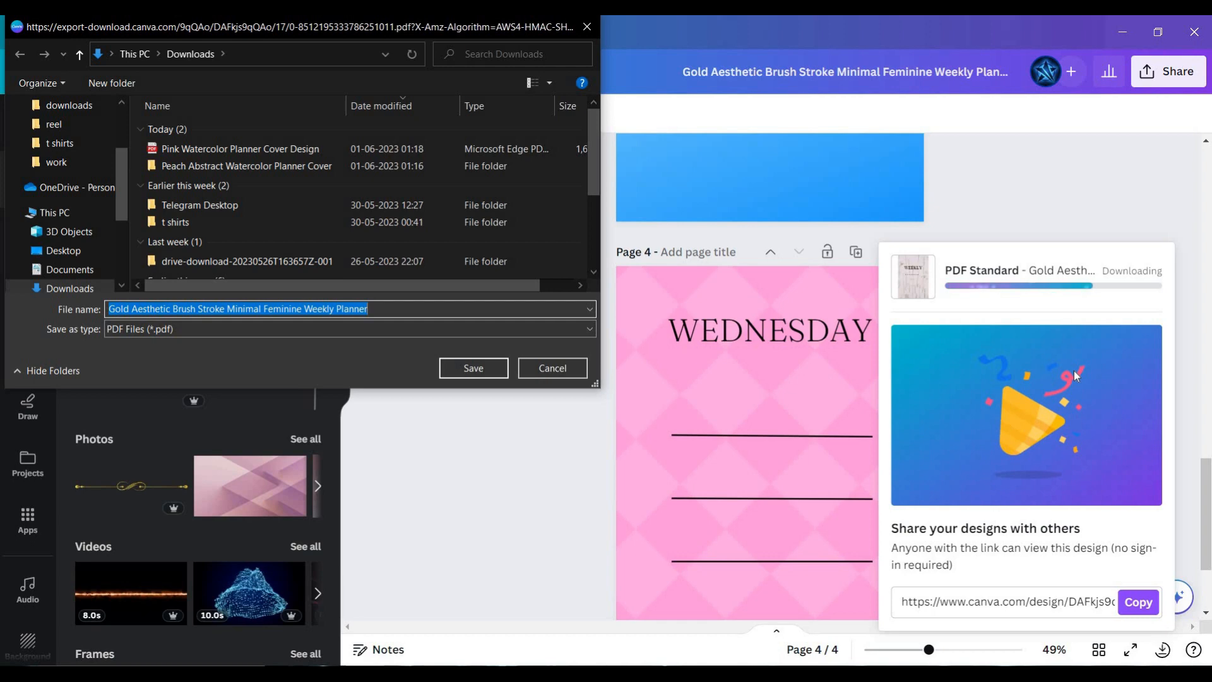
pyautogui.click(474, 368)
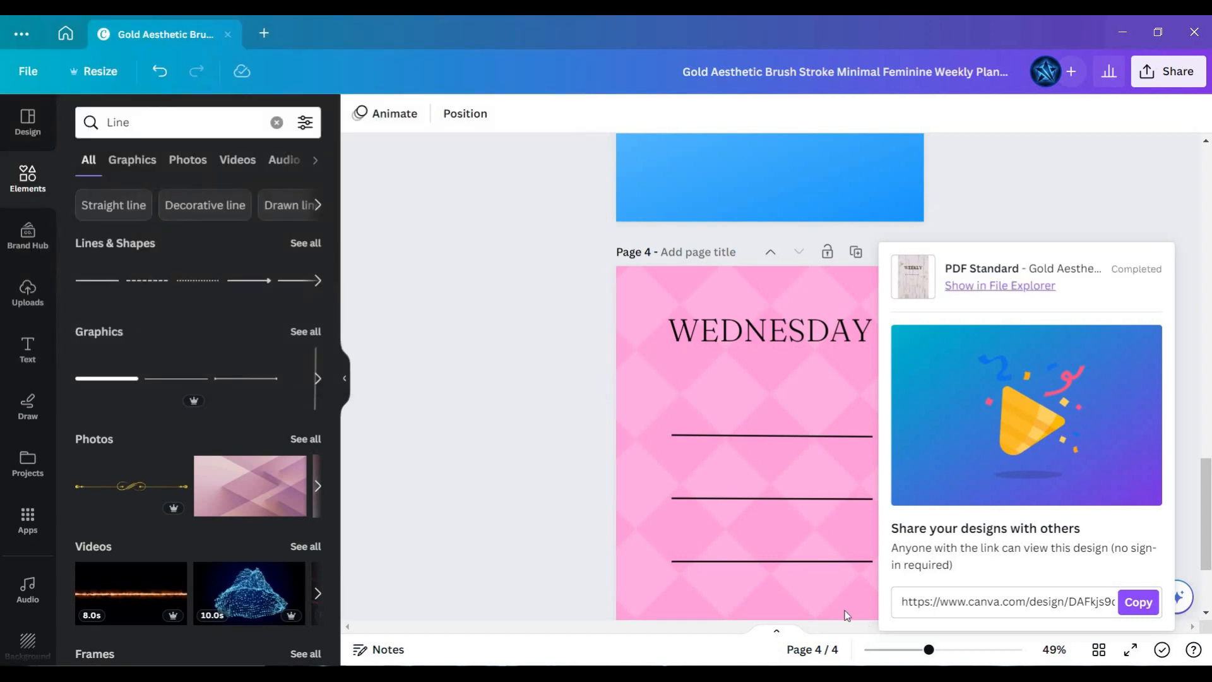
pyautogui.click(600, 377)
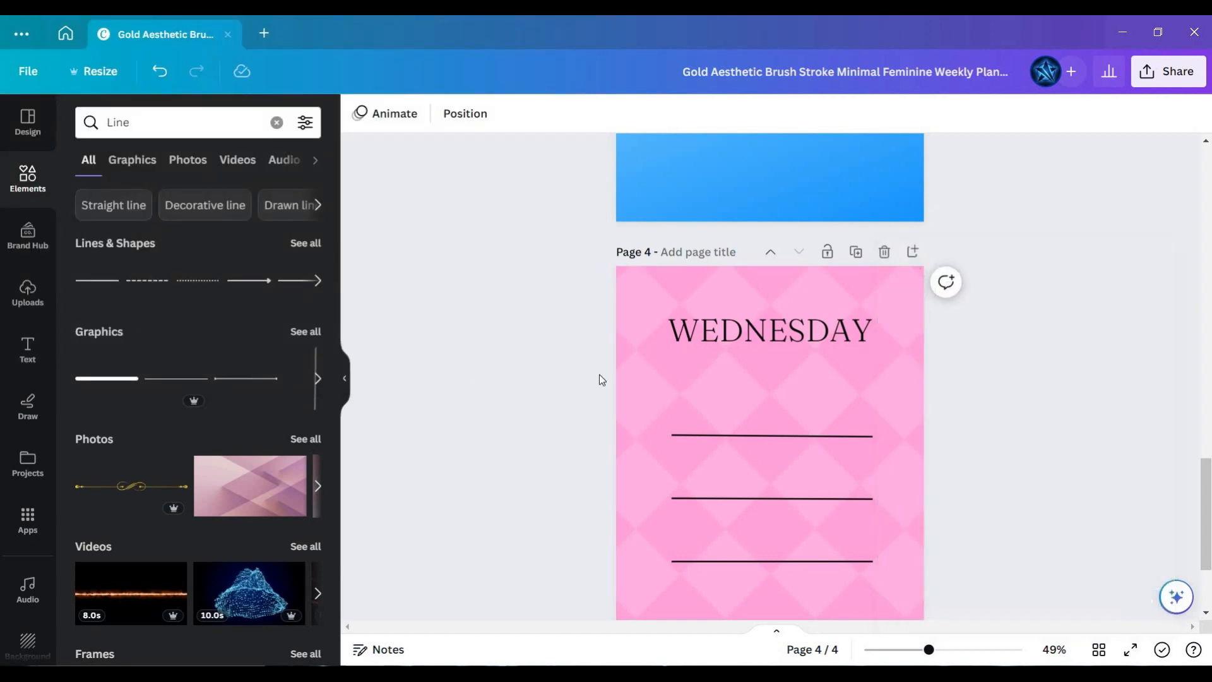
pyautogui.scroll(15, 630, 325)
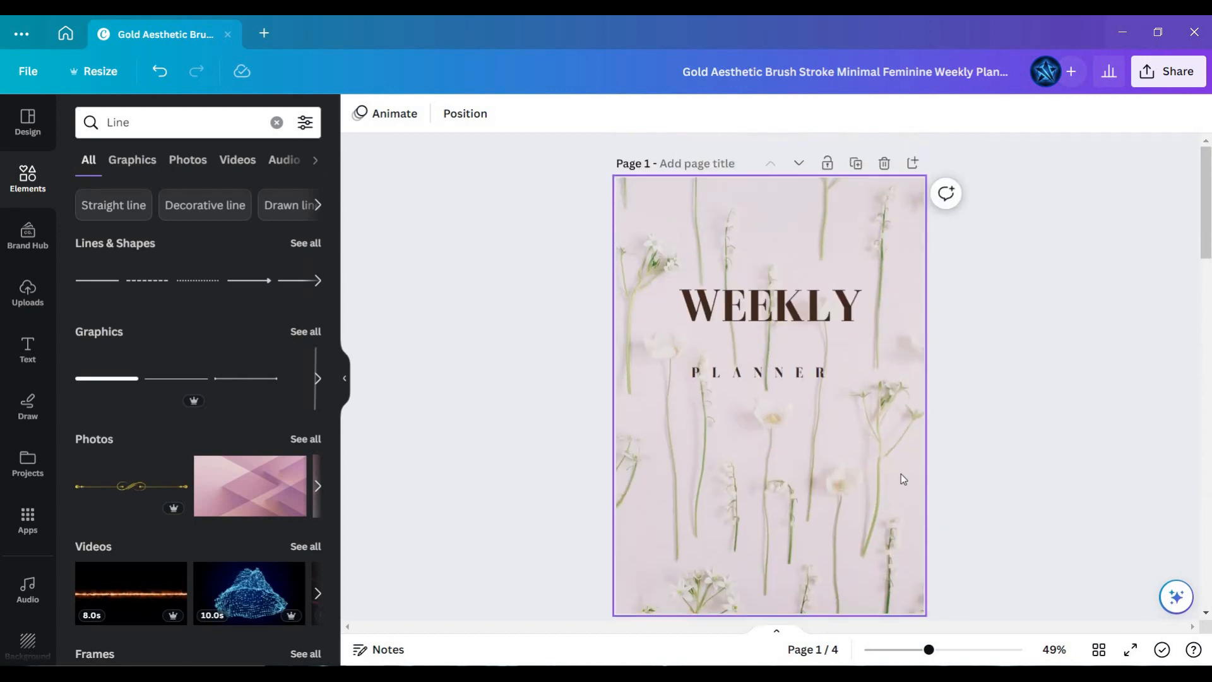
pyautogui.click(674, 195)
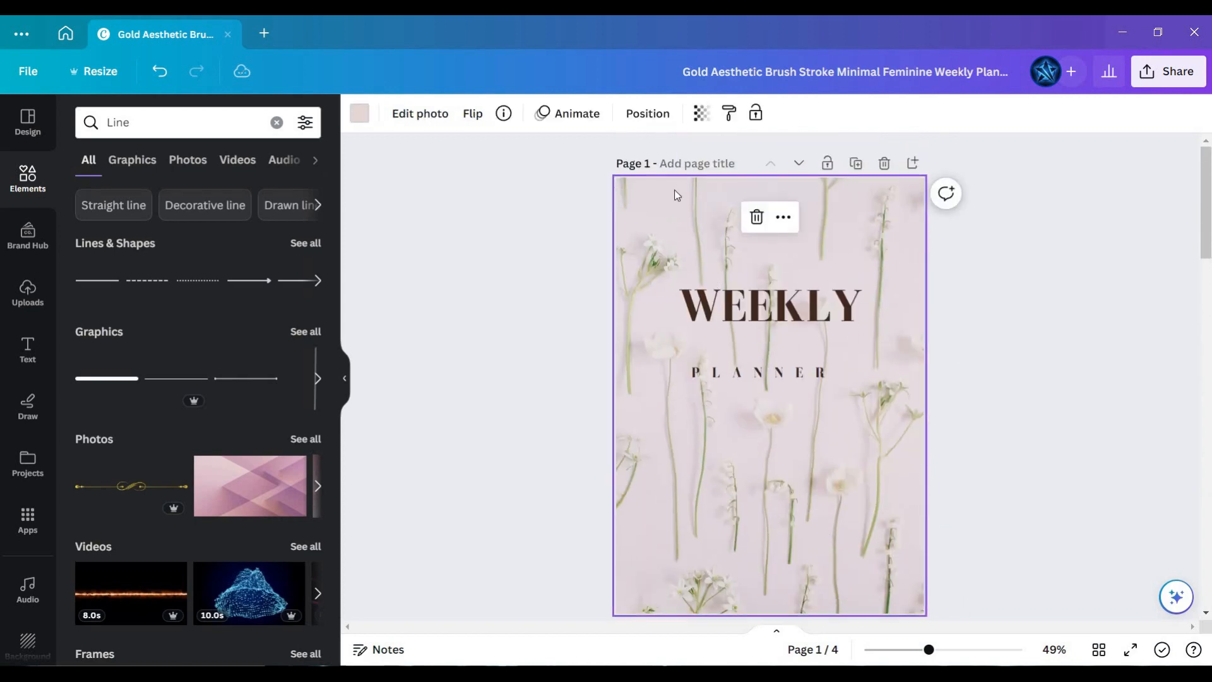
pyautogui.click(784, 221)
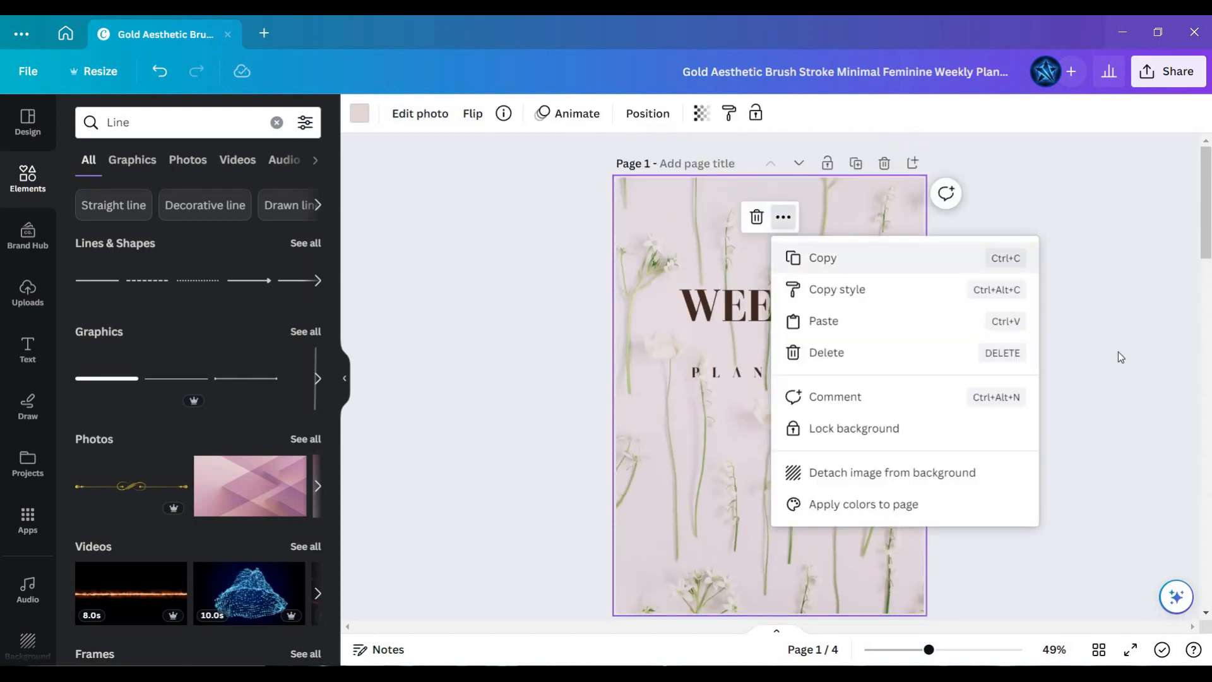
pyautogui.click(1064, 456)
# Delete the WEEK GOALS, THUESDAY and WEDNESDAY pages, keeping only the WEEKLY PLANNER cover page.
pyautogui.scroll(-6, 902, 440)
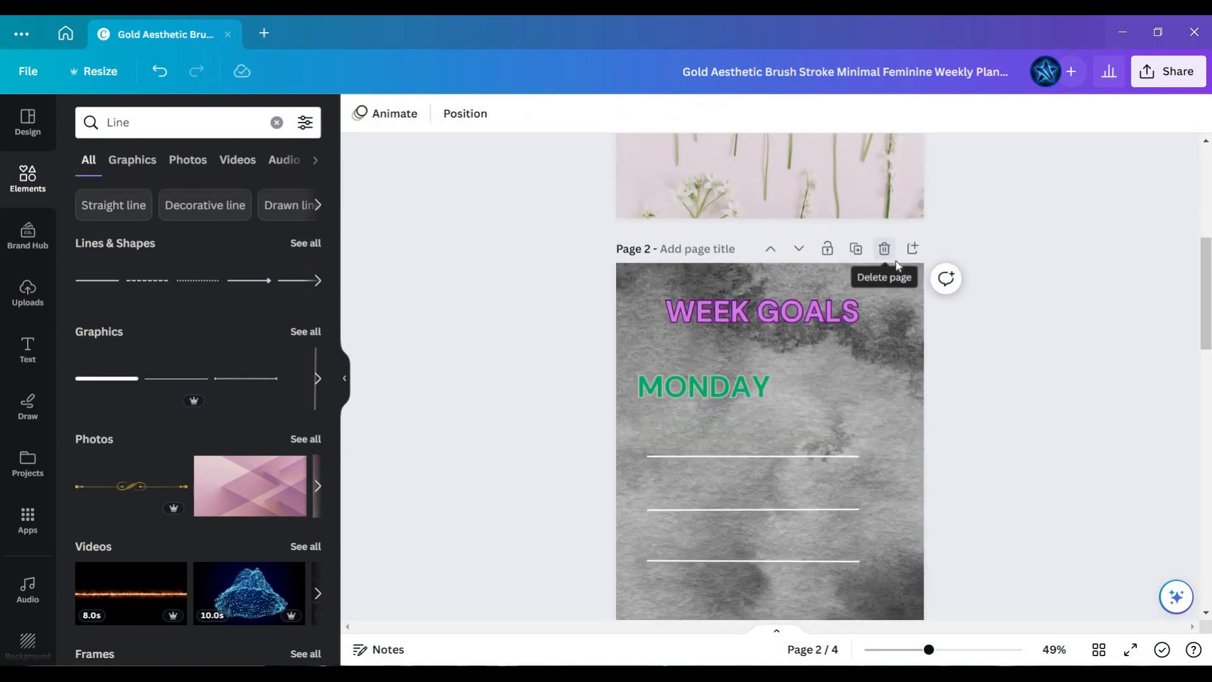
pyautogui.click(885, 252)
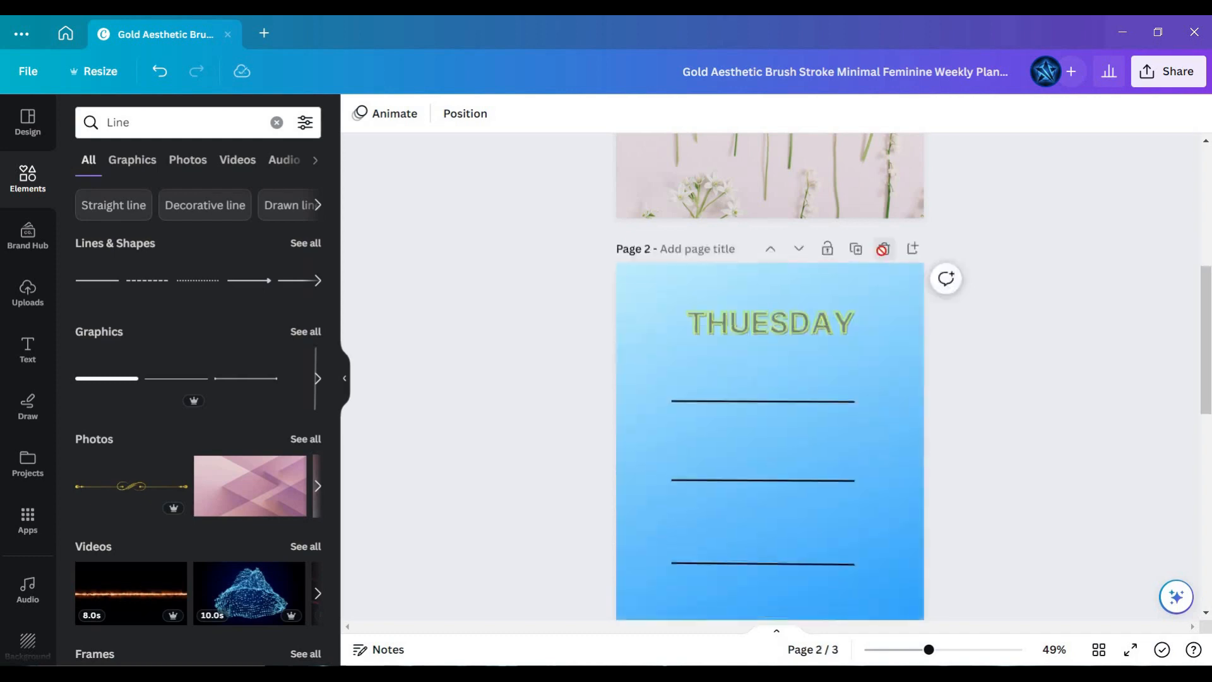
pyautogui.click(884, 253)
pyautogui.click(885, 252)
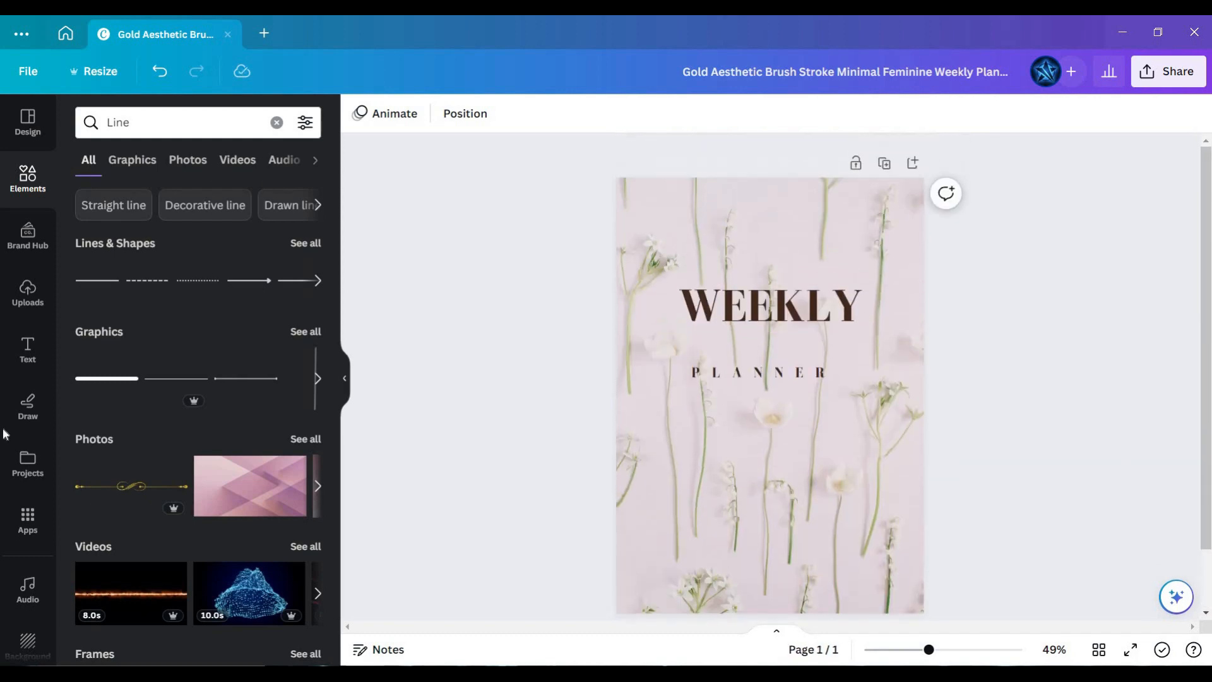
# Try adding the hand-held smartphone mockup to the cover and place it just below the PLANNER text.
pyautogui.click(797, 466)
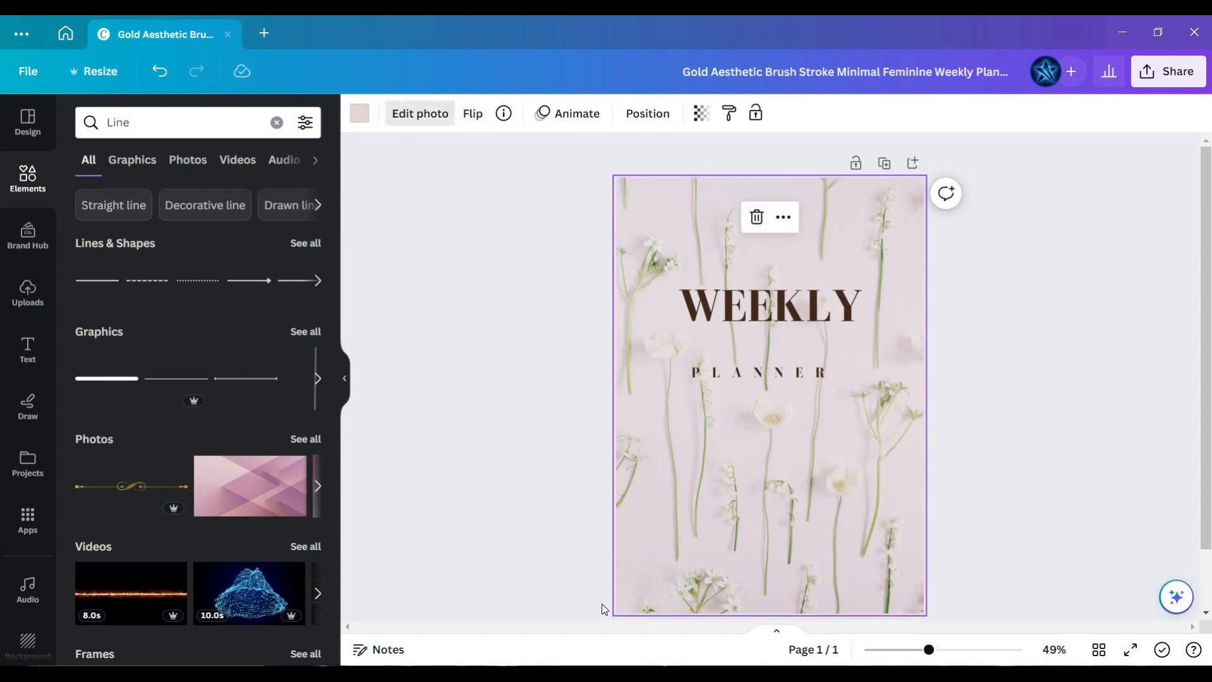
pyautogui.scroll(-2, 143, 532)
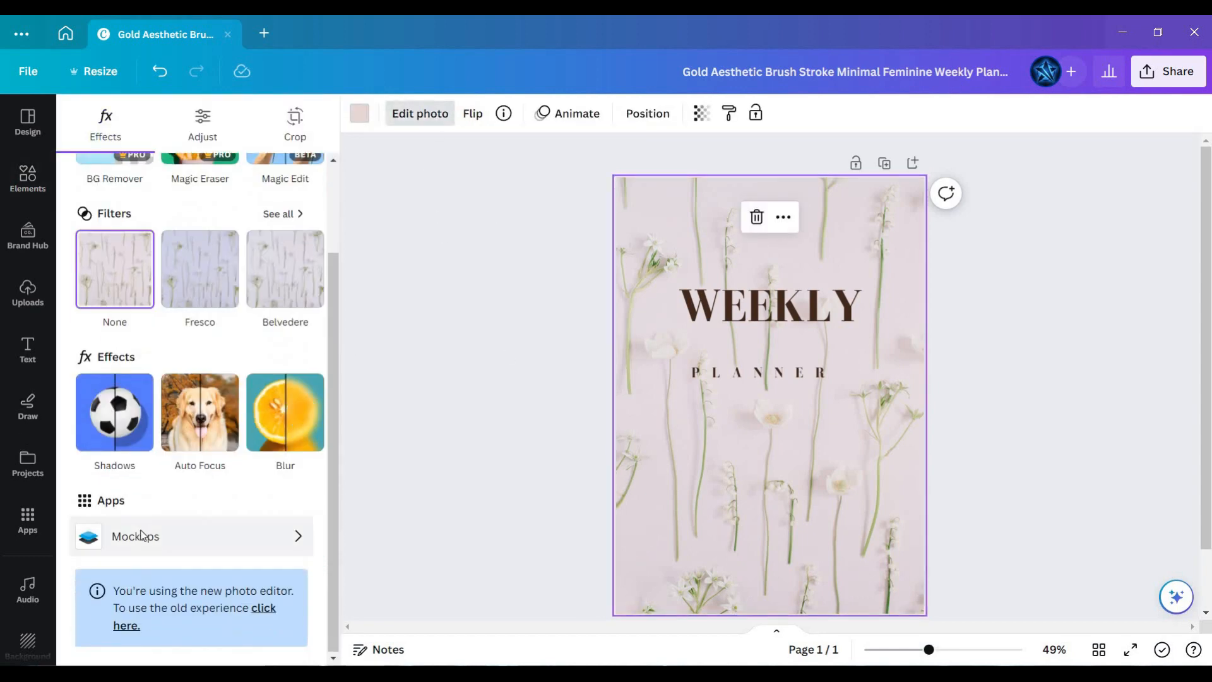
pyautogui.click(142, 535)
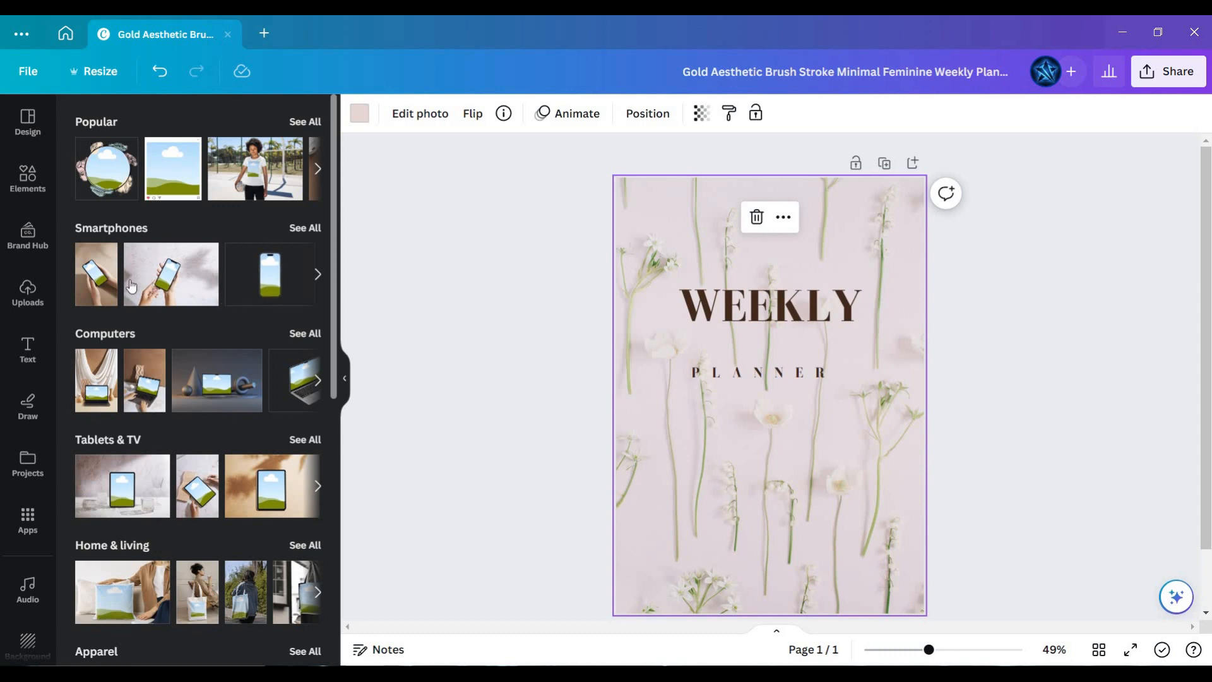
pyautogui.click(168, 302)
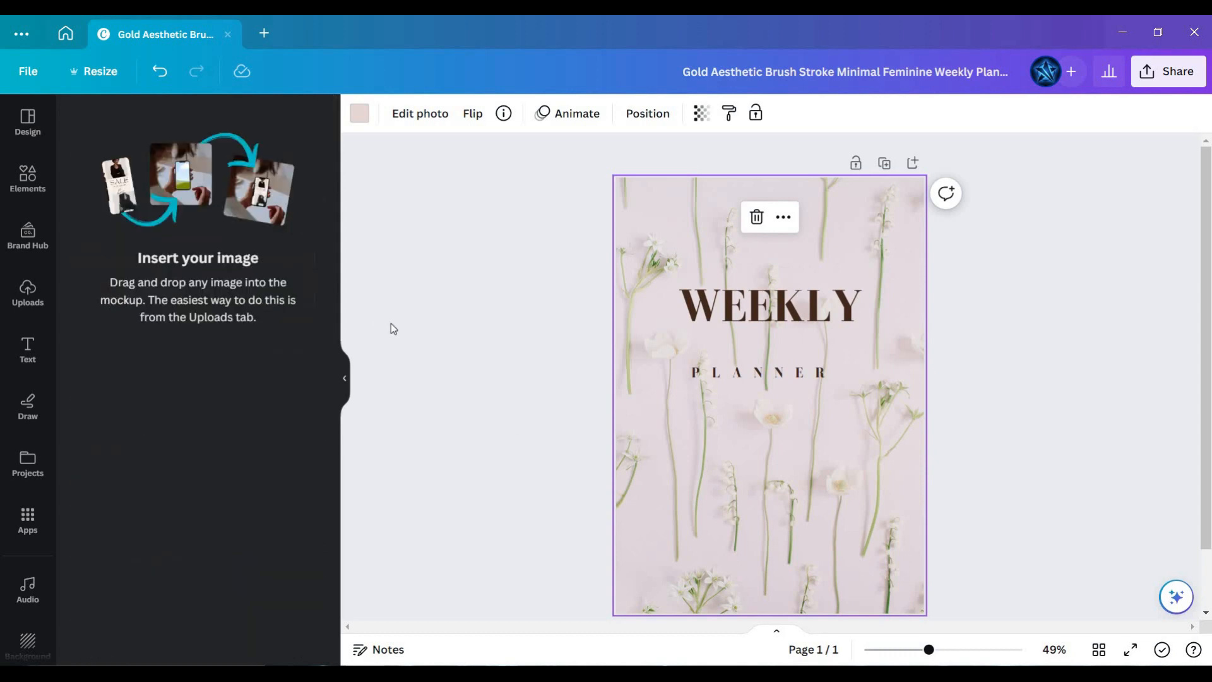
pyautogui.click(712, 498)
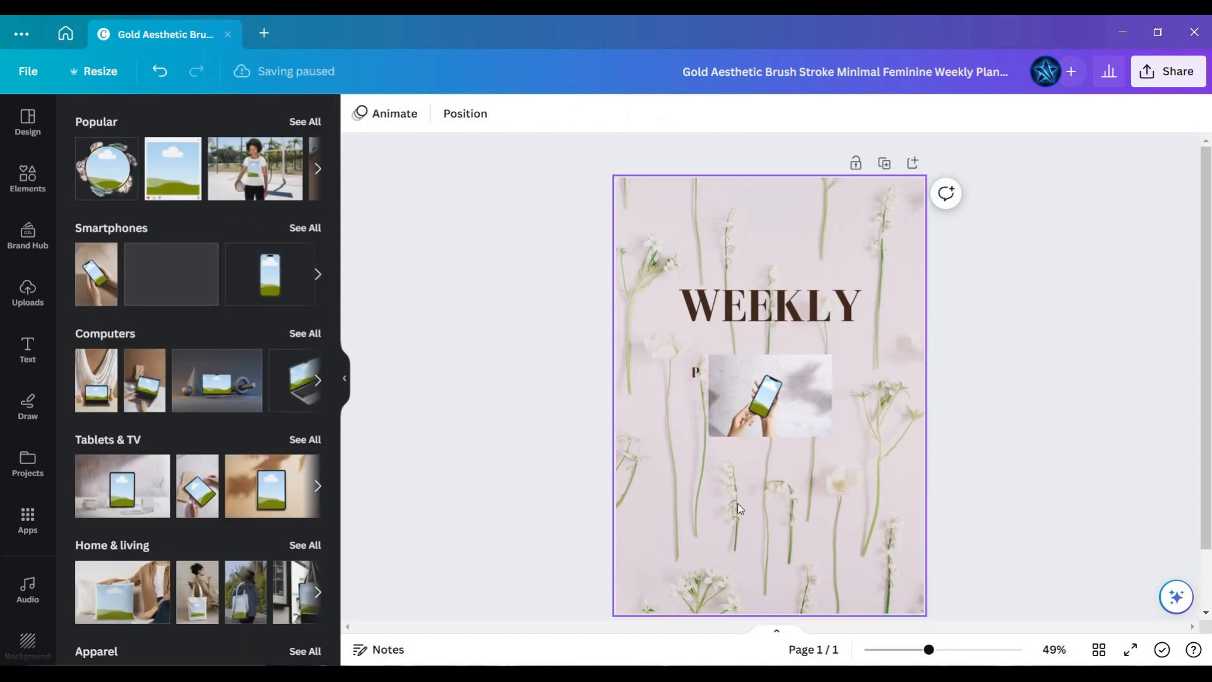
pyautogui.moveTo(879, 568); pyautogui.dragTo(839, 472)
pyautogui.moveTo(767, 413); pyautogui.dragTo(767, 440)
pyautogui.moveTo(817, 475); pyautogui.dragTo(833, 529)
# Detach the flower photo from the cover's background and delete it.
pyautogui.rightClick(832, 593)
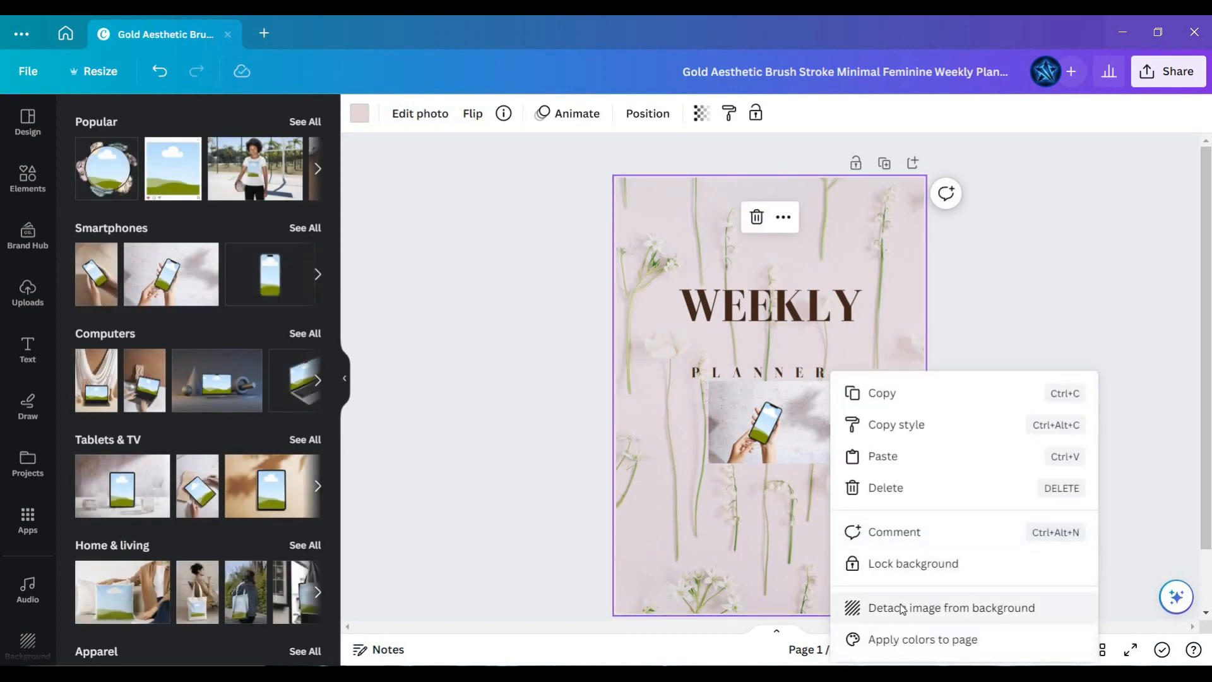
pyautogui.click(888, 609)
pyautogui.press('Delete')
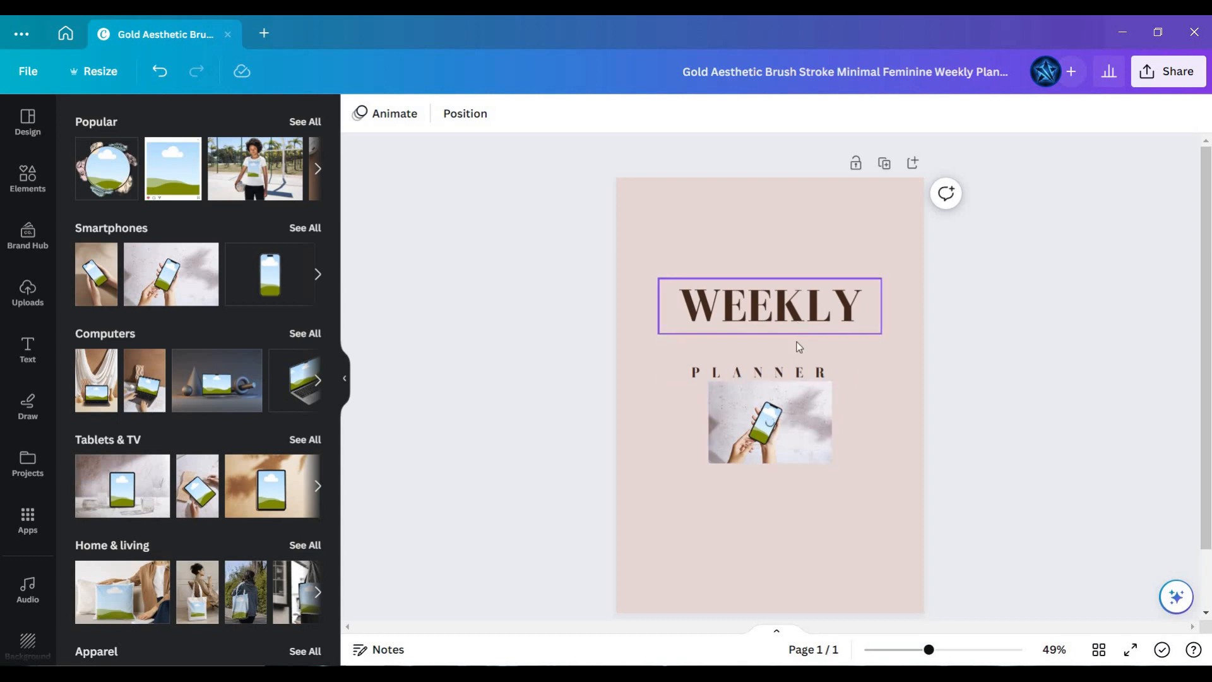
# Try placing the WEEKLY heading into the smartphone mockup, and move the heading back above the PLANNER text.
pyautogui.moveTo(799, 324); pyautogui.dragTo(766, 418)
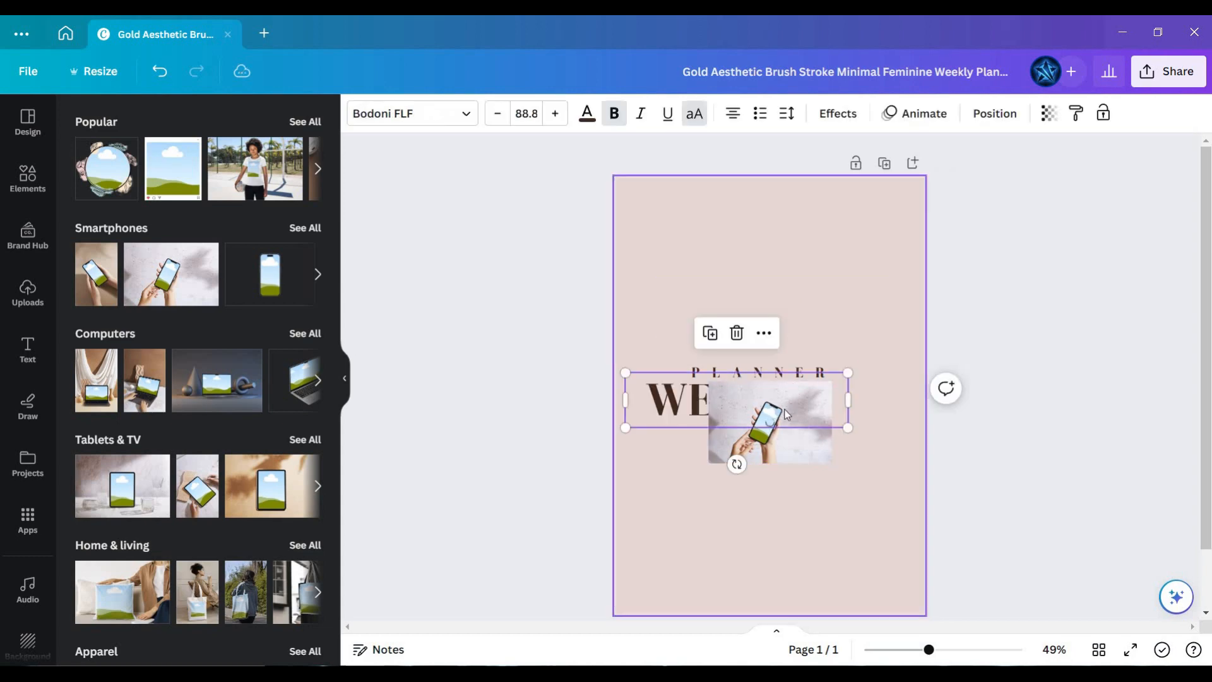
pyautogui.click(723, 404)
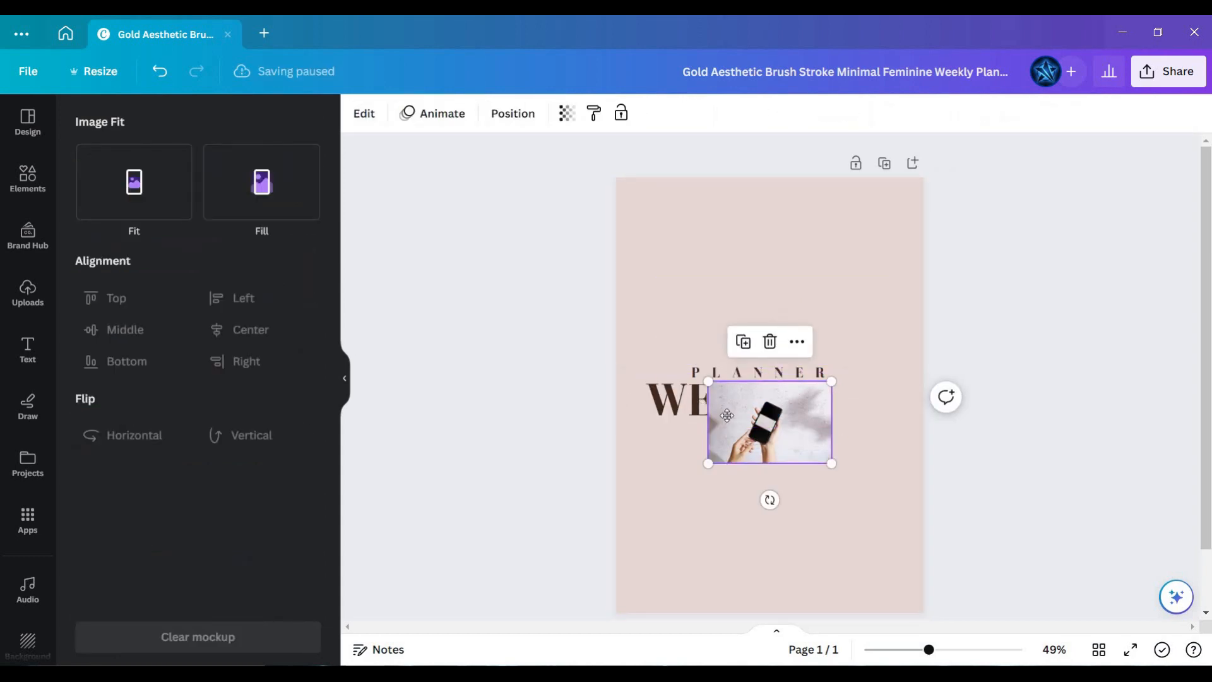
pyautogui.click(685, 404)
pyautogui.moveTo(685, 404); pyautogui.dragTo(748, 309)
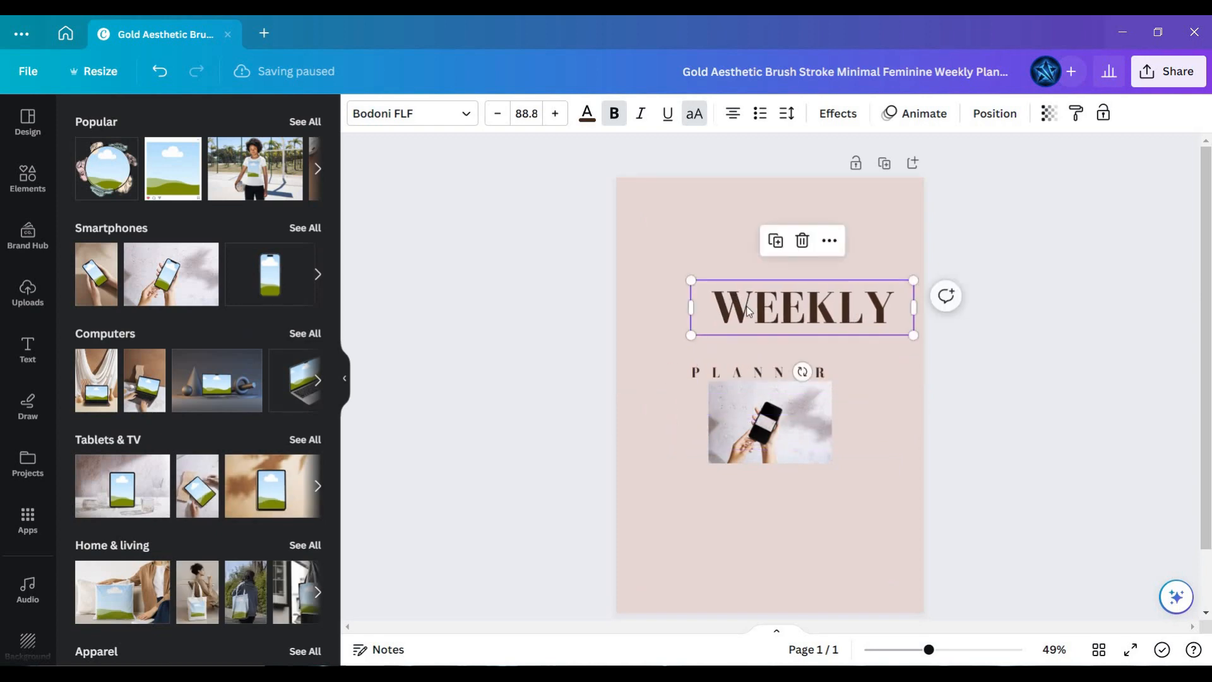
# Undo the heading moves, the background detachment and the smartphone mockup to restore the original flower cover.
pyautogui.hotkey('ctrl', 'z')
pyautogui.hotkey('ctrl', 'z')
pyautogui.hotkey('ctrl', 'y')
pyautogui.hotkey('ctrl', 'y')
pyautogui.hotkey('ctrl', 'y')
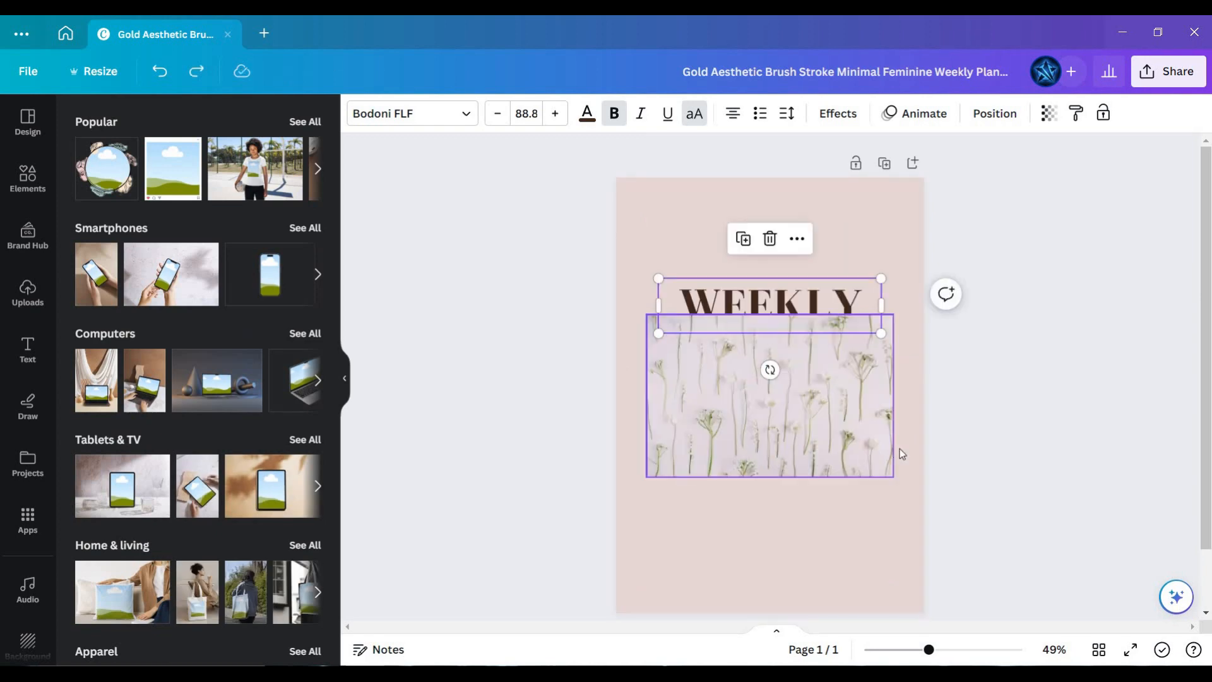
pyautogui.press('Delete')
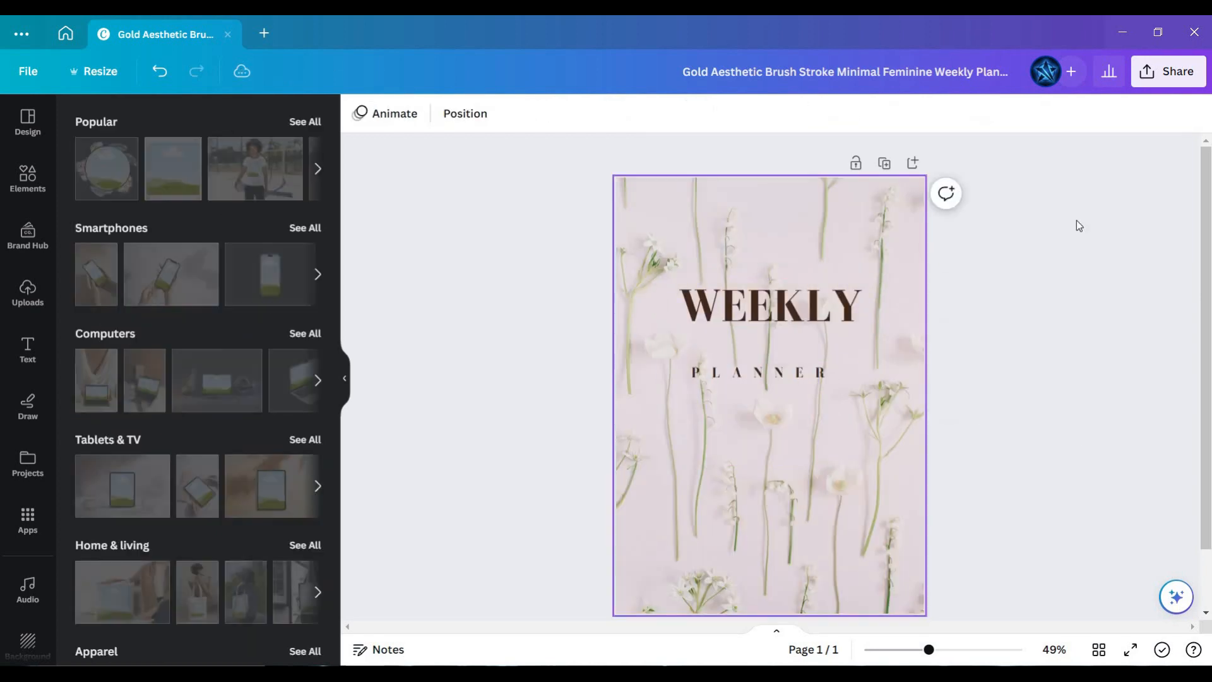
# Download the cover page as a JPG at size 1 and quality 80, saving it to the Downloads folder.
pyautogui.click(1168, 71)
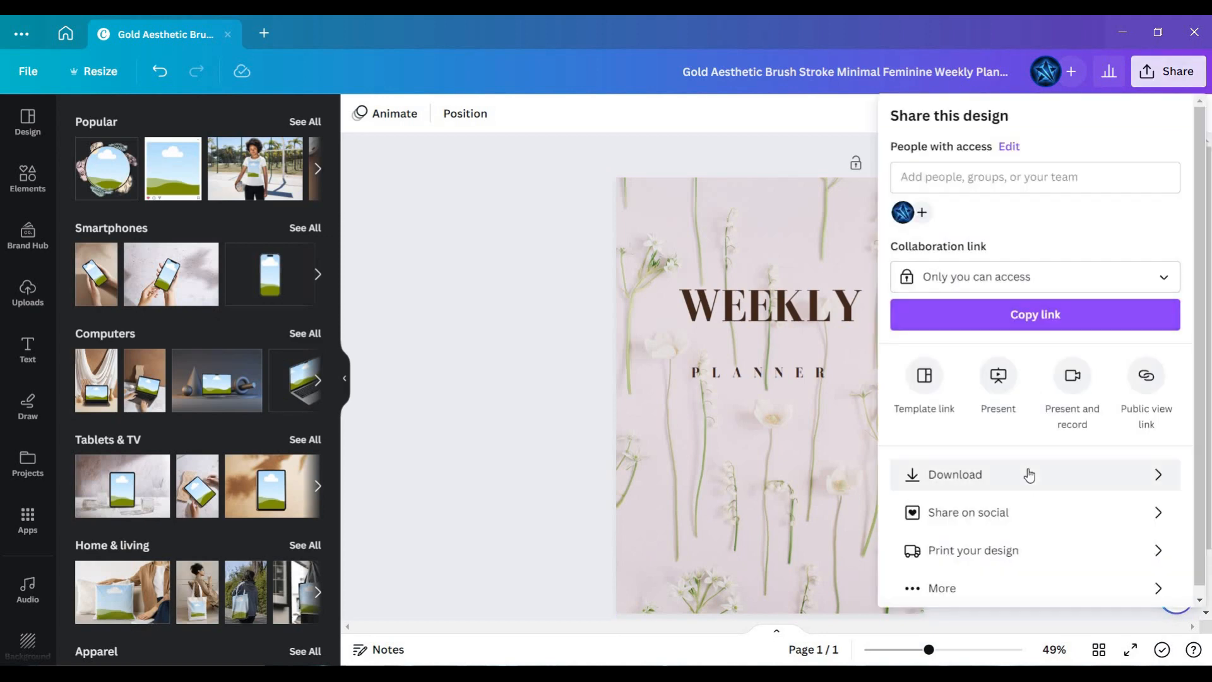
pyautogui.click(1029, 474)
pyautogui.click(1031, 193)
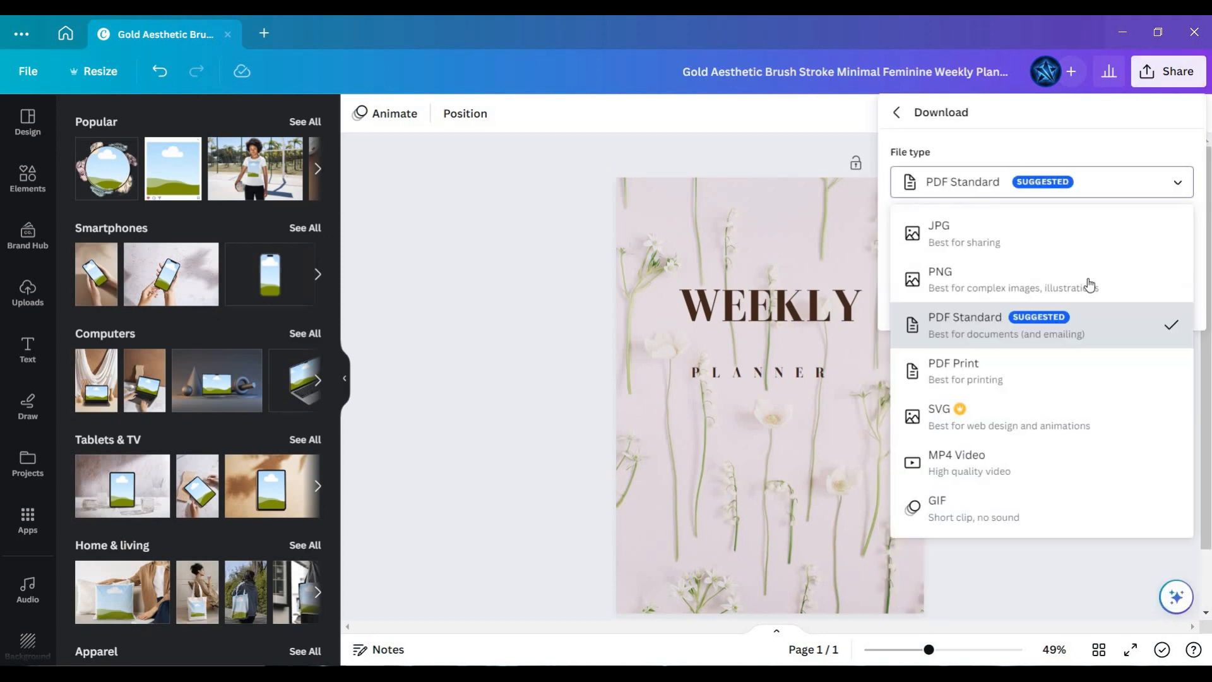
pyautogui.click(1057, 248)
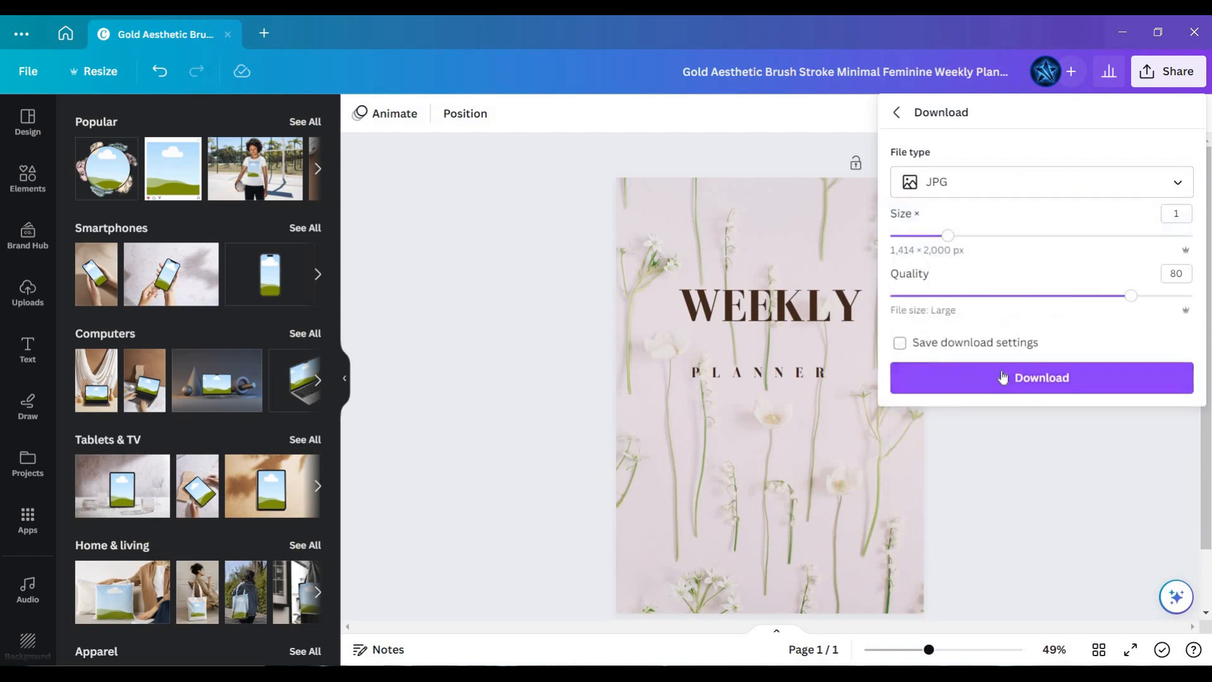
pyautogui.click(1042, 377)
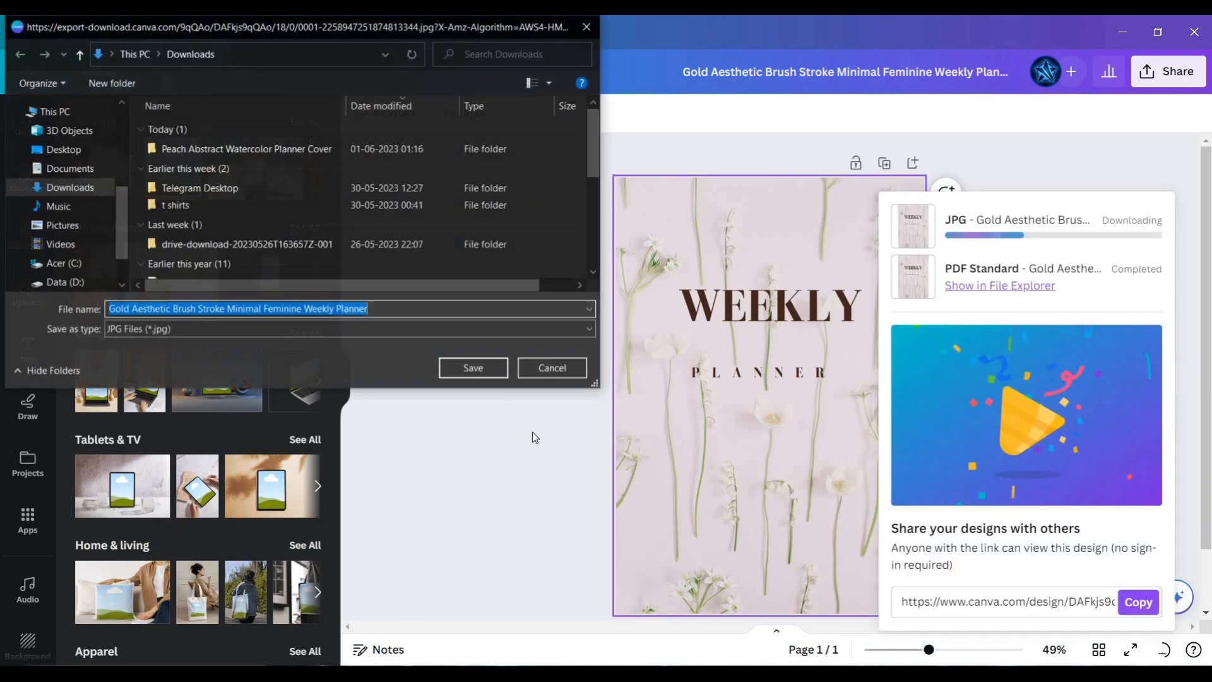
pyautogui.click(473, 369)
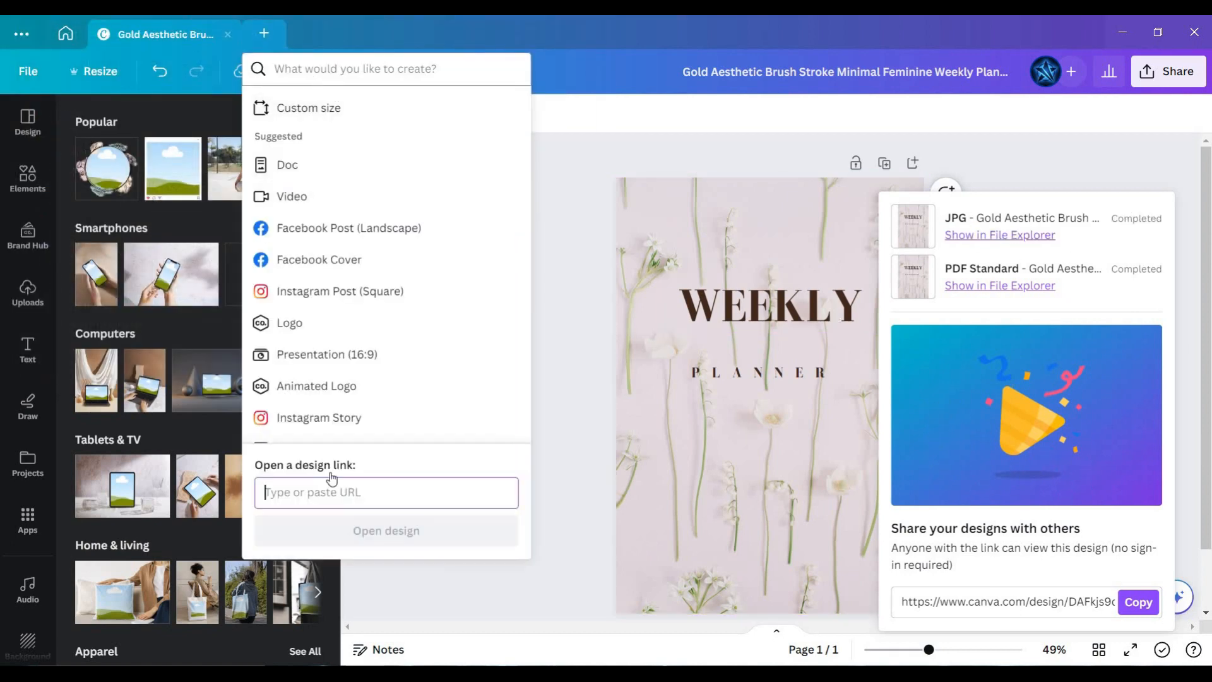
# Search the design types for A4 and create a new blank A4 Document.
pyautogui.click(329, 477)
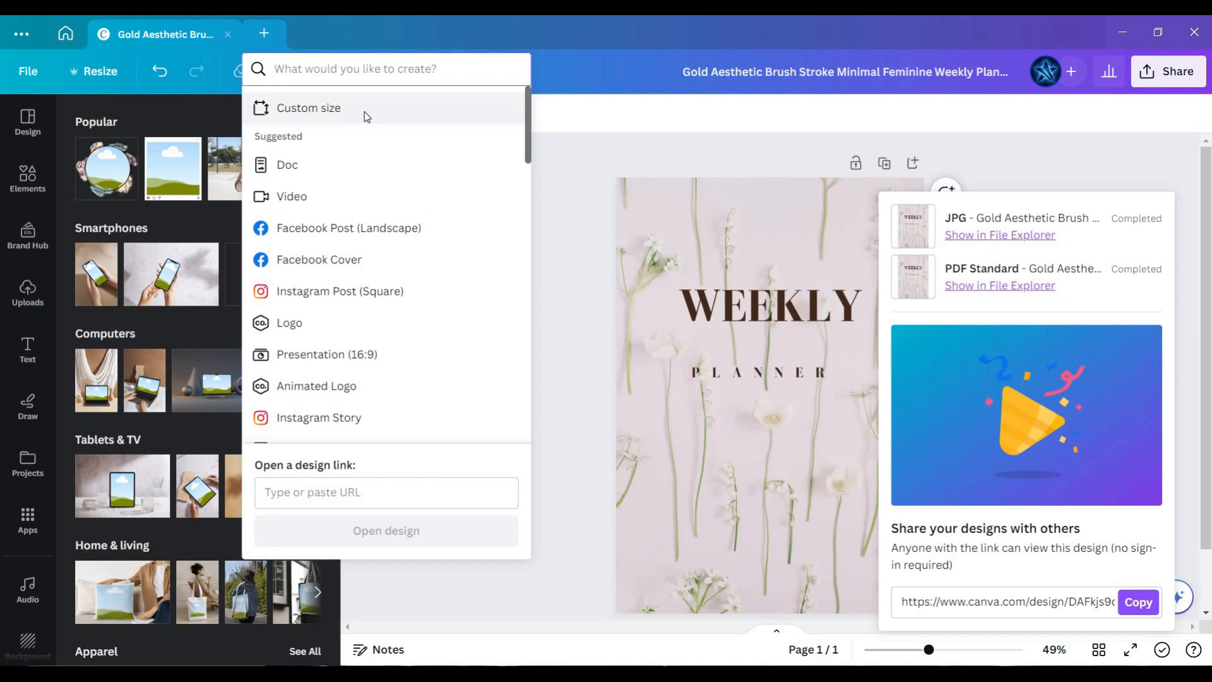
pyautogui.write('A4')
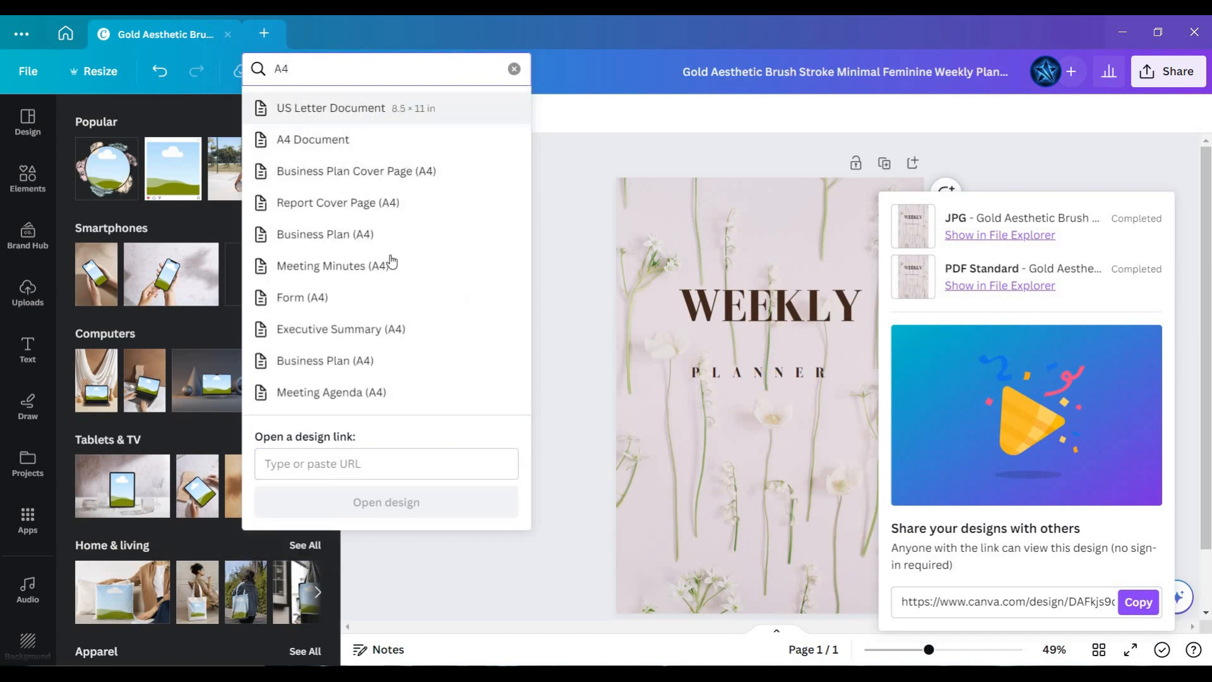
pyautogui.click(448, 138)
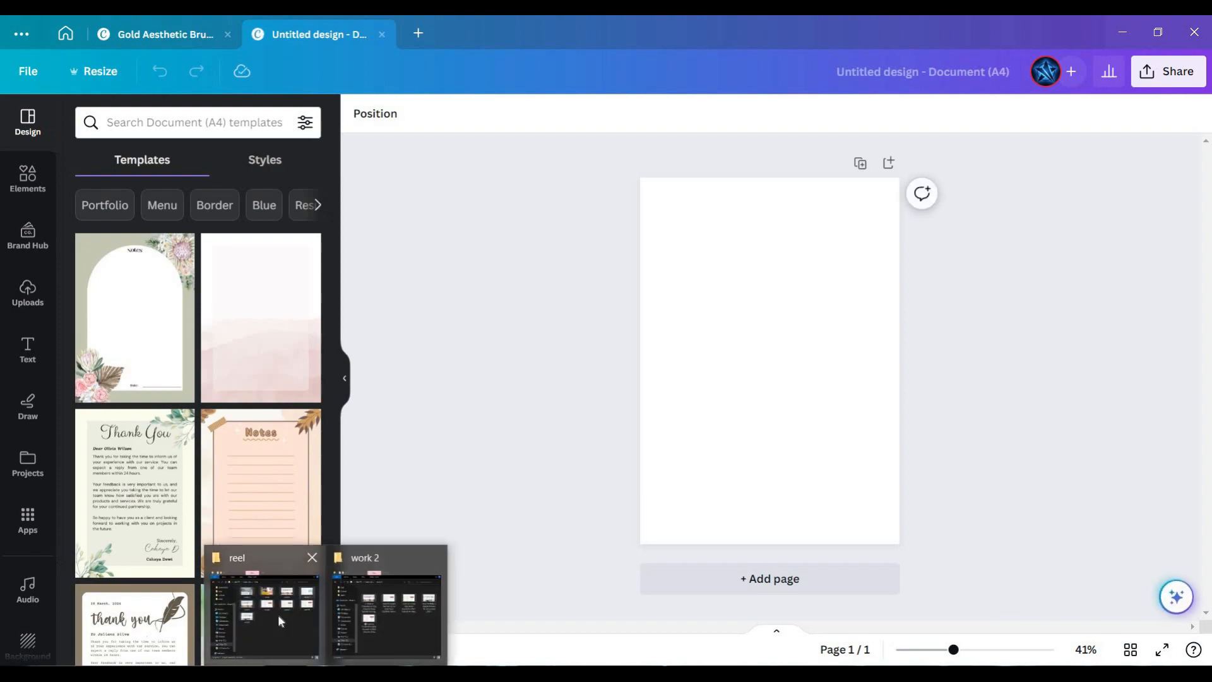
# Upload the Gold Aesthetic Brush Stroke Minimal Feminine Weekly Planner image from Downloads and place it on the A4 page.
pyautogui.moveTo(279, 616)
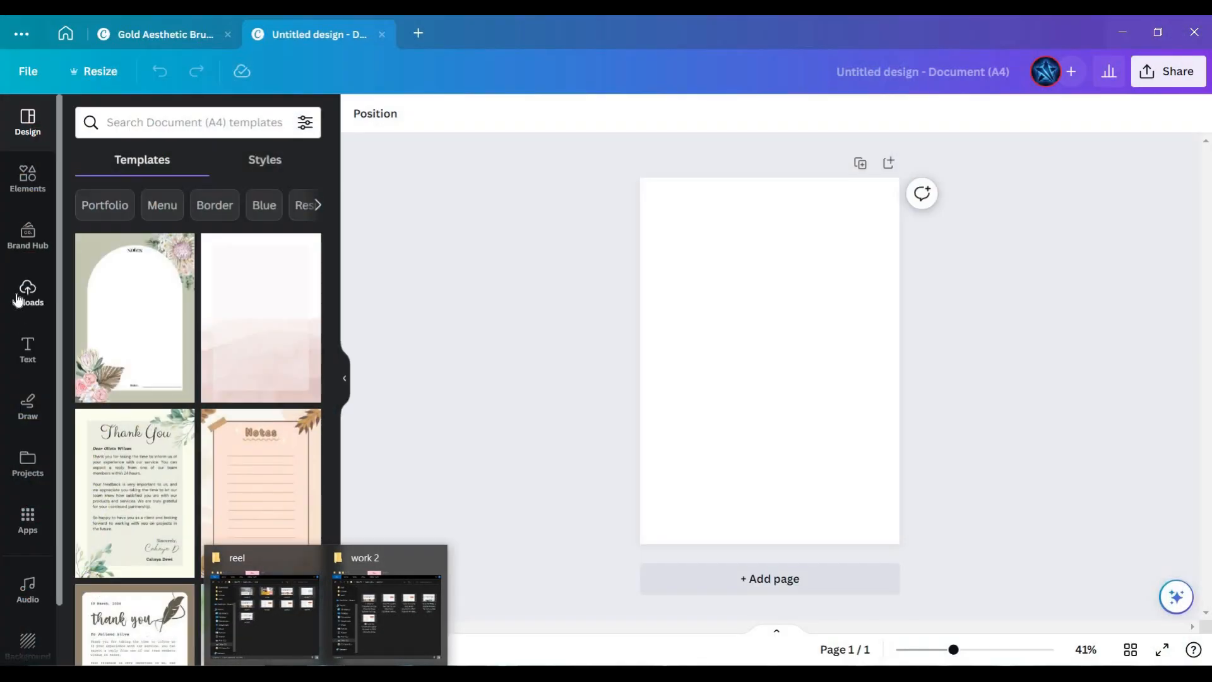
pyautogui.click(28, 292)
pyautogui.click(200, 165)
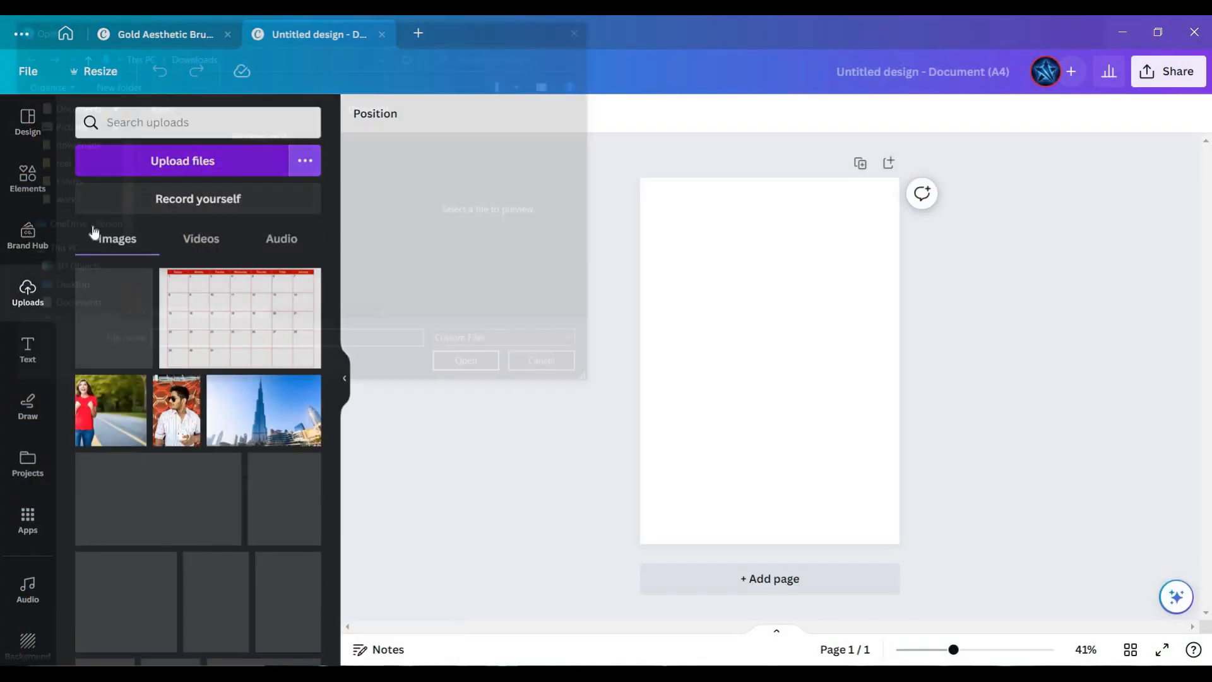
pyautogui.click(216, 151)
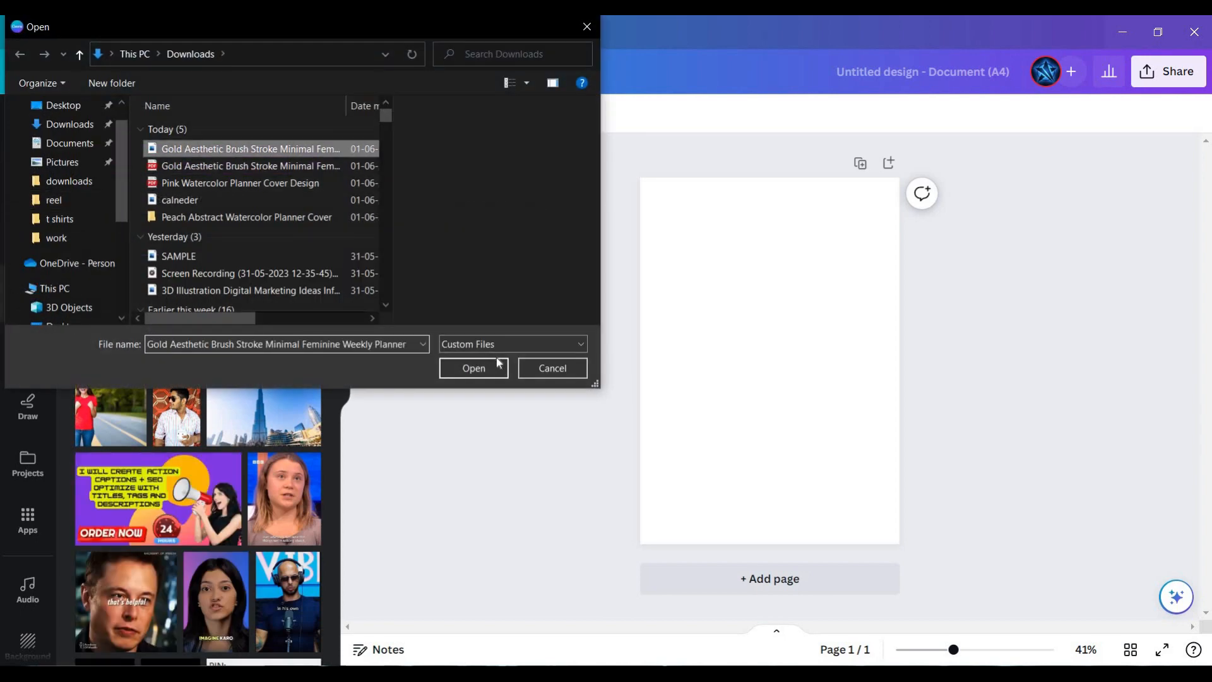
pyautogui.click(490, 371)
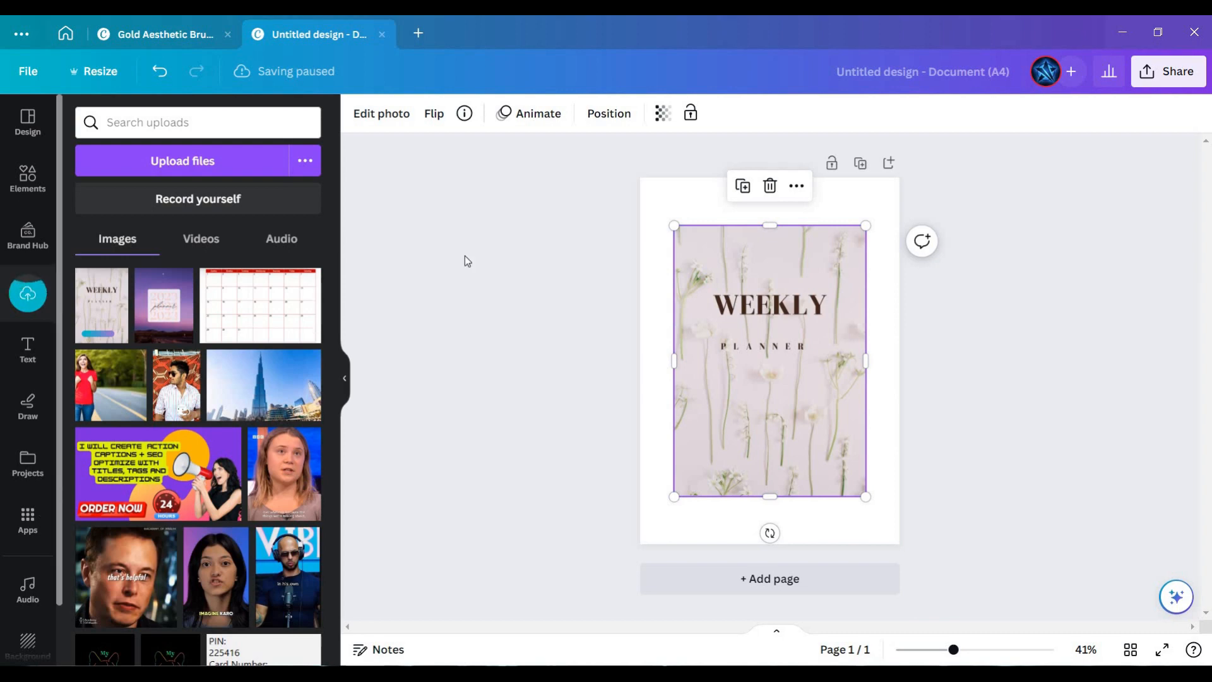
# Add the hand-held smartphone mockup to the page and insert the weekly planner cover image into its screen.
pyautogui.click(30, 183)
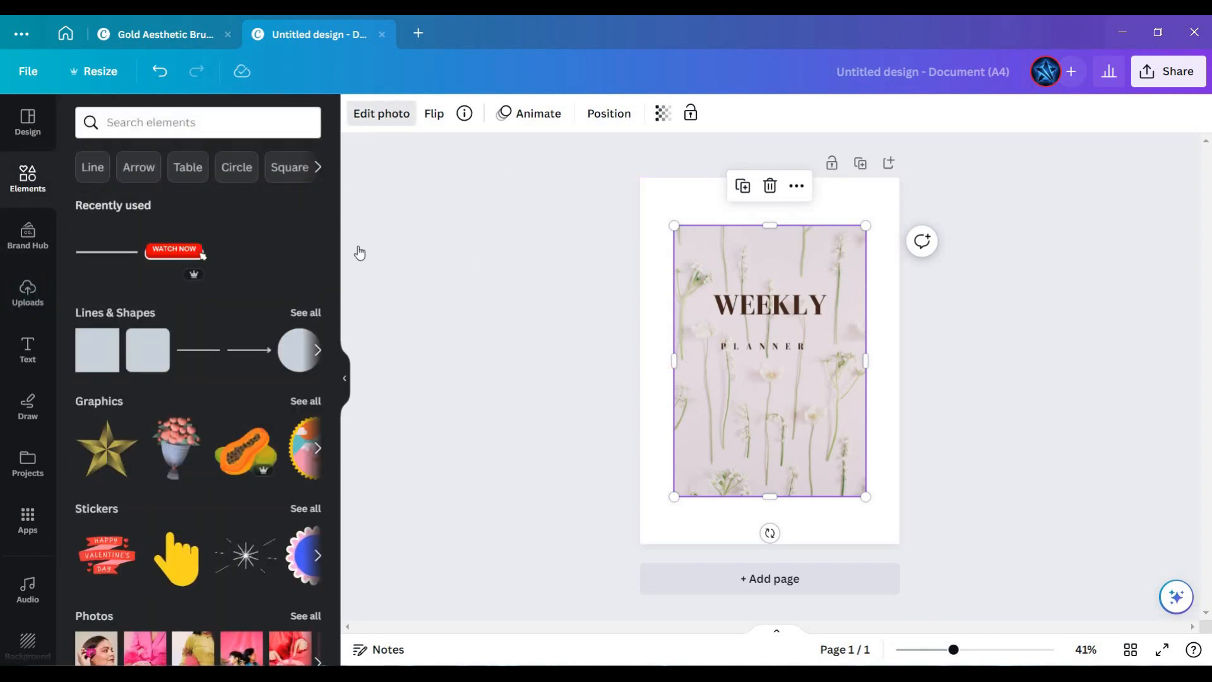
pyautogui.click(382, 118)
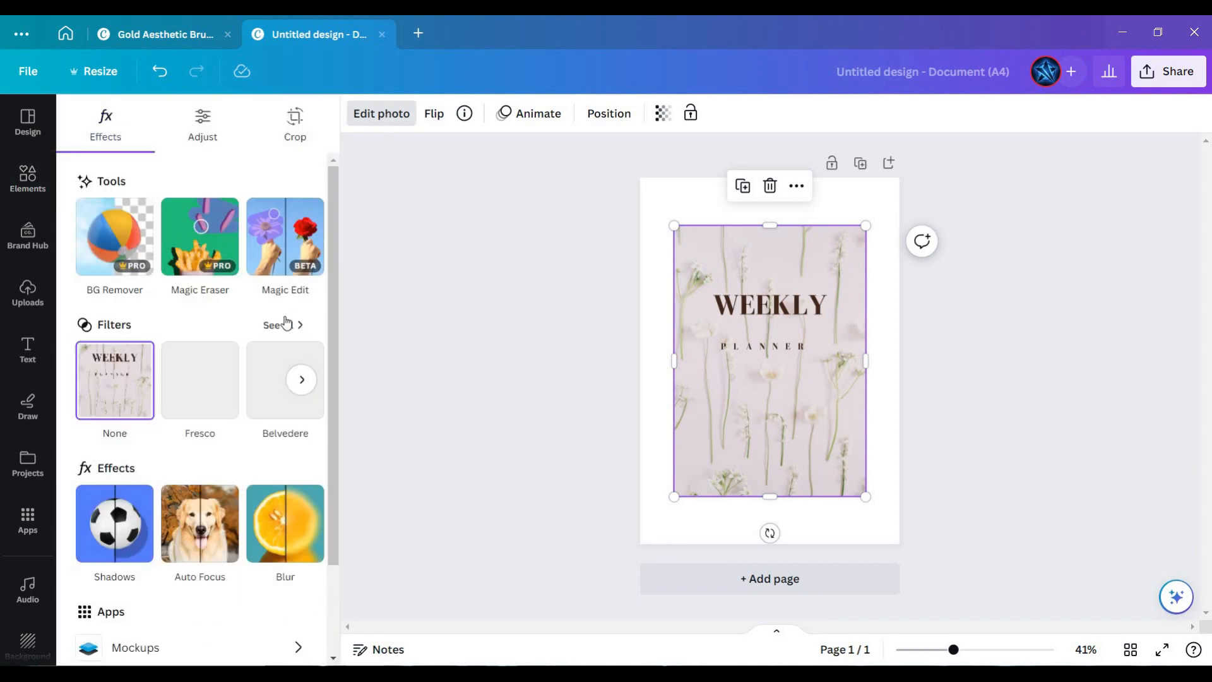
pyautogui.scroll(-2, 223, 549)
pyautogui.click(181, 538)
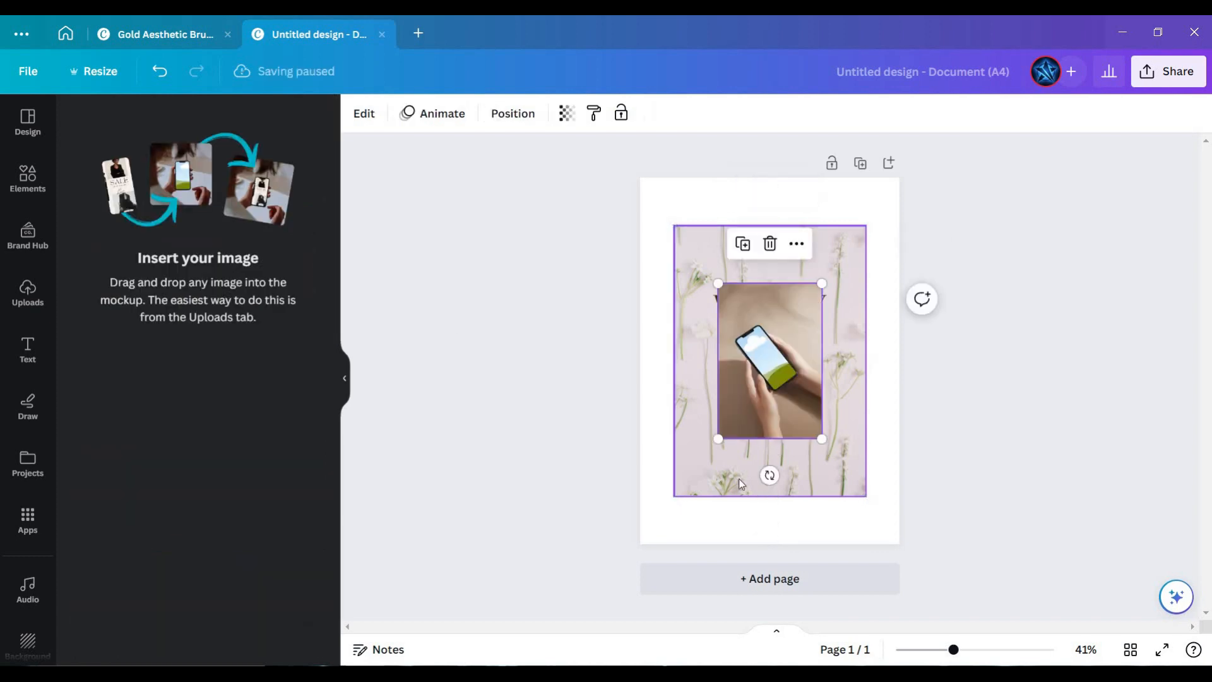
pyautogui.moveTo(702, 478); pyautogui.dragTo(789, 436)
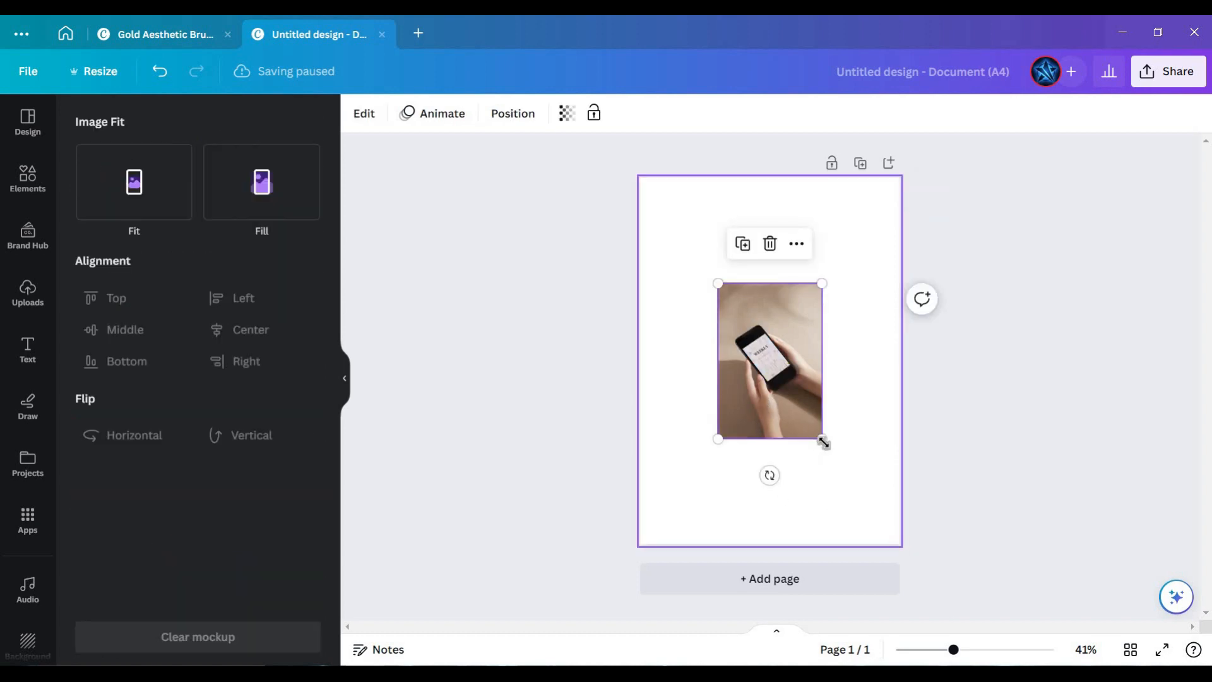
# Enlarge the smartphone mockup to cover most of the page and set its image fit to Fill.
pyautogui.moveTo(822, 439); pyautogui.dragTo(887, 522)
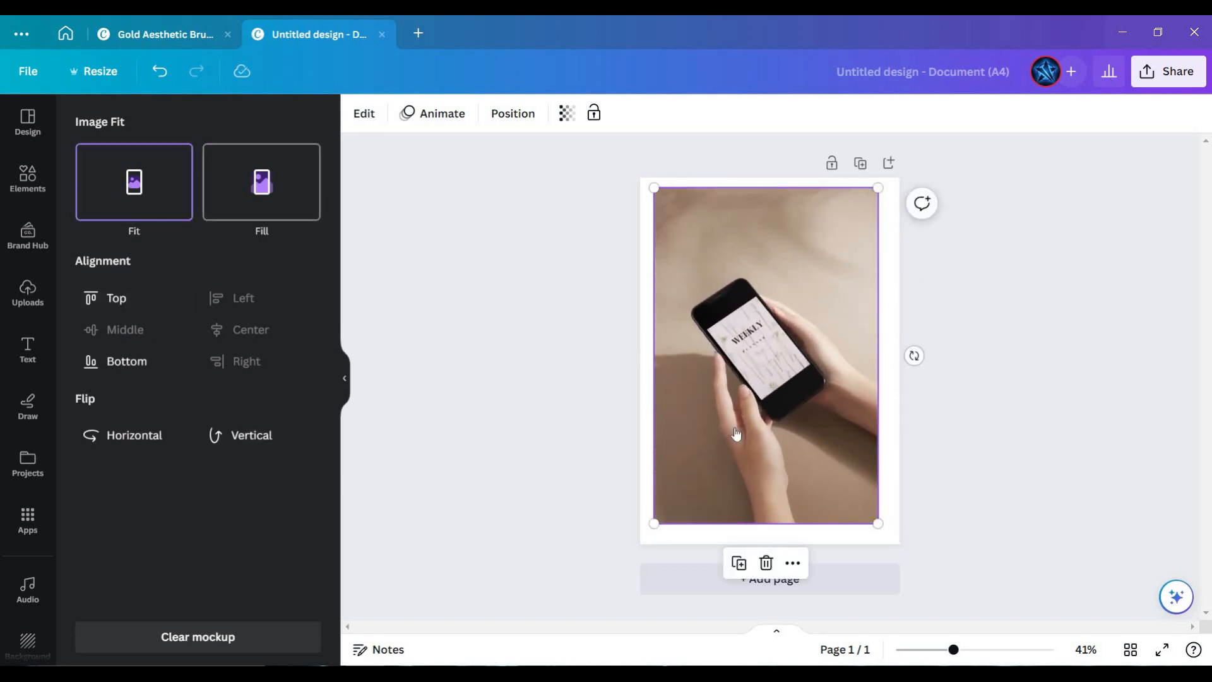
pyautogui.click(233, 201)
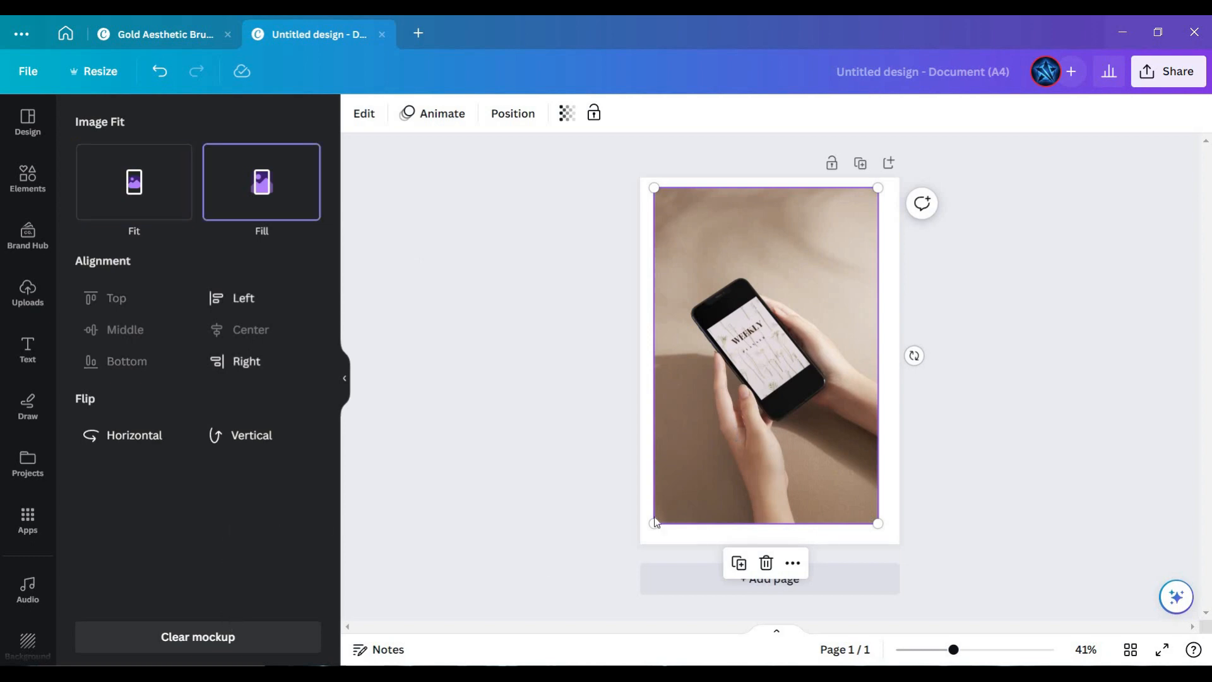
pyautogui.click(1029, 435)
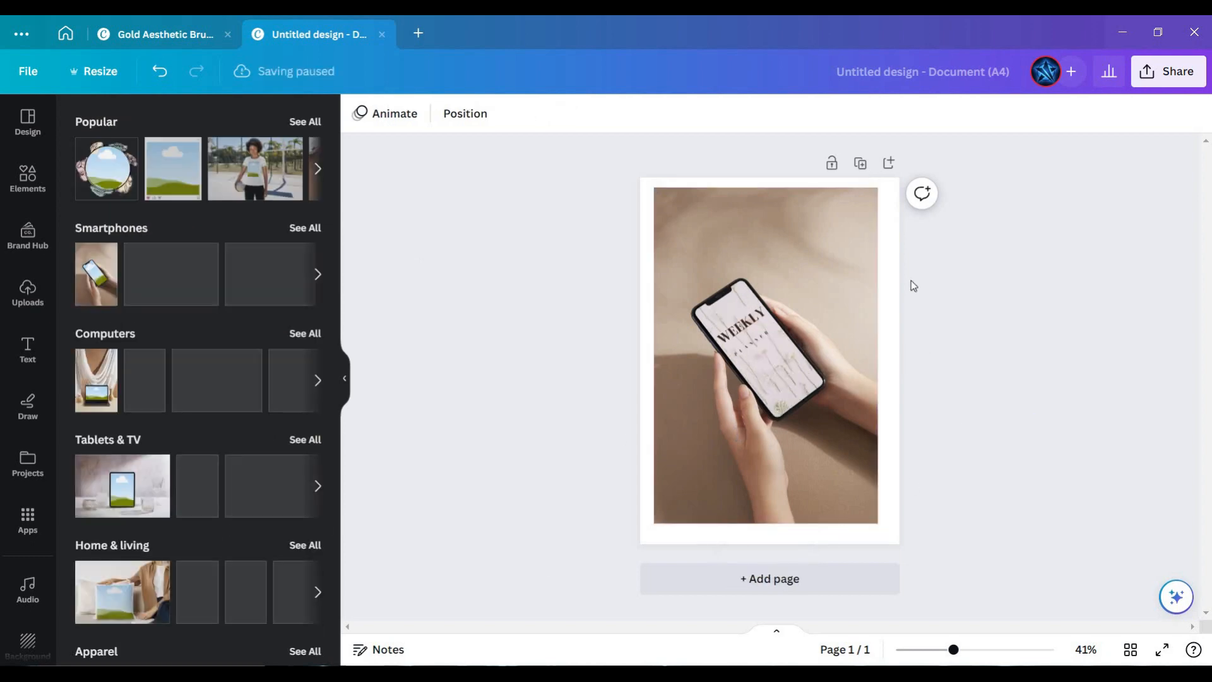
# Download the mockup page as a PNG at size 1.
pyautogui.click(1160, 71)
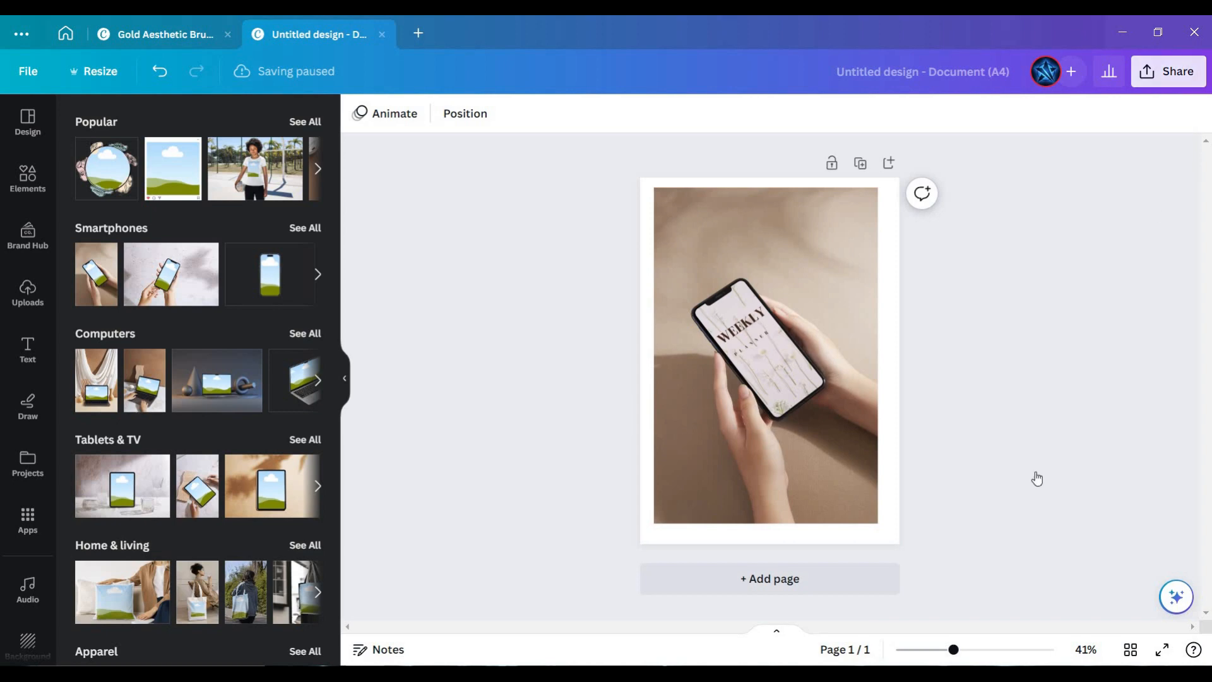
pyautogui.click(1004, 474)
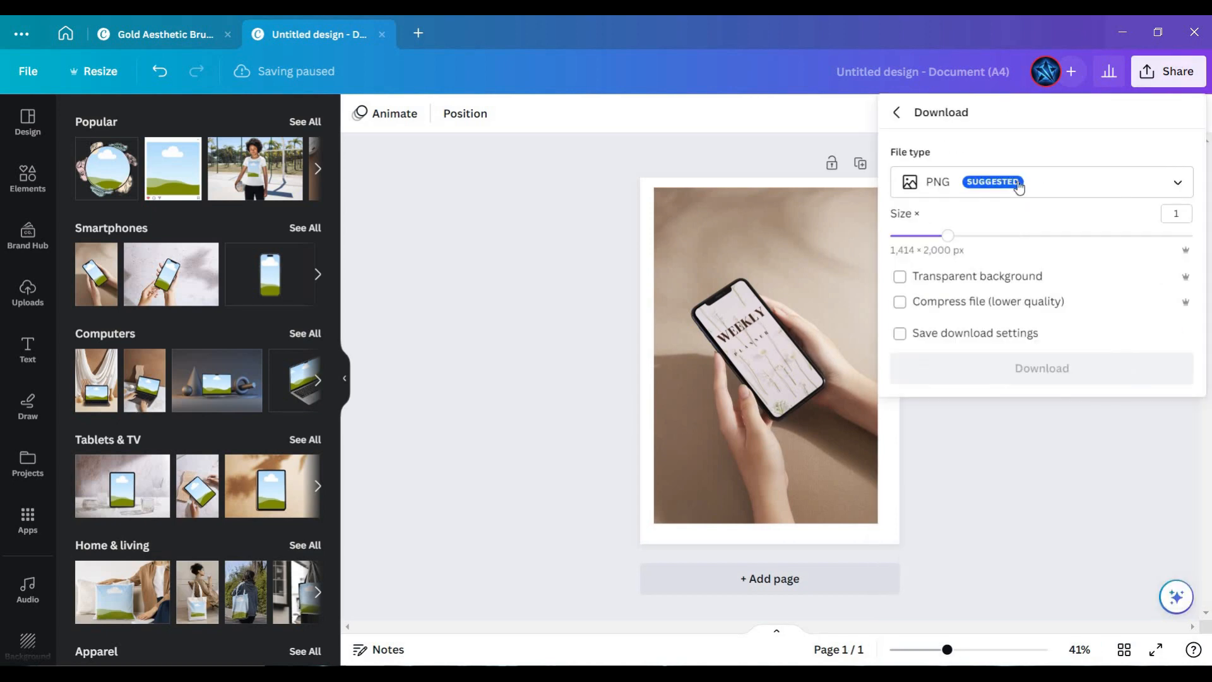
pyautogui.click(986, 379)
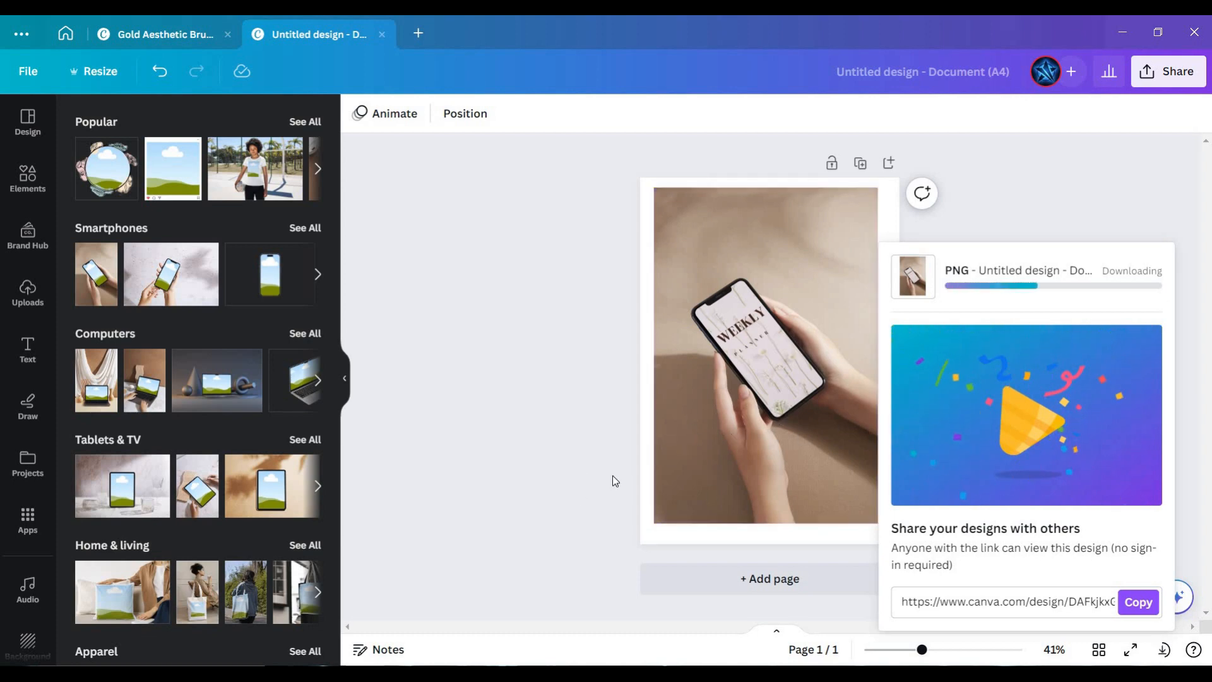
pyautogui.click(472, 368)
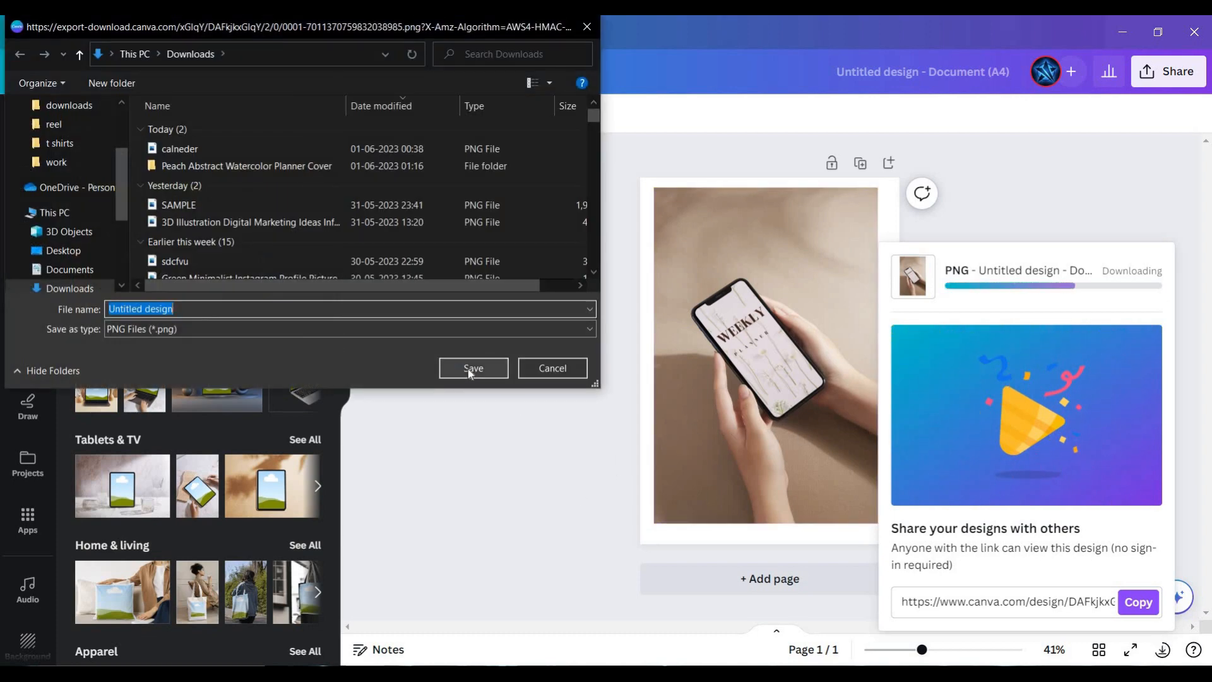
pyautogui.click(632, 358)
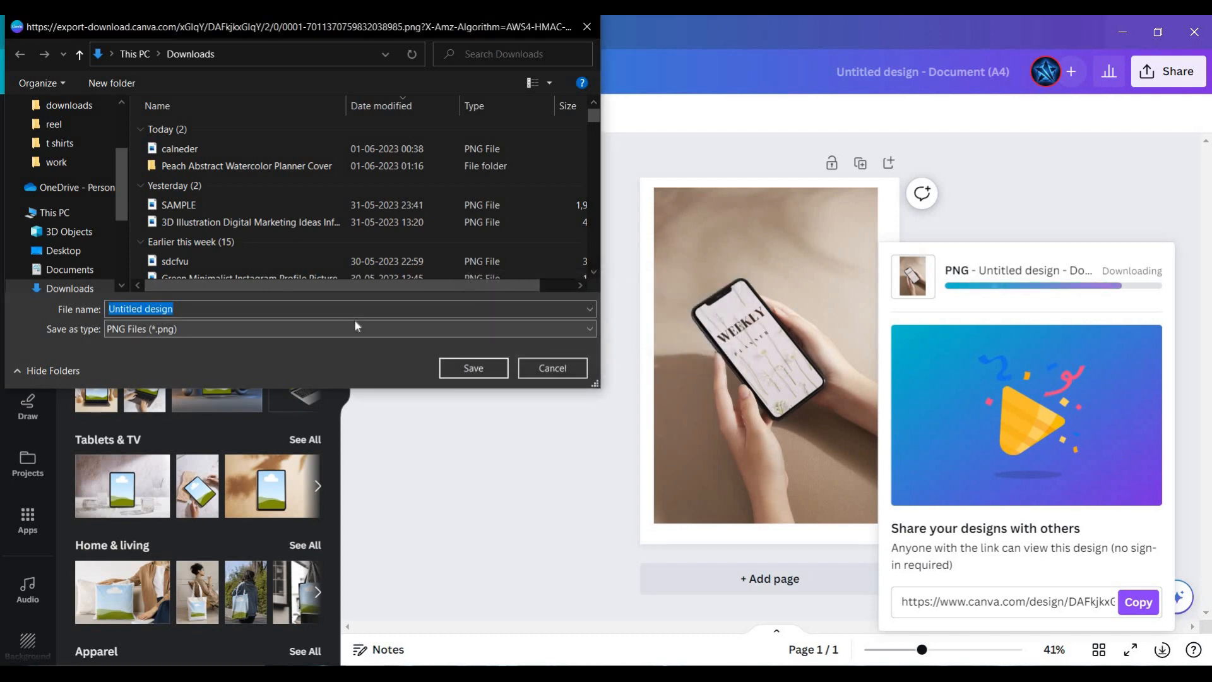
# Name the downloaded PNG MOCKUPSS and save it in the Downloads folder.
pyautogui.click(356, 312)
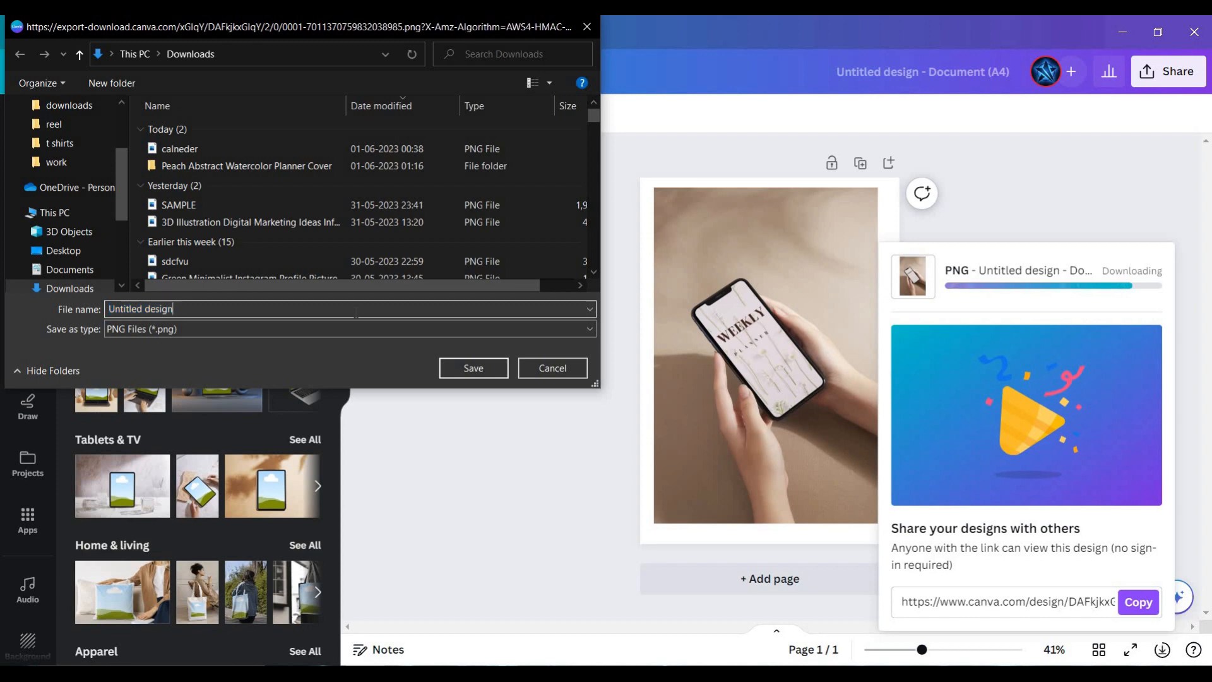
pyautogui.press('BackSpace')
pyautogui.press('BackSpace')
pyautogui.press('BackSpace')
pyautogui.press('BackSpace')
pyautogui.press('BackSpace')
pyautogui.press('BackSpace')
pyautogui.press('BackSpace')
pyautogui.press('BackSpace')
pyautogui.press('BackSpace')
pyautogui.press('BackSpace')
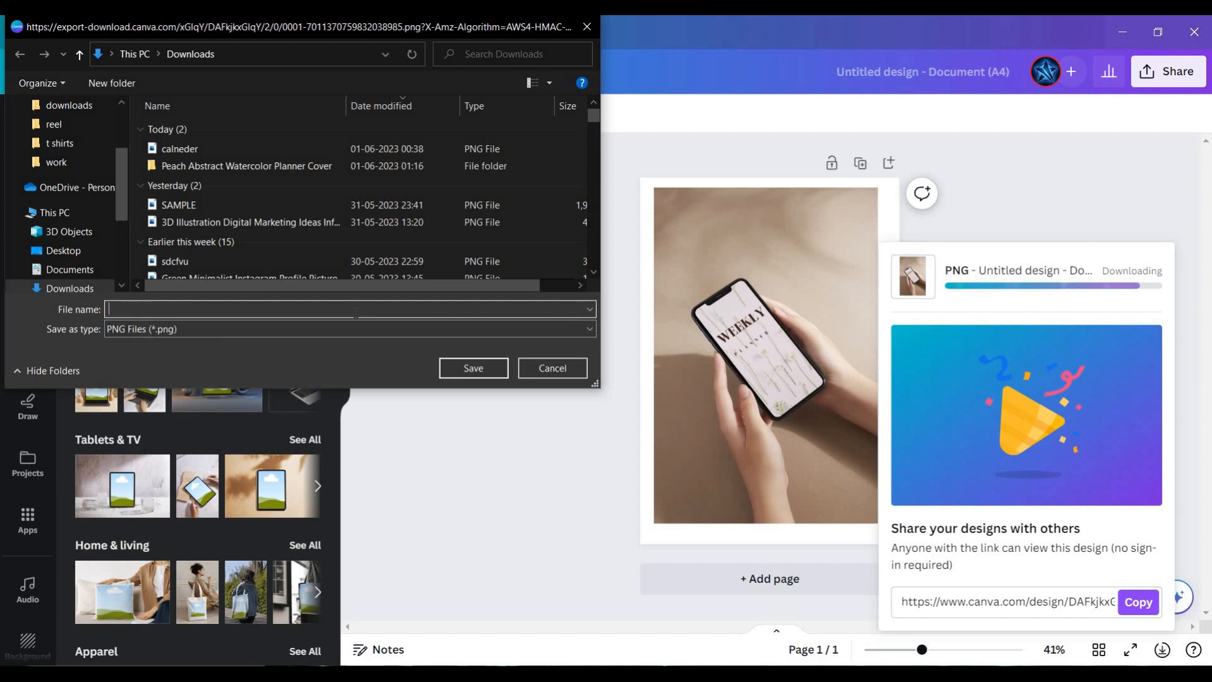
pyautogui.write('MOCKUPSS')
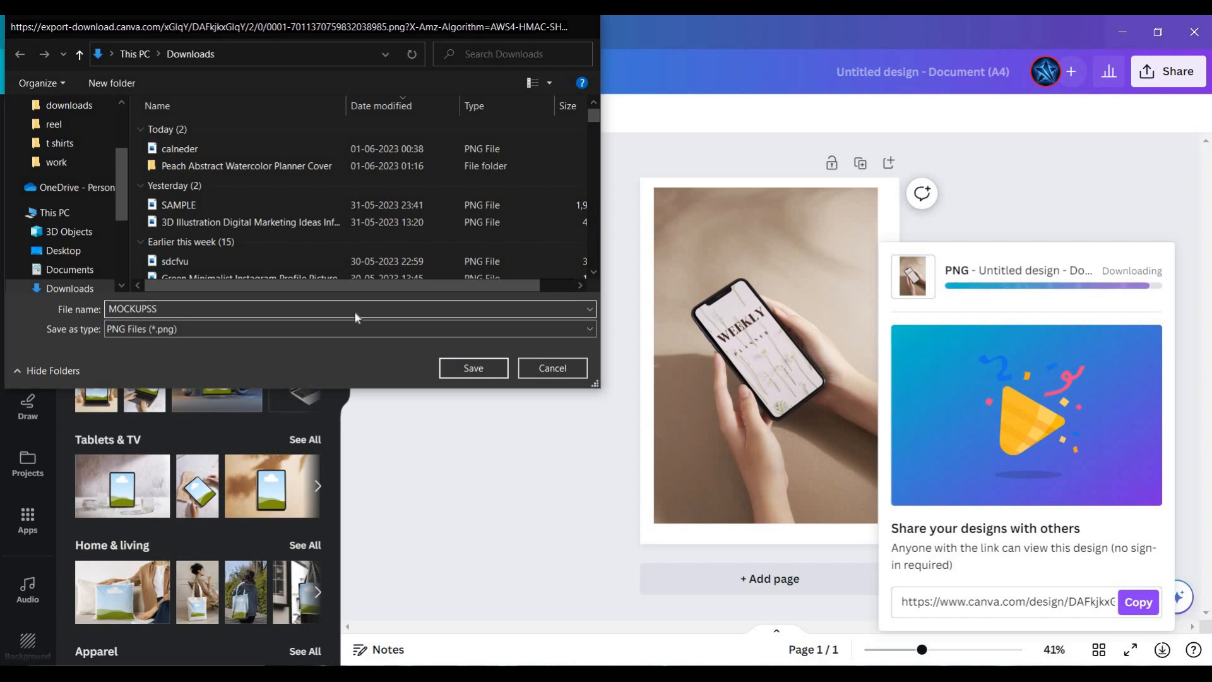
pyautogui.press('Return')
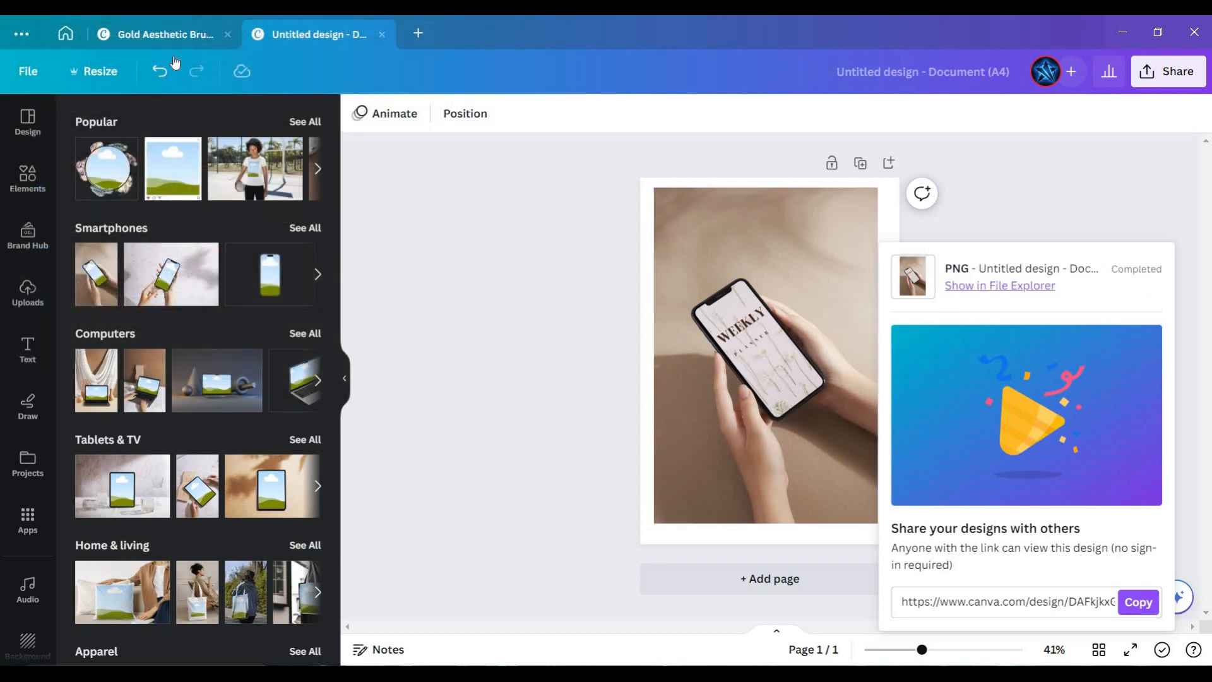
# Switch to the Etsy Create Listing page in the browser and add MOCKUPSS and the weekly planner cover image as listing photos.
pyautogui.click(116, 35)
pyautogui.click(84, 123)
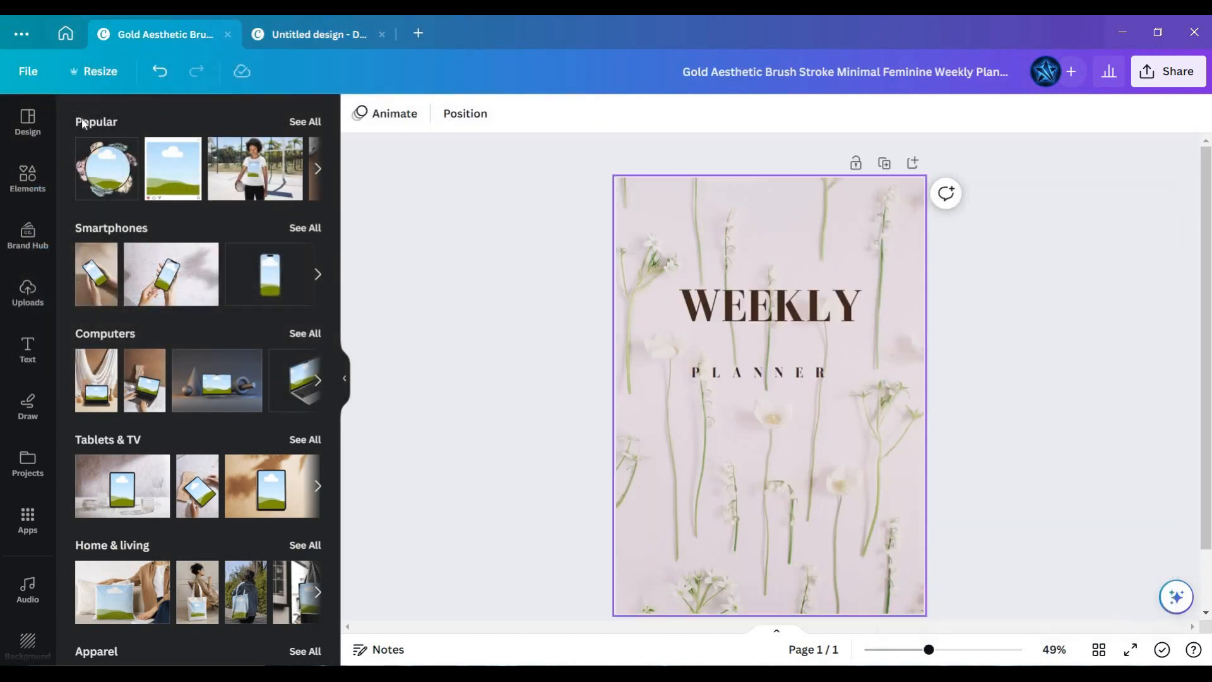
pyautogui.moveTo(522, 674)
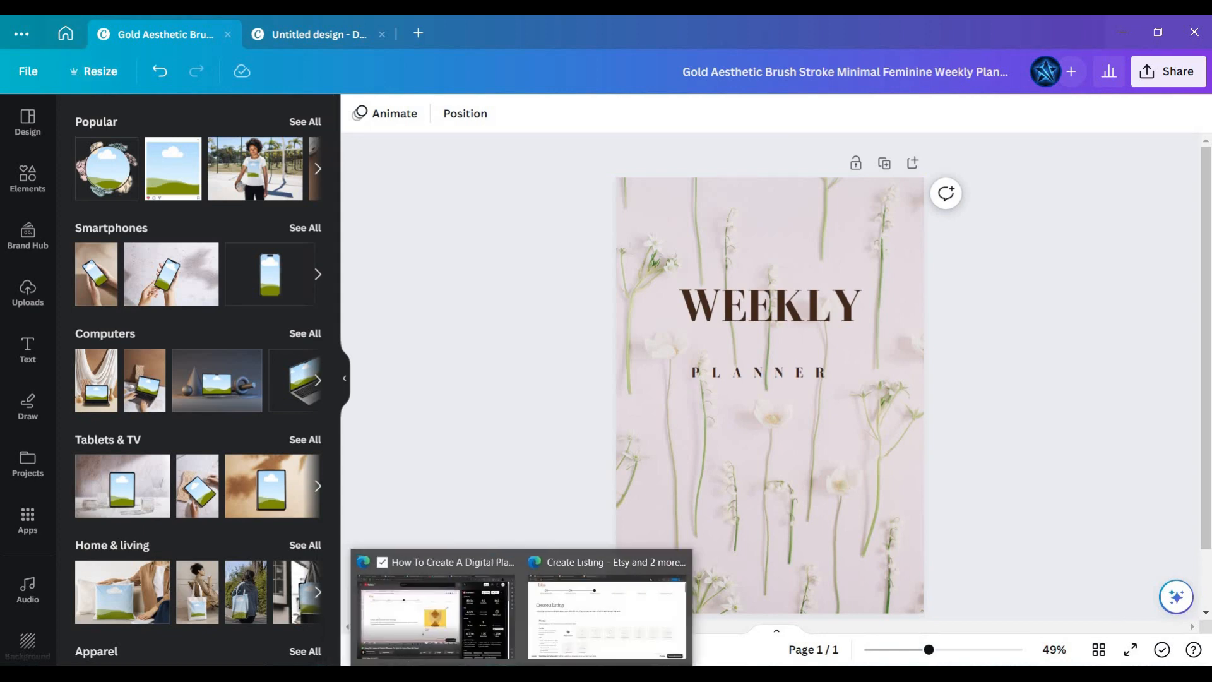
pyautogui.click(607, 615)
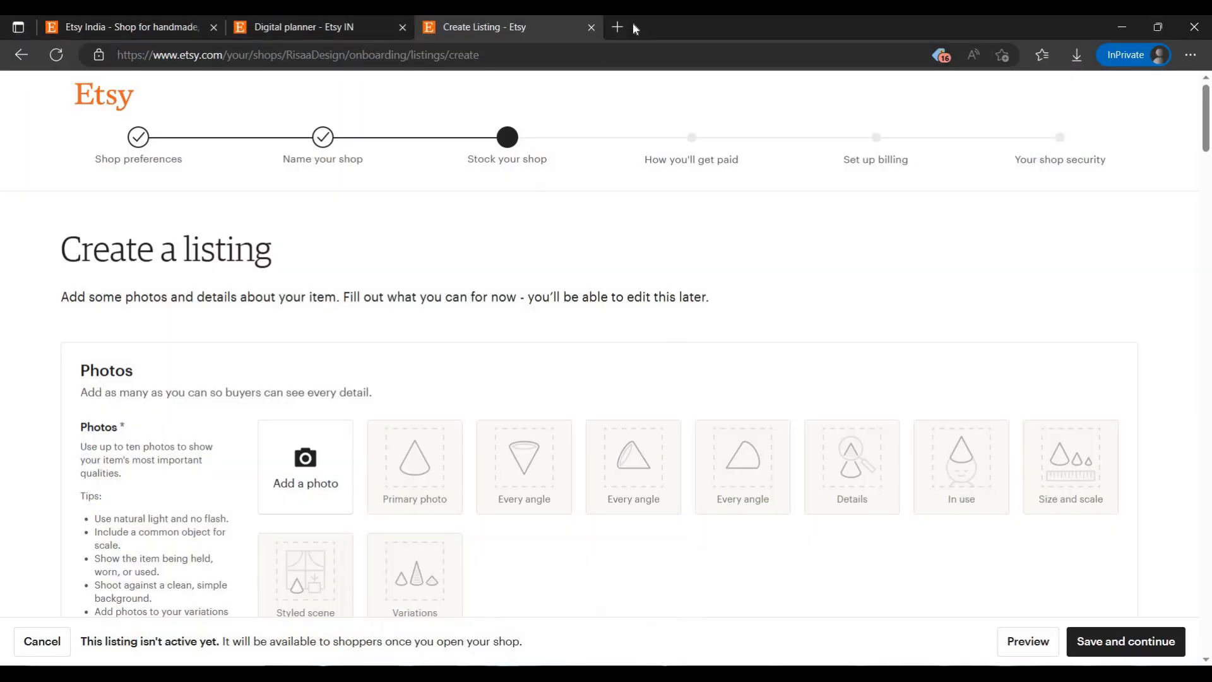
pyautogui.click(309, 502)
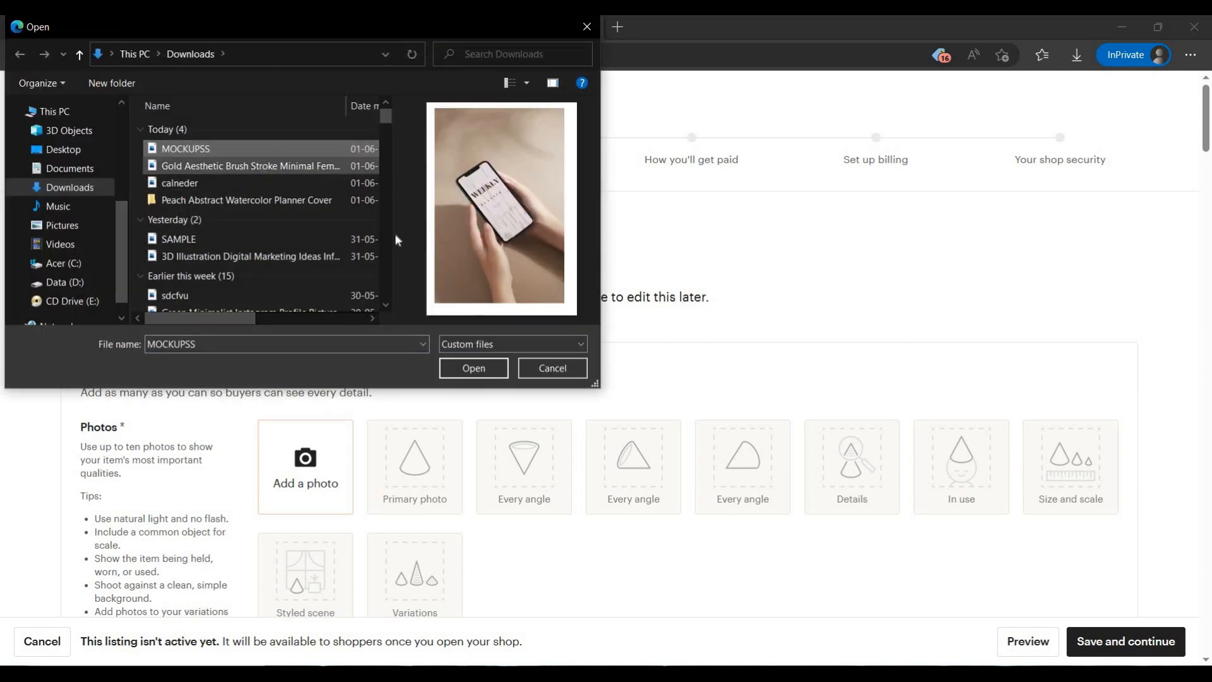
pyautogui.keyDown('ctrl'); pyautogui.click(252, 166); pyautogui.keyUp('ctrl')
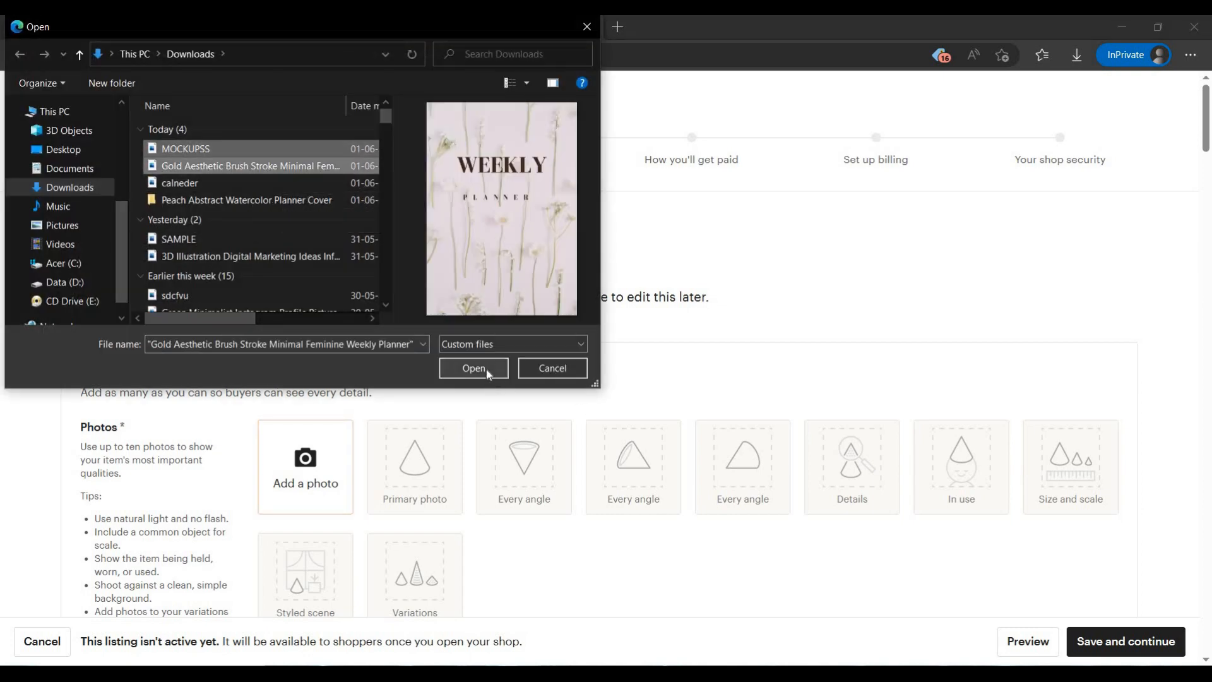
pyautogui.click(486, 370)
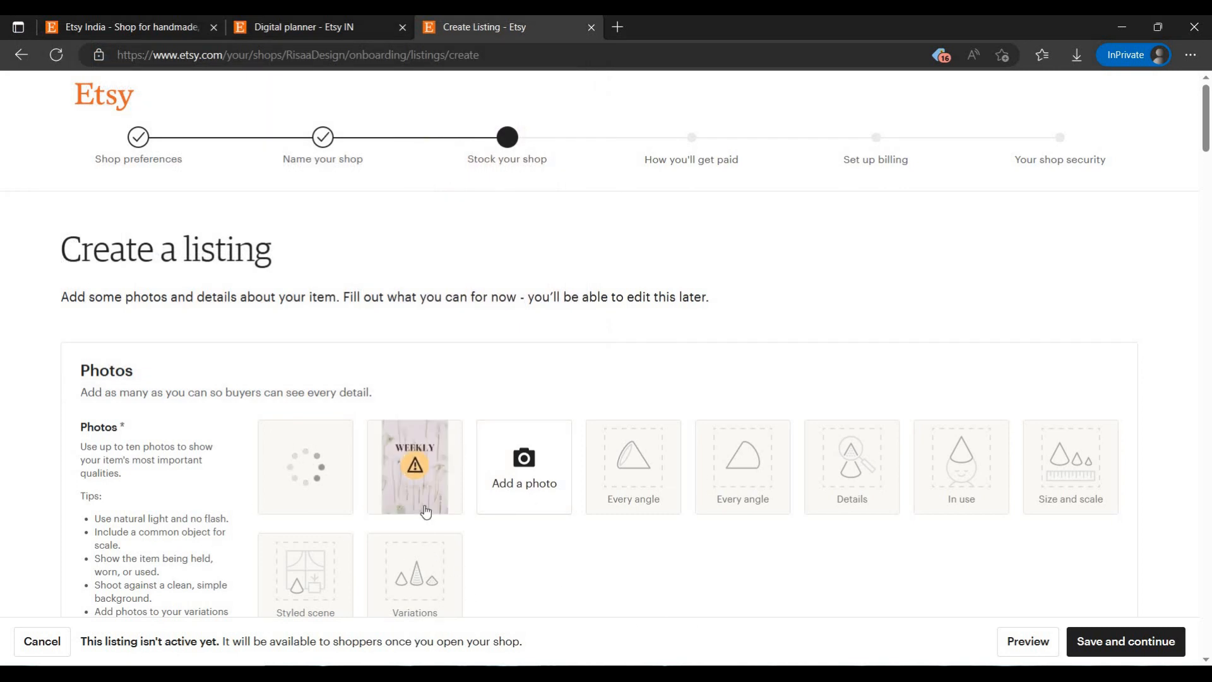
pyautogui.moveTo(410, 480); pyautogui.dragTo(326, 485)
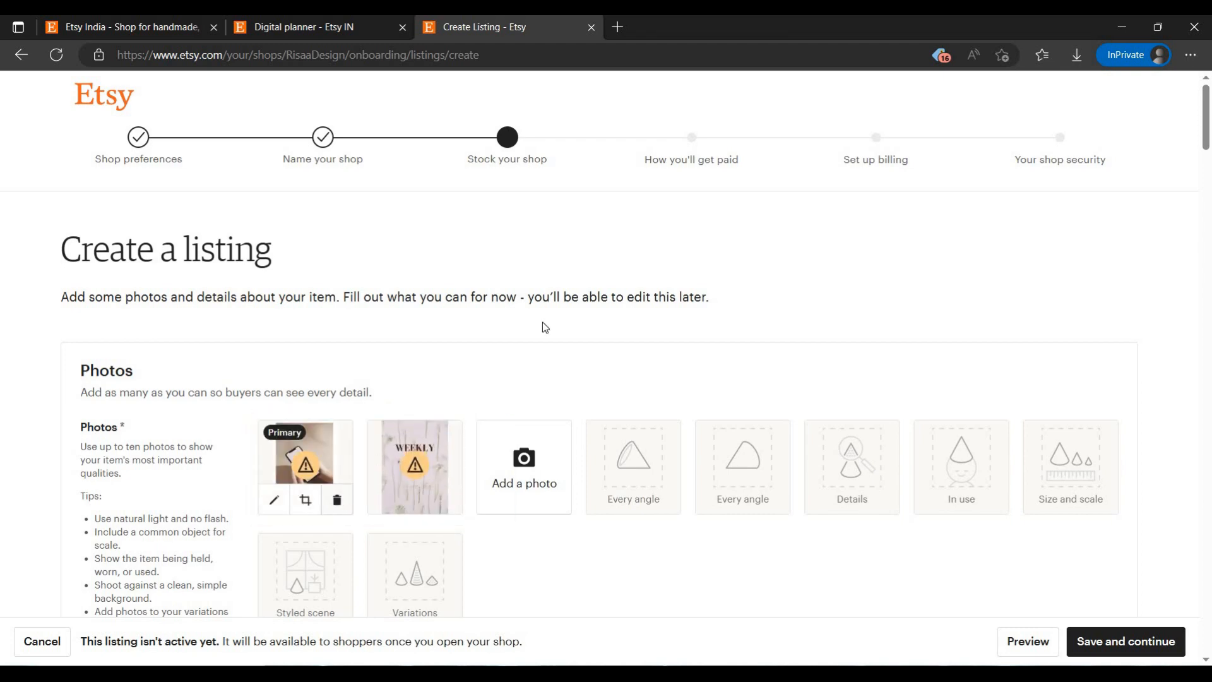
# Adjust the listing thumbnail by zooming in slightly and repositioning the photo around the phone, and save it.
pyautogui.scroll(-5, 436, 395)
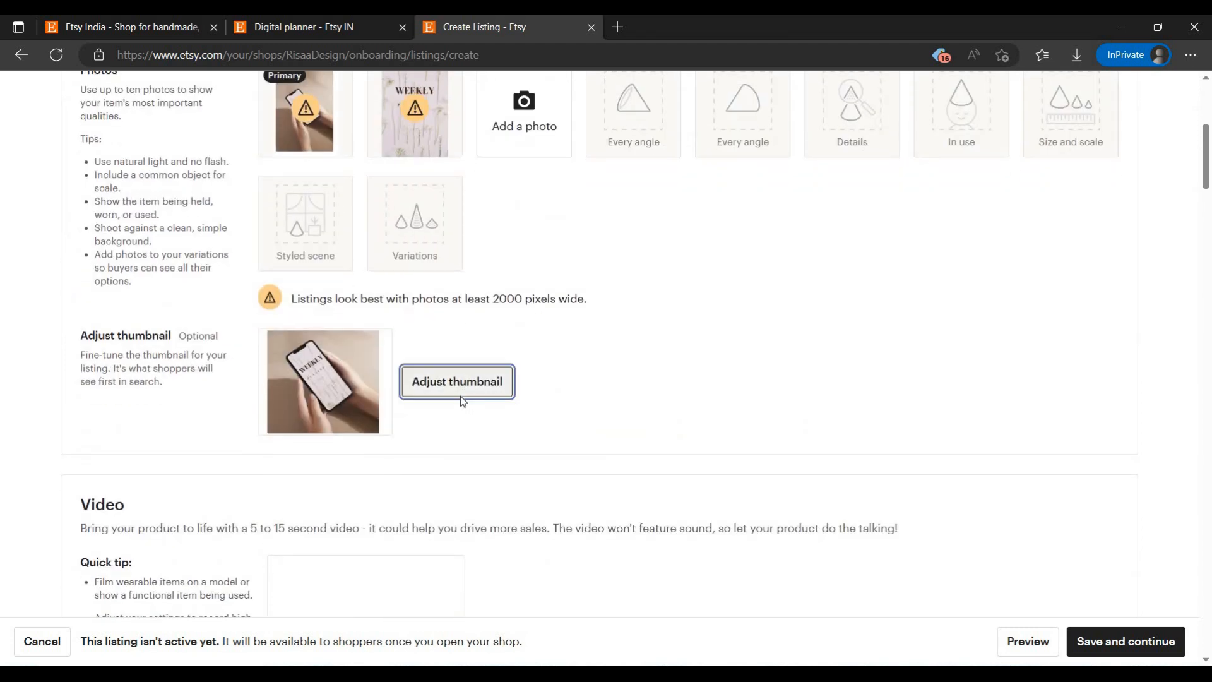
pyautogui.click(460, 396)
pyautogui.moveTo(555, 485)
pyautogui.mouseDown()
pyautogui.moveTo(535, 483)
pyautogui.moveTo(566, 488)
pyautogui.mouseUp()
pyautogui.moveTo(604, 347); pyautogui.dragTo(713, 406)
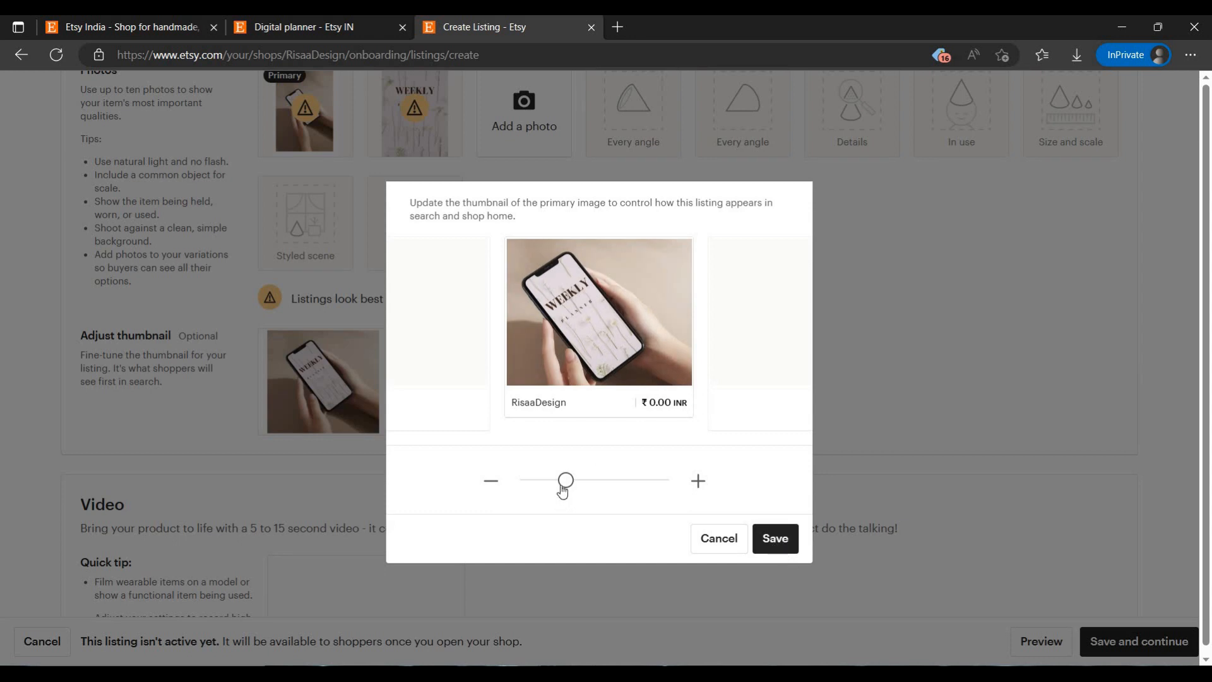
pyautogui.moveTo(555, 488); pyautogui.dragTo(555, 483)
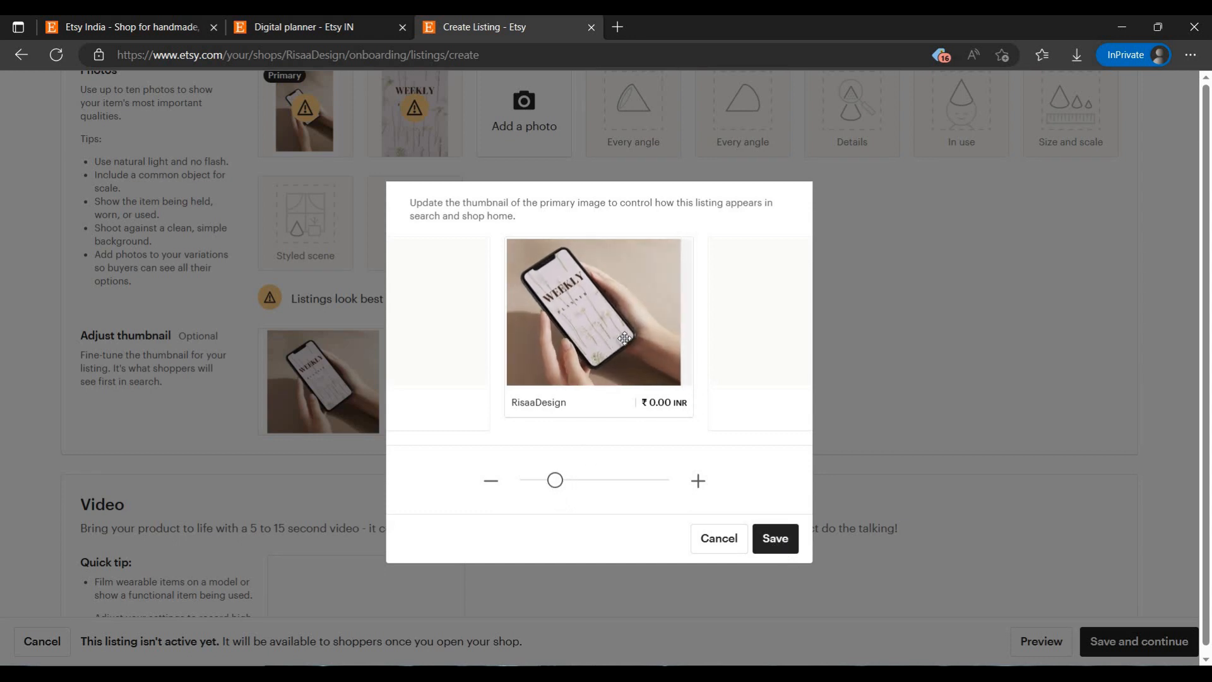
pyautogui.click(776, 538)
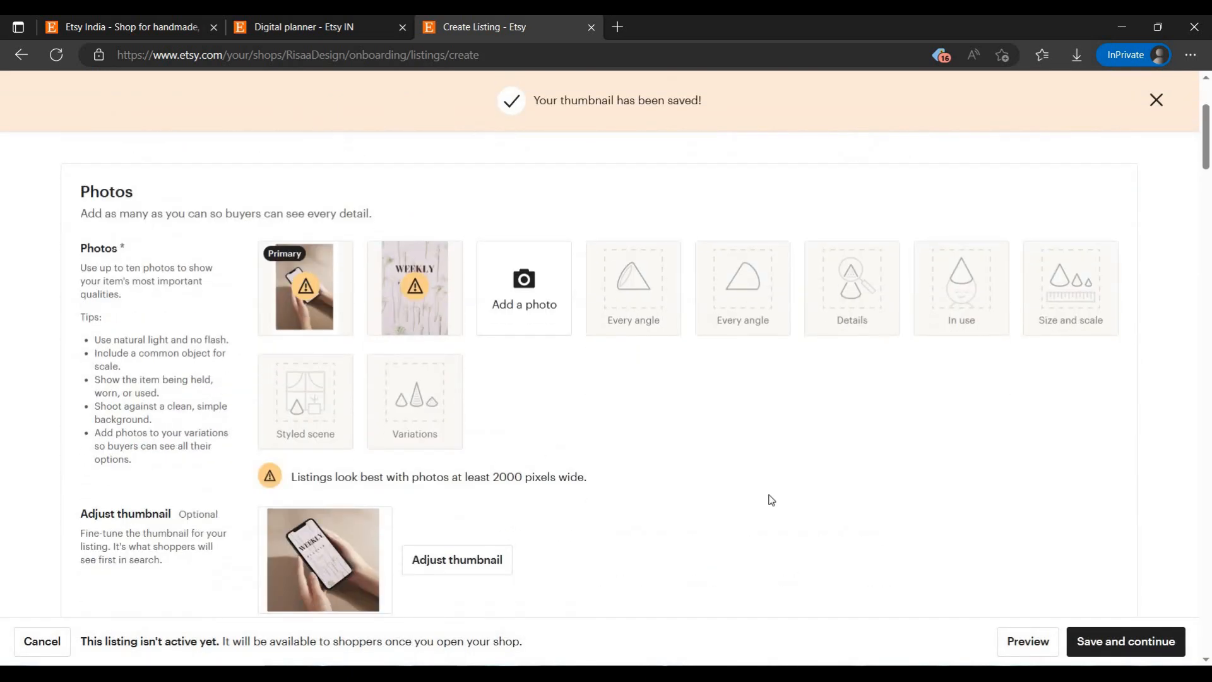
# Look through the Video section and the start of the Listing Details on the listing form.
pyautogui.scroll(-4, 770, 500)
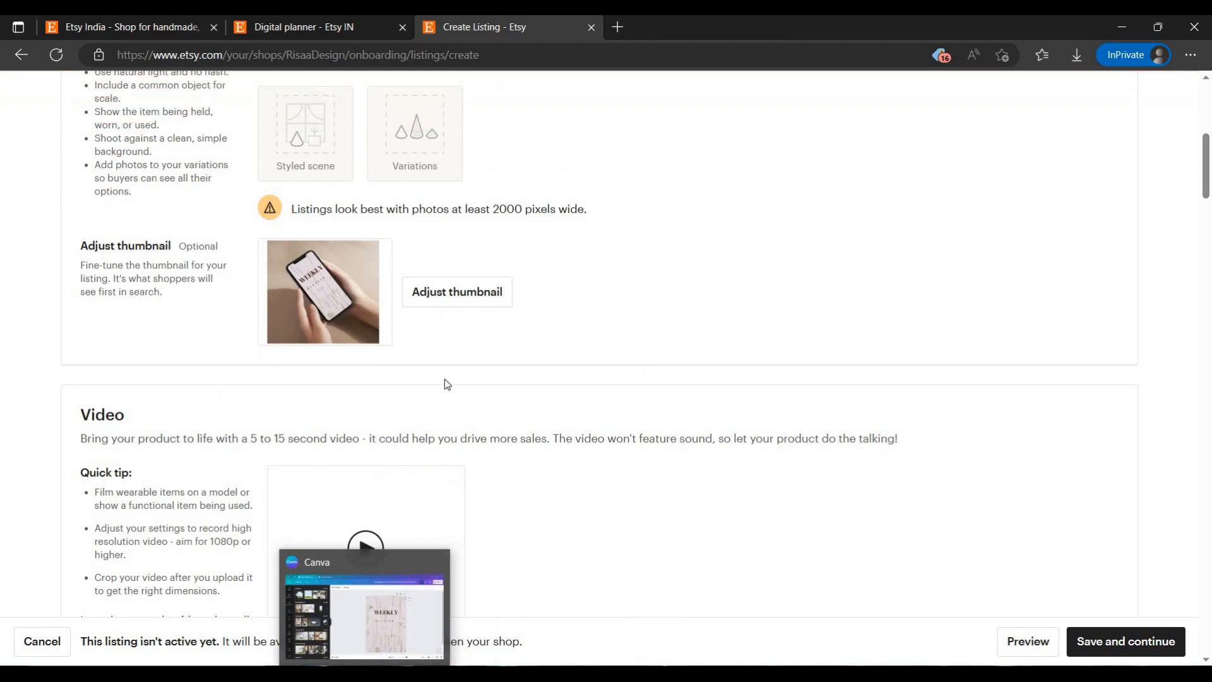
pyautogui.scroll(-6, 556, 403)
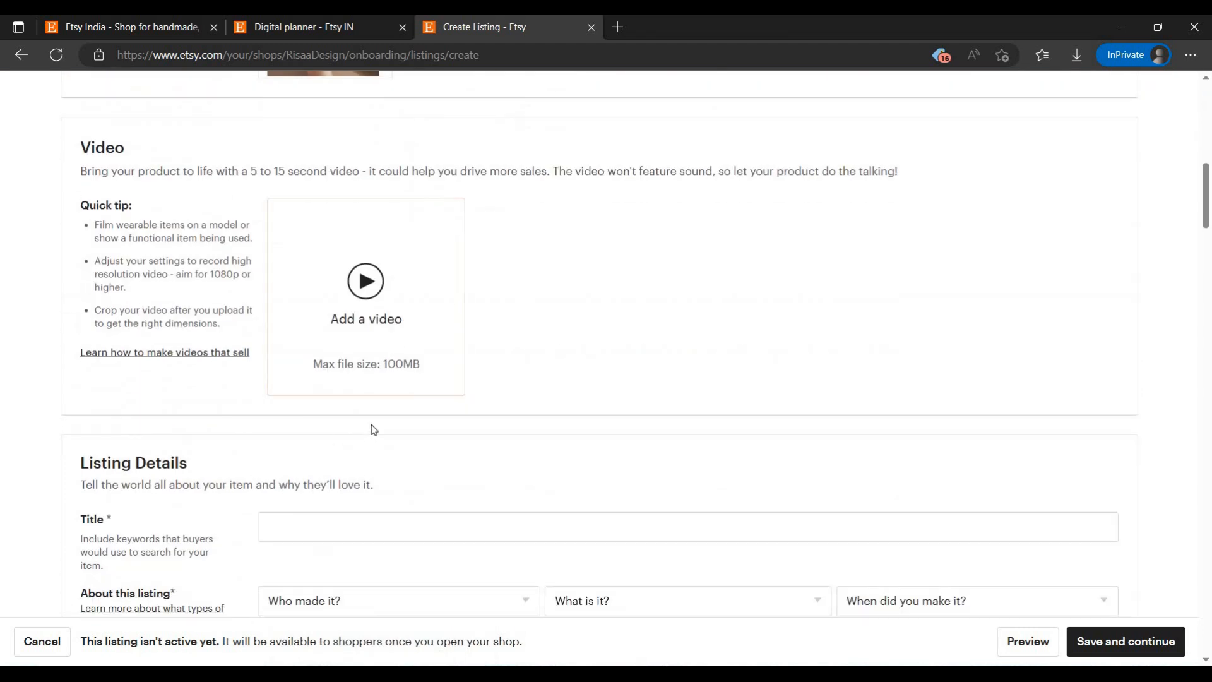
pyautogui.scroll(4, 306, 533)
pyautogui.scroll(-1, 333, 552)
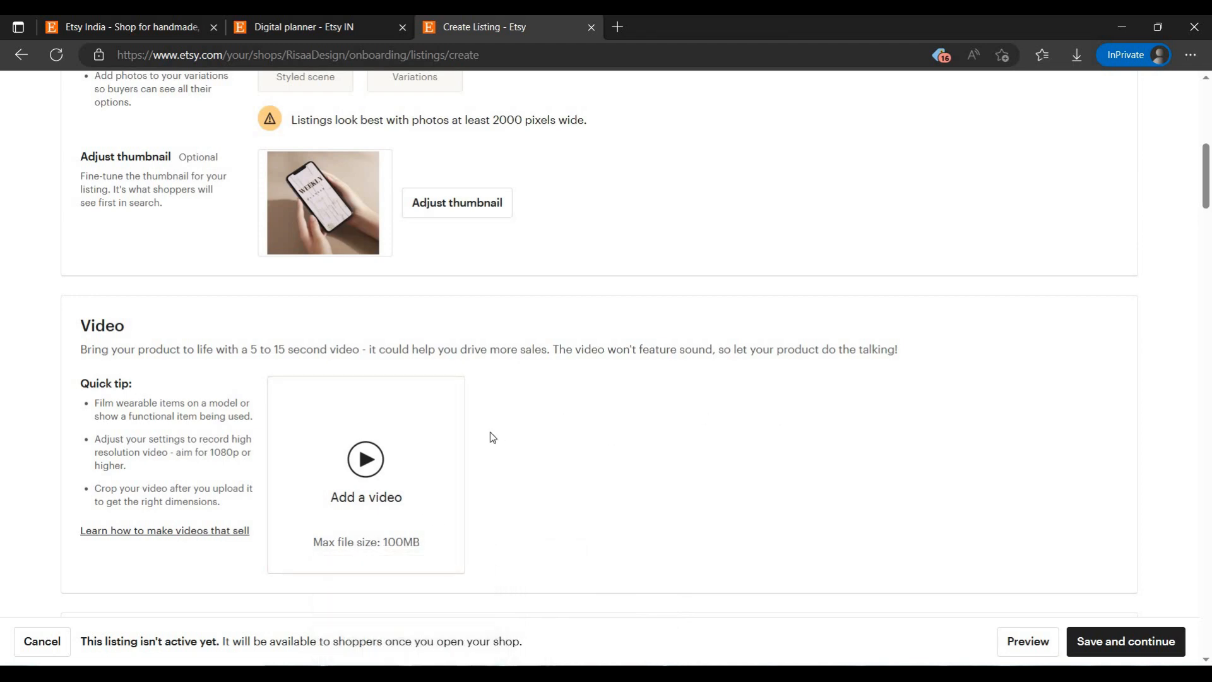
pyautogui.scroll(-5, 492, 437)
pyautogui.scroll(5, 406, 481)
pyautogui.scroll(-2, 570, 495)
pyautogui.scroll(2, 642, 496)
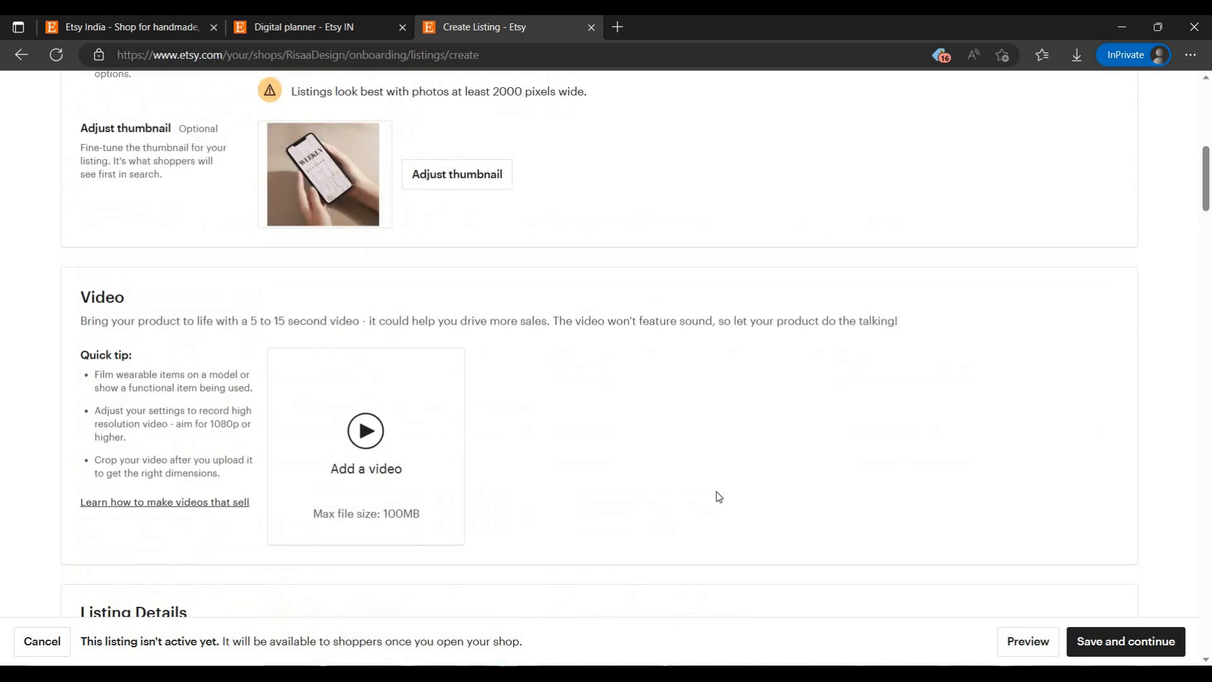
# Set the listing type to Digital in the Listing Details.
pyautogui.scroll(-6, 758, 480)
pyautogui.scroll(-4, 543, 329)
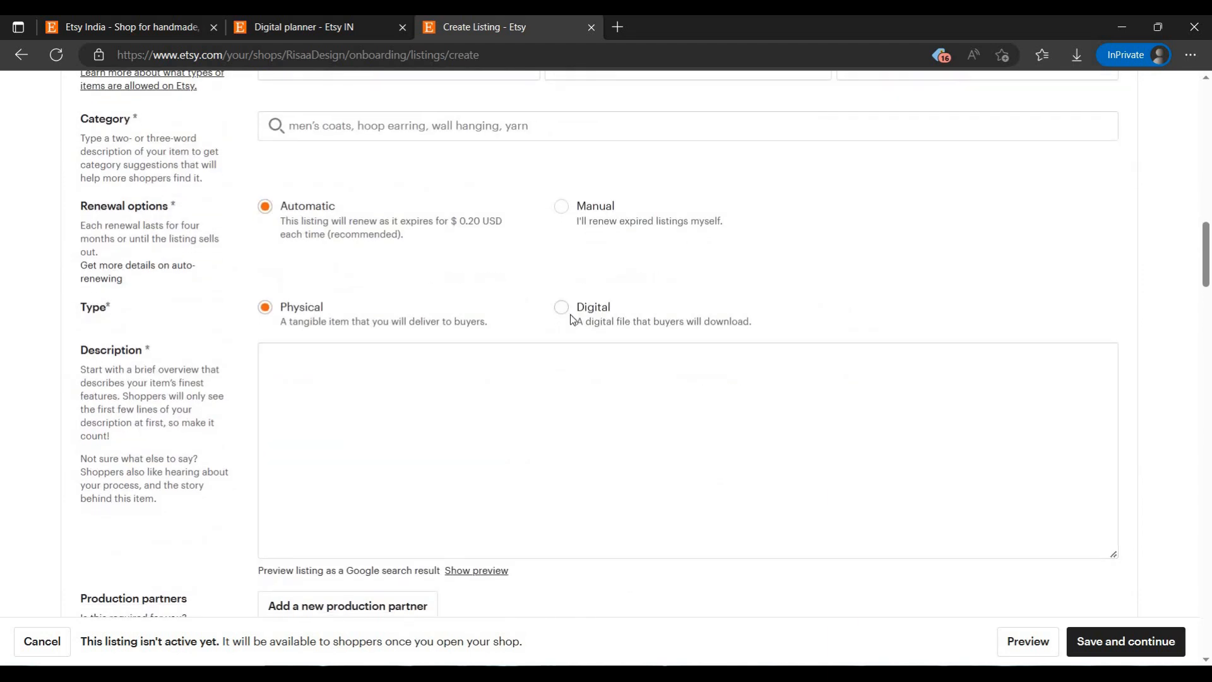
pyautogui.click(571, 315)
# Describe the item in About this listing as made by "I did", "A finished product" and "Made to order".
pyautogui.scroll(3, 409, 328)
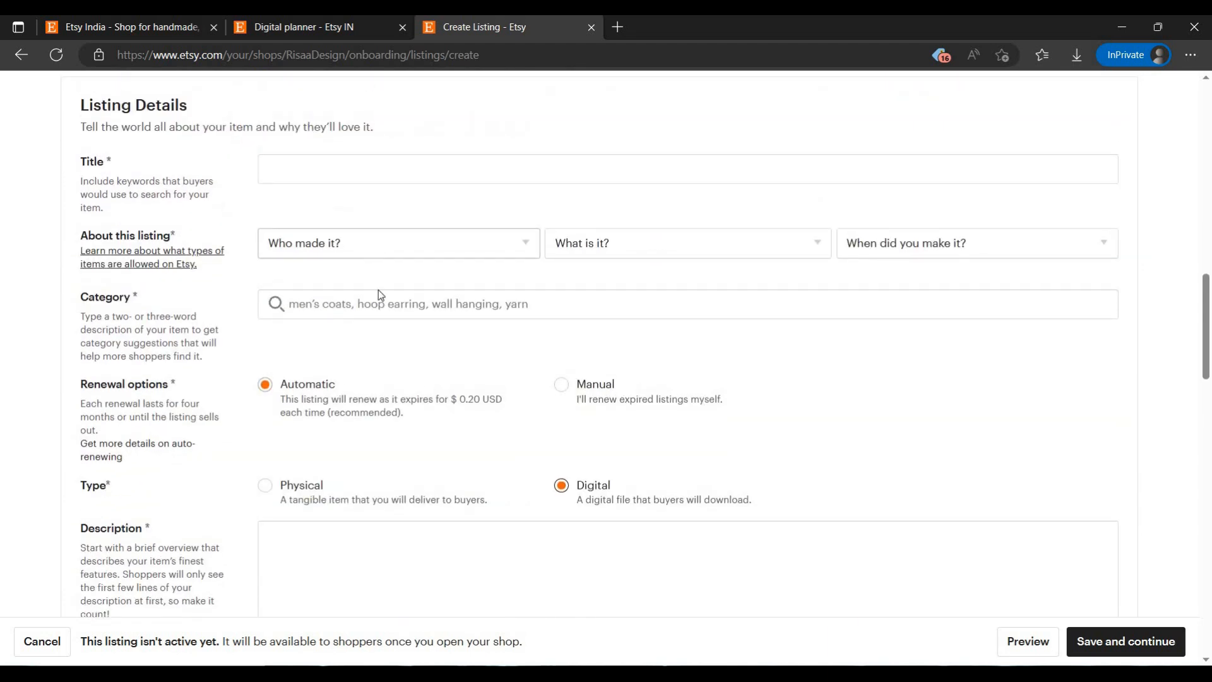
pyautogui.click(379, 245)
pyautogui.click(362, 297)
pyautogui.click(688, 245)
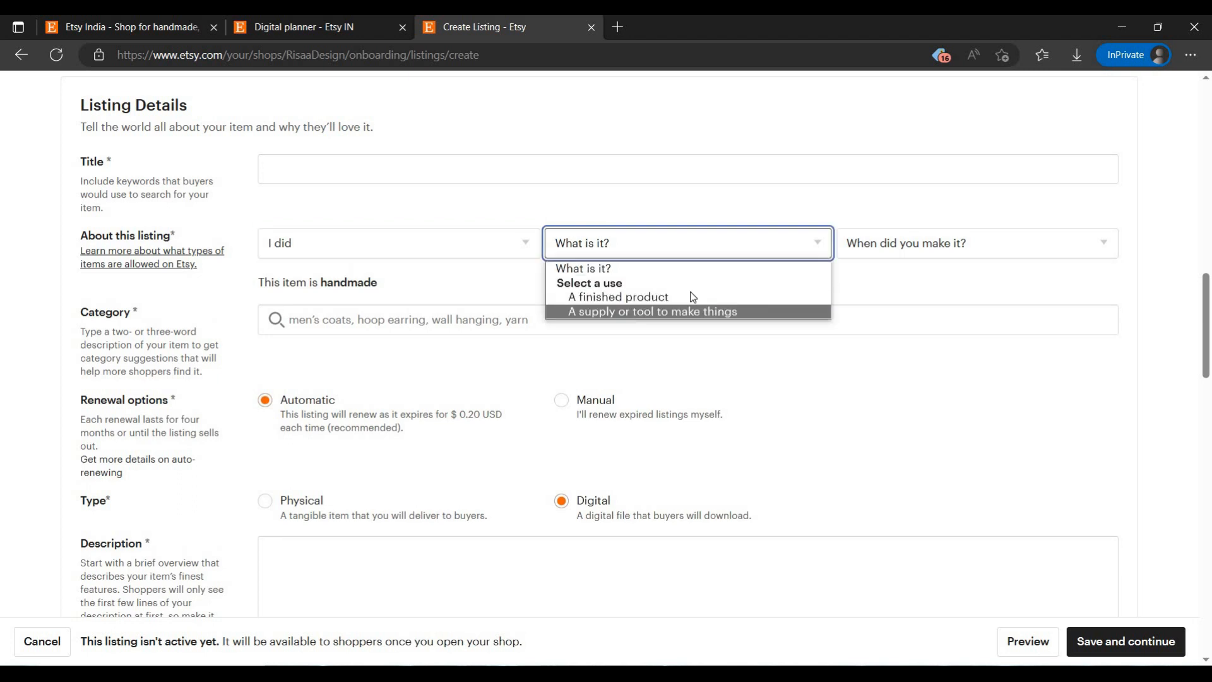
pyautogui.click(693, 296)
pyautogui.click(968, 244)
pyautogui.click(892, 297)
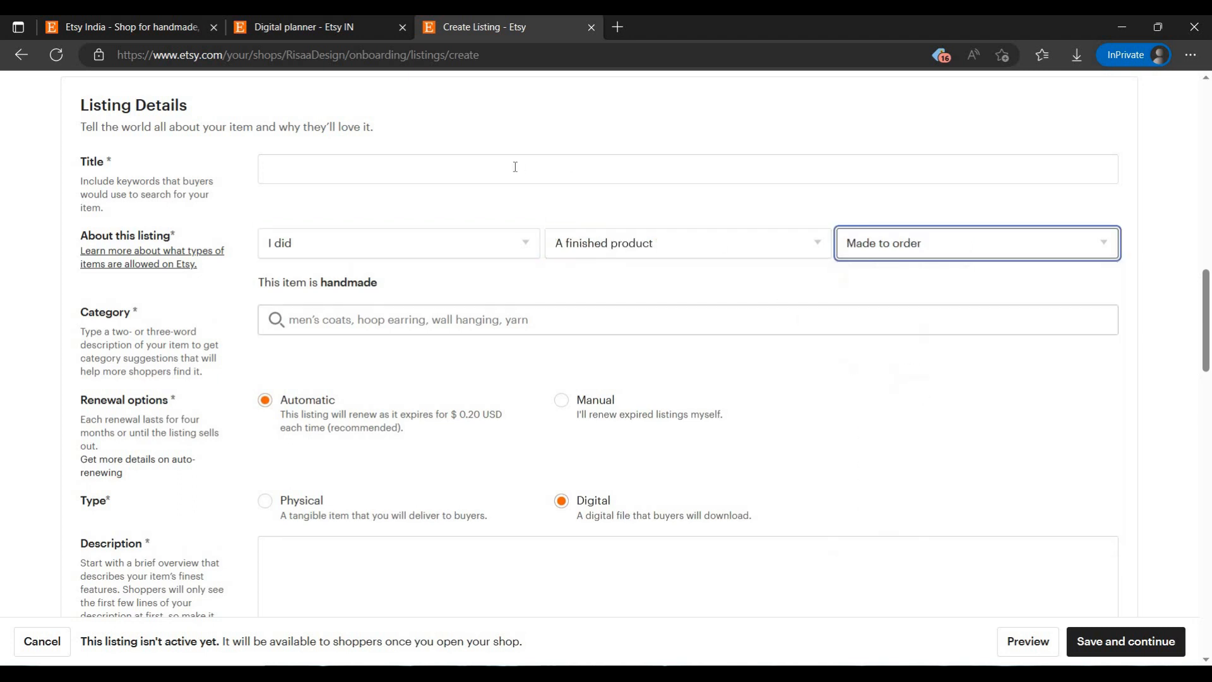
# Enter DIGITAL WEEKLY PLANNER as the listing title.
pyautogui.click(515, 167)
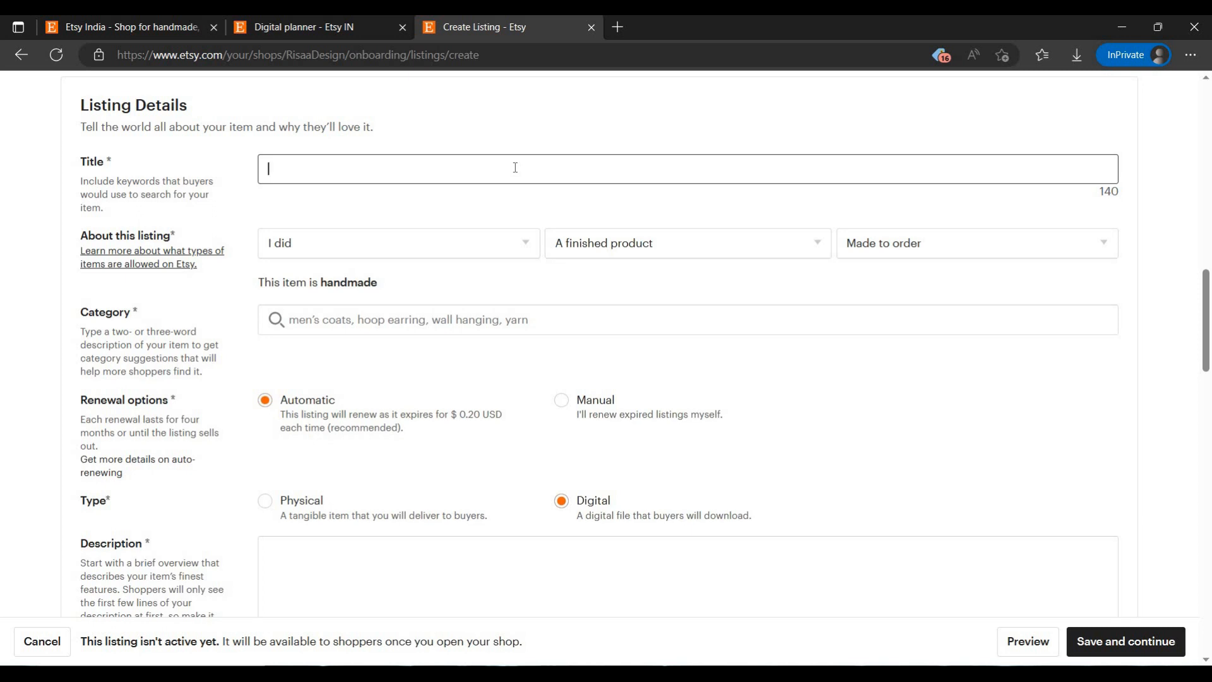
pyautogui.write('DIGI')
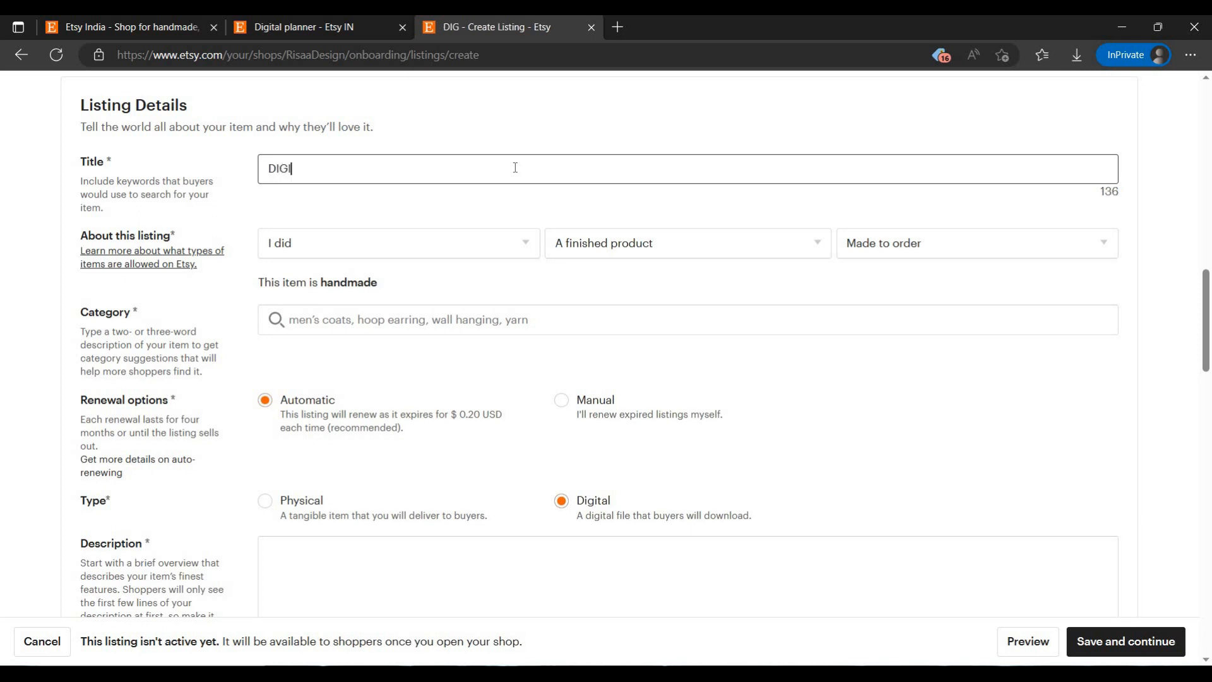
pyautogui.write('TAL PL')
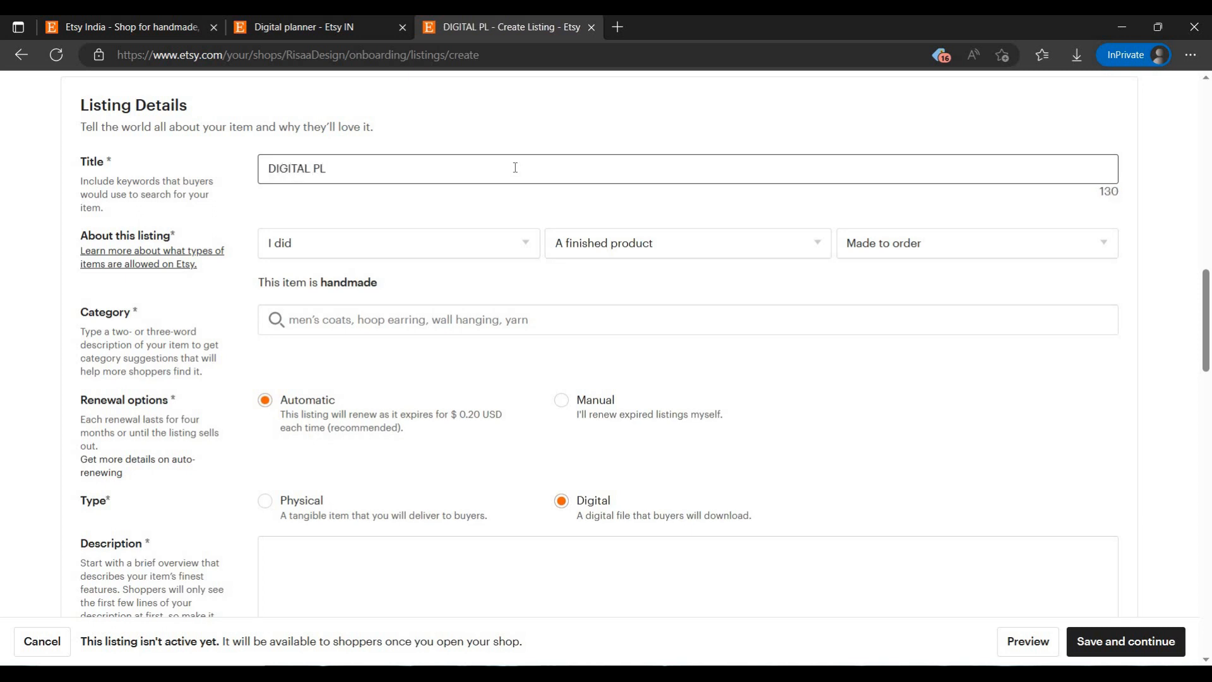
pyautogui.press('BackSpace')
pyautogui.press('BackSpace')
pyautogui.write('WEL')
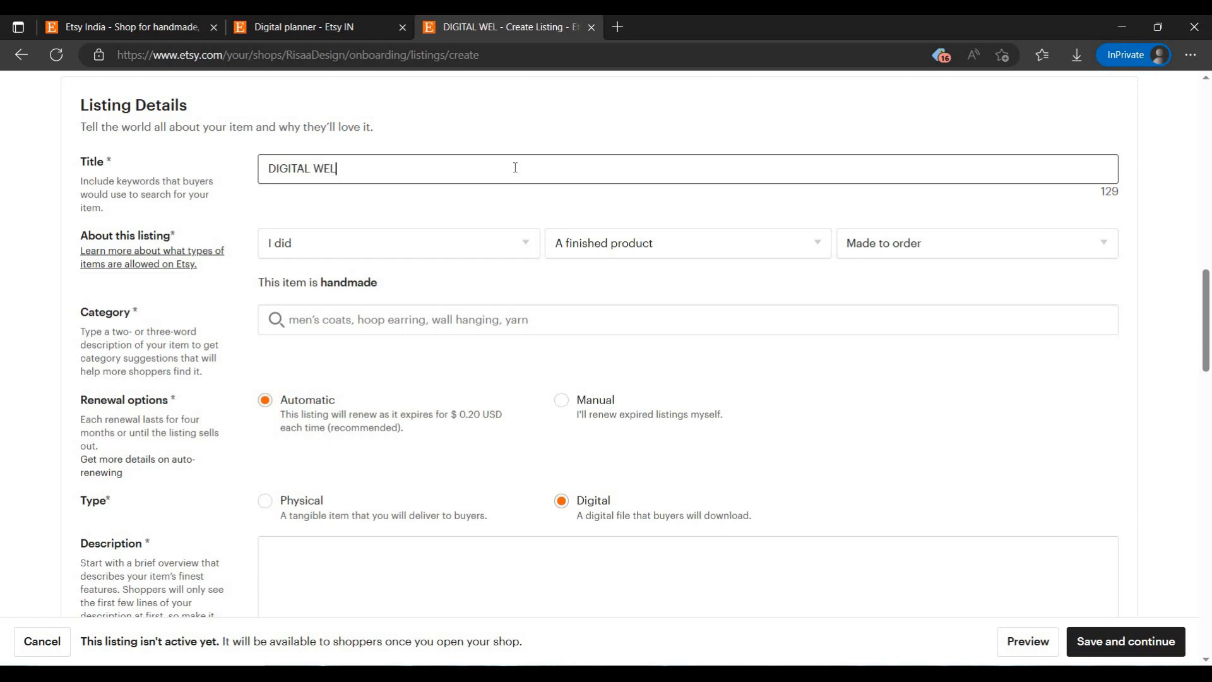
pyautogui.press('BackSpace')
pyautogui.write('W')
pyautogui.press('BackSpace')
pyautogui.write('EKL')
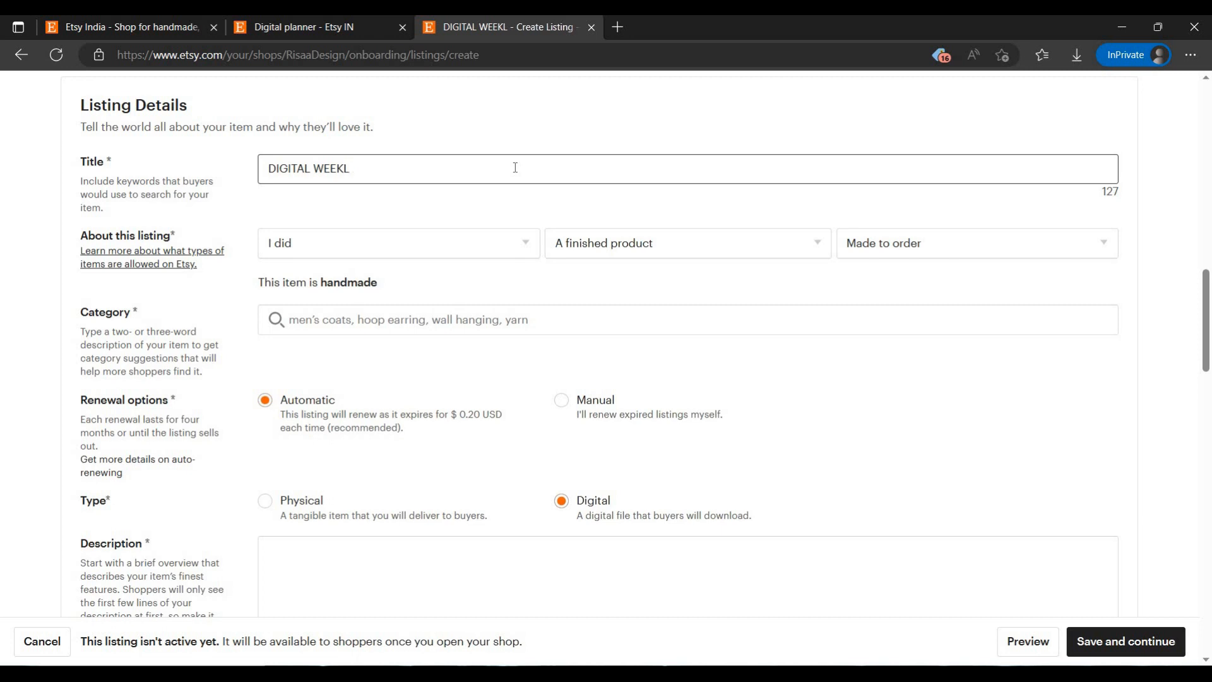
pyautogui.write('Y PLANNER')
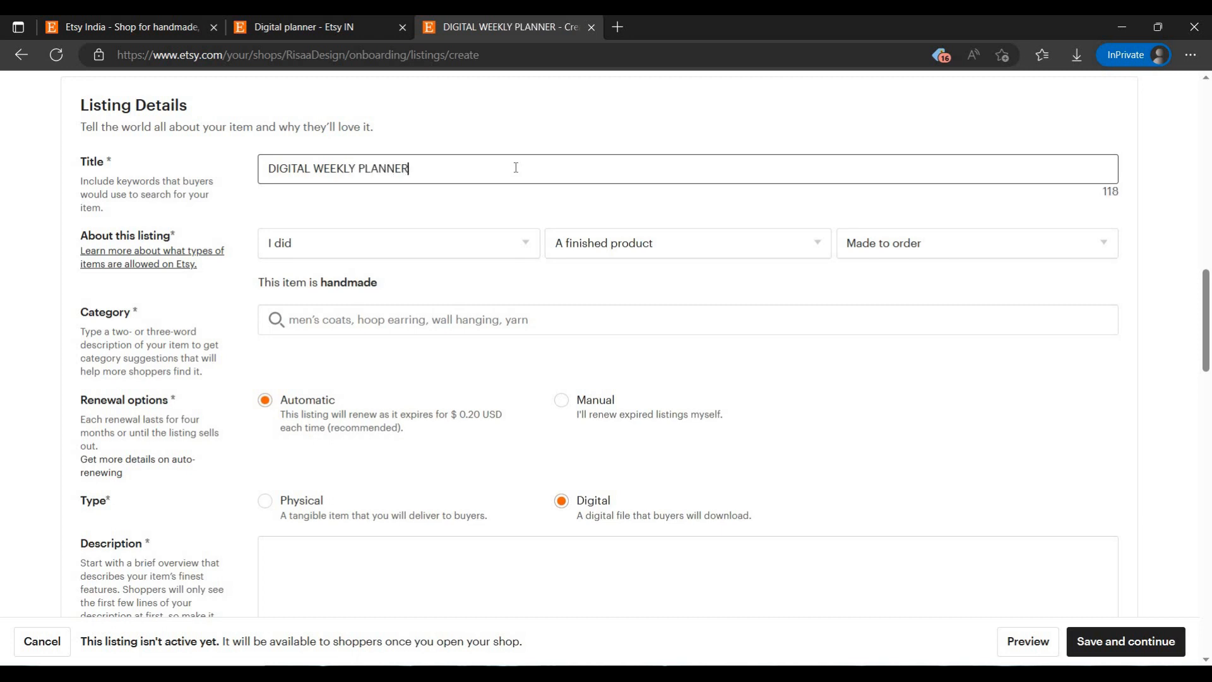
# Search the categories for "digital planner" and assign the Planner Templates category to the listing.
pyautogui.click(384, 332)
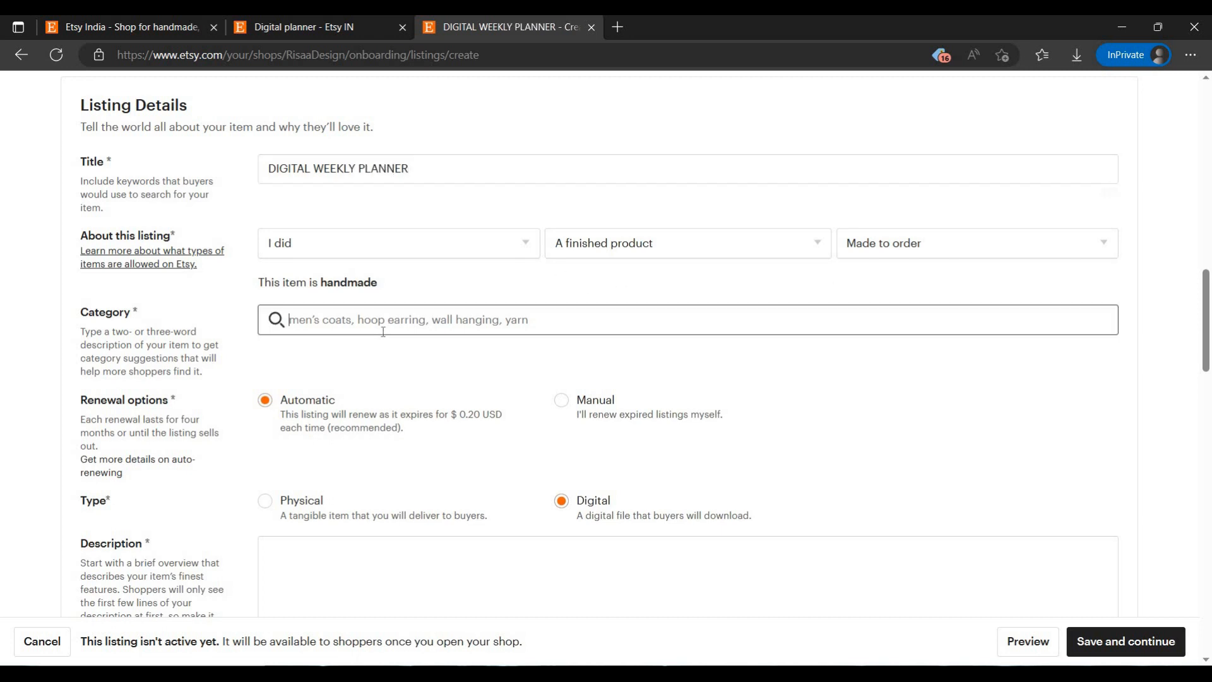
pyautogui.write('P')
pyautogui.press('BackSpace')
pyautogui.press('BackSpace')
pyautogui.write('digital planner')
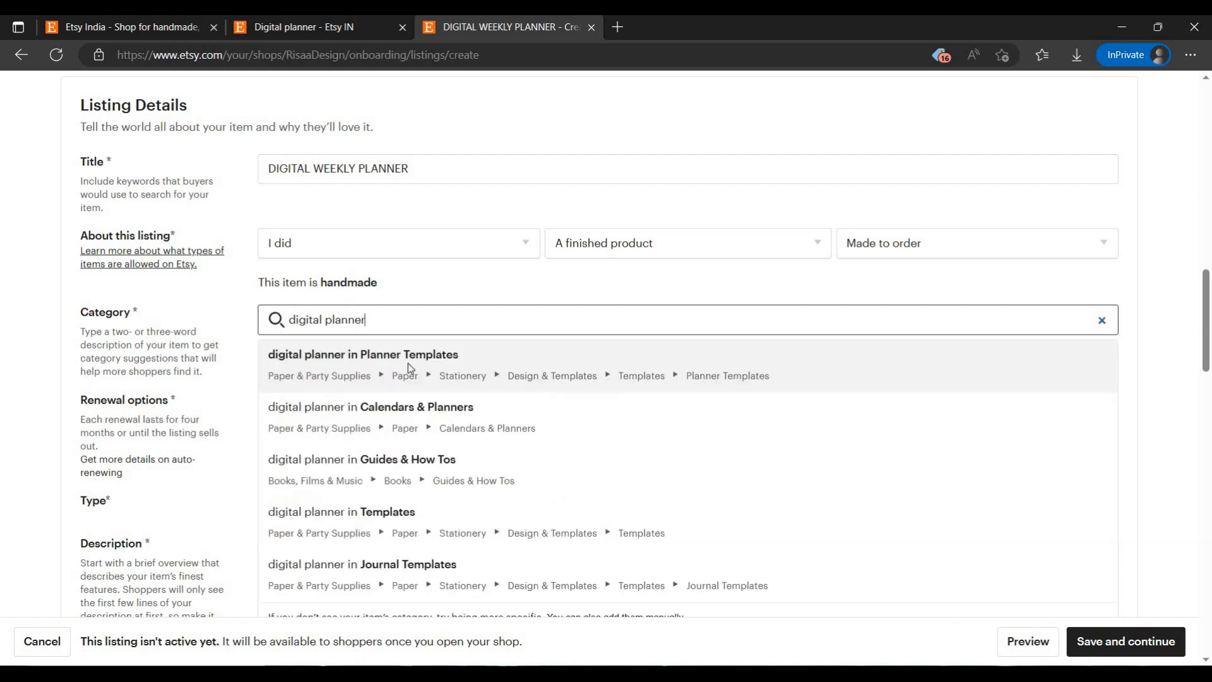
pyautogui.click(408, 363)
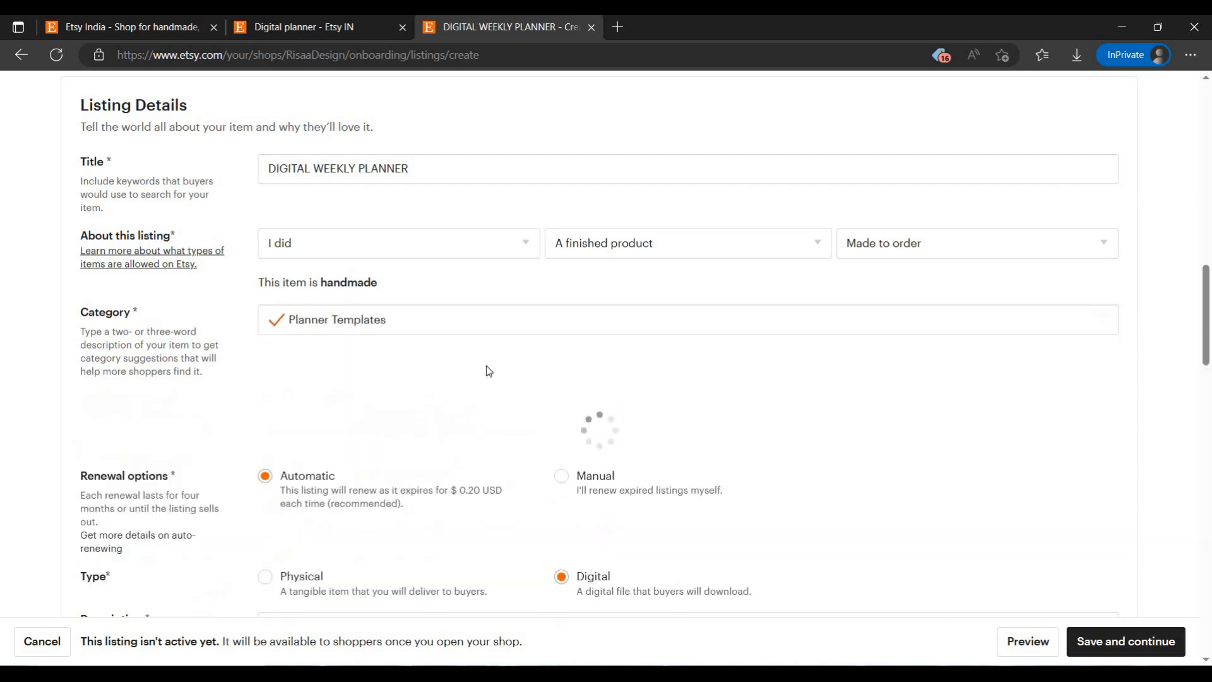
# Enter "hello" as the listing description.
pyautogui.scroll(-3, 354, 282)
pyautogui.scroll(-4, 441, 344)
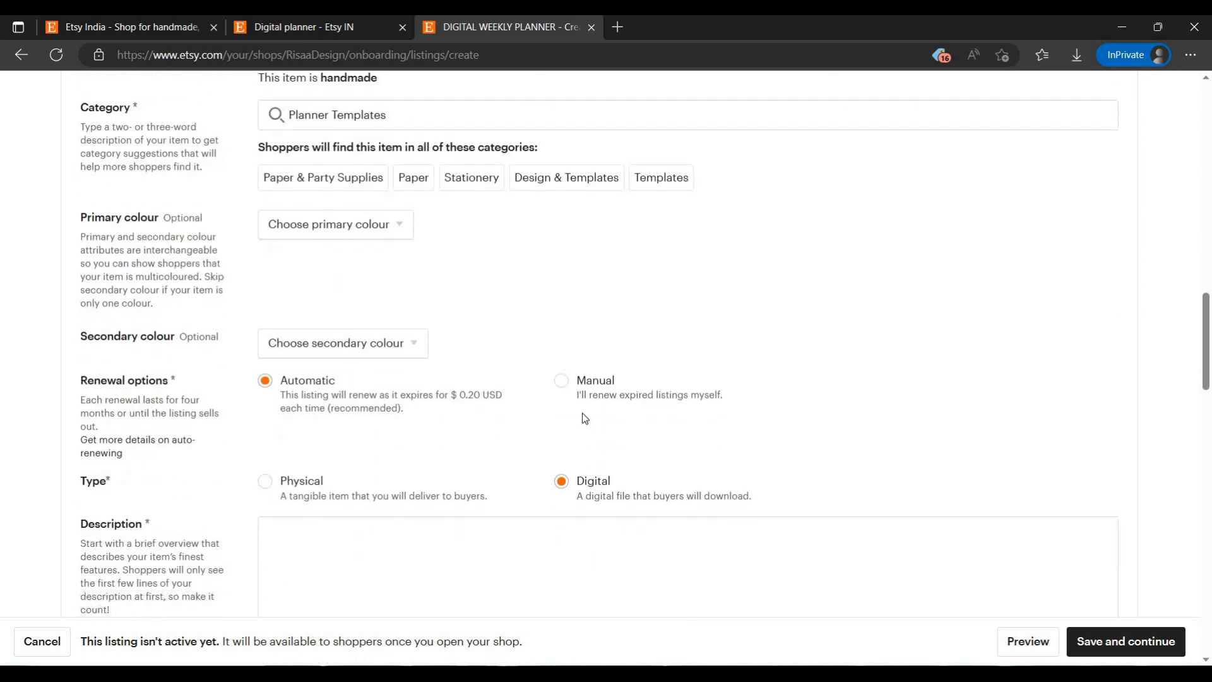
pyautogui.click(389, 314)
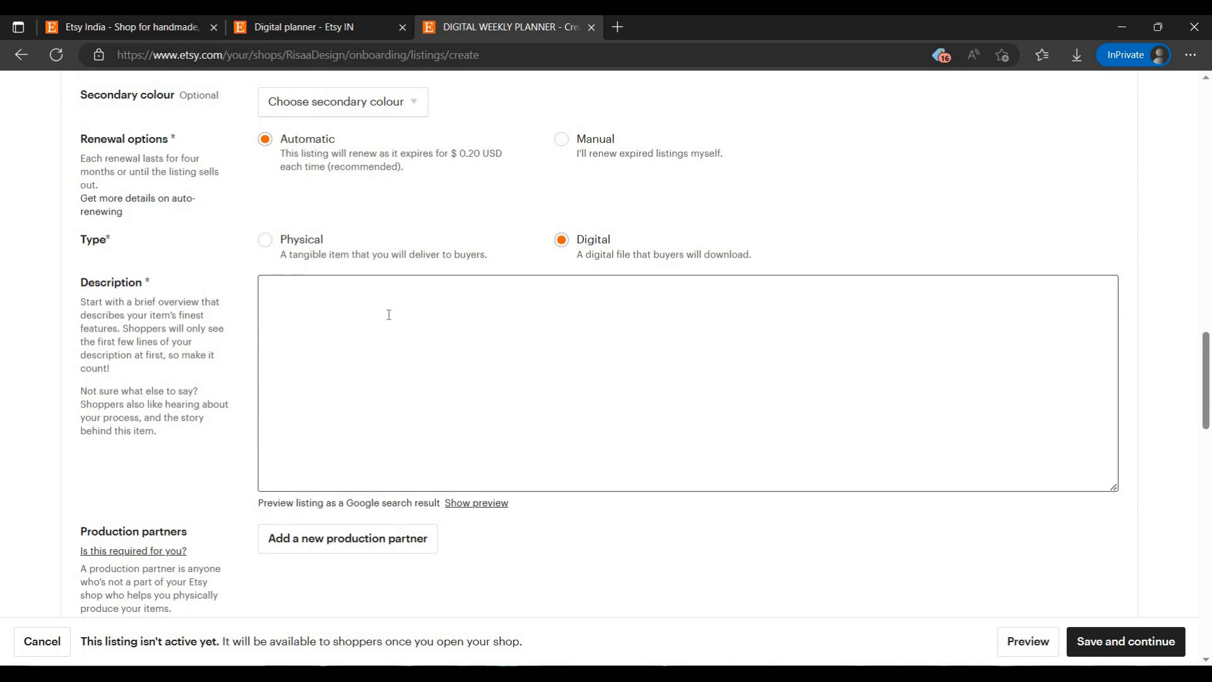
# Leave the tags and materials blank and set the listing price to ₹499.
pyautogui.scroll(-6, 475, 391)
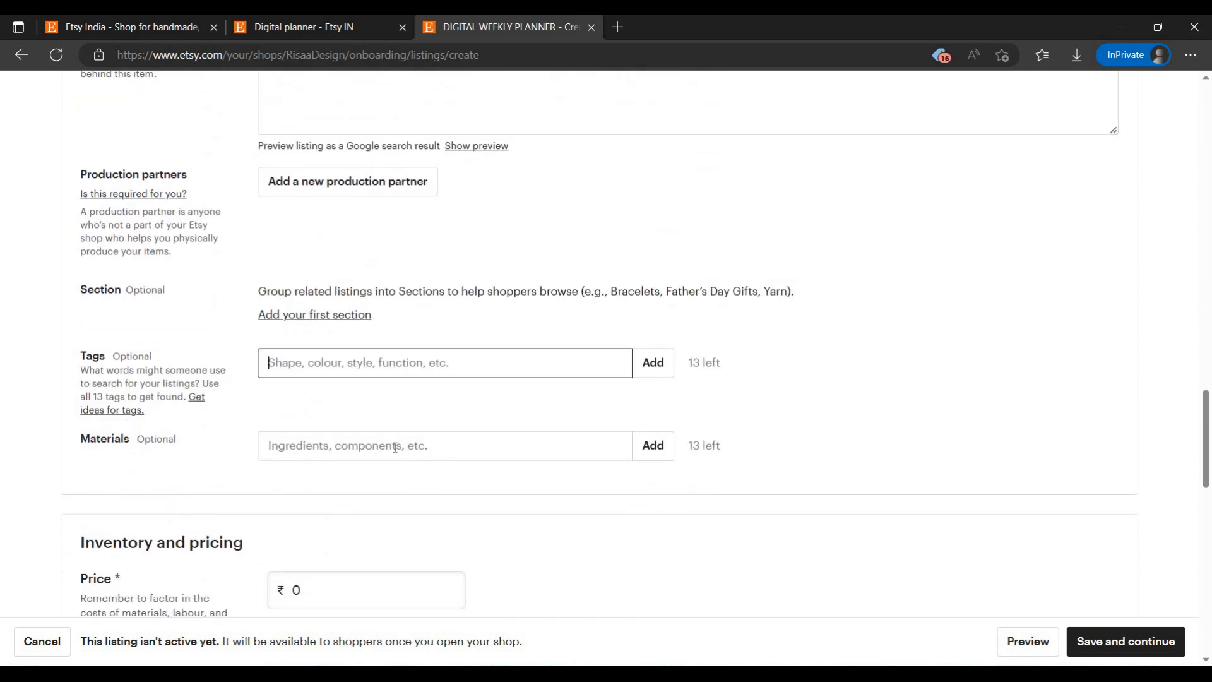
pyautogui.click(419, 442)
pyautogui.scroll(-2, 347, 526)
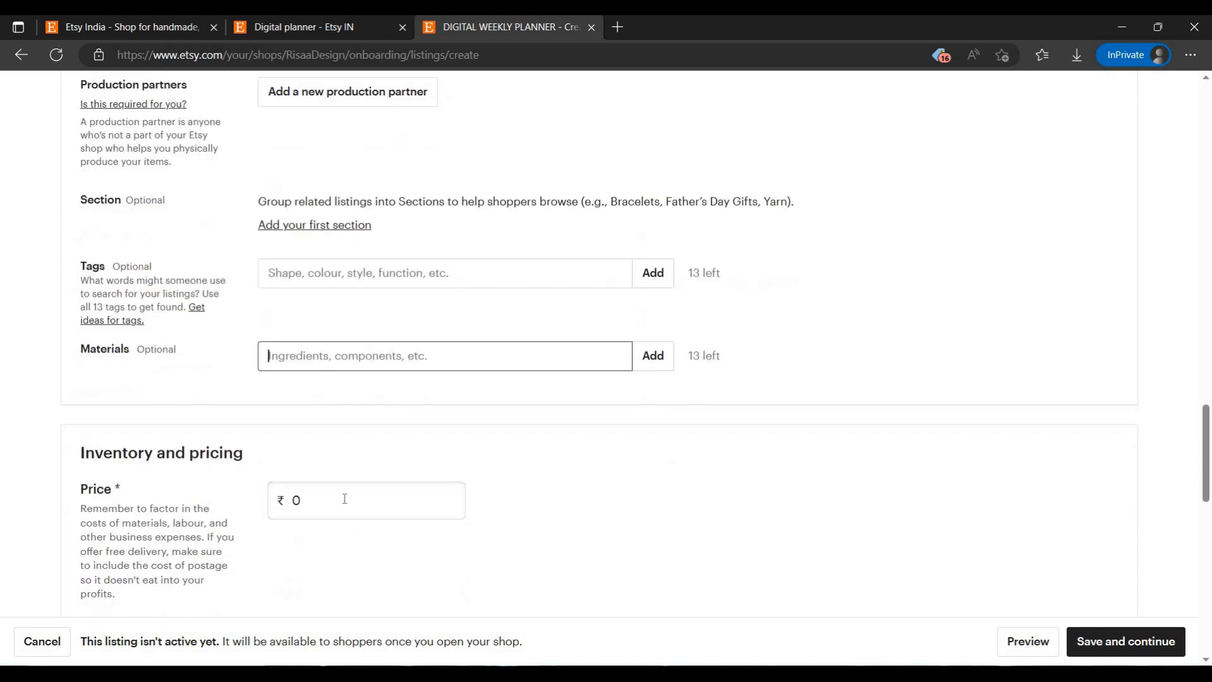
pyautogui.click(345, 498)
pyautogui.write('499')
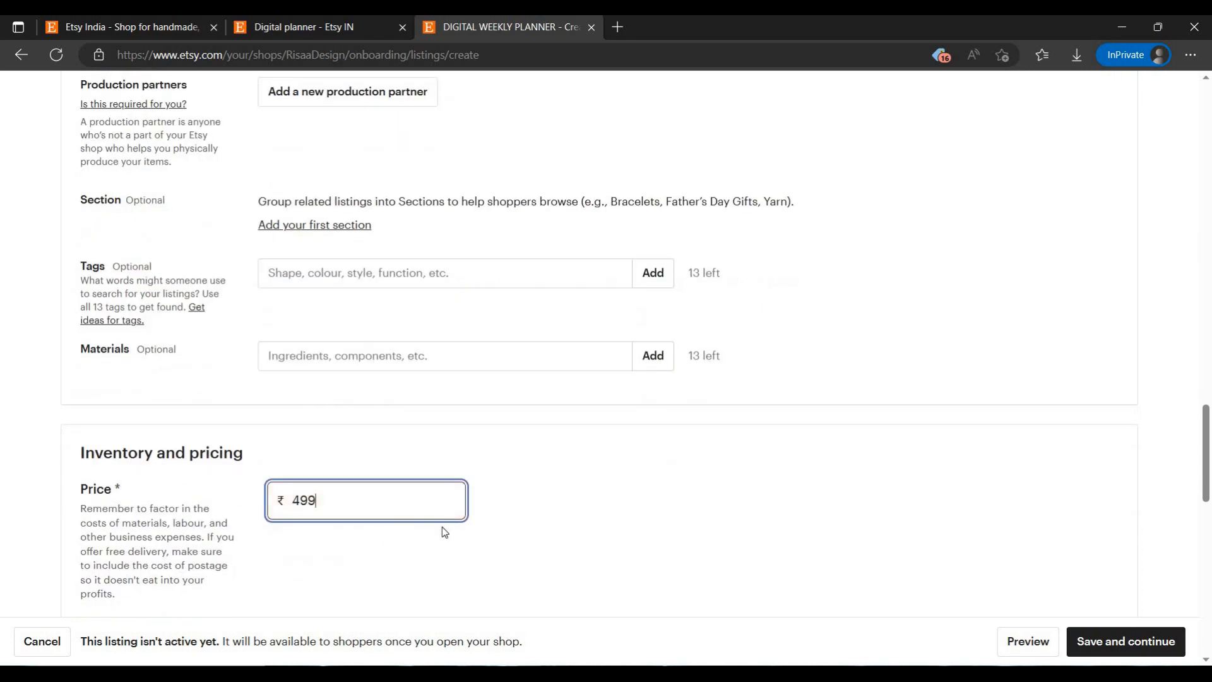
# Change when the item was made to 2020 - 2023 so that finished digital files can be uploaded.
pyautogui.scroll(-4, 350, 396)
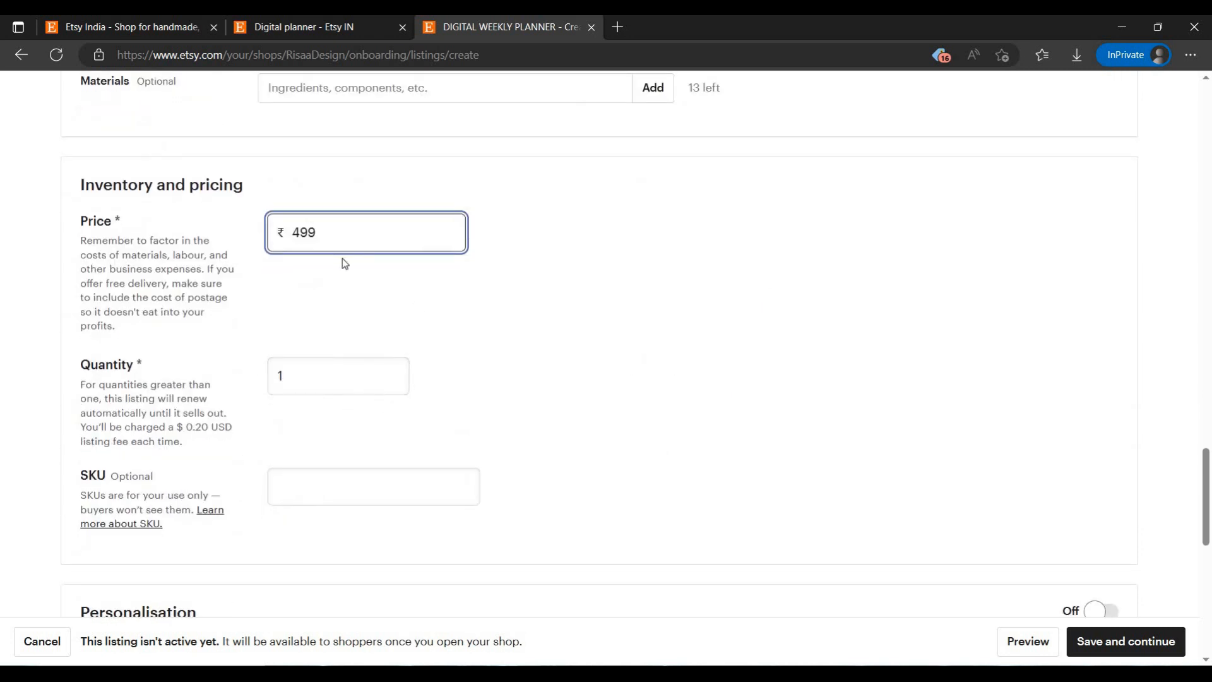
pyautogui.scroll(-8, 426, 305)
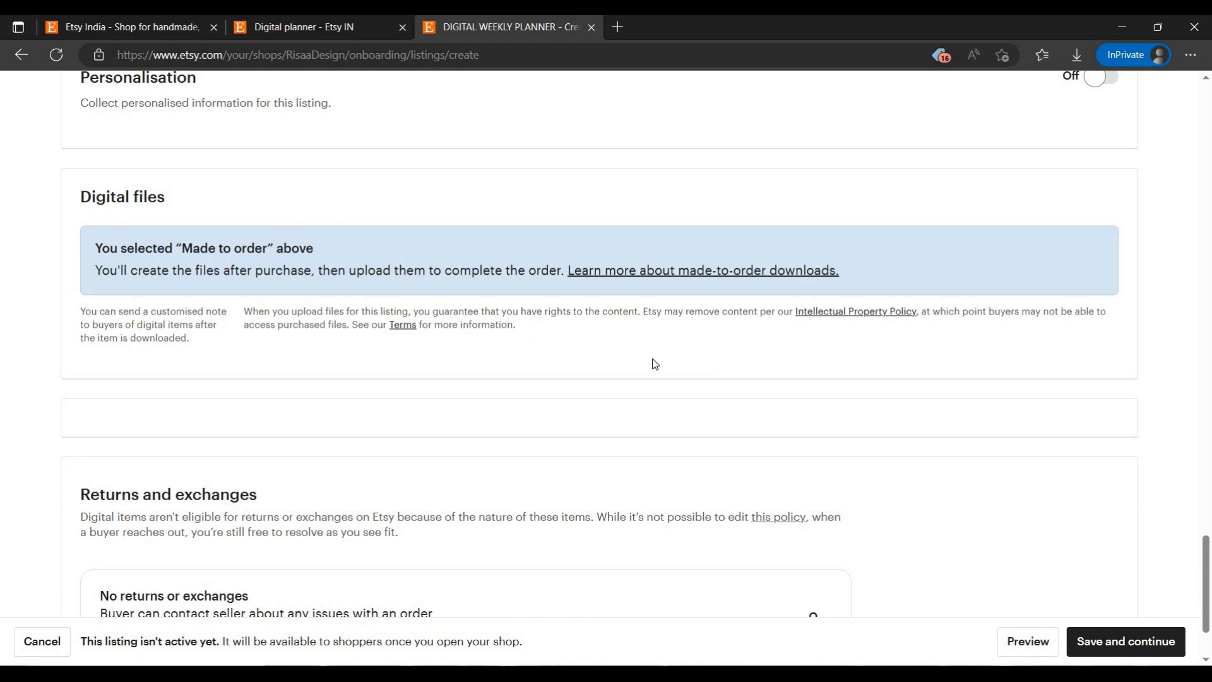
pyautogui.scroll(20, 370, 299)
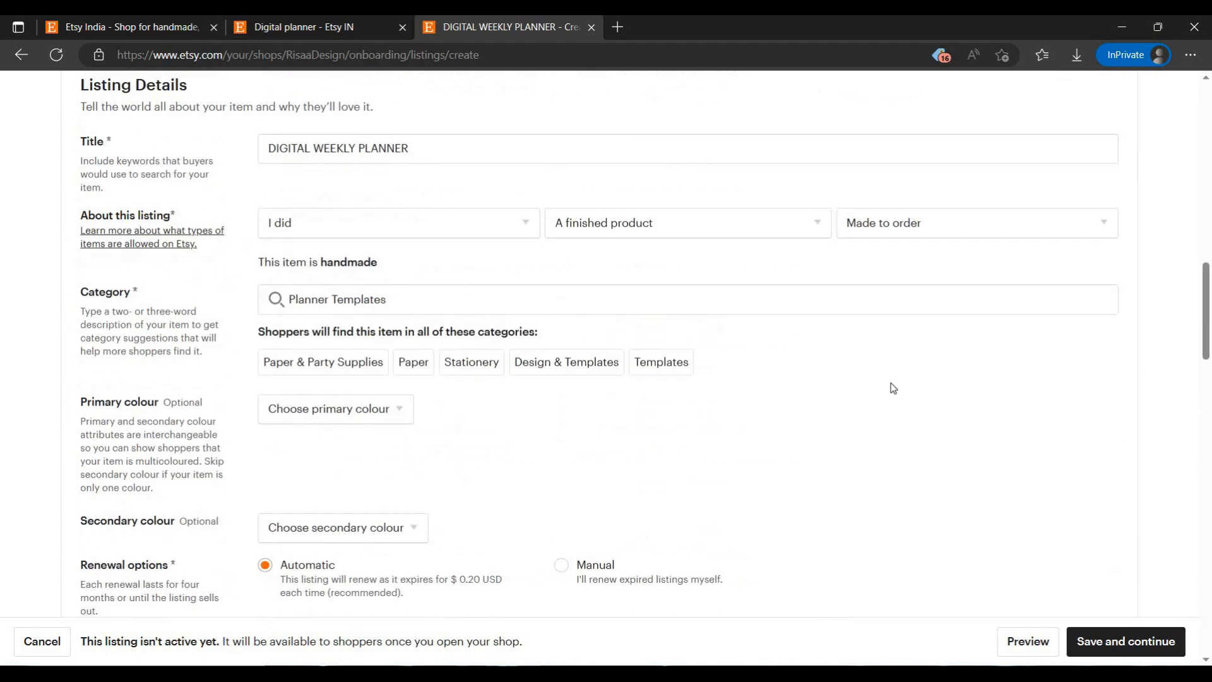
pyautogui.scroll(-6, 924, 452)
pyautogui.click(916, 333)
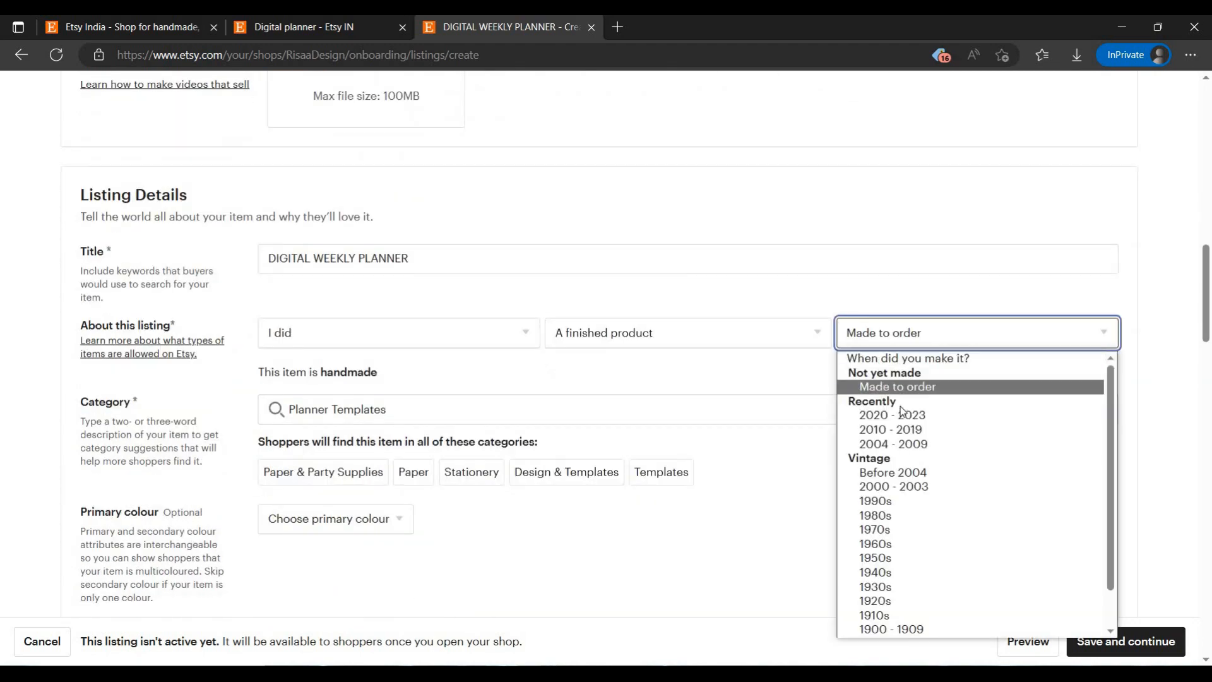
pyautogui.click(904, 416)
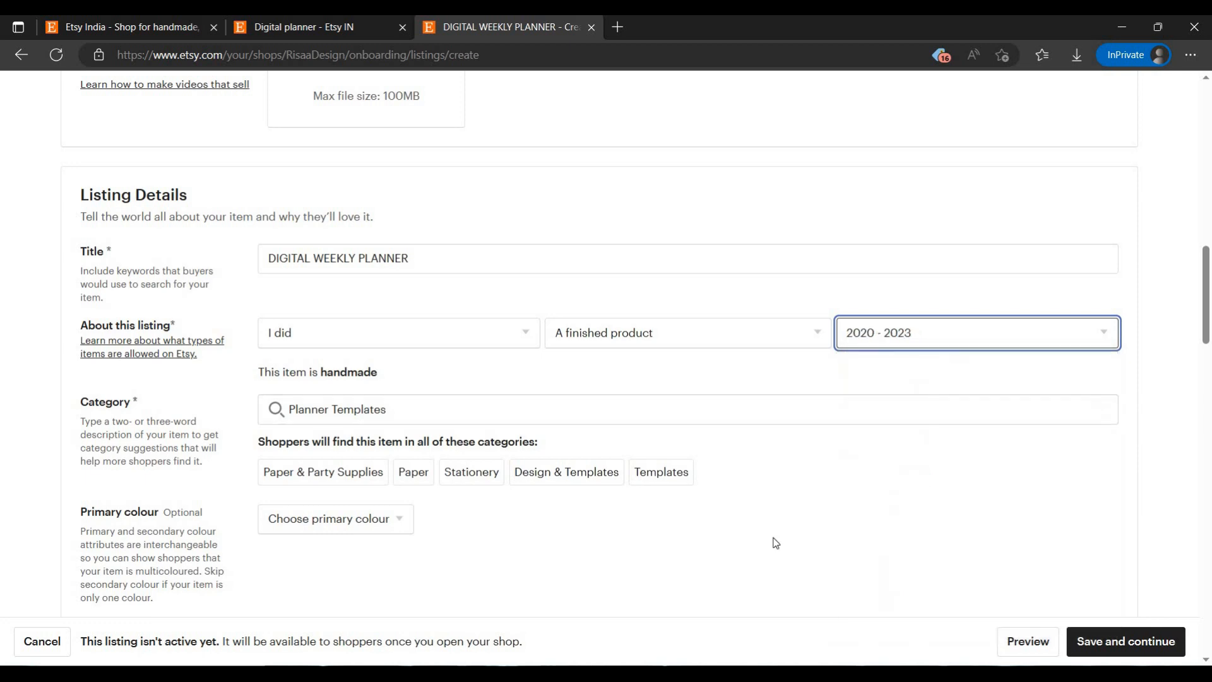
# Upload the Gold Aesthetic Brush Stroke Minimal Feminine Weekly Planner PDF from Downloads to the listing's Digital files.
pyautogui.scroll(-20, 492, 456)
pyautogui.scroll(5, 329, 448)
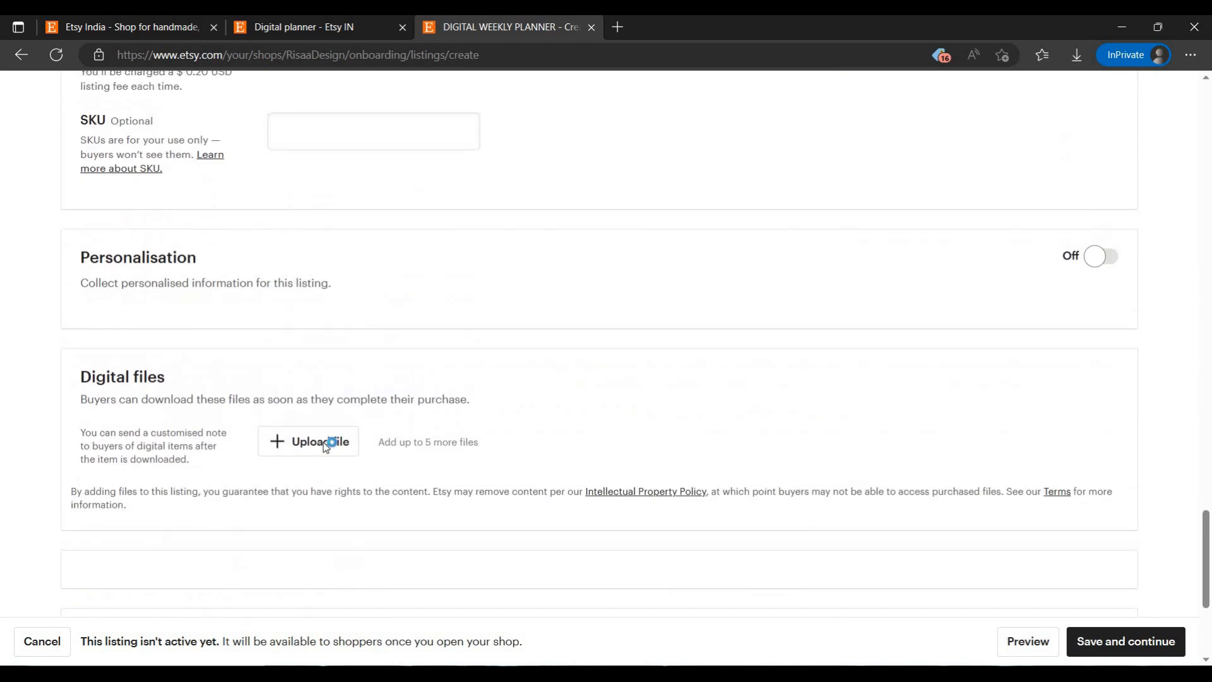
pyautogui.click(323, 442)
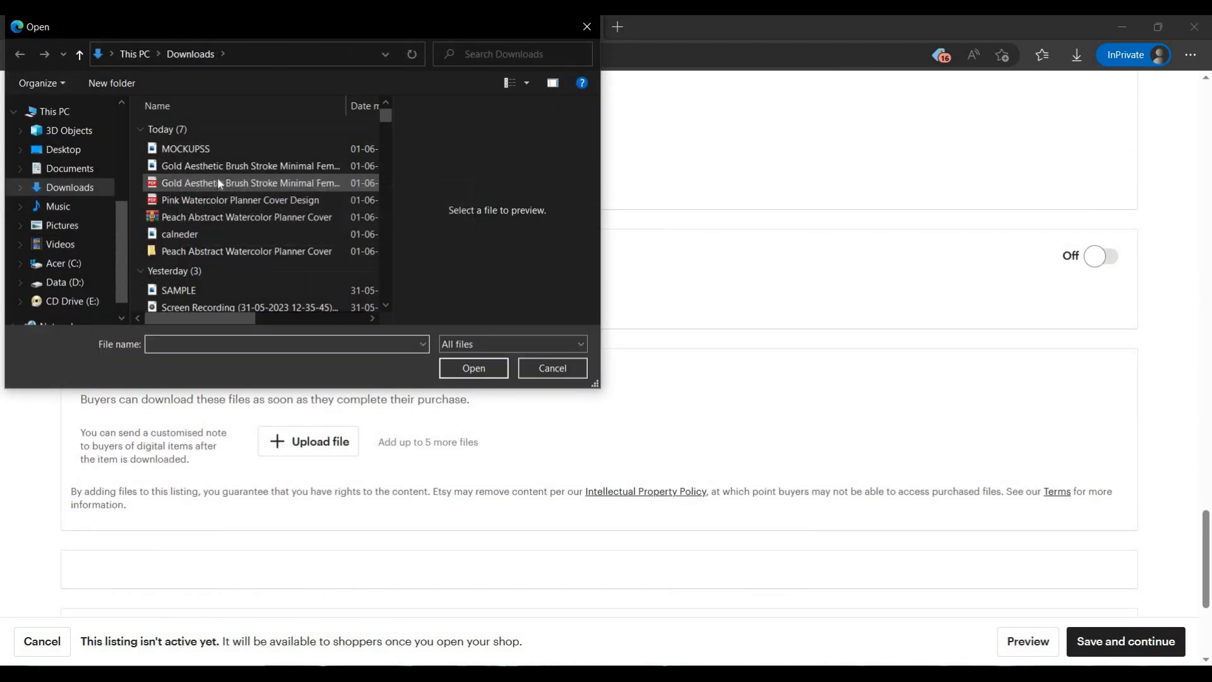
pyautogui.moveTo(218, 179); pyautogui.dragTo(219, 185)
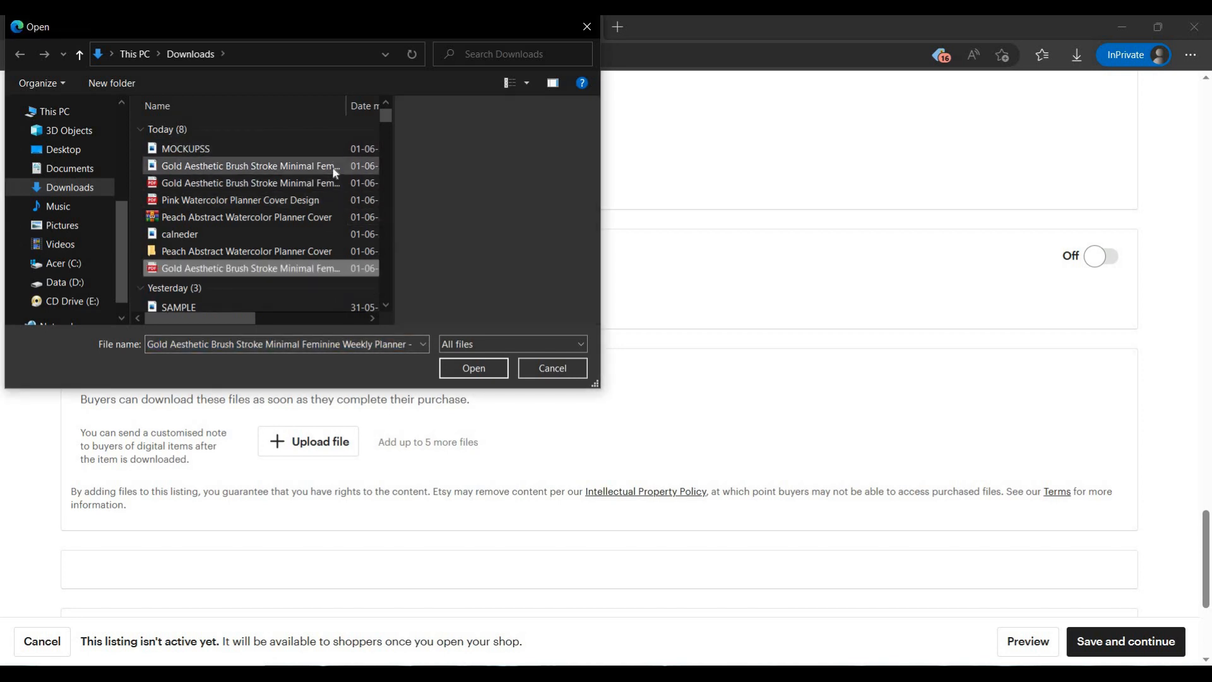
pyautogui.keyDown('ctrl'); pyautogui.click(316, 163); pyautogui.keyUp('ctrl')
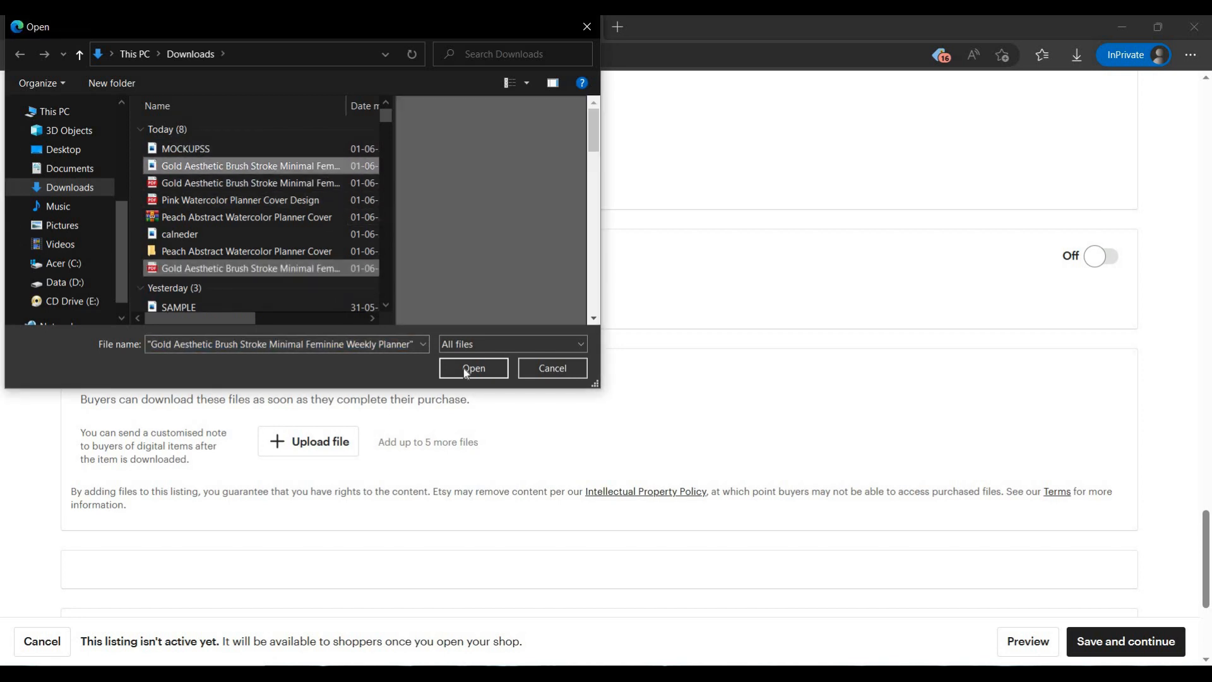
pyautogui.click(309, 187)
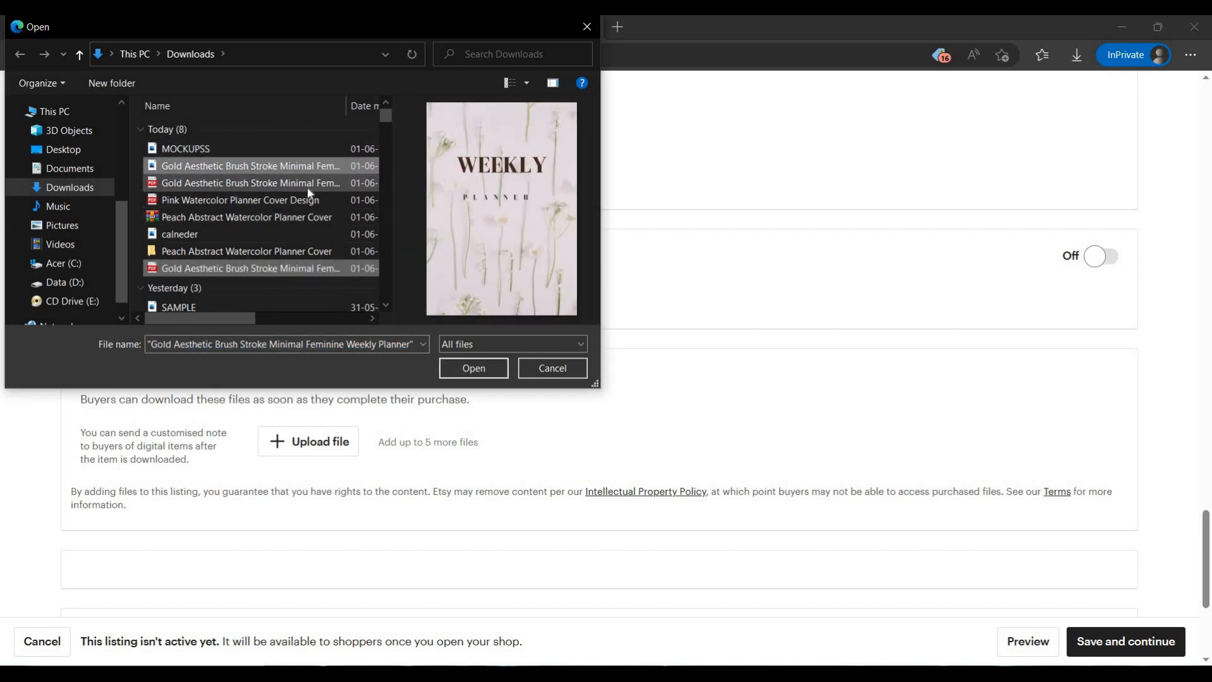
pyautogui.click(475, 369)
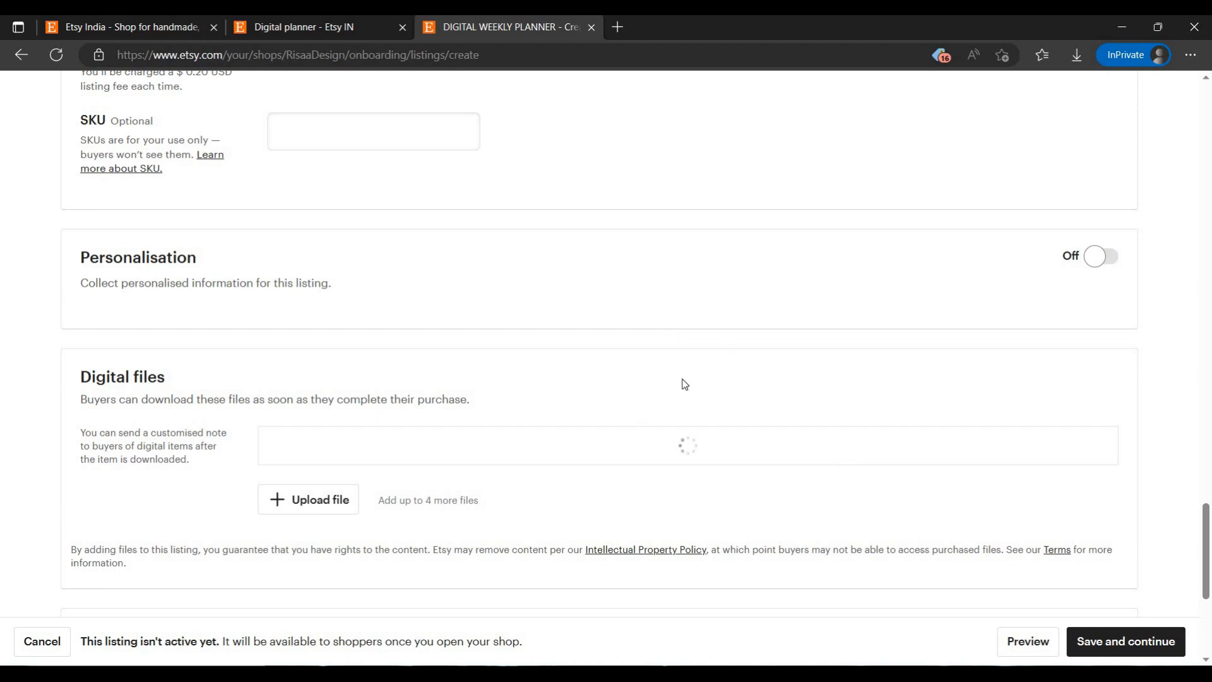
# Review the completed listing form, save the listing, and postpone adding more listings.
pyautogui.scroll(-3, 685, 384)
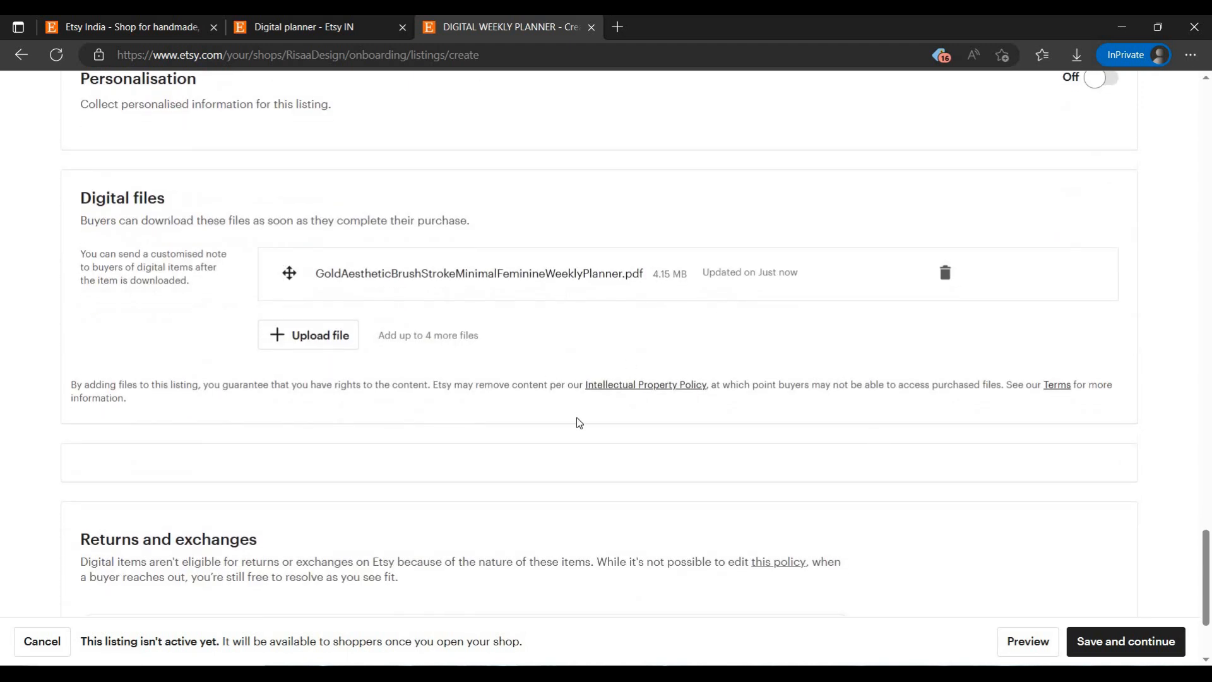
pyautogui.scroll(-3, 580, 423)
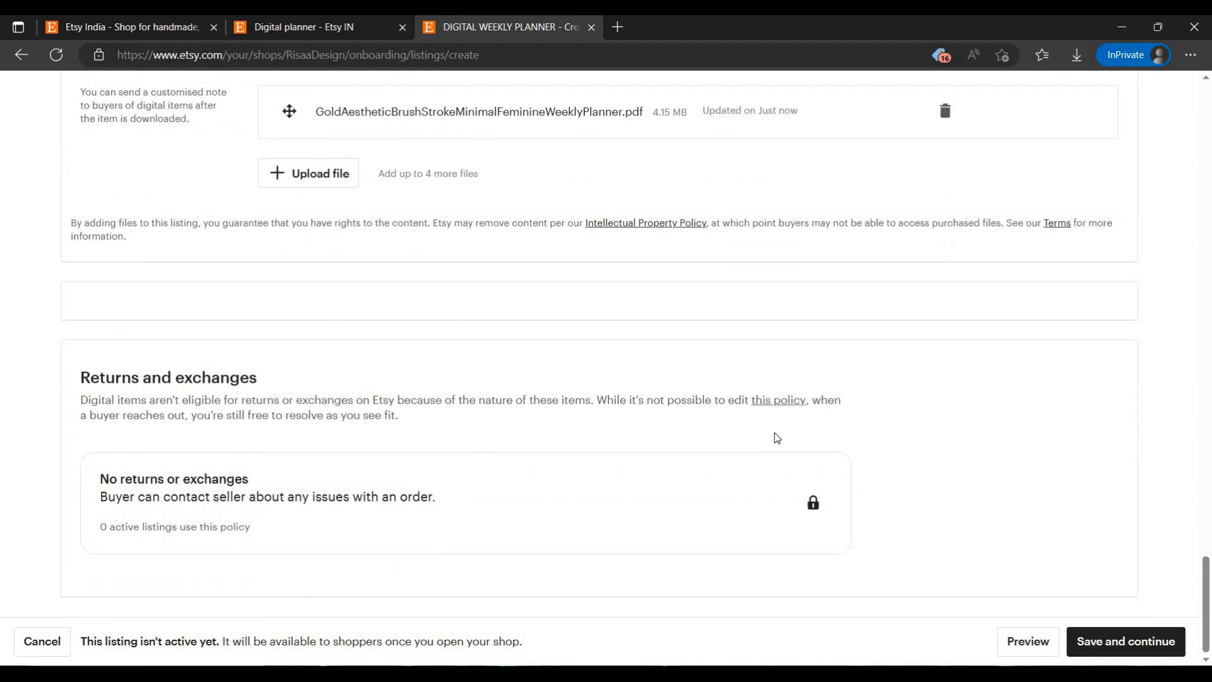
pyautogui.scroll(20, 776, 438)
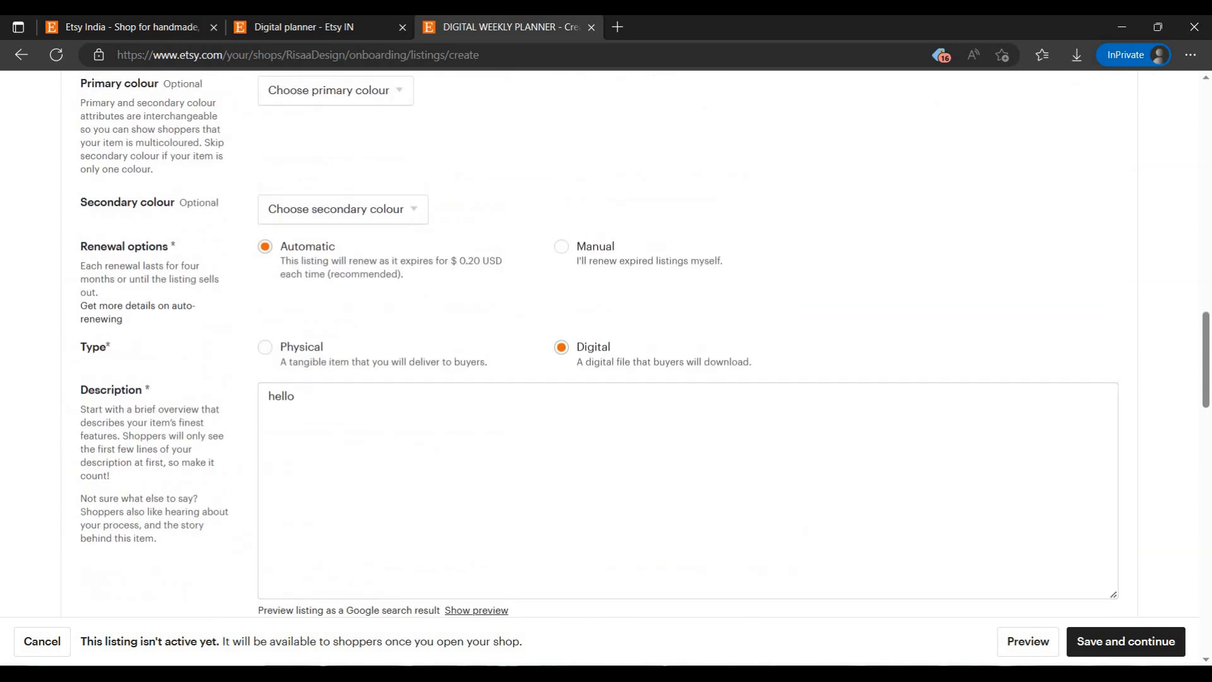
pyautogui.scroll(15, 555, 276)
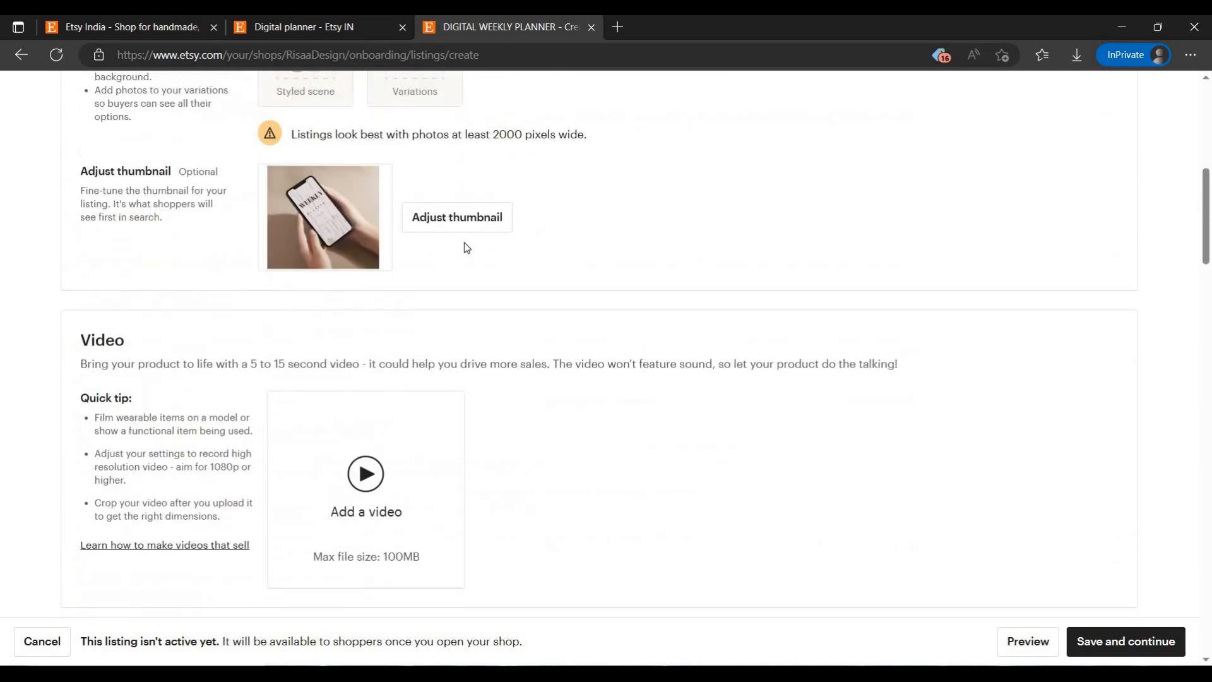
pyautogui.scroll(5, 484, 233)
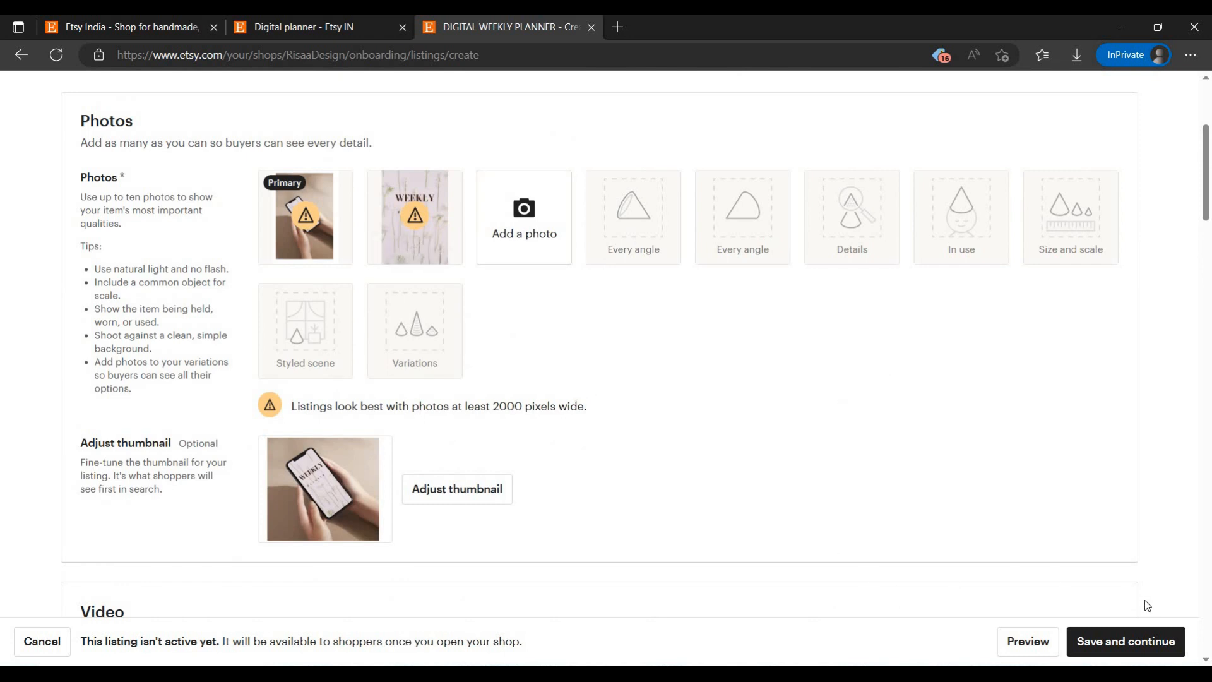
pyautogui.click(1147, 634)
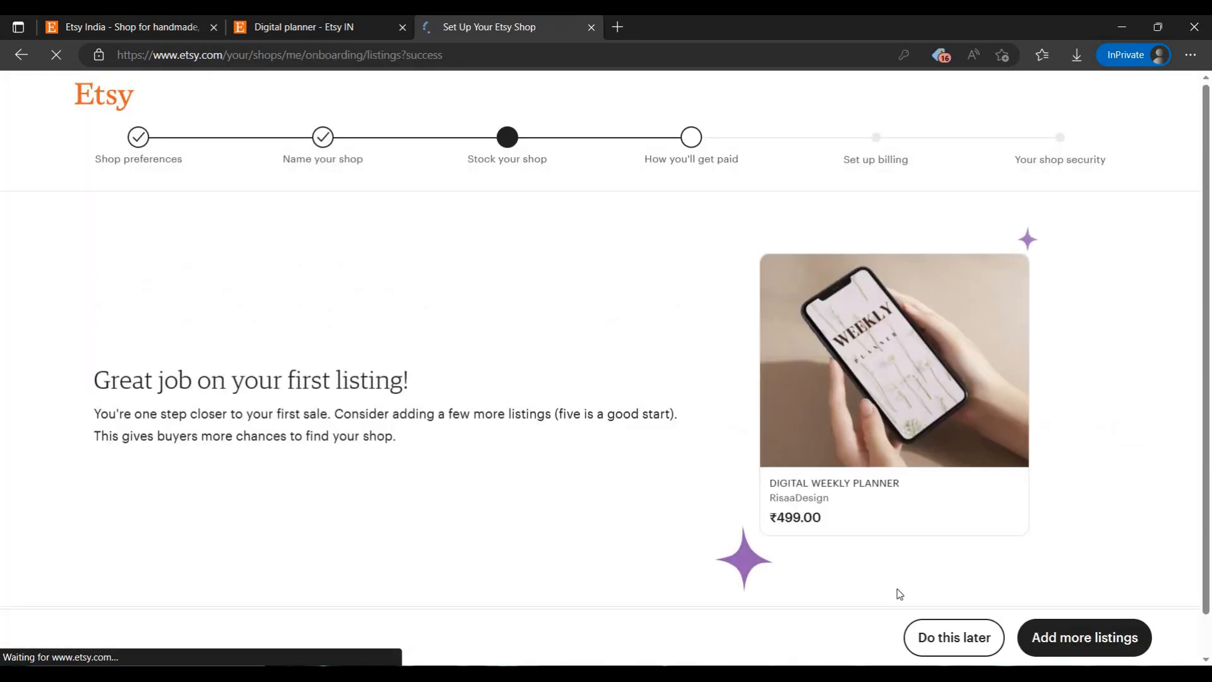
pyautogui.click(953, 638)
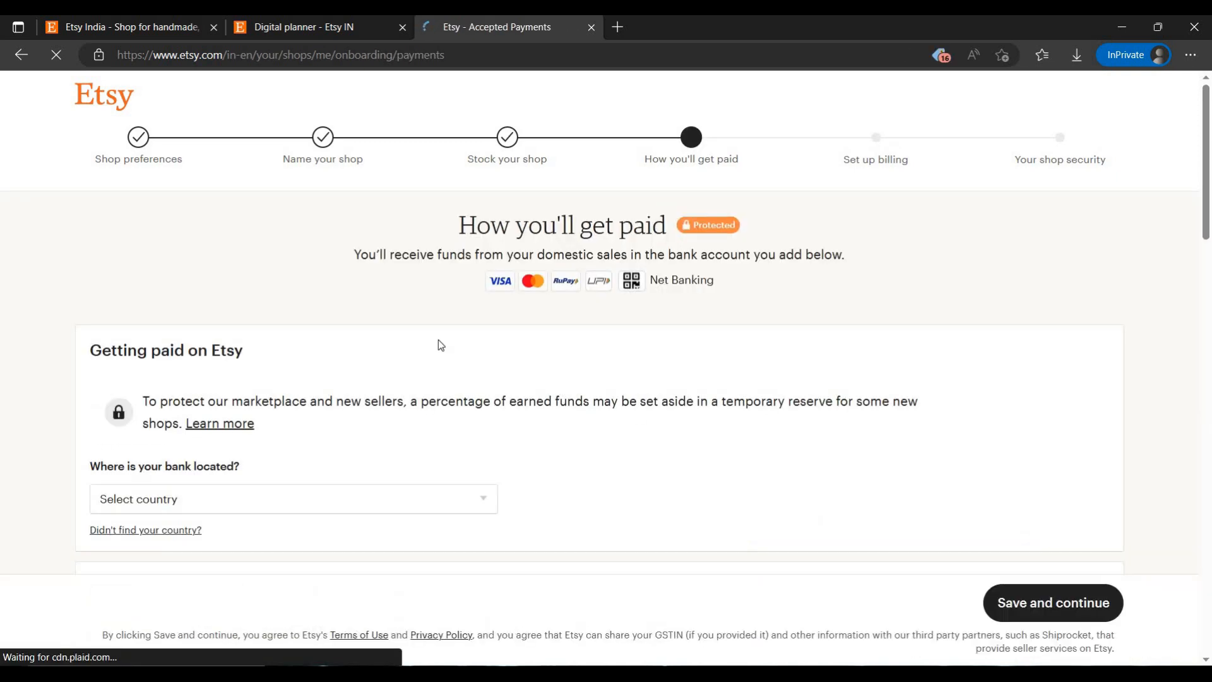
# Look through the How you'll get paid form, including bank location, seller type, personal details, taxpayer address and manual payment methods.
pyautogui.scroll(-3, 501, 373)
pyautogui.scroll(3, 439, 331)
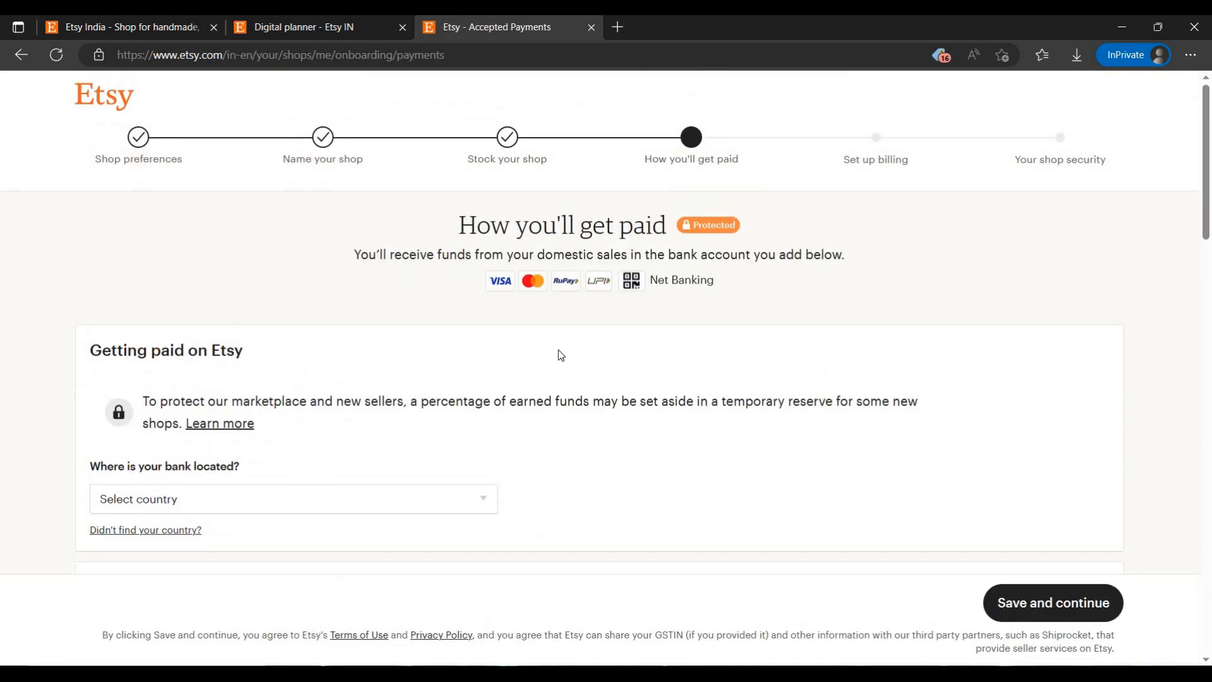
pyautogui.scroll(-8, 484, 257)
pyautogui.scroll(-3, 483, 257)
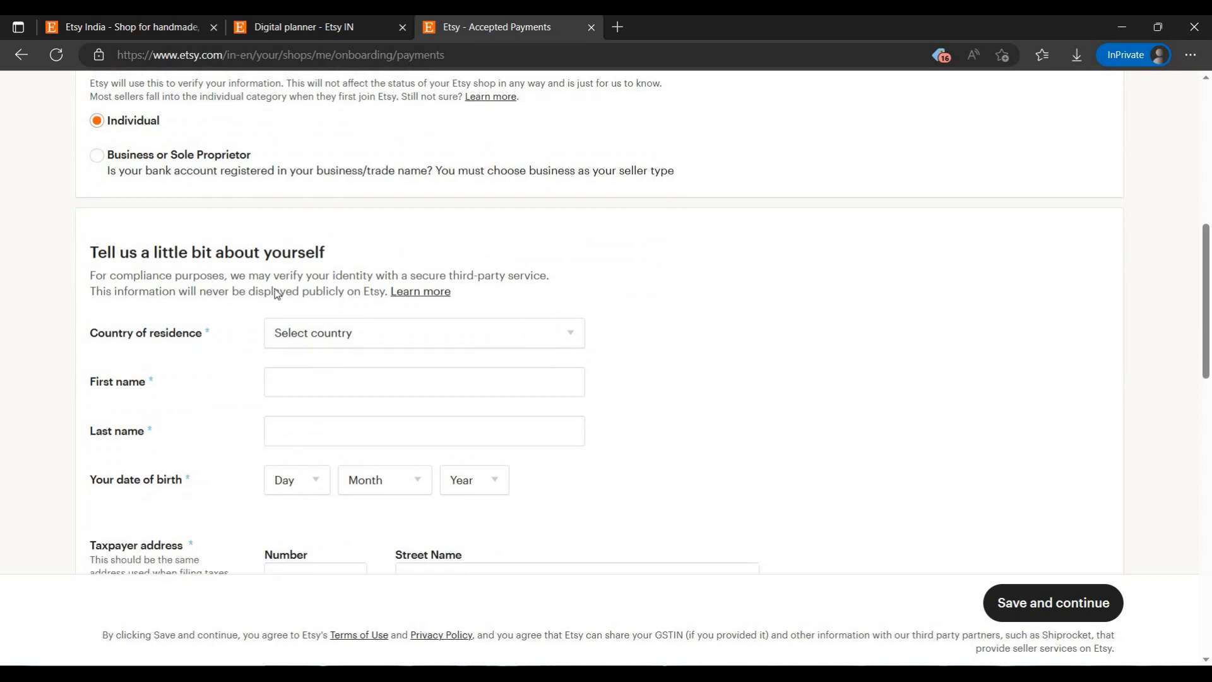
pyautogui.scroll(-4, 597, 361)
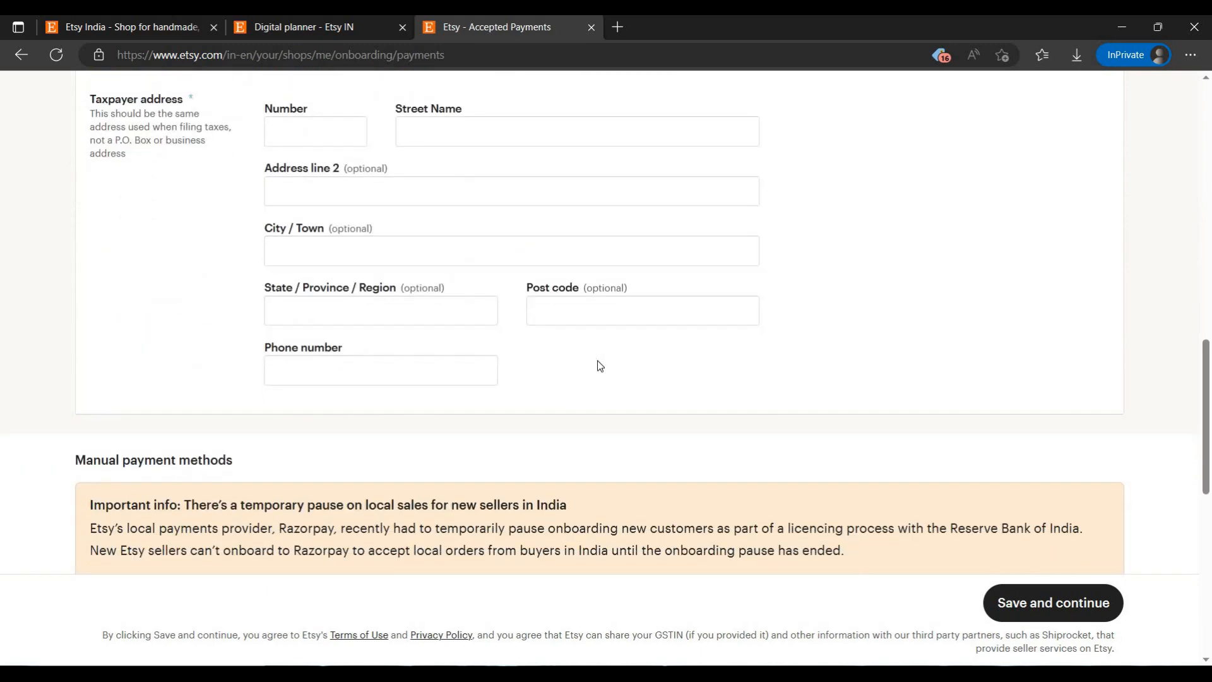
pyautogui.scroll(12, 588, 344)
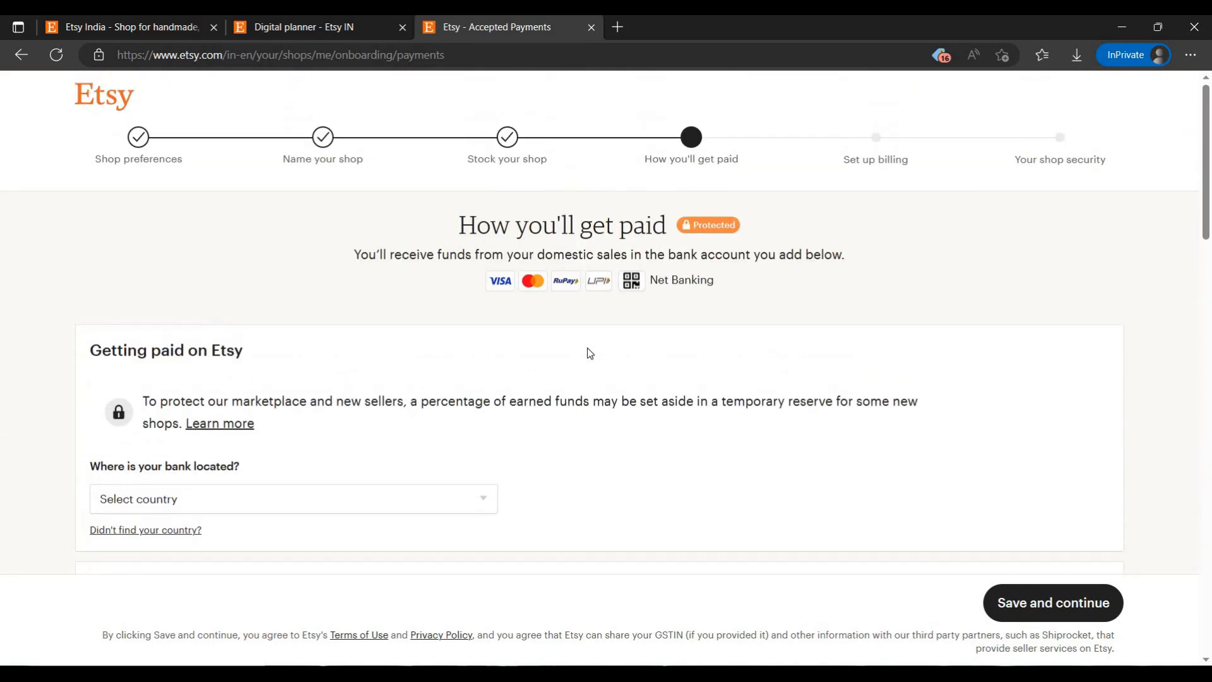